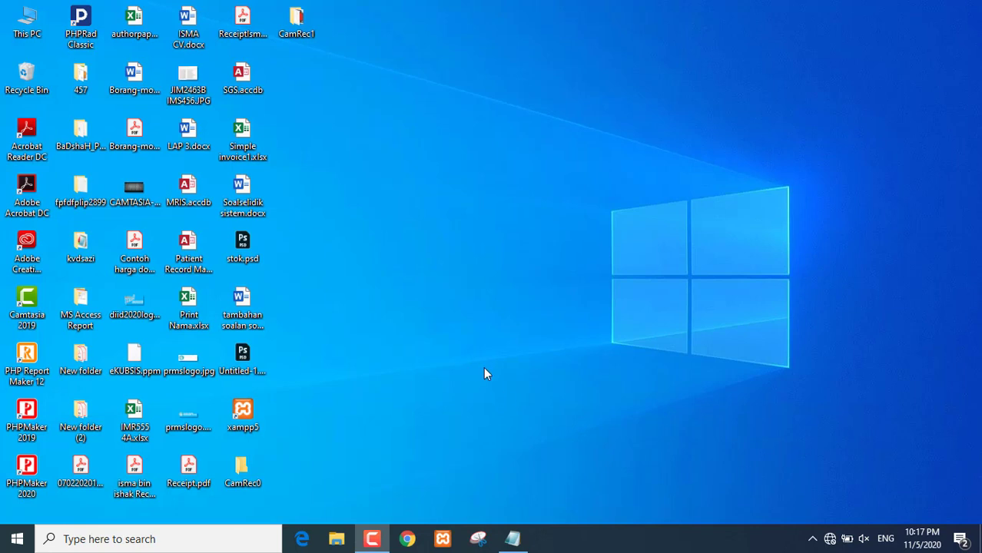
- Open the Patient Record Management System database from the desktop and open its DoctorForm
{"action": "left_click", "coordinate": [196, 253]}
{"action": "double_click", "coordinate": [197, 253]}
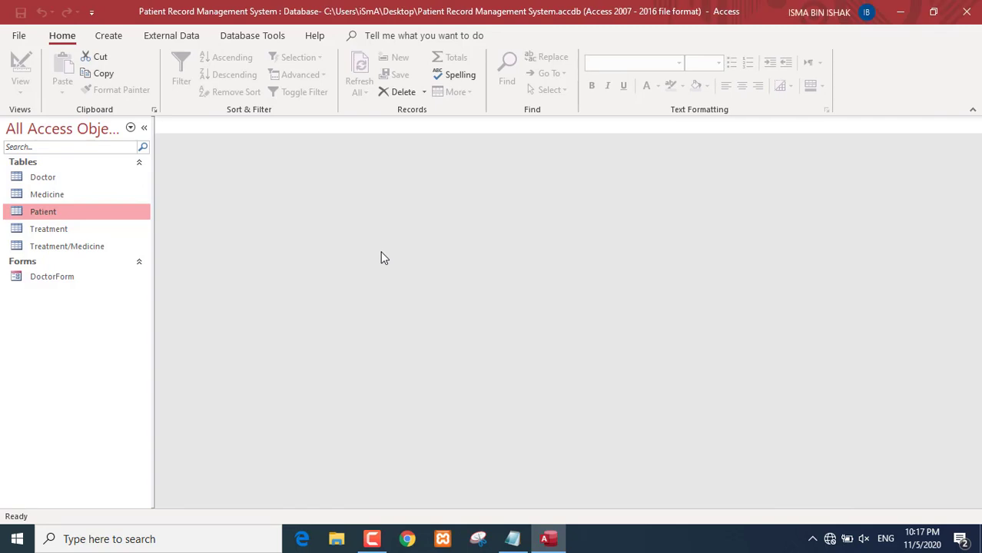
{"action": "left_click", "coordinate": [73, 280]}
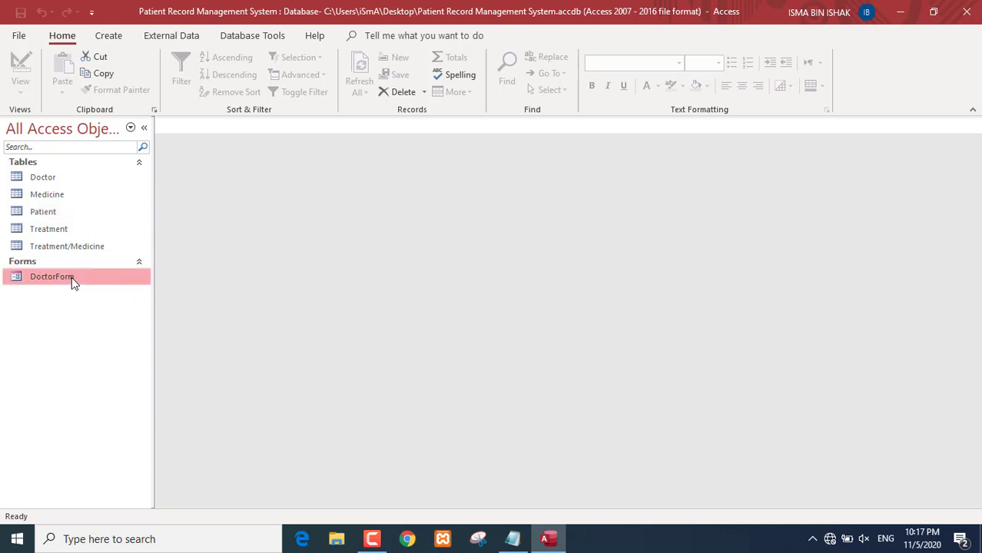
{"action": "double_click", "coordinate": [72, 278]}
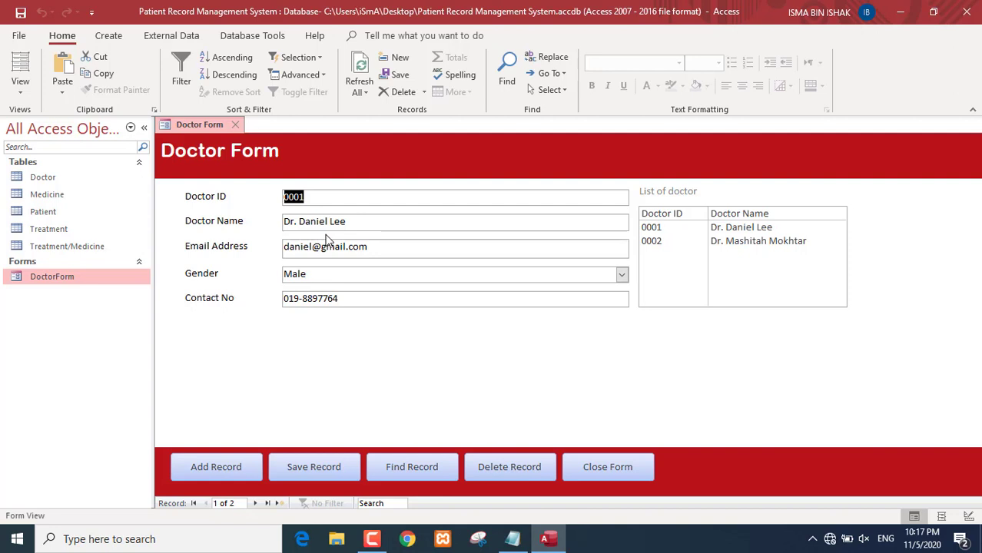
- Try the form's Add Record button to go to a blank record, and switch the form to Design View
{"action": "left_click", "coordinate": [238, 471]}
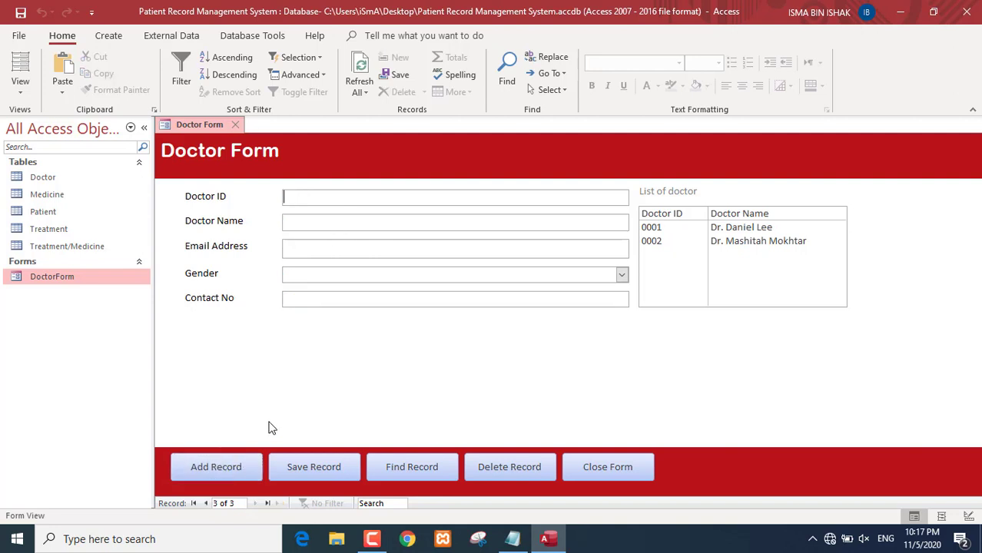
{"action": "left_click", "coordinate": [22, 97]}
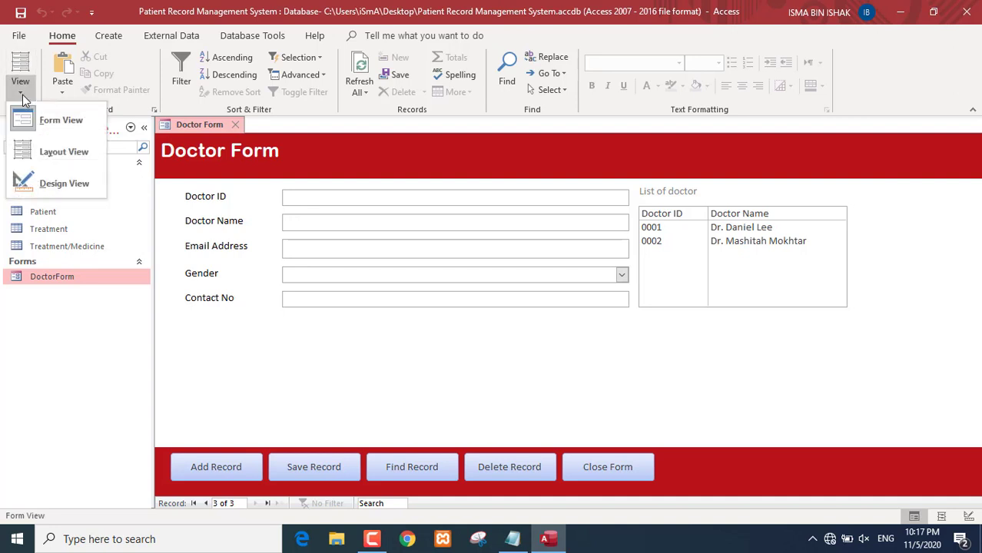
{"action": "left_click", "coordinate": [36, 181]}
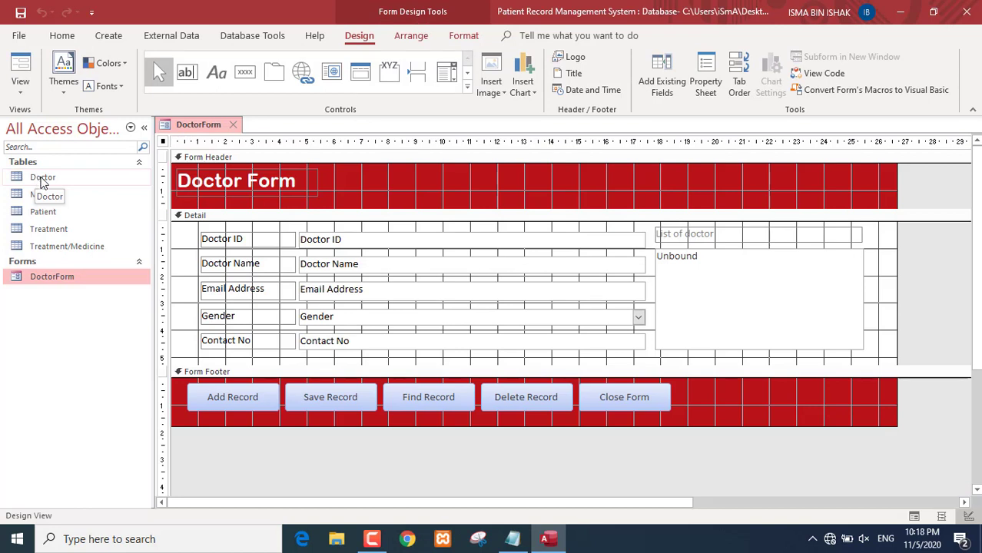
- Highlight the icon website address in Notepad, and view the button images in Documents > ODL > IMS506 > buttons in File Explorer
{"action": "left_click", "coordinate": [519, 547]}
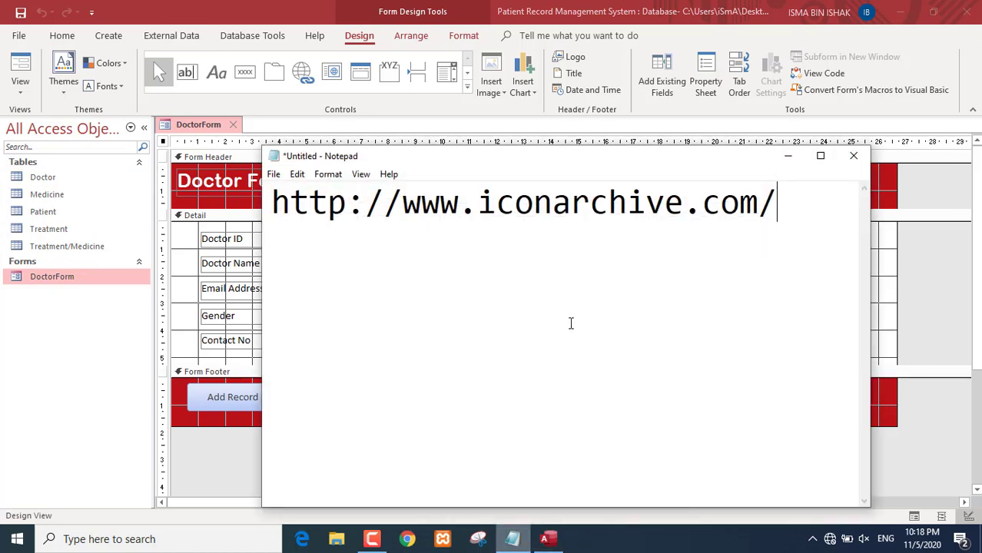
{"action": "left_click_drag", "start_coordinate": [270, 209], "coordinate": [784, 221]}
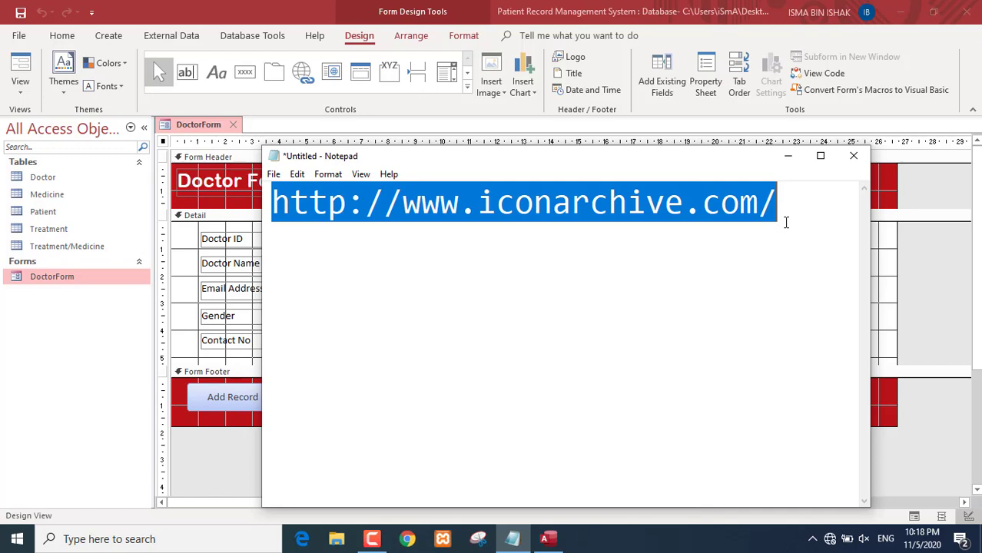
{"action": "left_click", "coordinate": [335, 542]}
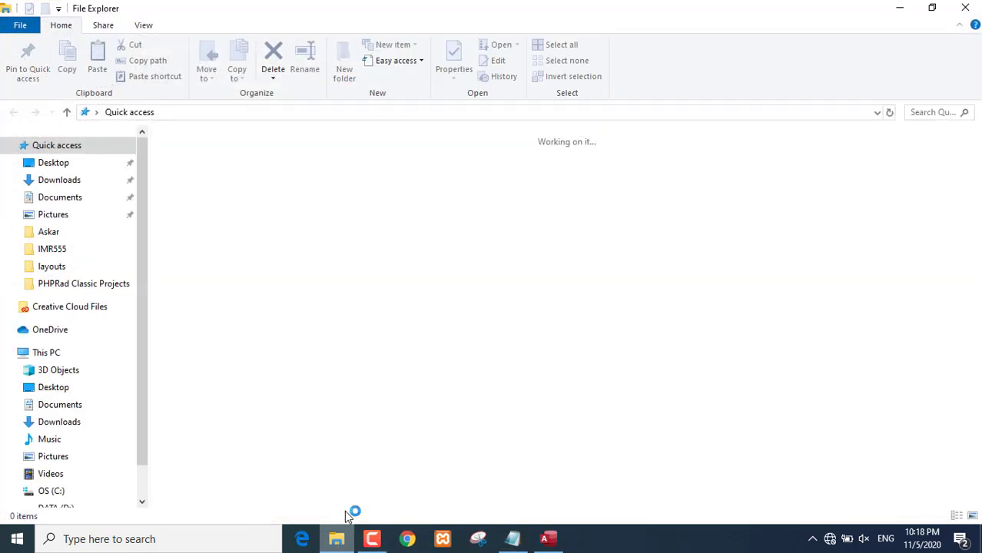
{"action": "left_click", "coordinate": [52, 249]}
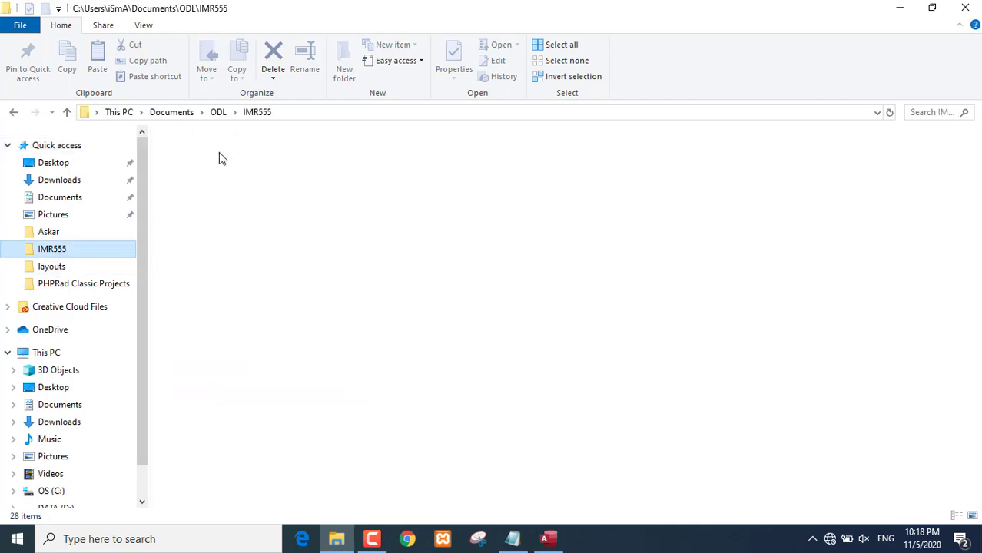
{"action": "left_click", "coordinate": [218, 112]}
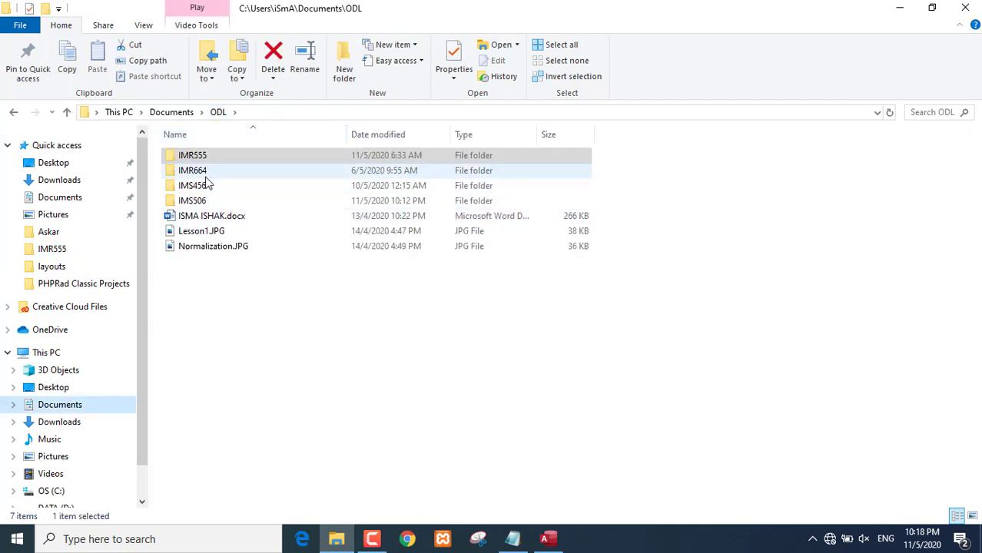
{"action": "double_click", "coordinate": [203, 200]}
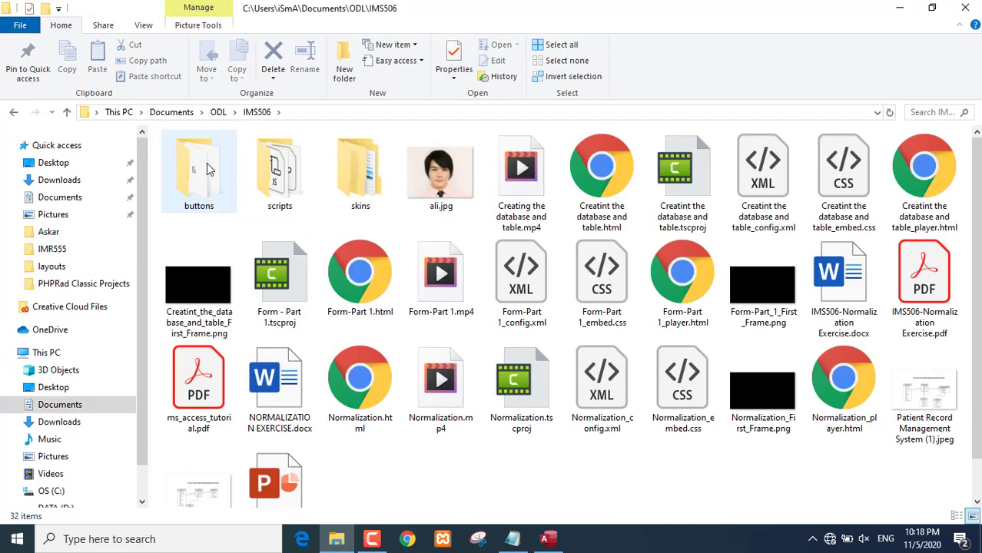
{"action": "double_click", "coordinate": [208, 169]}
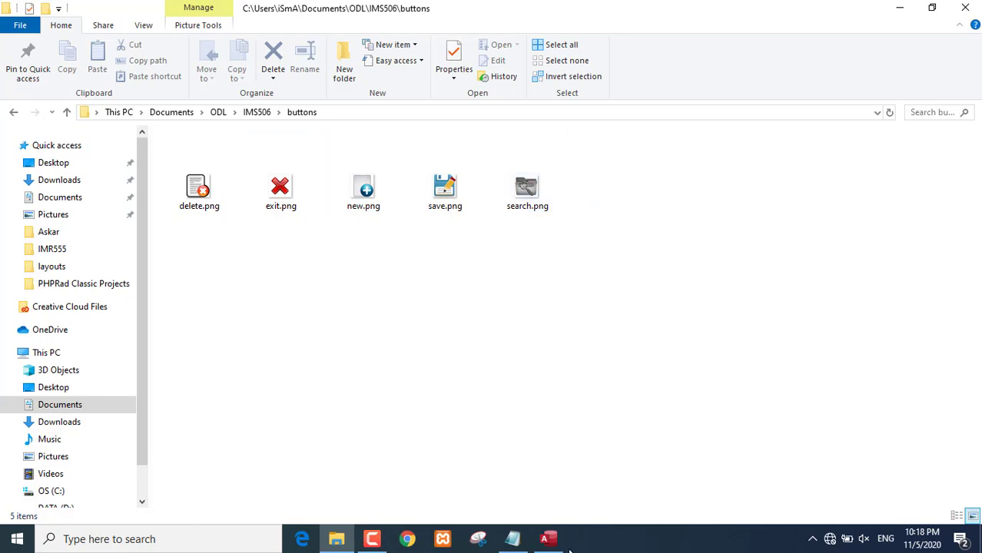
- Back in Access, set the Add Record button's Picture Caption Arrangement property to Right
{"action": "left_click", "coordinate": [548, 538]}
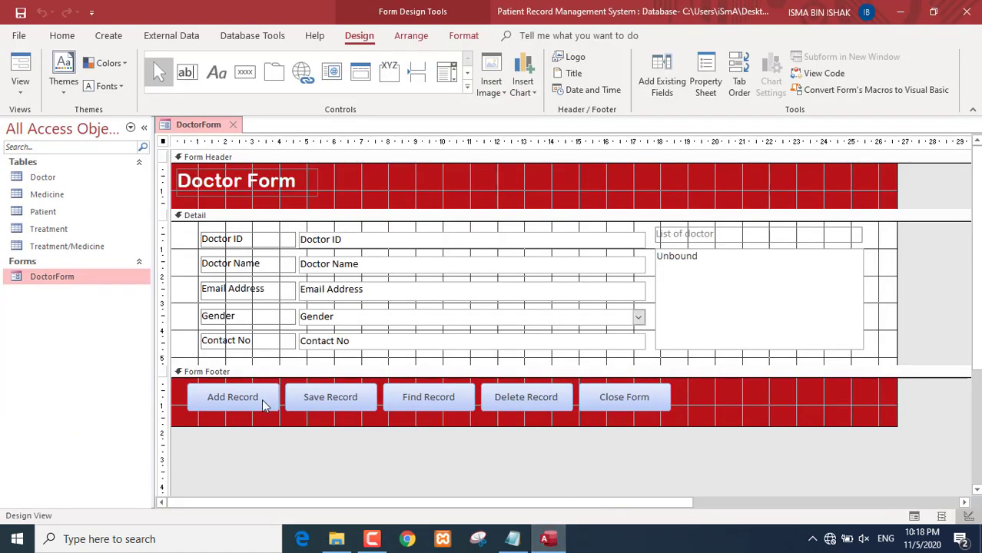
{"action": "left_click", "coordinate": [262, 399]}
{"action": "right_click", "coordinate": [262, 401]}
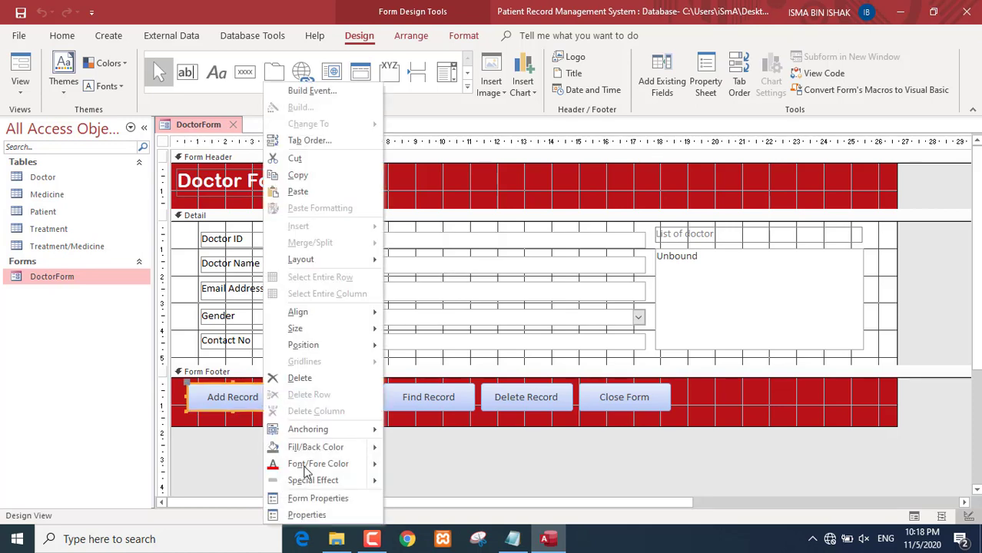
{"action": "left_click", "coordinate": [305, 515]}
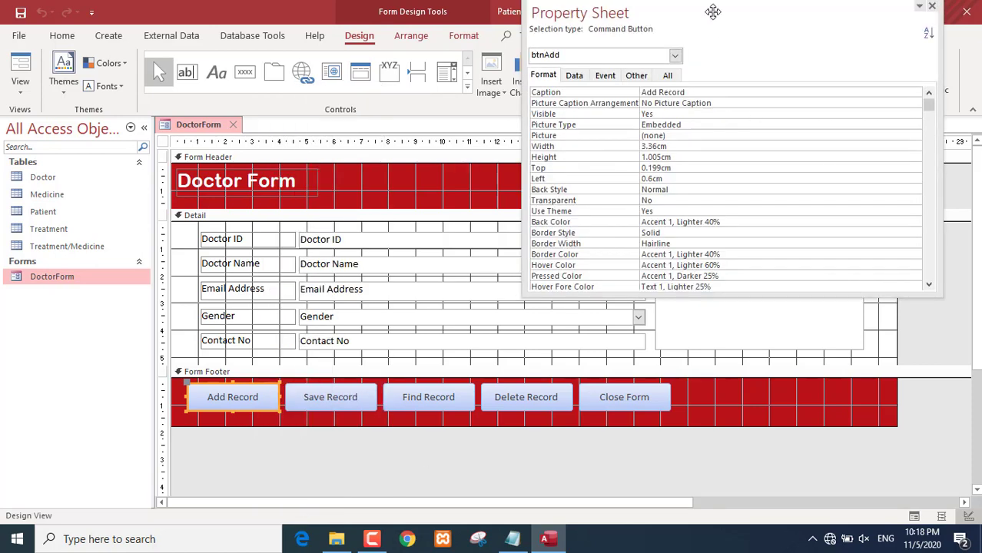
{"action": "left_click_drag", "start_coordinate": [705, 8], "coordinate": [670, 38]}
{"action": "left_click", "coordinate": [514, 108]}
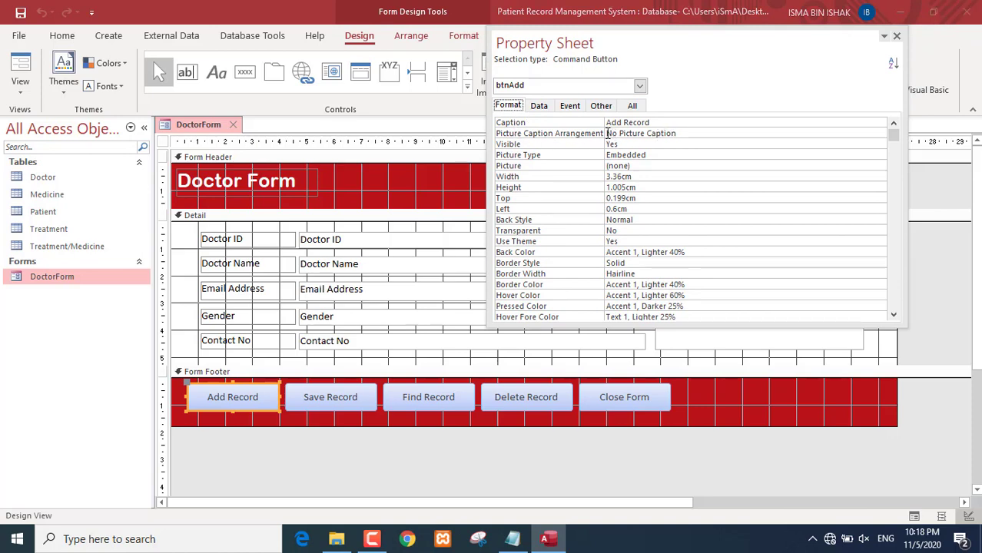
{"action": "left_click", "coordinate": [723, 135]}
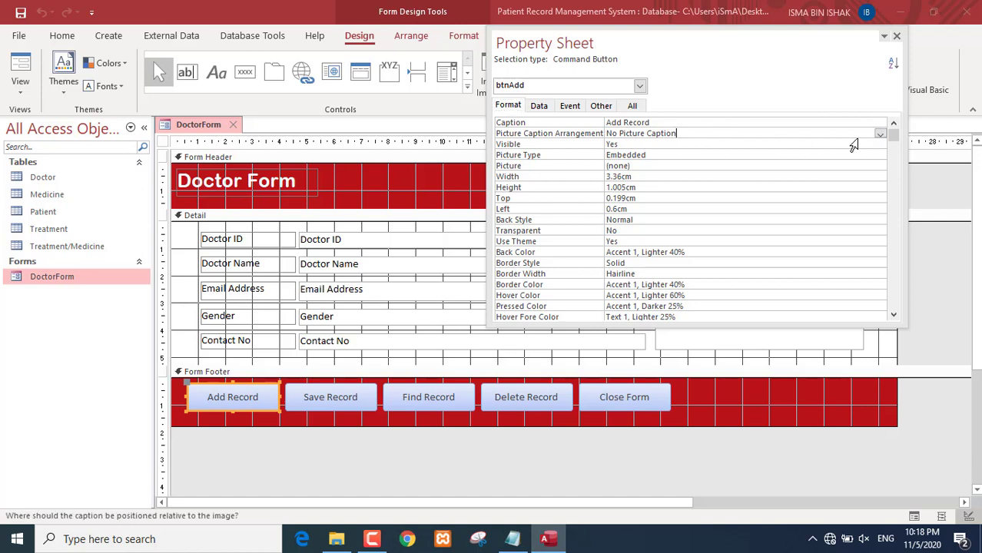
{"action": "left_click", "coordinate": [880, 135]}
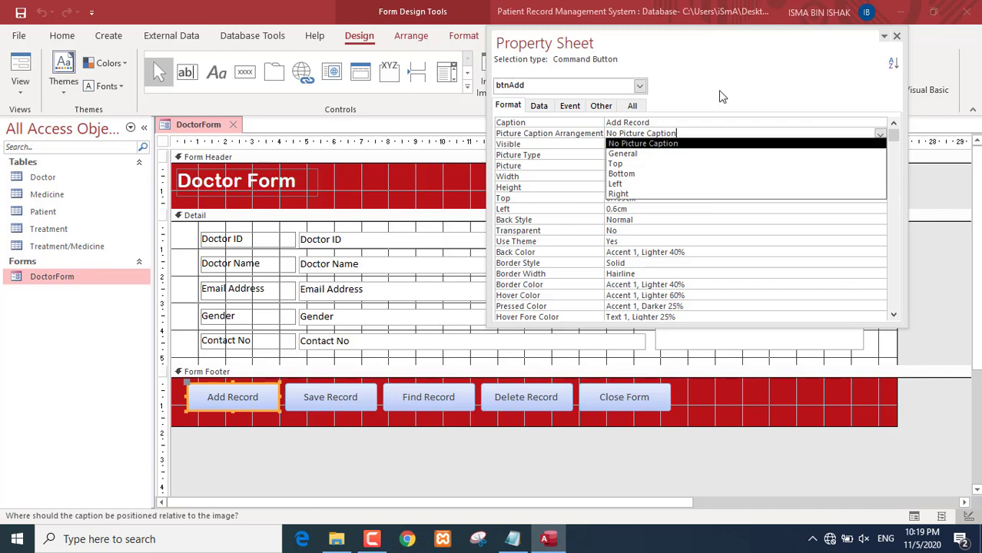
{"action": "left_click", "coordinate": [714, 195]}
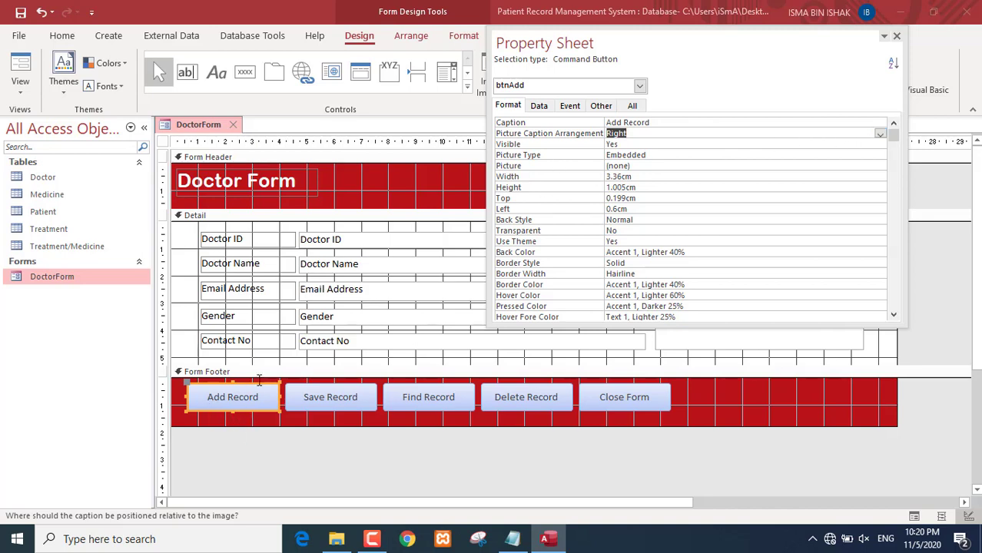
- Browse for a custom picture for the Add Record button in the Documents > ODL > IMS506 > buttons folder
{"action": "left_click", "coordinate": [510, 168]}
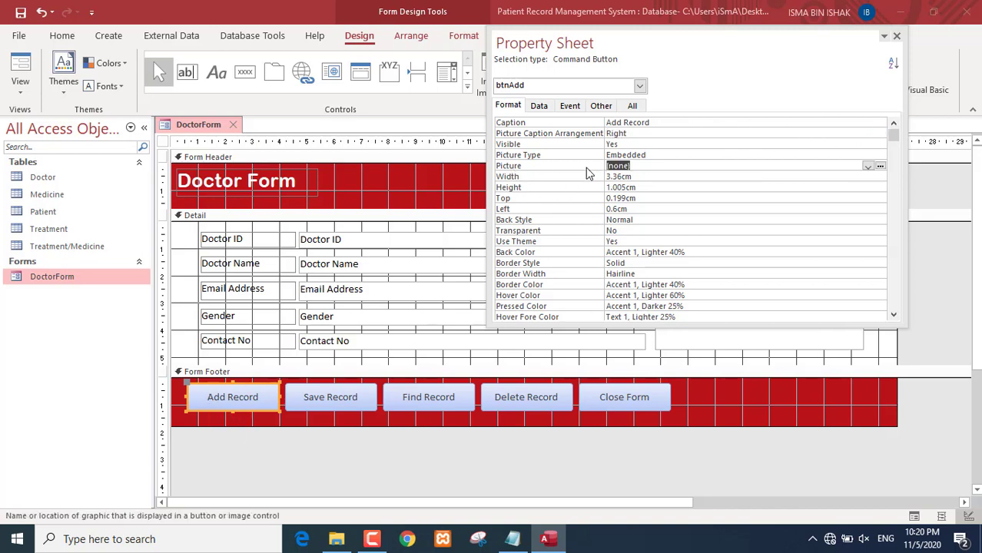
{"action": "left_click", "coordinate": [881, 167]}
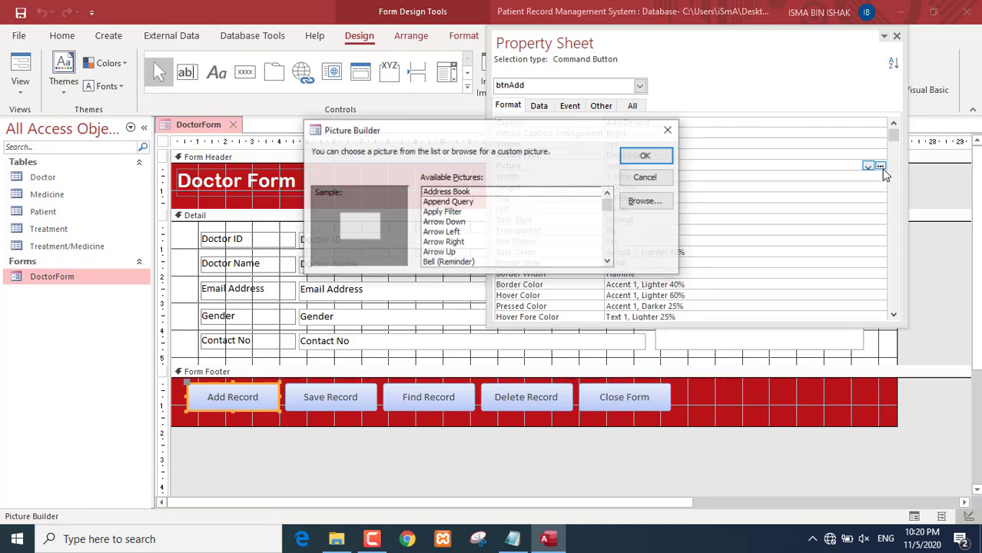
{"action": "left_click", "coordinate": [663, 209]}
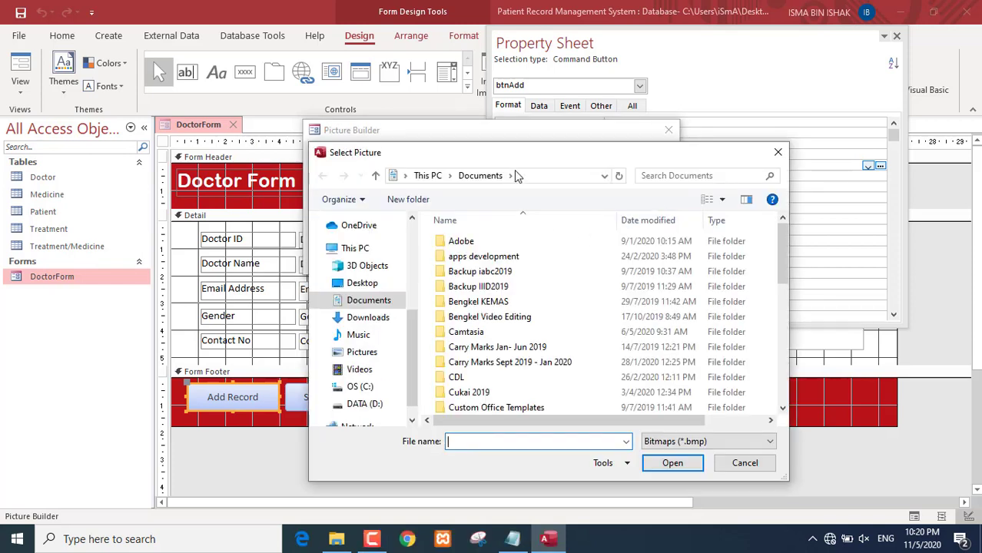
{"action": "scroll", "coordinate": [538, 207], "scroll_direction": "down", "scroll_amount": 8}
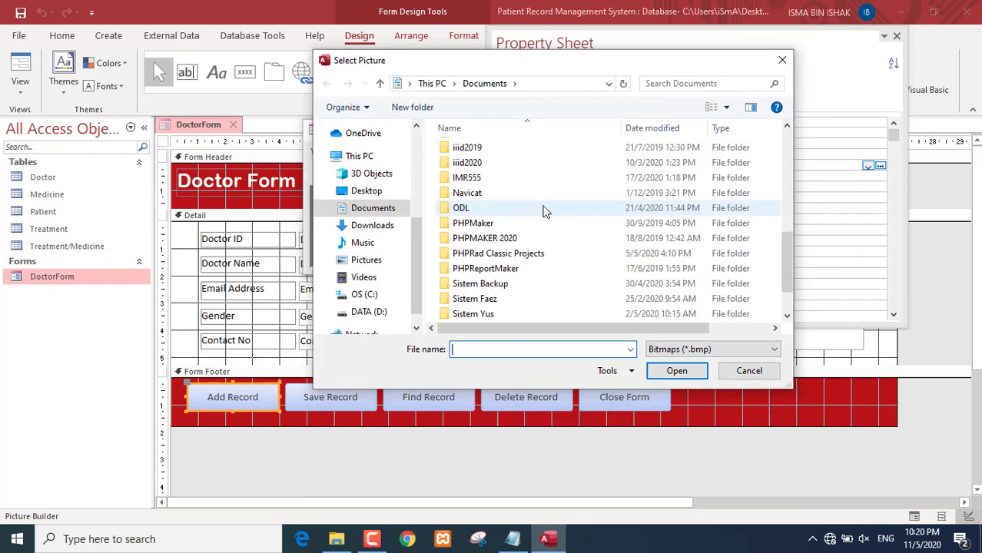
{"action": "scroll", "coordinate": [498, 251], "scroll_direction": "up", "scroll_amount": 2}
{"action": "double_click", "coordinate": [498, 251]}
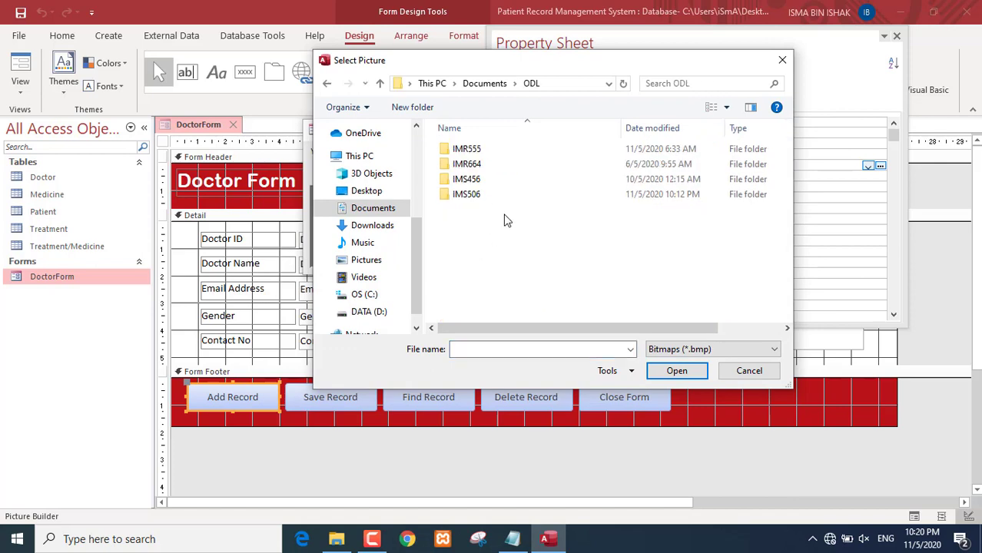
{"action": "left_click", "coordinate": [474, 198]}
{"action": "double_click", "coordinate": [482, 164]}
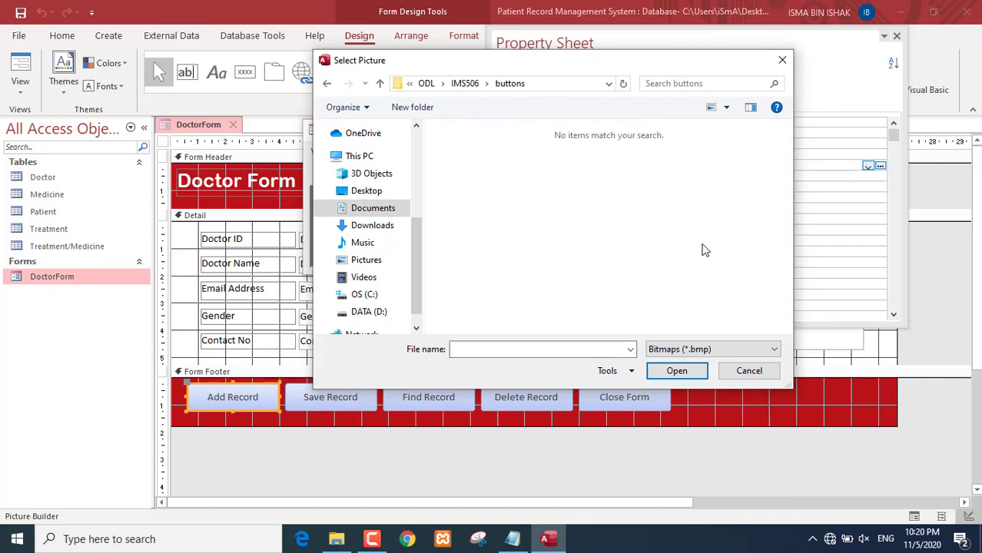
- Show all file types in the picture selection and assign new.png as the Add Record button's picture
{"action": "left_click", "coordinate": [770, 349]}
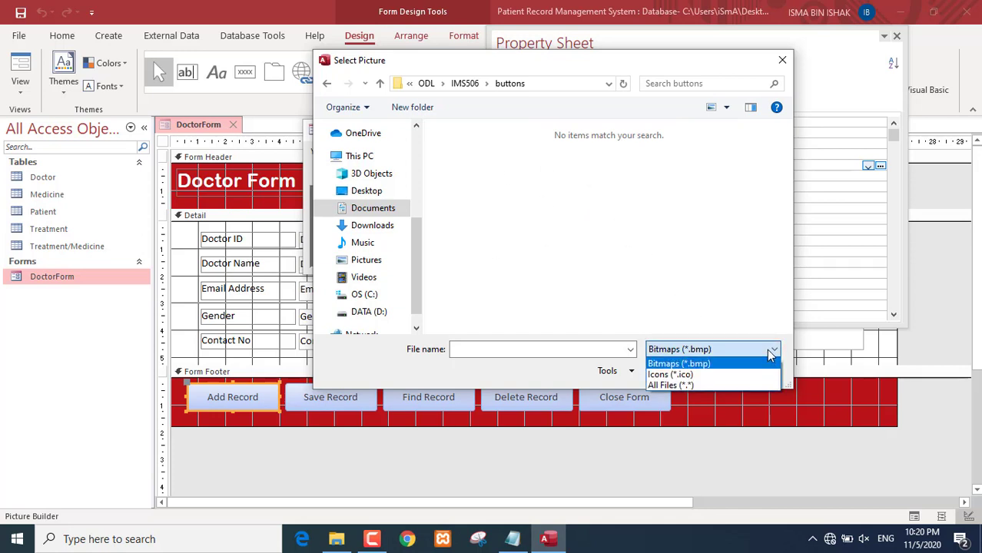
{"action": "left_click", "coordinate": [760, 386]}
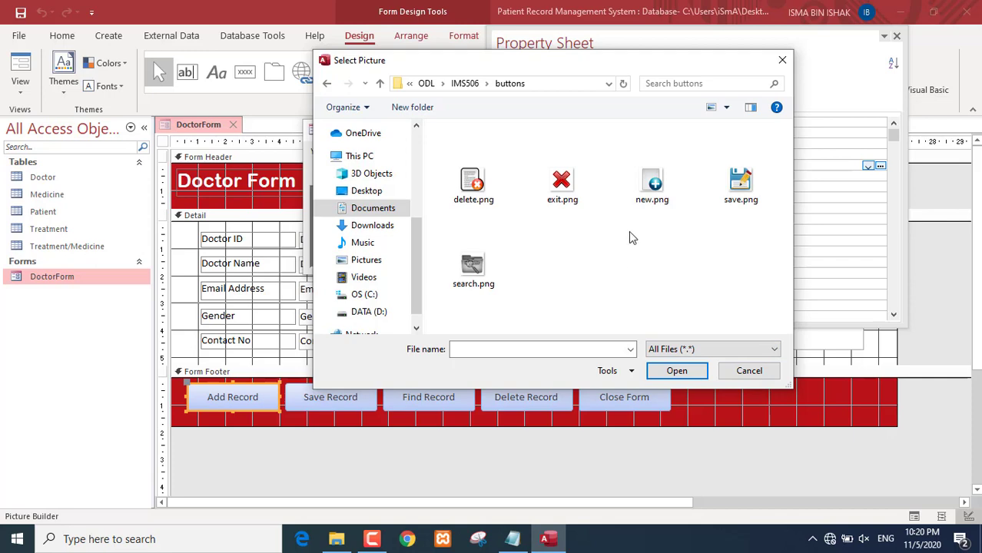
{"action": "left_click", "coordinate": [652, 183]}
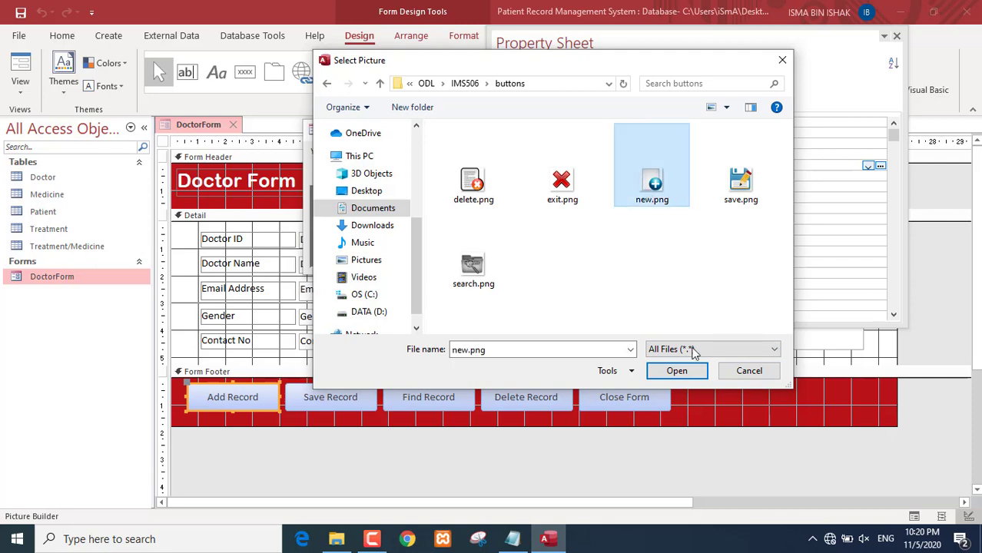
{"action": "left_click", "coordinate": [675, 371]}
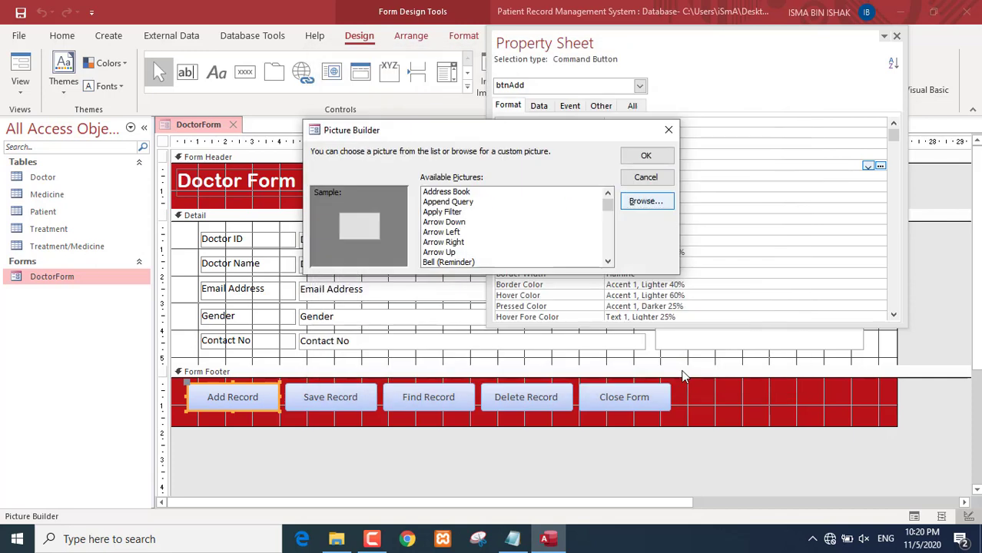
{"action": "left_click", "coordinate": [646, 152]}
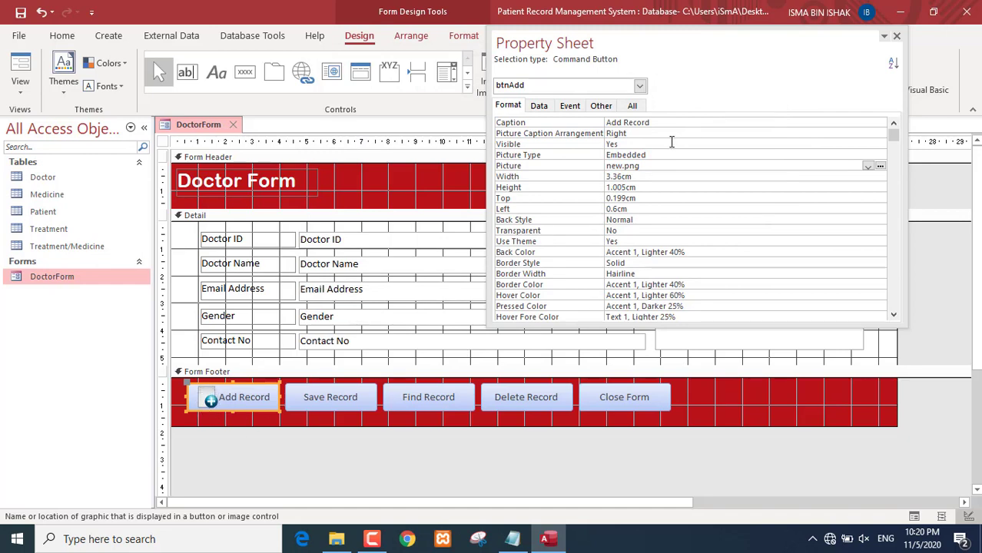
{"action": "left_click", "coordinate": [347, 398]}
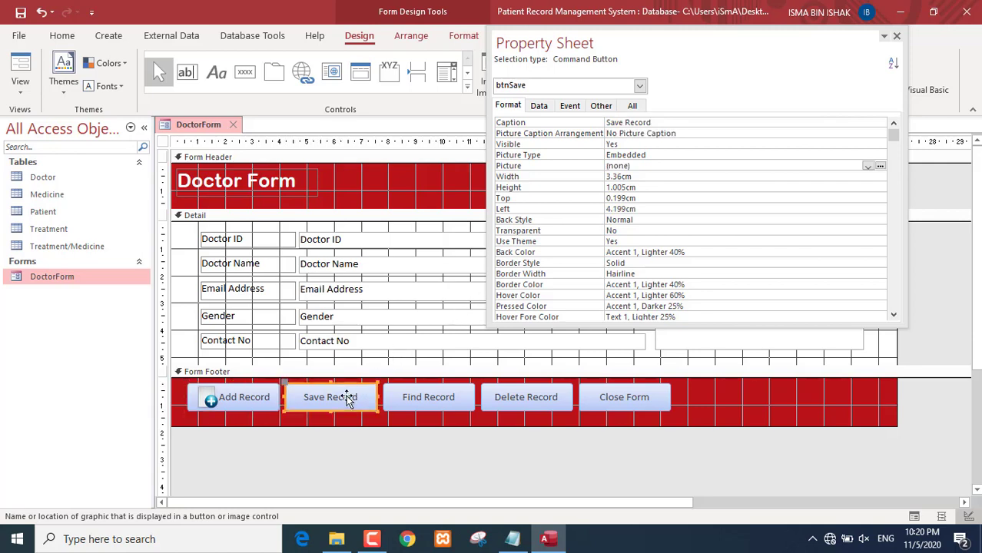
{"action": "left_click", "coordinate": [880, 133]}
{"action": "left_click", "coordinate": [880, 134]}
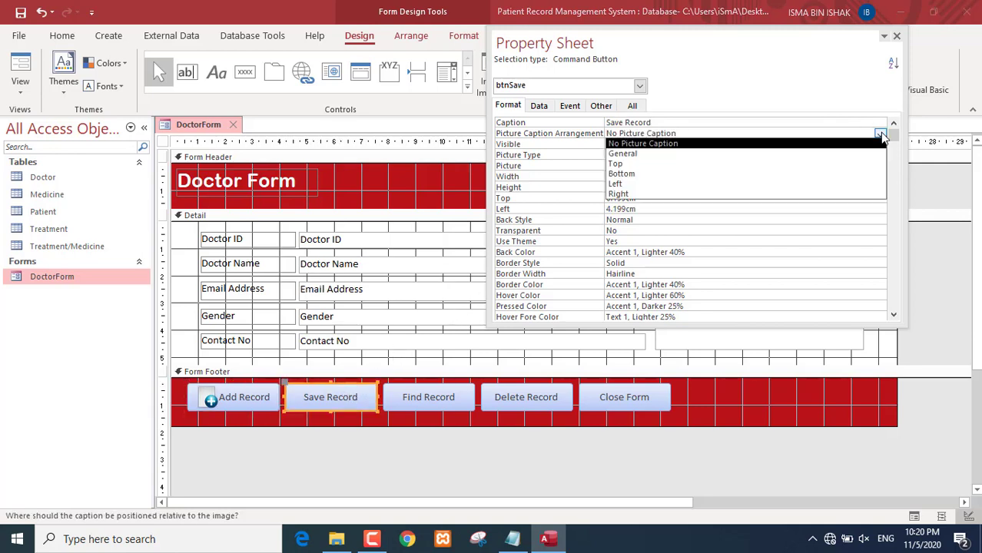
{"action": "left_click", "coordinate": [880, 134]}
- Set Picture Caption Arrangement to Right for the Save Record, Find Record, Delete Record and Close Form buttons together
{"action": "left_click_drag", "start_coordinate": [709, 450], "coordinate": [286, 387]}
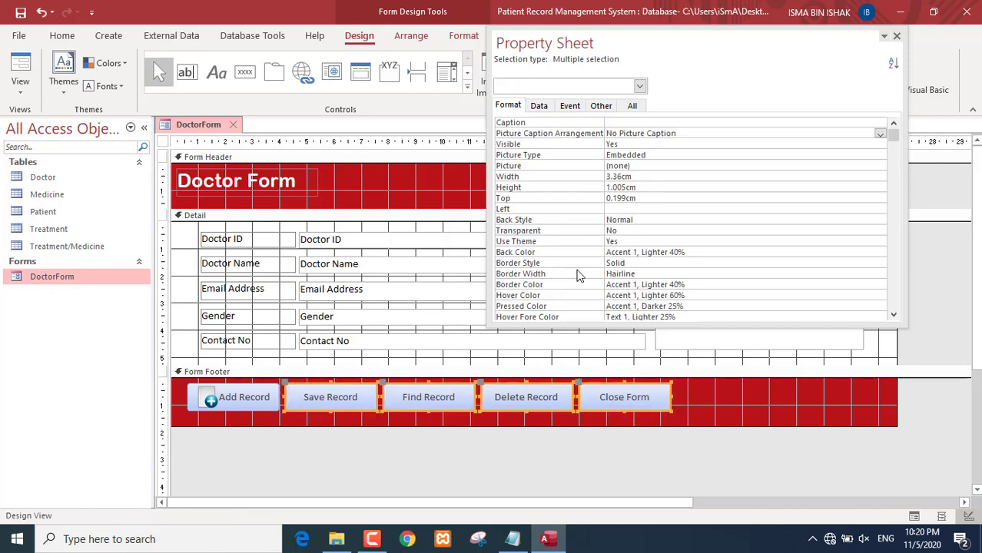
{"action": "left_click", "coordinate": [667, 135]}
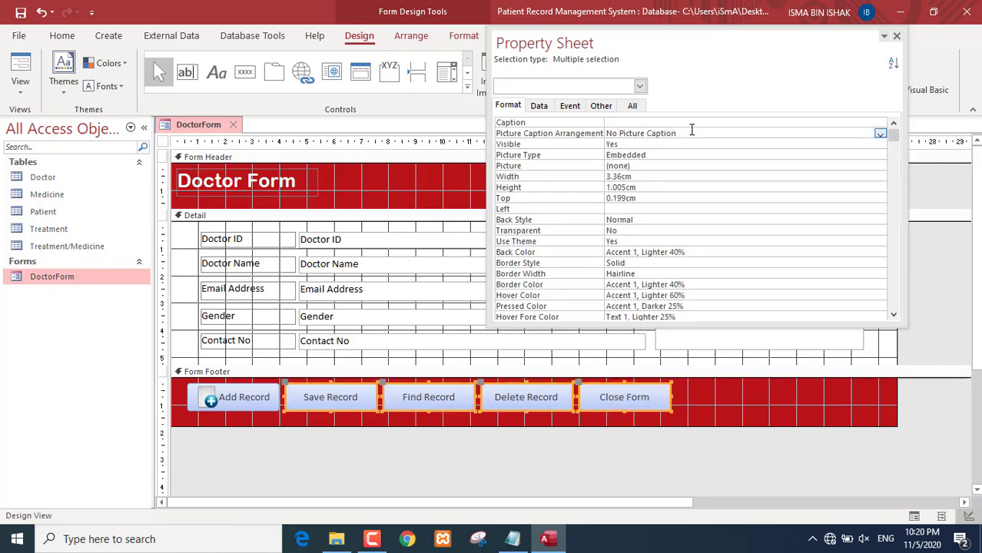
{"action": "left_click", "coordinate": [880, 134]}
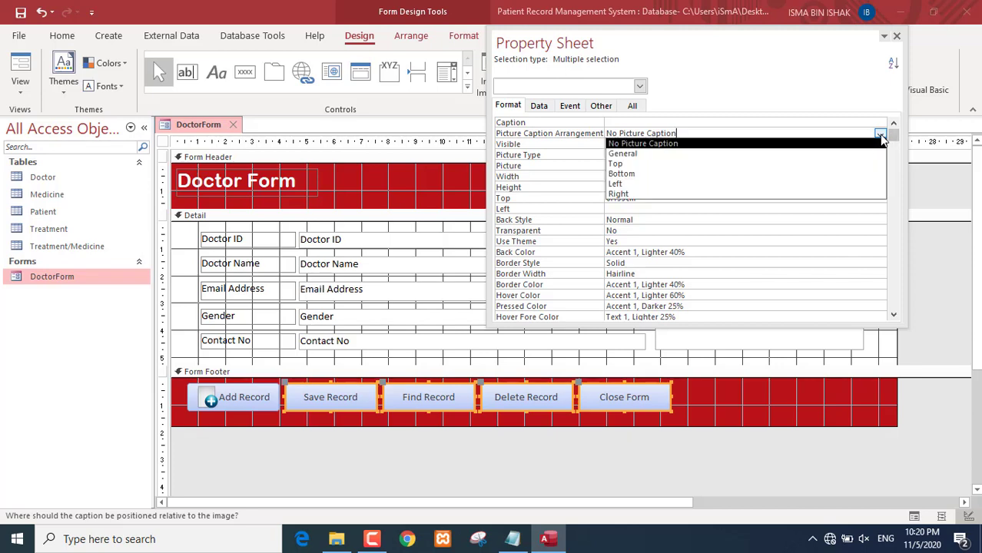
{"action": "left_click", "coordinate": [866, 193]}
{"action": "left_click", "coordinate": [391, 455]}
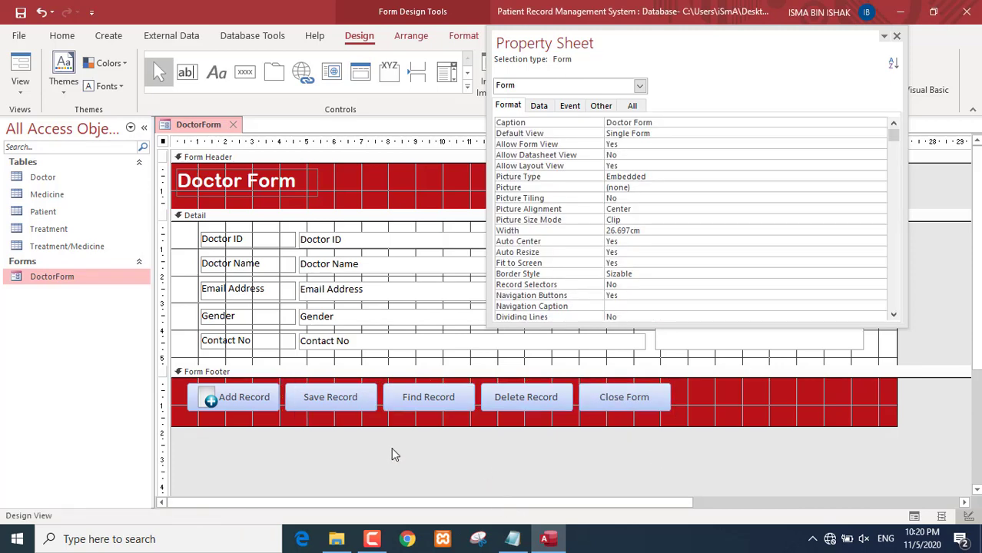
- Assign save.png from the buttons folder as the Save Record button's picture, showing all file types in the picture selection
{"action": "left_click", "coordinate": [356, 405]}
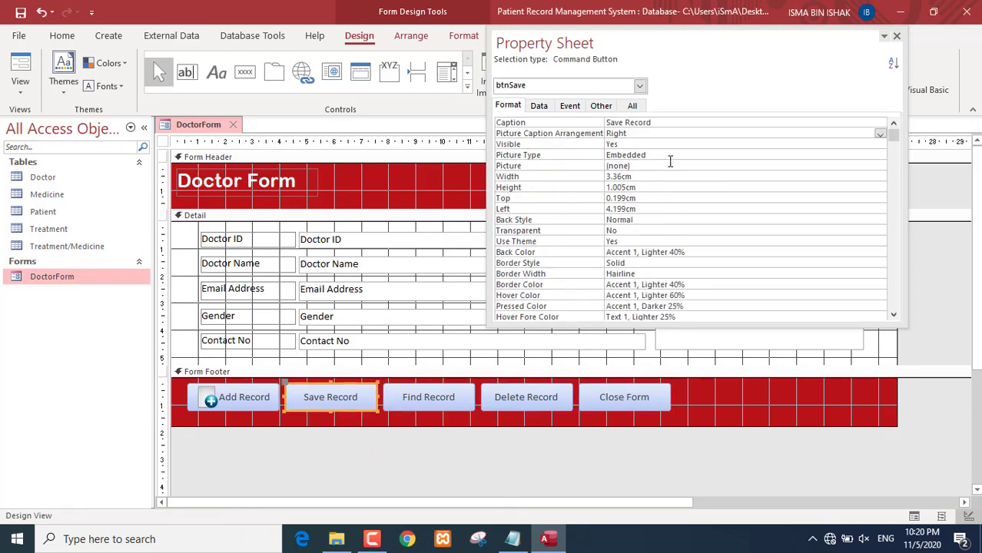
{"action": "left_click", "coordinate": [760, 165]}
{"action": "left_click", "coordinate": [882, 166]}
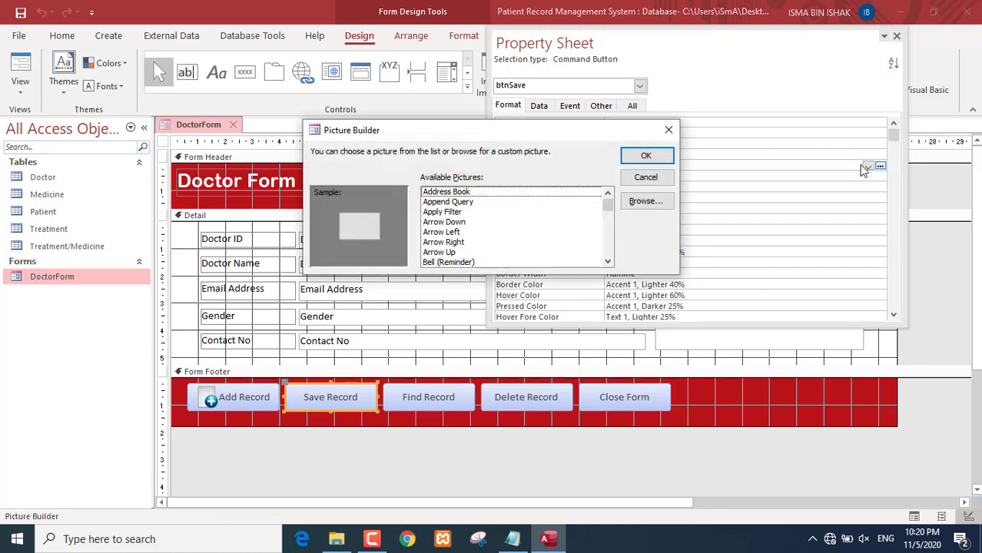
{"action": "left_click", "coordinate": [653, 204]}
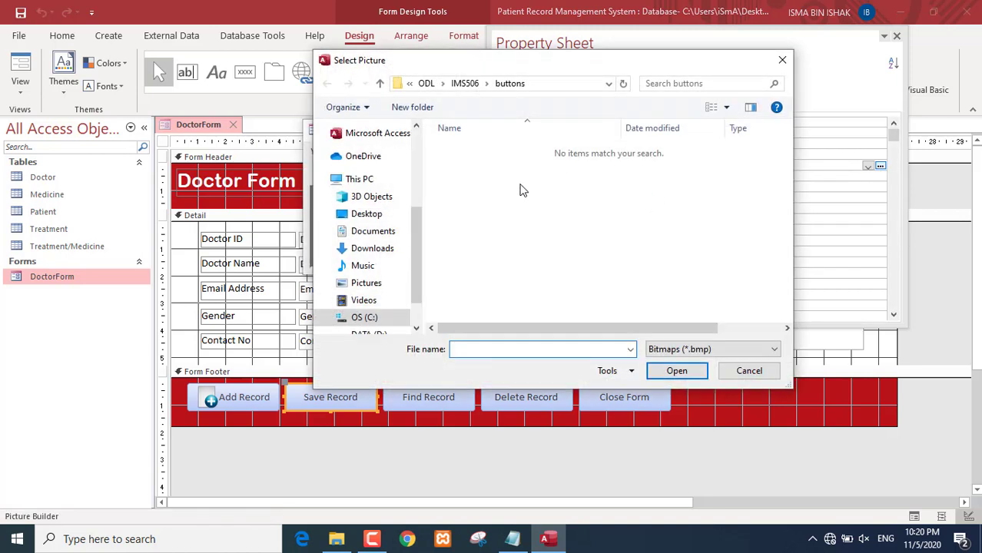
{"action": "left_click", "coordinate": [711, 349]}
{"action": "left_click", "coordinate": [700, 388]}
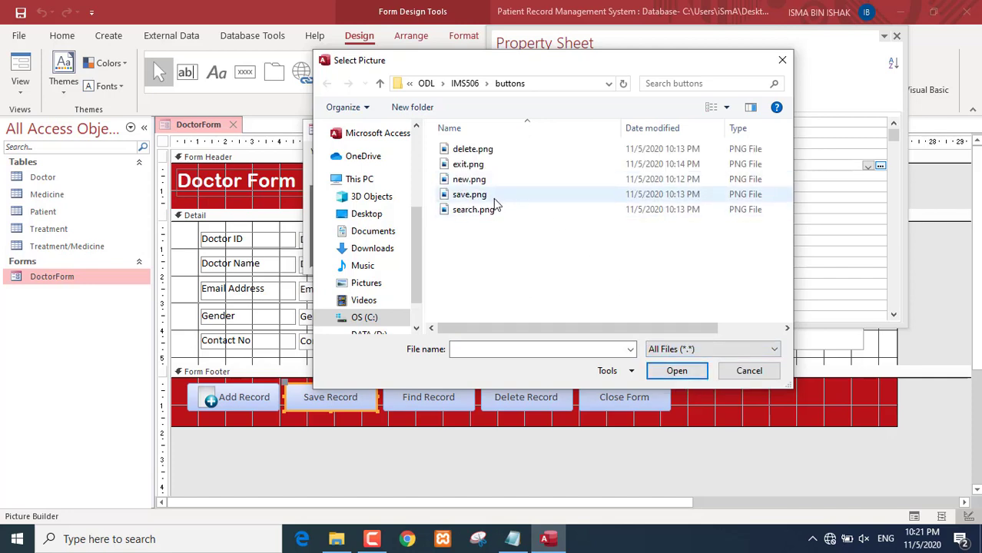
{"action": "left_click", "coordinate": [494, 198]}
{"action": "left_click", "coordinate": [678, 370]}
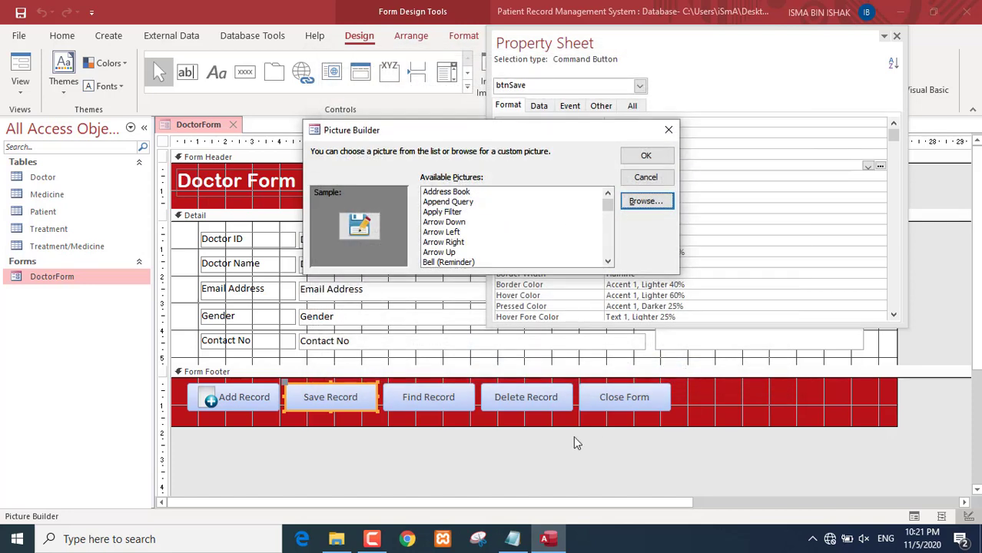
{"action": "left_click", "coordinate": [651, 159]}
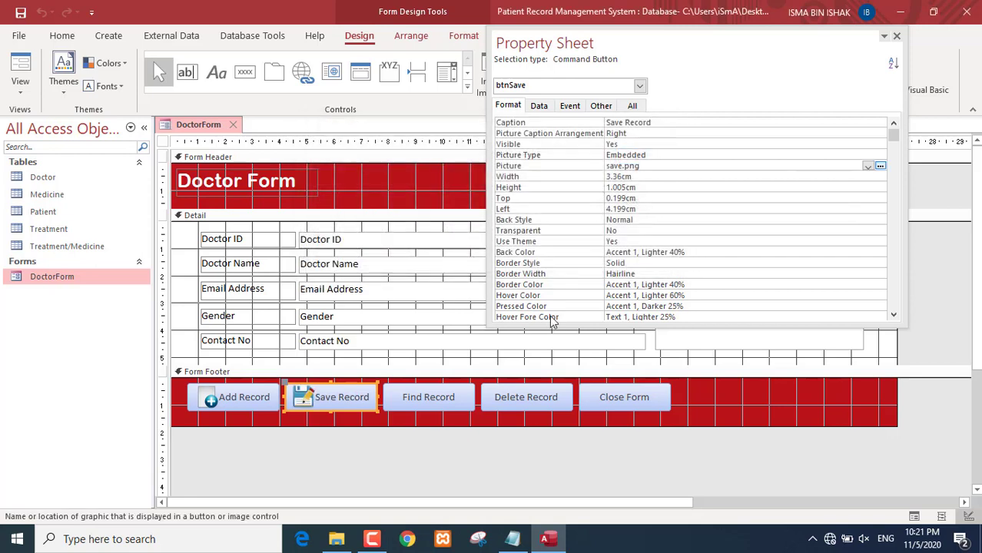
- Assign search.png from the buttons folder as the Find Record button's picture, showing all file types in the picture selection
{"action": "left_click", "coordinate": [459, 406]}
{"action": "left_click", "coordinate": [881, 165]}
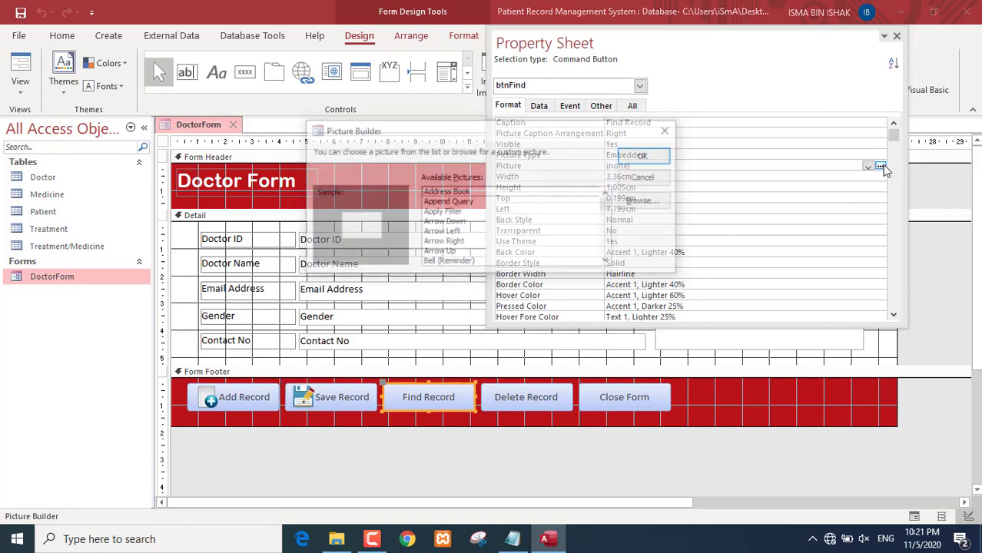
{"action": "left_click", "coordinate": [644, 204]}
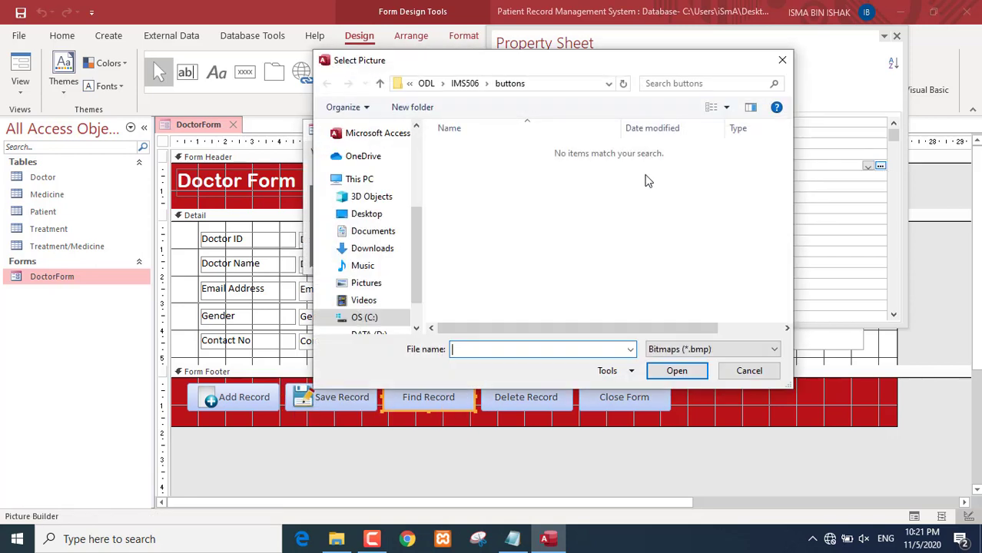
{"action": "left_click", "coordinate": [690, 350]}
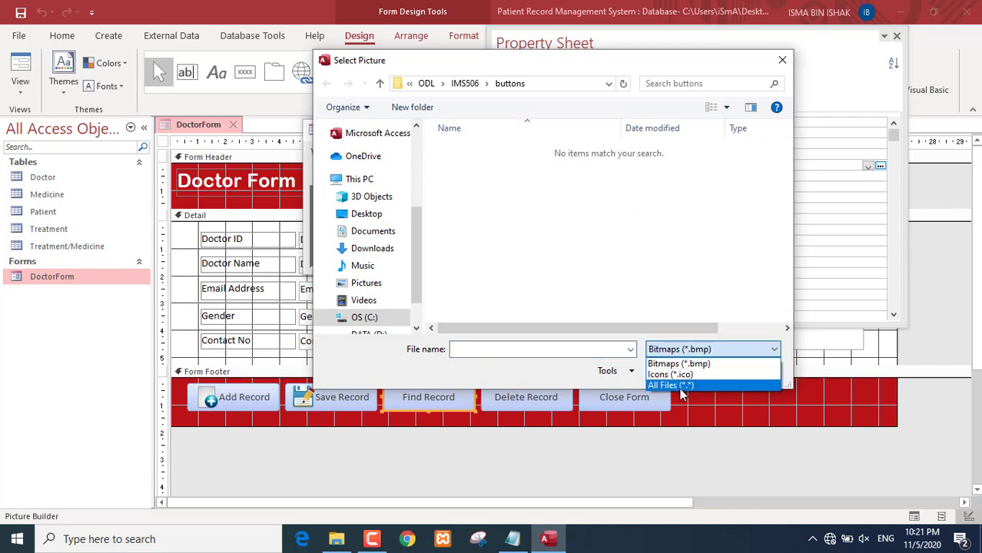
{"action": "left_click", "coordinate": [679, 372]}
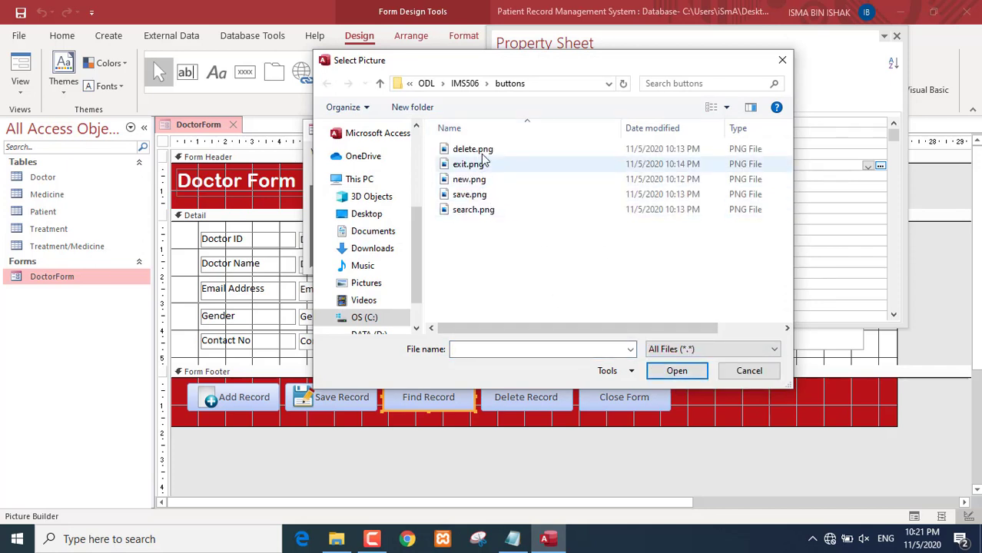
{"action": "left_click", "coordinate": [480, 210]}
{"action": "left_click", "coordinate": [667, 375]}
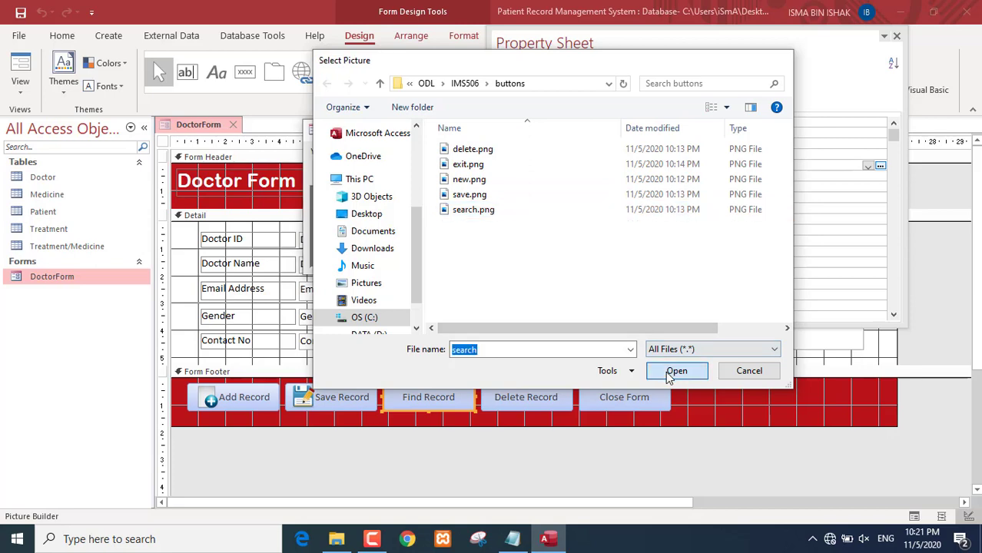
{"action": "left_click", "coordinate": [645, 159]}
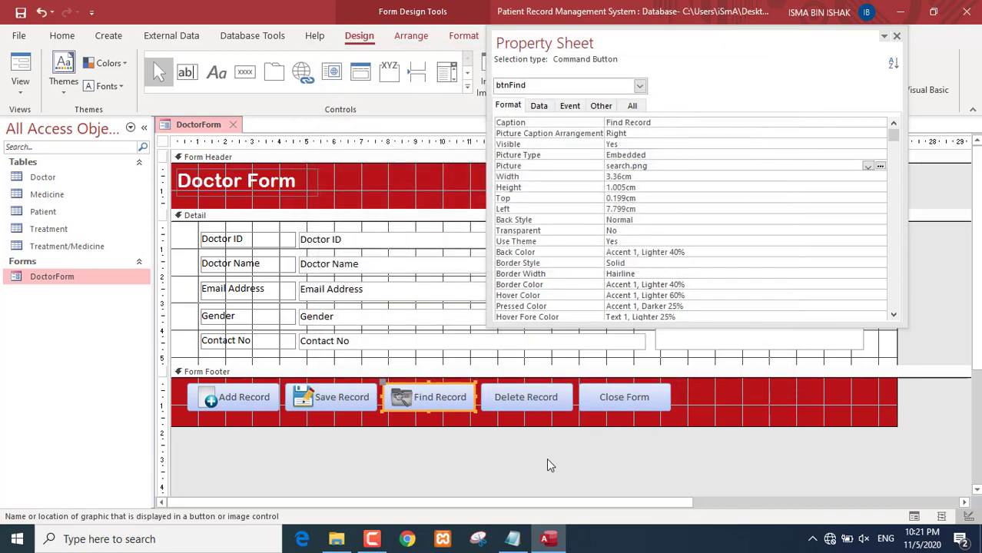
{"action": "left_click", "coordinate": [546, 458]}
- Assign delete.png from the buttons folder as the Delete Record button's picture, showing all file types in the picture selection
{"action": "left_click", "coordinate": [544, 395]}
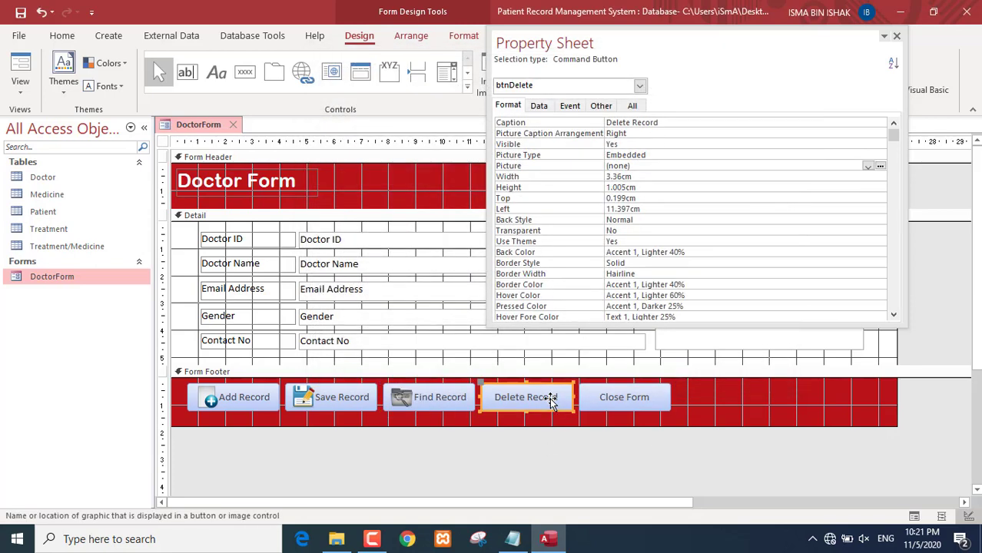
{"action": "left_click", "coordinate": [881, 166]}
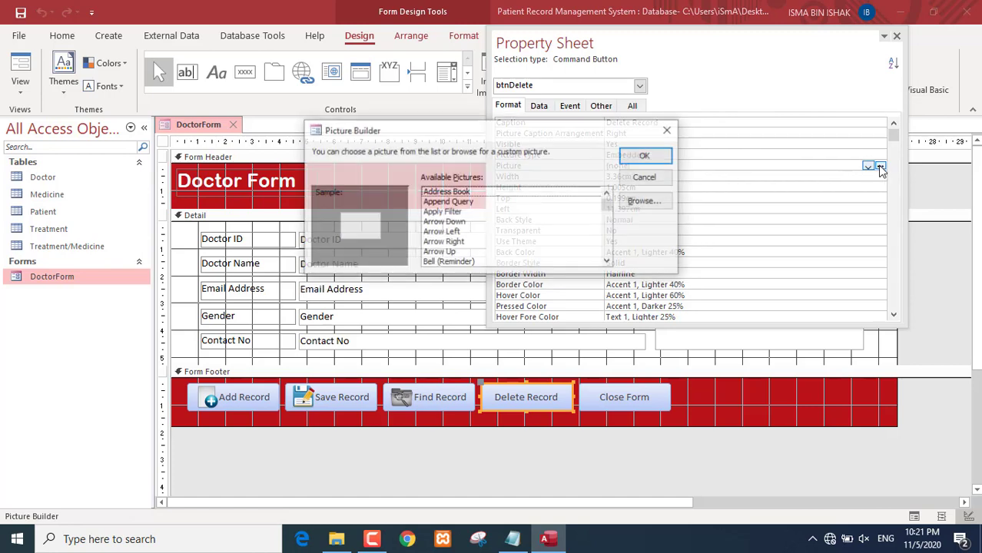
{"action": "left_click", "coordinate": [647, 202]}
{"action": "left_click", "coordinate": [722, 348]}
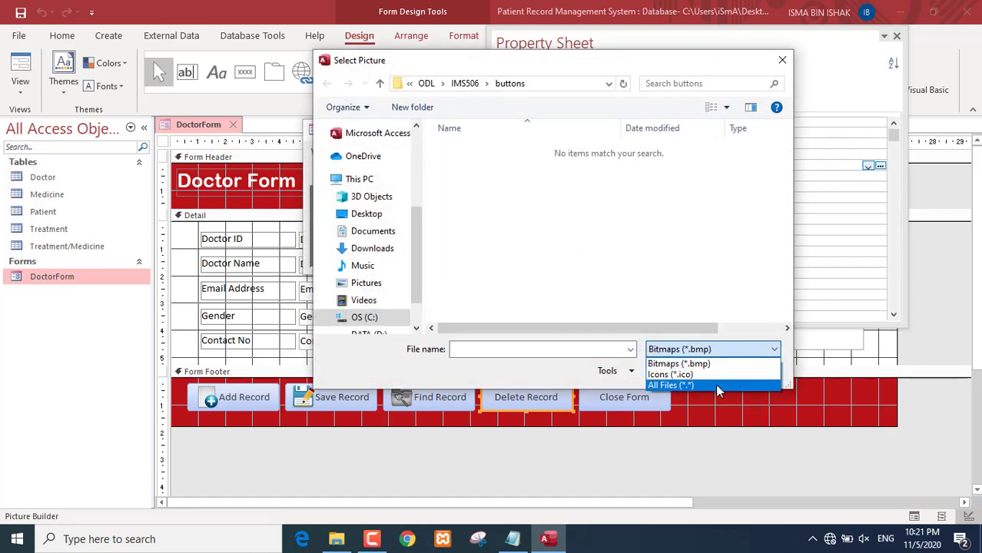
{"action": "left_click", "coordinate": [718, 384]}
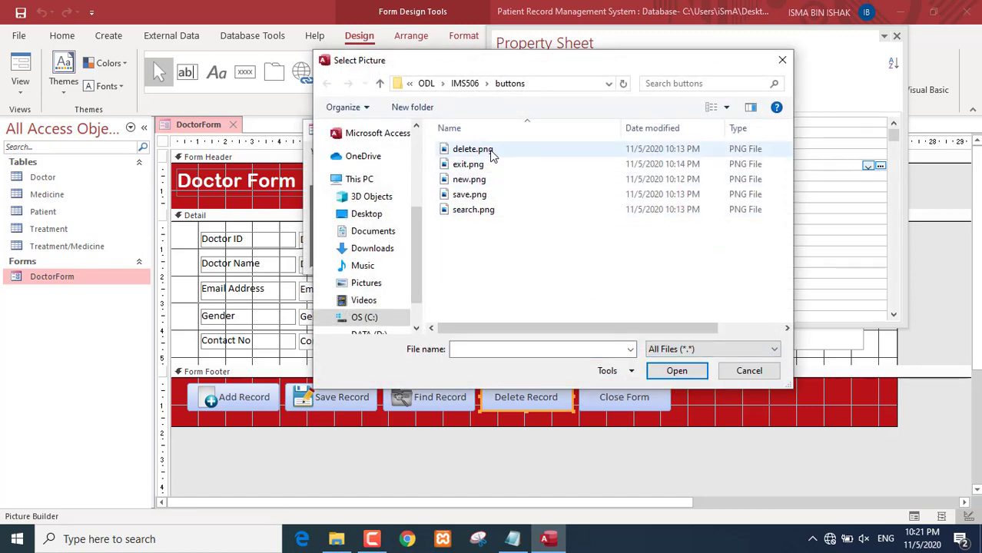
{"action": "left_click", "coordinate": [477, 149]}
{"action": "left_click", "coordinate": [677, 369]}
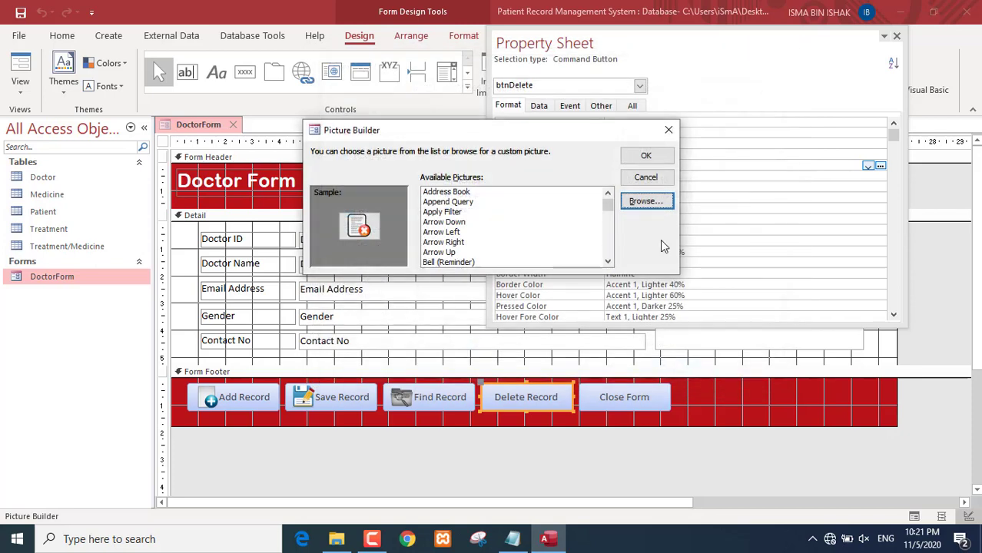
{"action": "left_click", "coordinate": [643, 155]}
- Assign exit.png from the buttons folder as the Close Form button's picture, showing all file types in the picture selection
{"action": "left_click", "coordinate": [659, 396]}
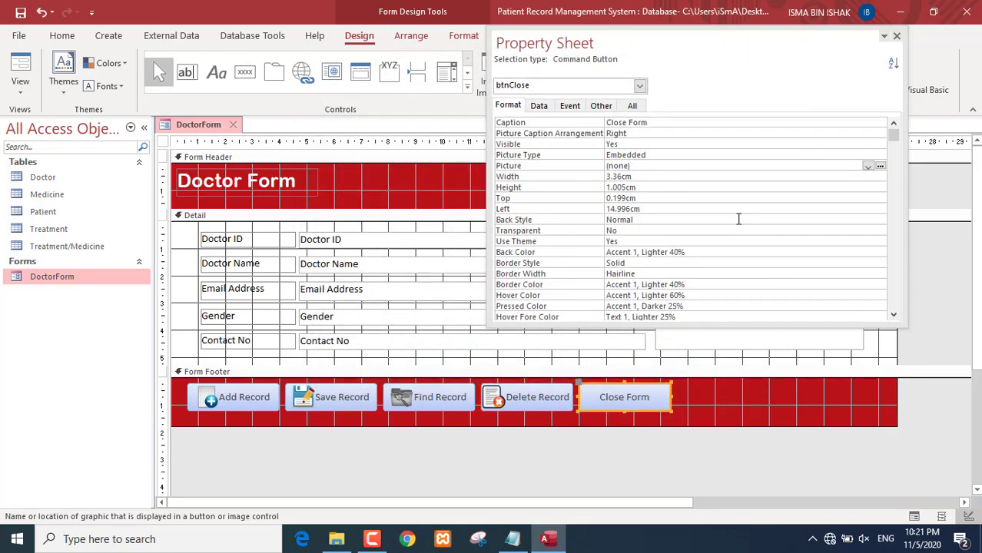
{"action": "left_click", "coordinate": [879, 166]}
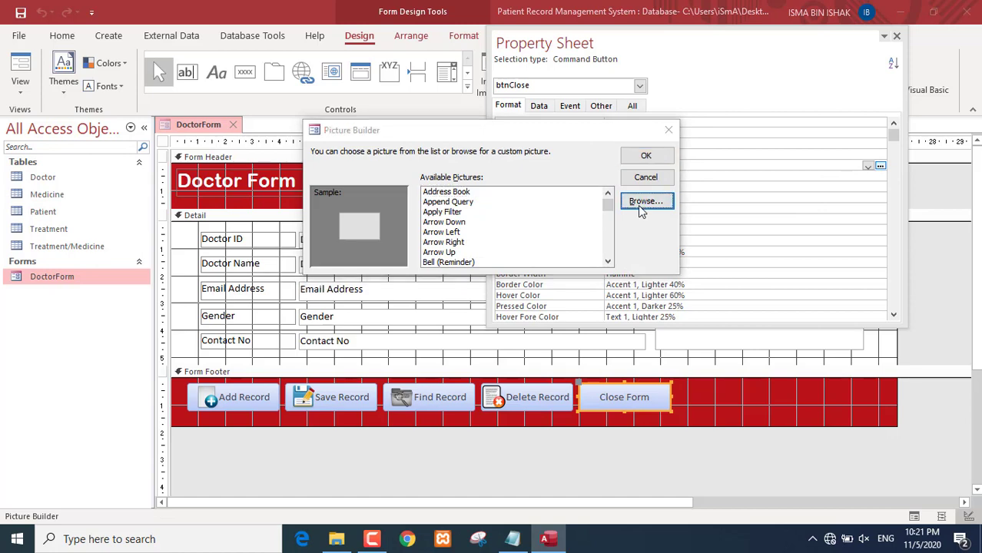
{"action": "left_click", "coordinate": [642, 202]}
{"action": "left_click", "coordinate": [683, 350]}
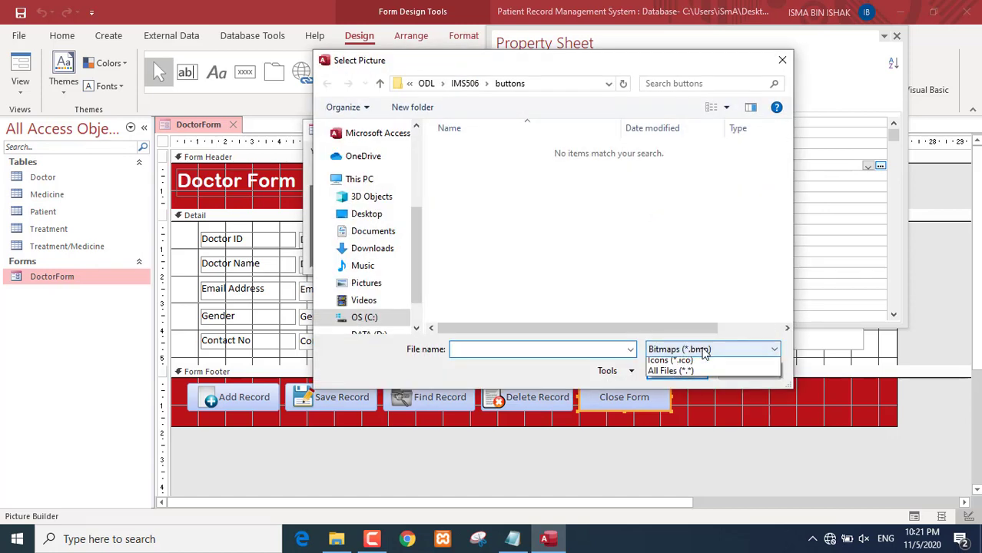
{"action": "left_click", "coordinate": [696, 380]}
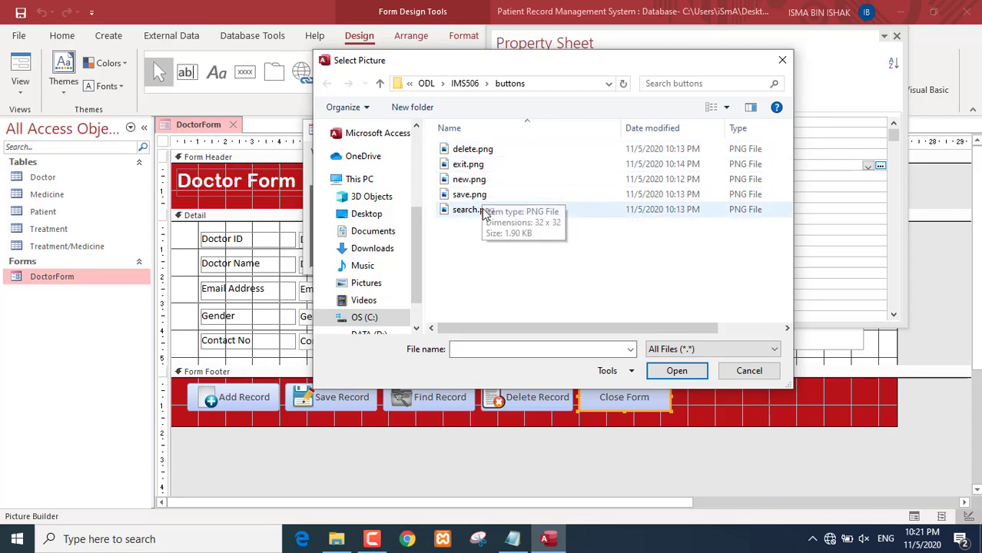
{"action": "left_click", "coordinate": [477, 165]}
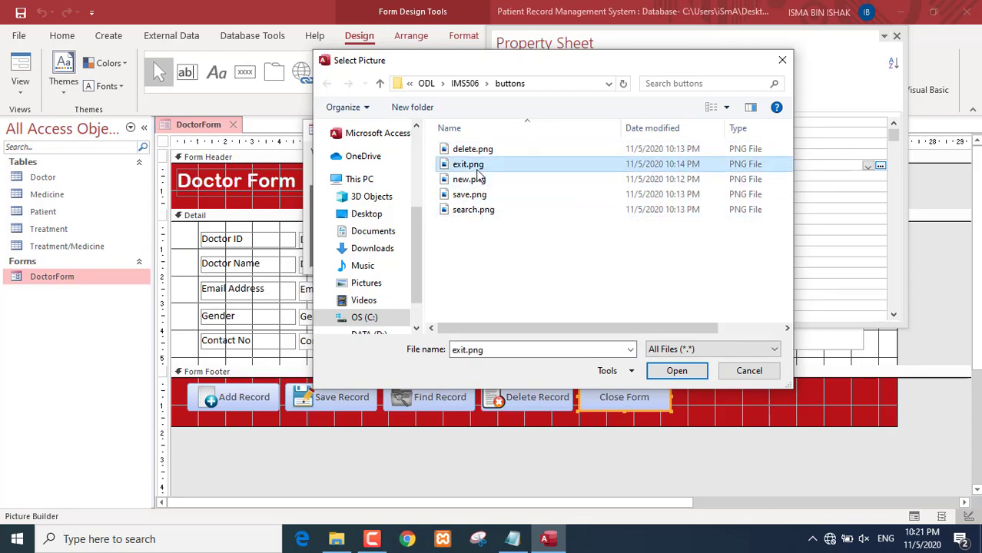
{"action": "left_click", "coordinate": [674, 371]}
{"action": "left_click", "coordinate": [644, 154]}
{"action": "left_click", "coordinate": [653, 423]}
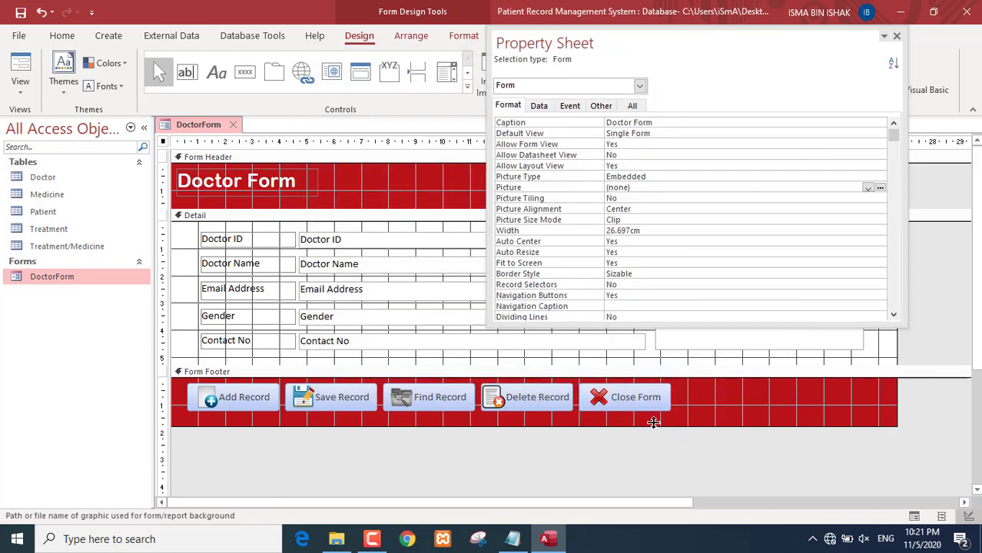
- Check the footer buttons of the Doctor Form in Form View and return to Design View
{"action": "left_click", "coordinate": [21, 94]}
{"action": "left_click", "coordinate": [30, 129]}
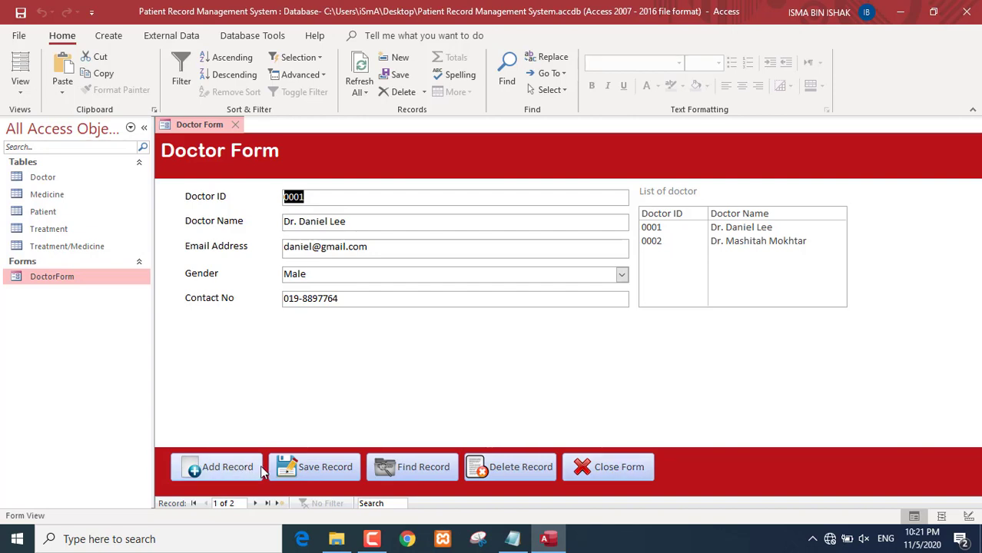
{"action": "left_click", "coordinate": [23, 93]}
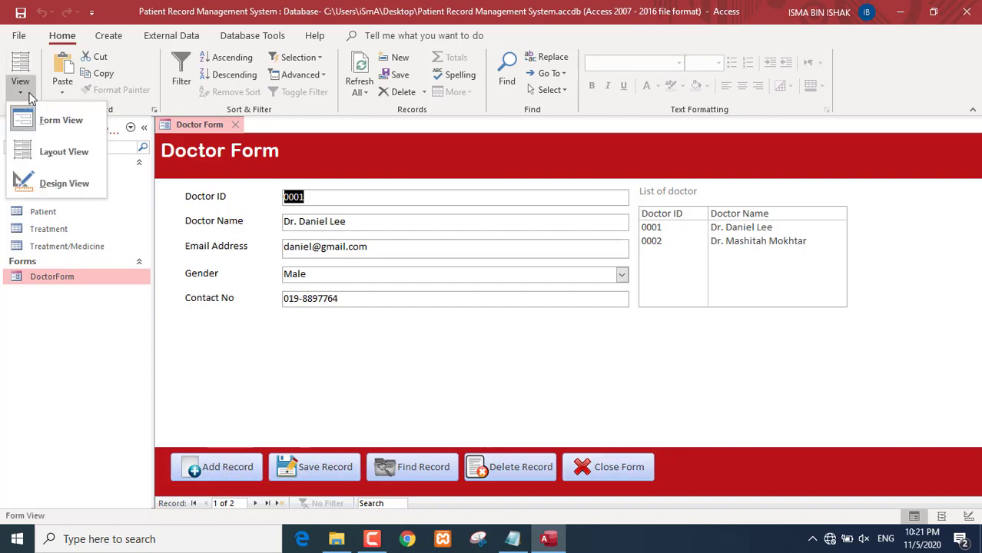
{"action": "left_click", "coordinate": [44, 186]}
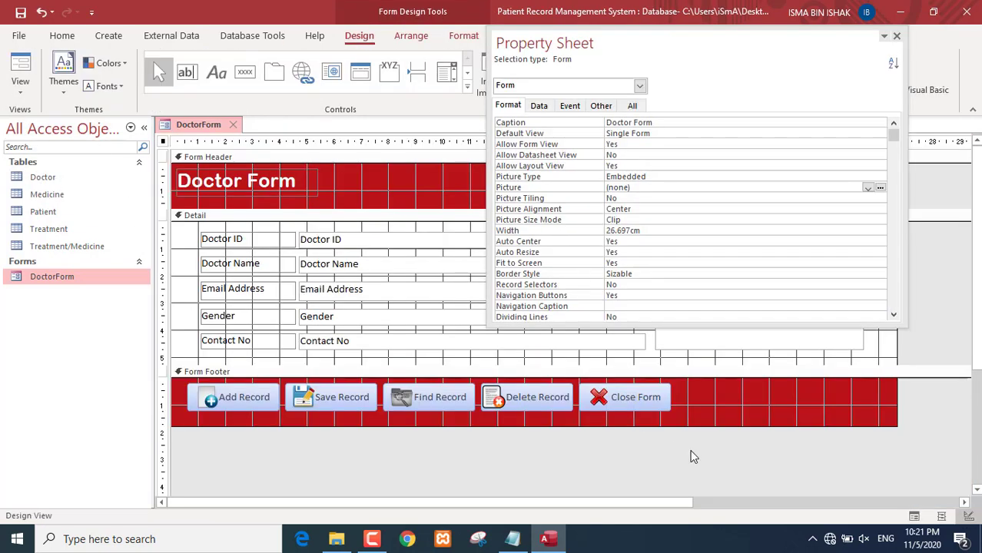
- Set Cursor On Hover to Hyperlink hand for all five footer buttons and show the form in Form View
{"action": "left_click_drag", "start_coordinate": [702, 443], "coordinate": [182, 388]}
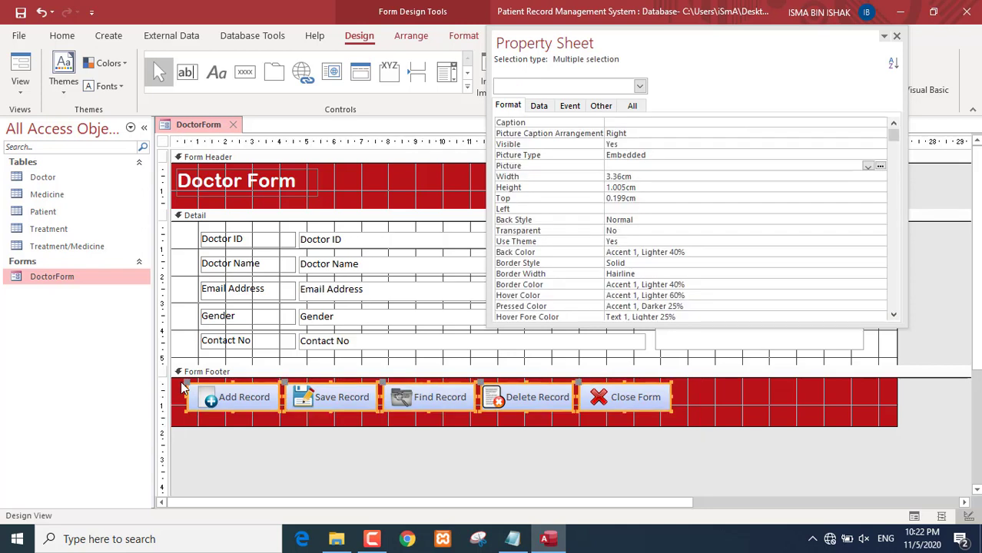
{"action": "left_click", "coordinate": [606, 107]}
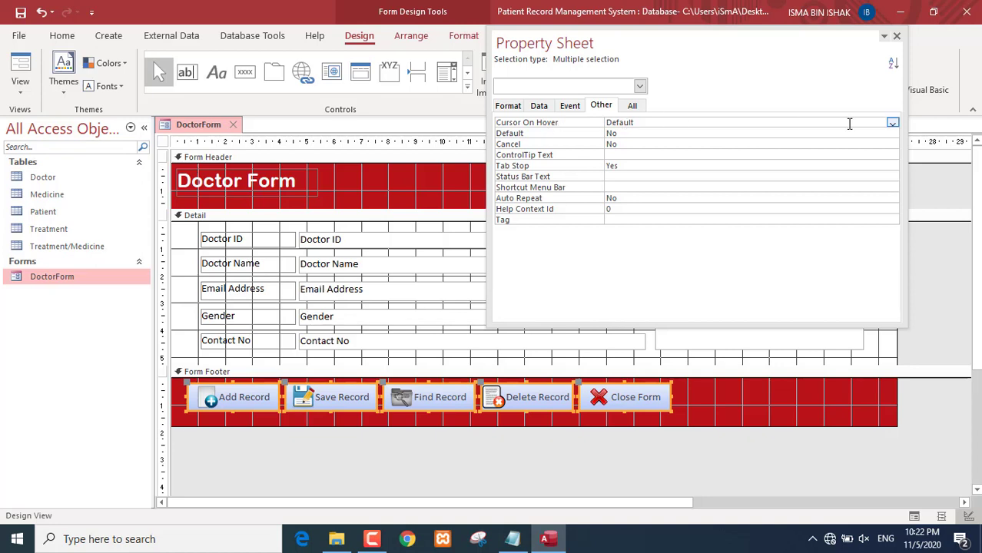
{"action": "left_click", "coordinate": [893, 124]}
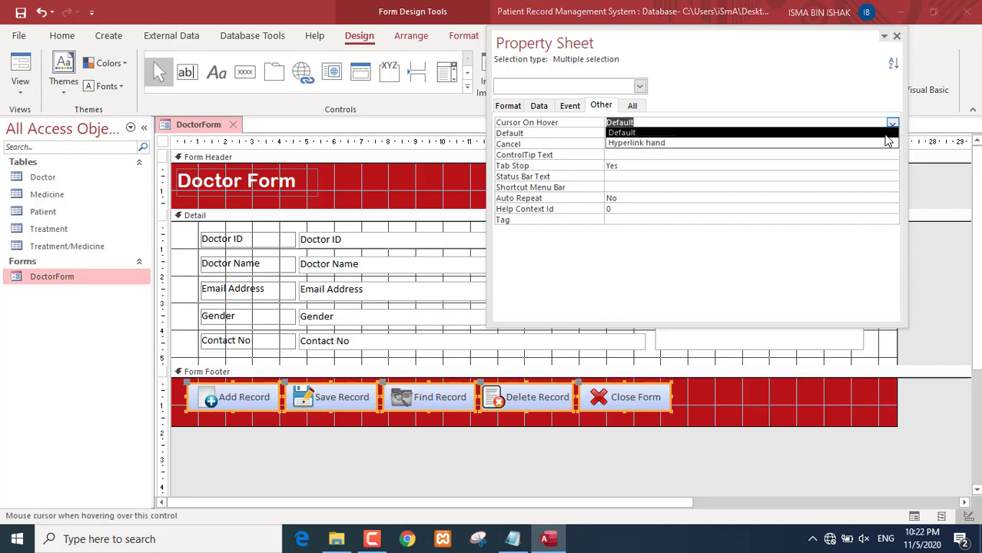
{"action": "left_click", "coordinate": [884, 143]}
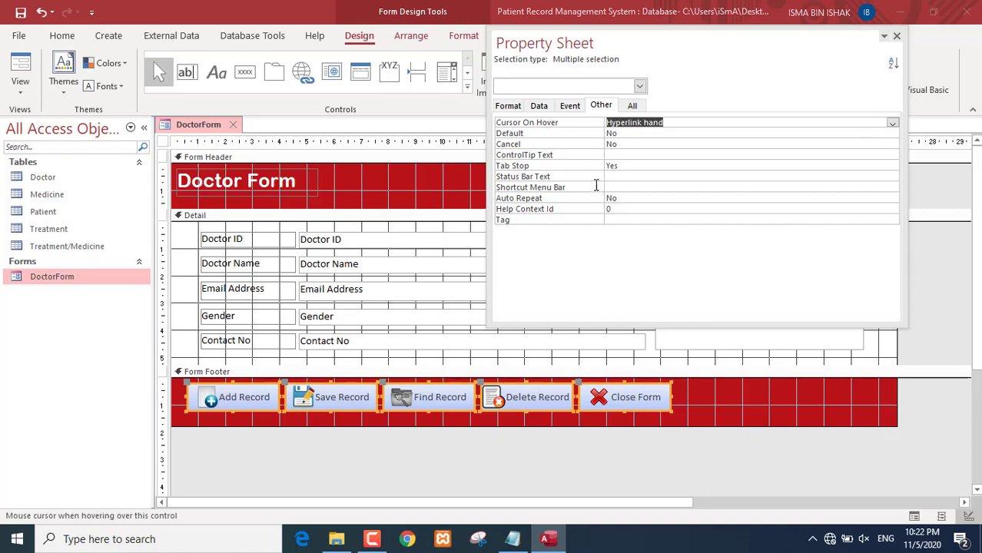
{"action": "left_click", "coordinate": [23, 62]}
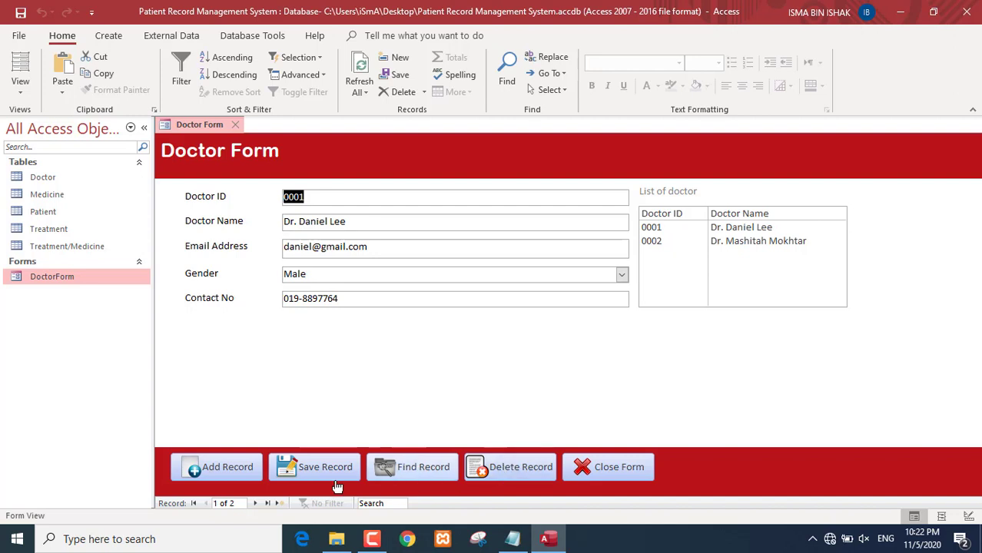
- Test the Doctor Form's Add Record and Save Record buttons, dismiss the confirmation, and go back to the previous record
{"action": "left_click", "coordinate": [223, 467]}
{"action": "left_click", "coordinate": [358, 467]}
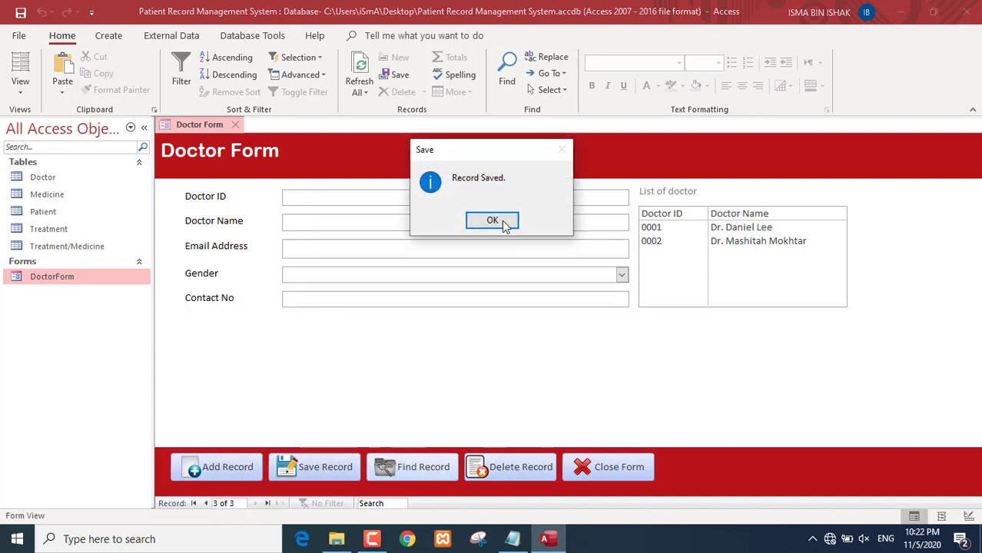
{"action": "left_click", "coordinate": [502, 220]}
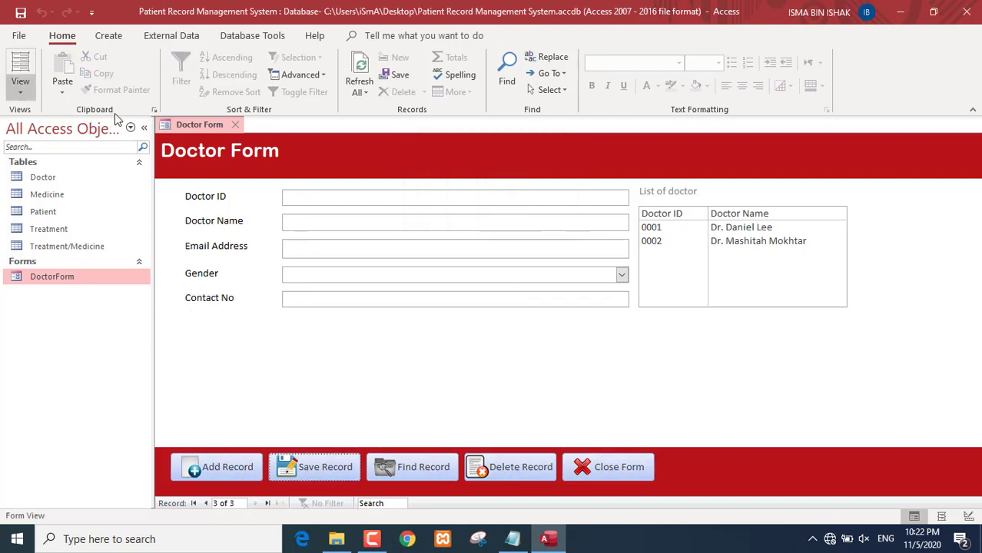
{"action": "left_click", "coordinate": [206, 503]}
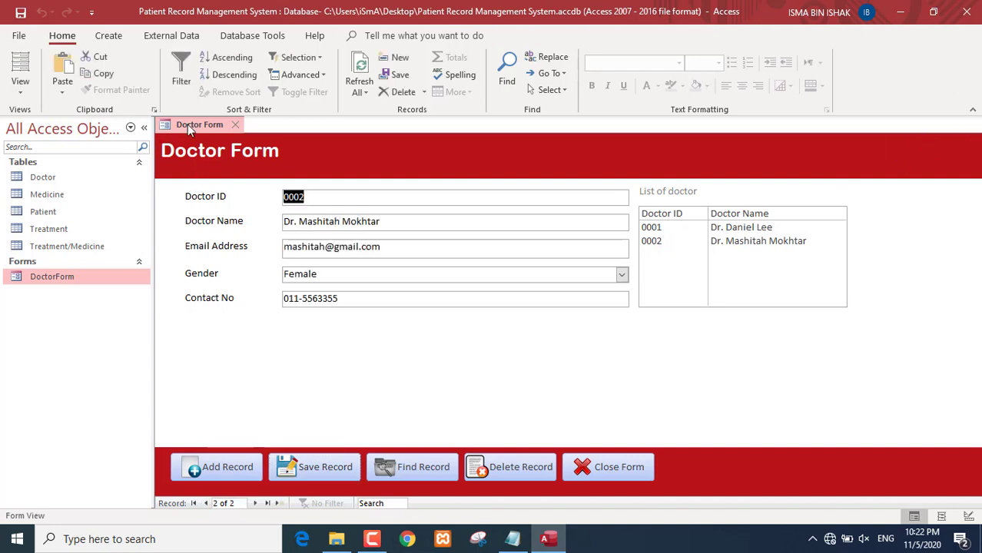
- Close and reopen the Doctor Form, switch it to Design View, and show the properties of the whole form
{"action": "left_click", "coordinate": [234, 124]}
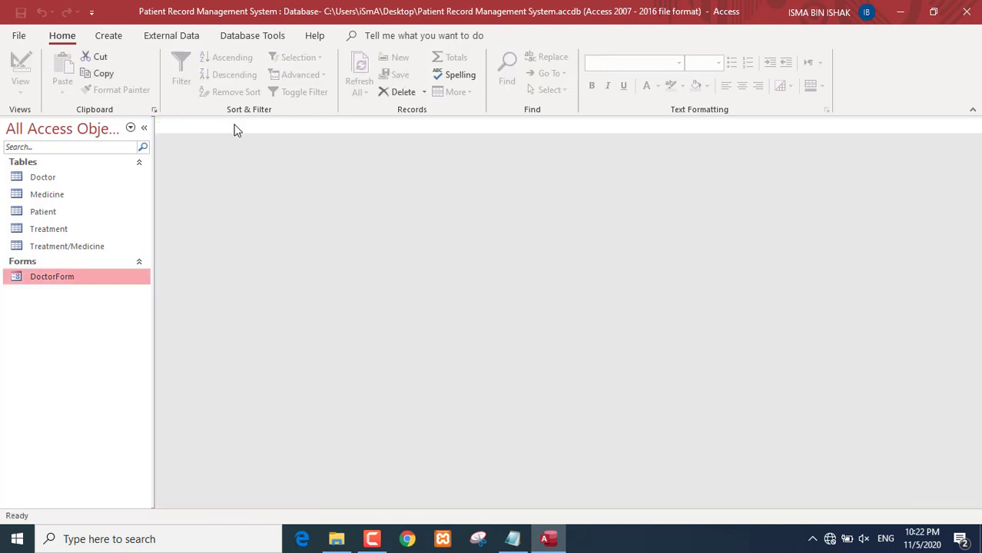
{"action": "double_click", "coordinate": [81, 277]}
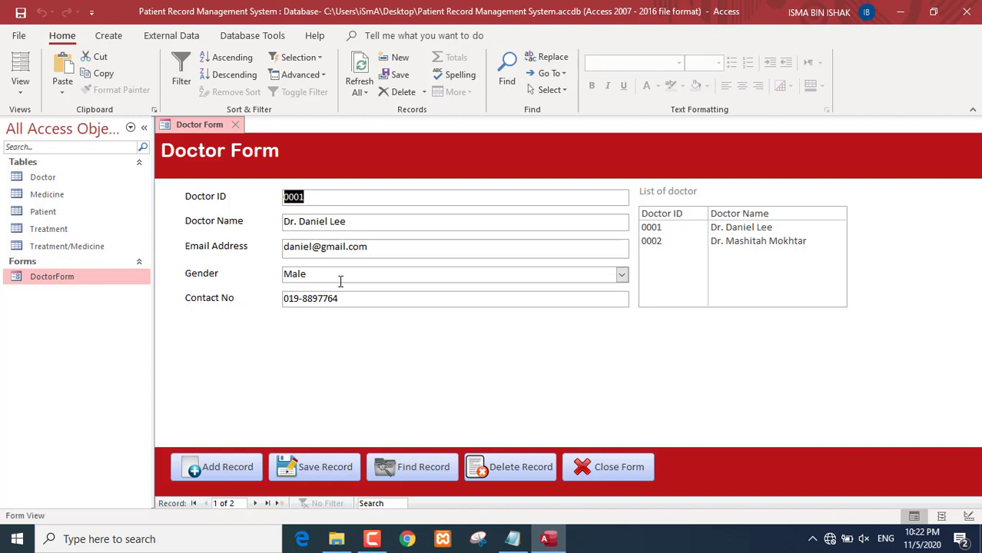
{"action": "left_click", "coordinate": [16, 86]}
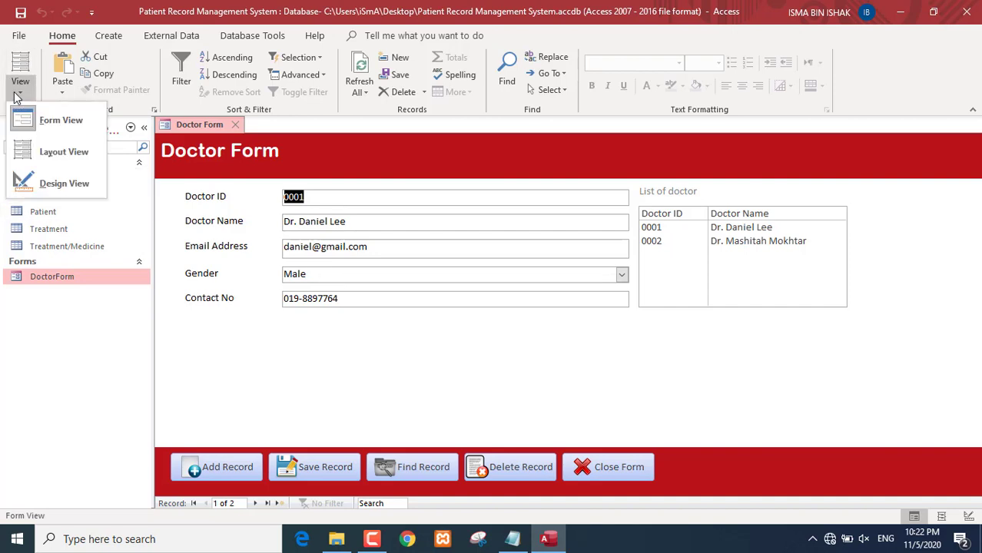
{"action": "left_click", "coordinate": [23, 183]}
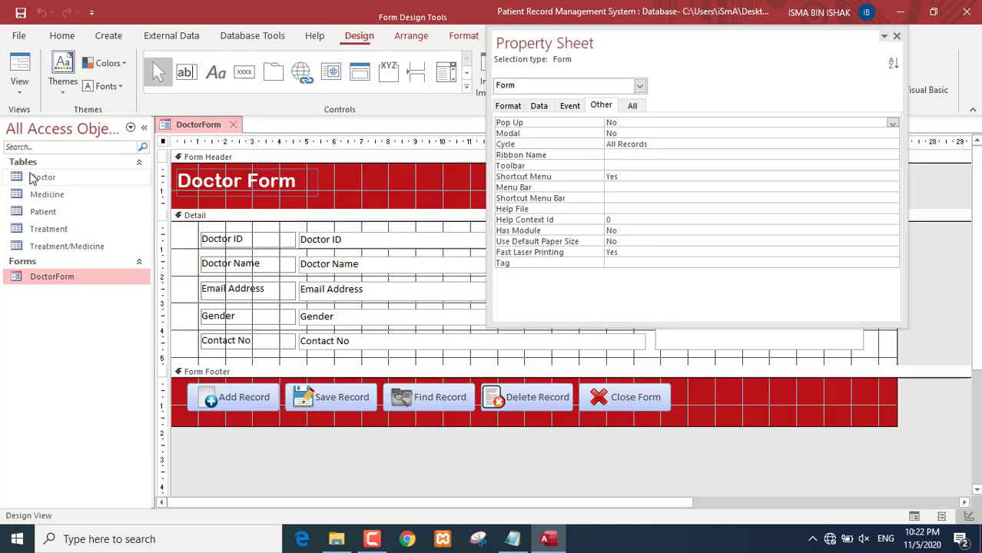
{"action": "left_click", "coordinate": [896, 36]}
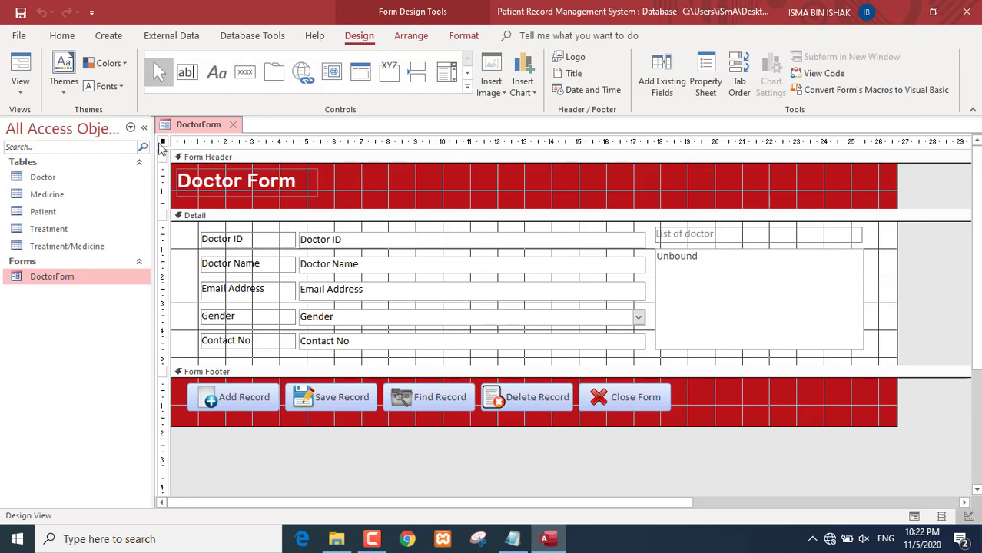
{"action": "right_click", "coordinate": [164, 145]}
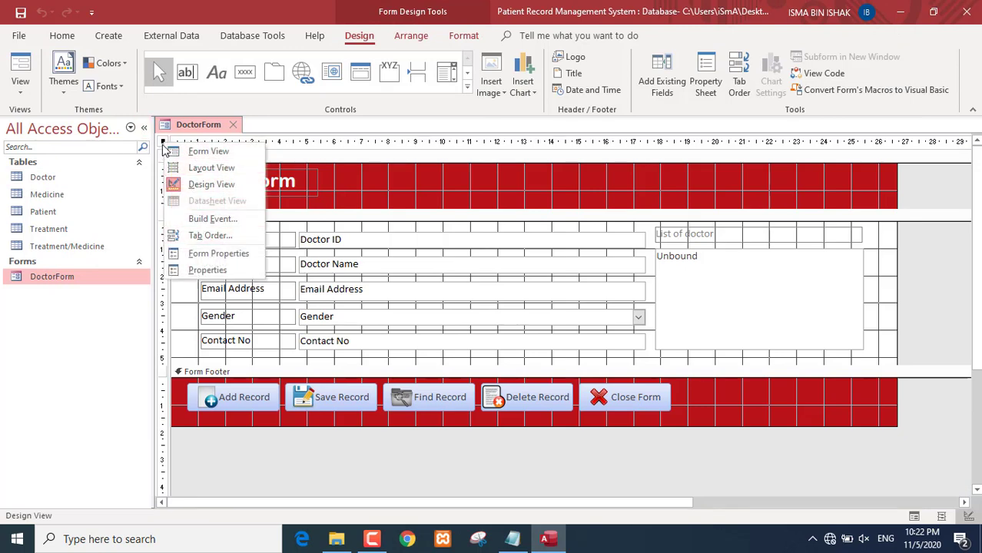
{"action": "left_click", "coordinate": [204, 270]}
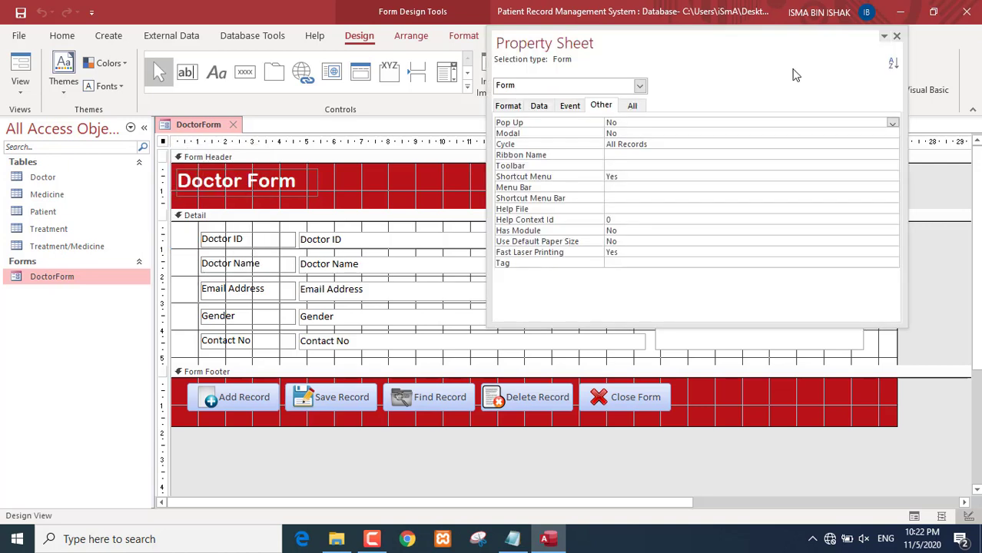
- Start an embedded macro for the form's On Open event using the Macro Builder
{"action": "left_click", "coordinate": [571, 107]}
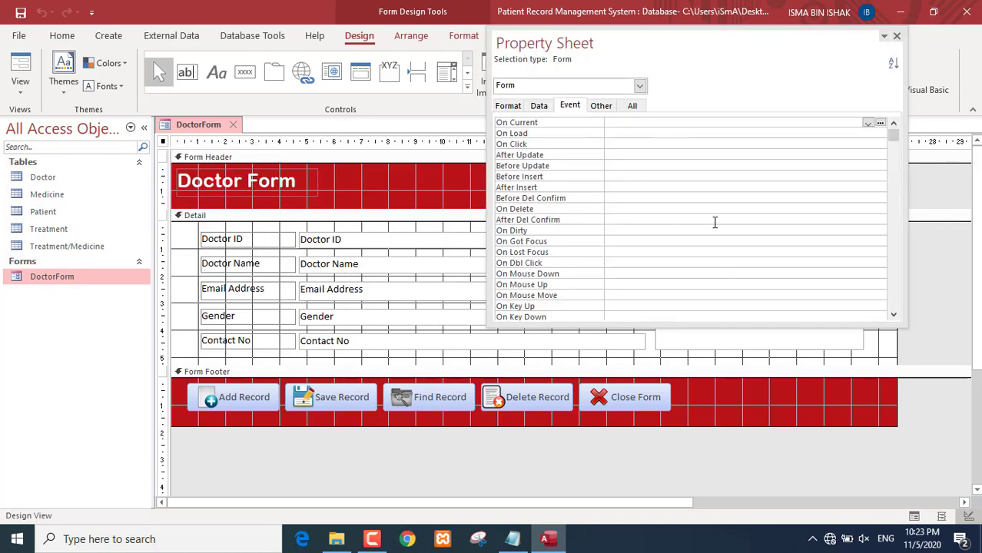
{"action": "scroll", "coordinate": [755, 228], "scroll_direction": "down", "scroll_amount": 2}
{"action": "scroll", "coordinate": [754, 229], "scroll_direction": "down", "scroll_amount": 1}
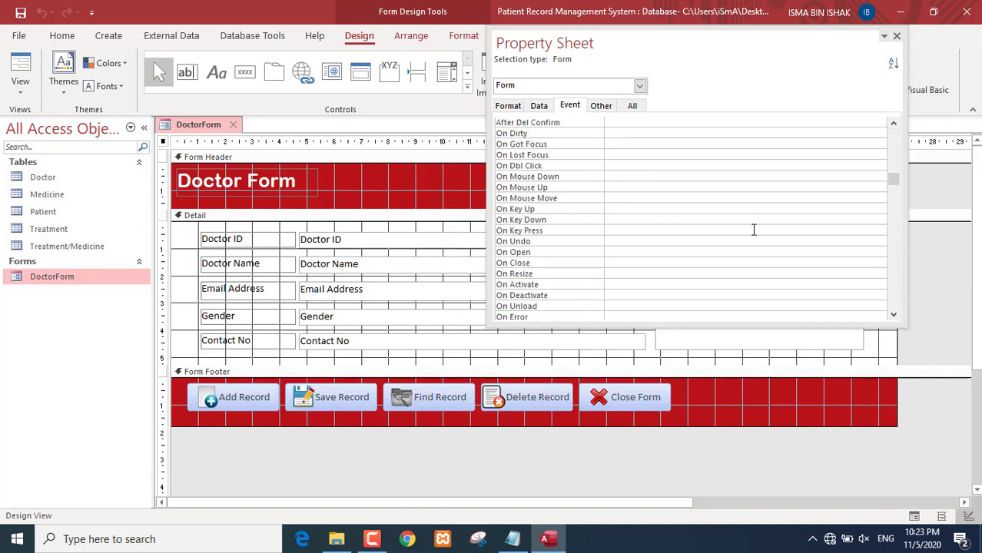
{"action": "left_click", "coordinate": [536, 252]}
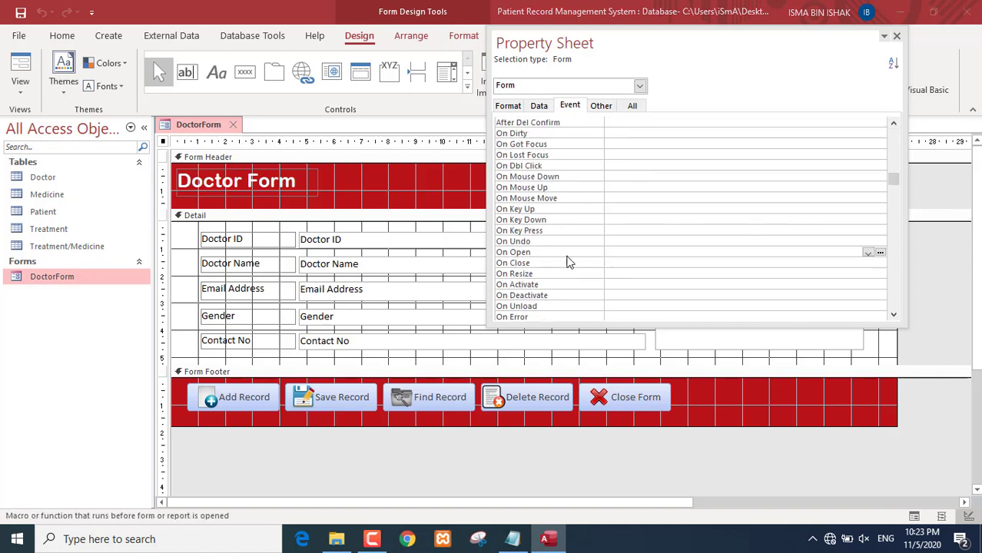
{"action": "left_click", "coordinate": [879, 254]}
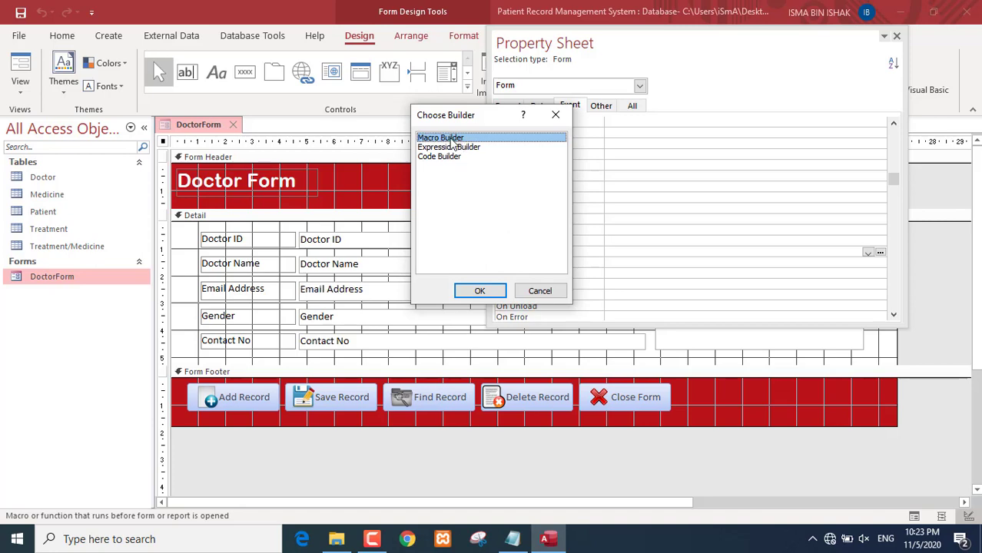
{"action": "left_click", "coordinate": [471, 297]}
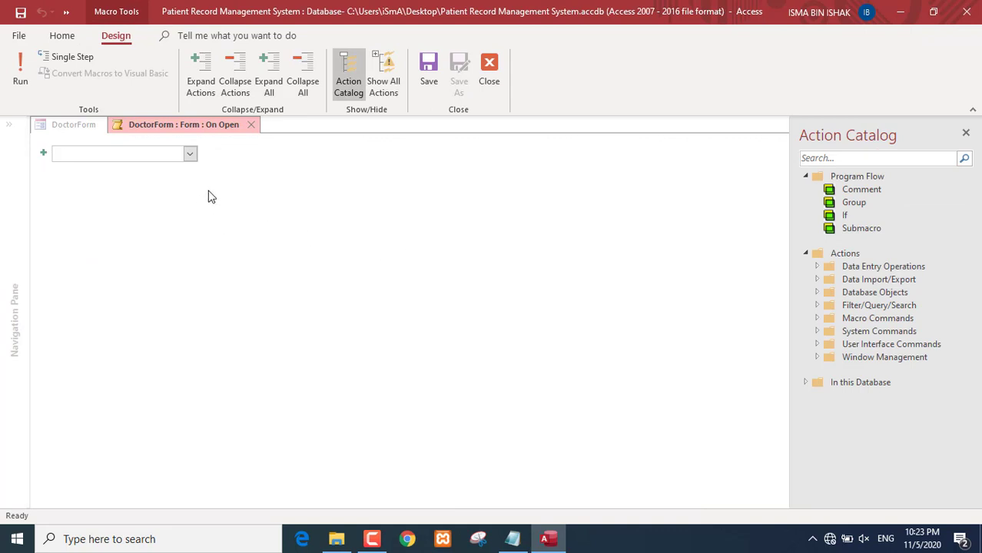
- Add a GoToRecord action to the On Open macro
{"action": "left_click", "coordinate": [189, 154]}
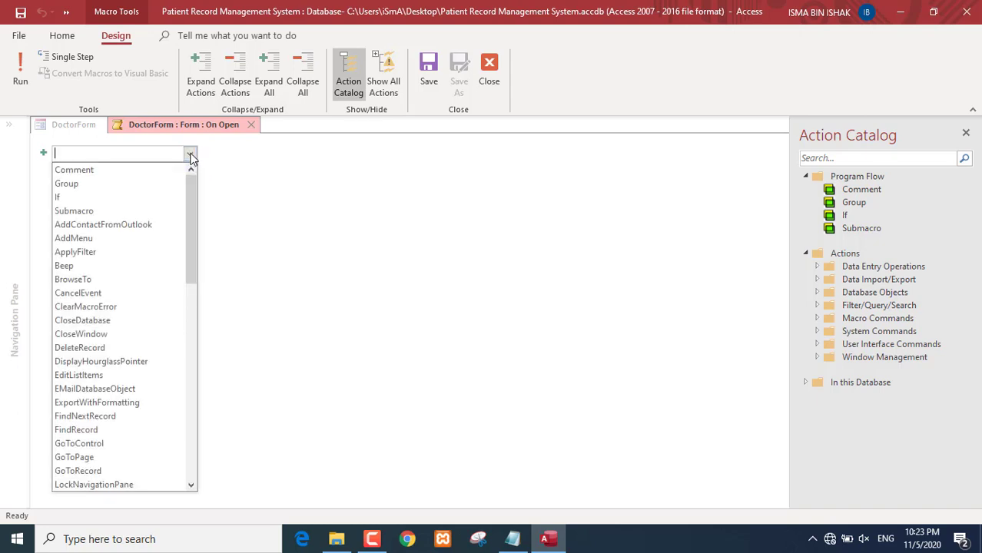
{"action": "type", "text": "rec"}
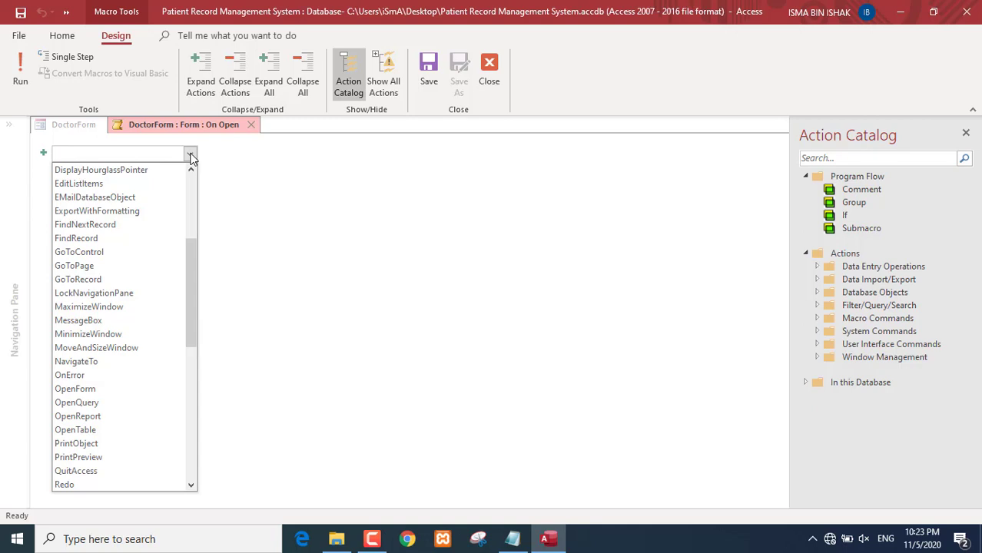
{"action": "left_click_drag", "start_coordinate": [193, 265], "coordinate": [182, 192]}
{"action": "type", "text": "GoTo"}
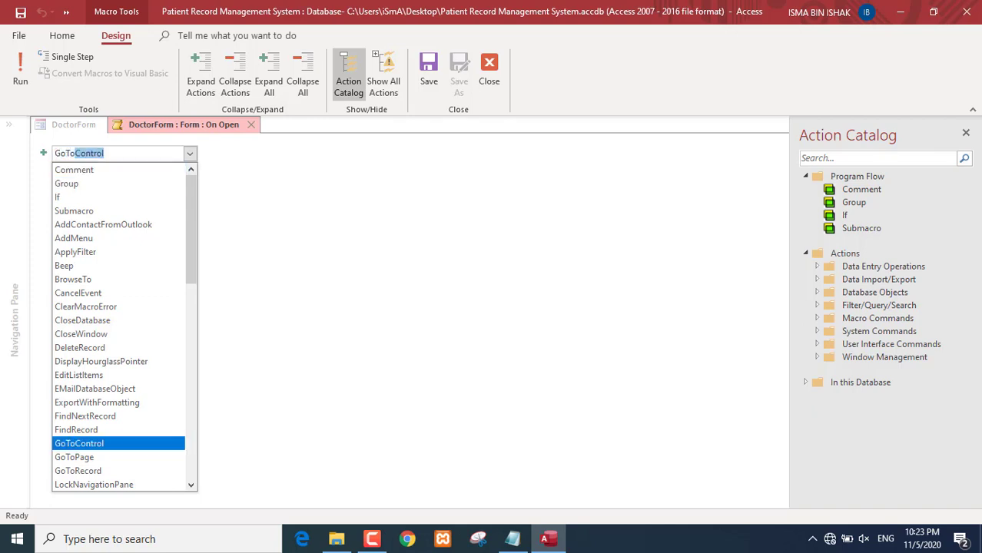
{"action": "type", "text": "Record"}
{"action": "key", "text": "Return"}
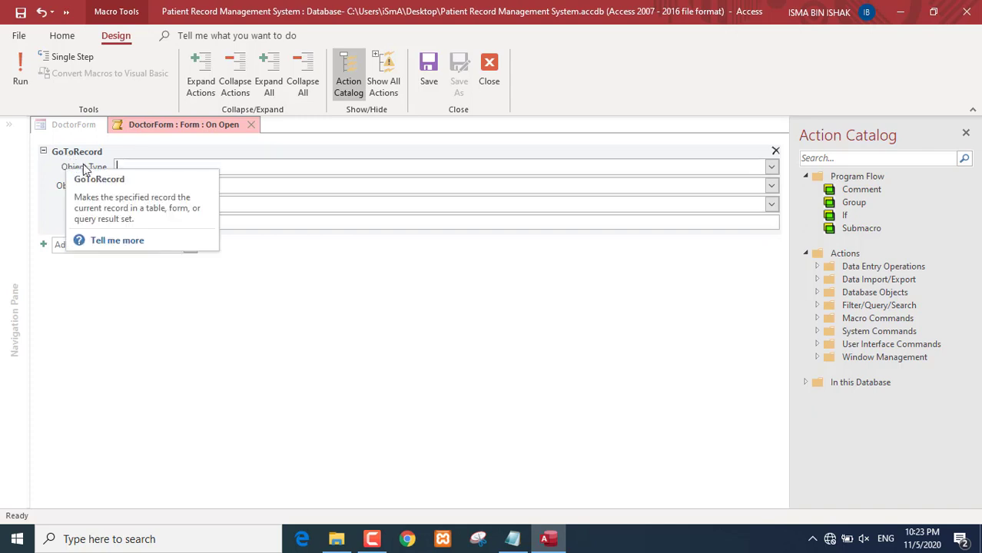
- Set the GoToRecord action's Record argument to New, then save and close the macro
{"action": "left_click", "coordinate": [157, 307]}
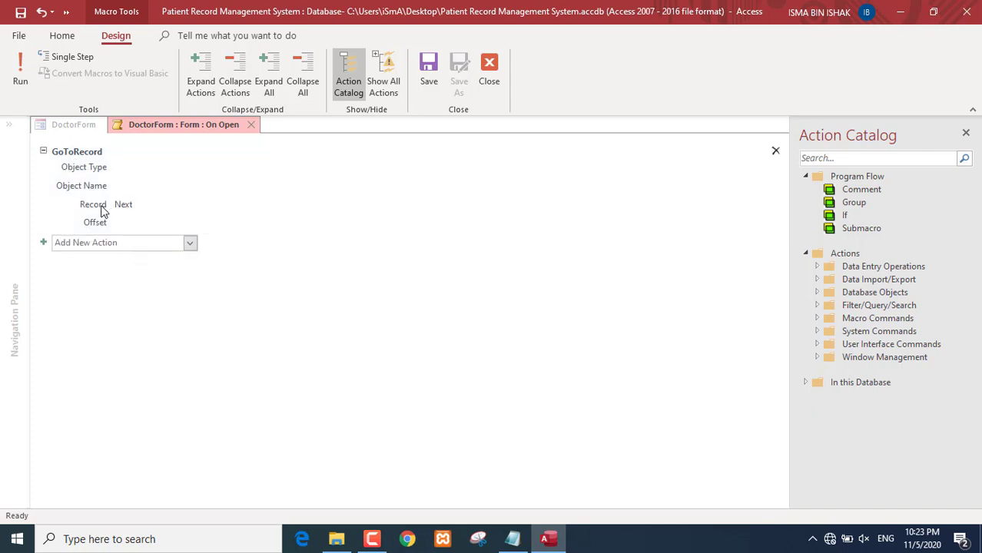
{"action": "left_click", "coordinate": [123, 204]}
{"action": "left_click", "coordinate": [772, 205]}
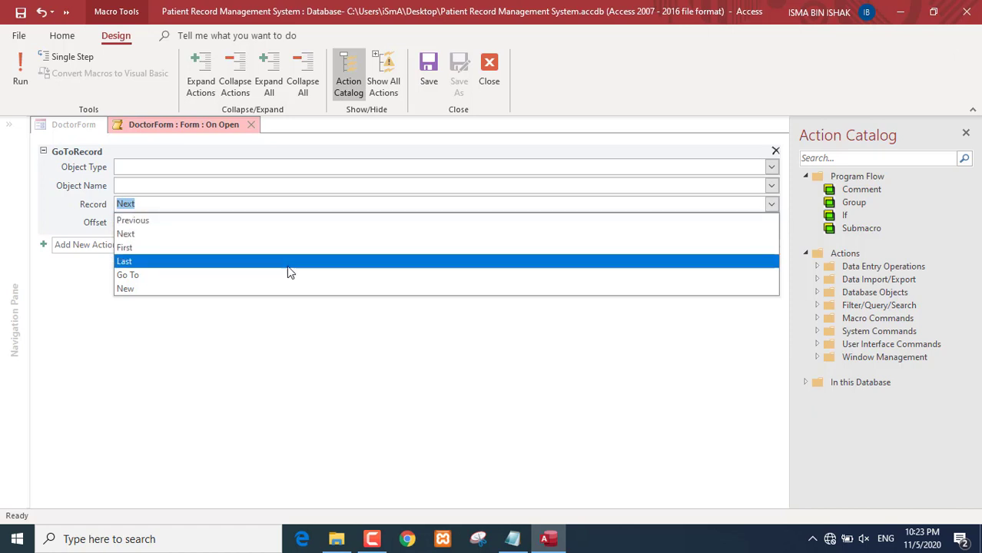
{"action": "left_click", "coordinate": [284, 286]}
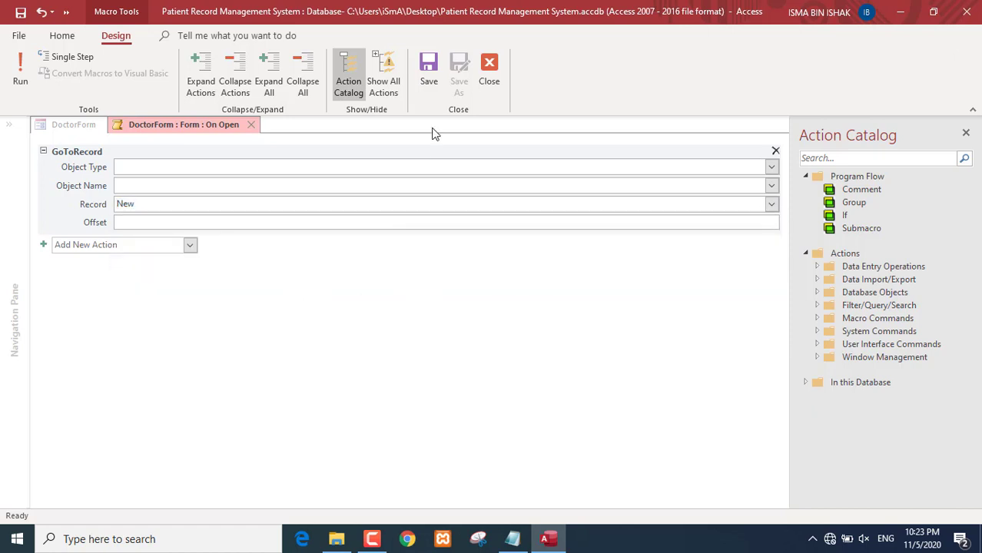
{"action": "left_click", "coordinate": [438, 65]}
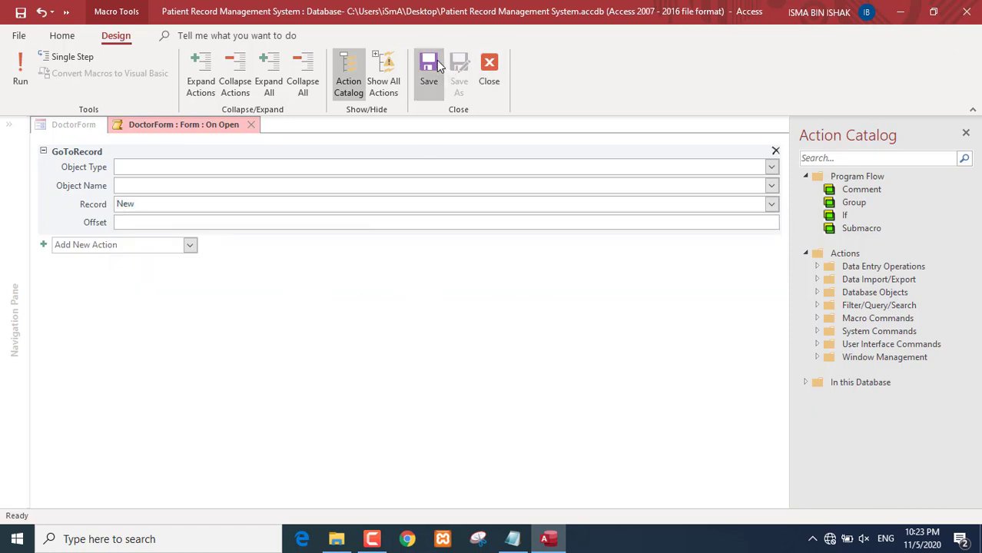
{"action": "left_click", "coordinate": [482, 66]}
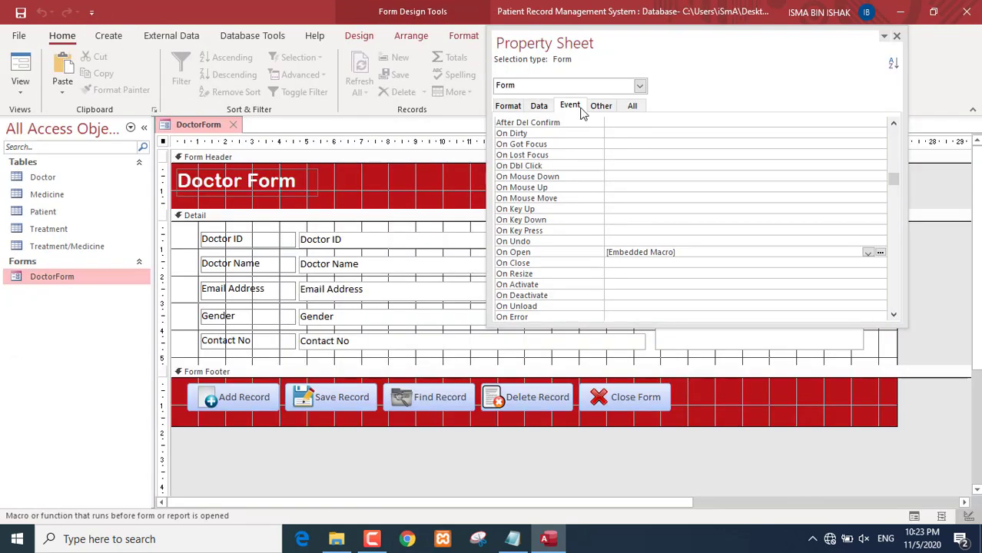
- Check the Doctor Form in Form View and close it, saving the design changes
{"action": "left_click", "coordinate": [896, 36]}
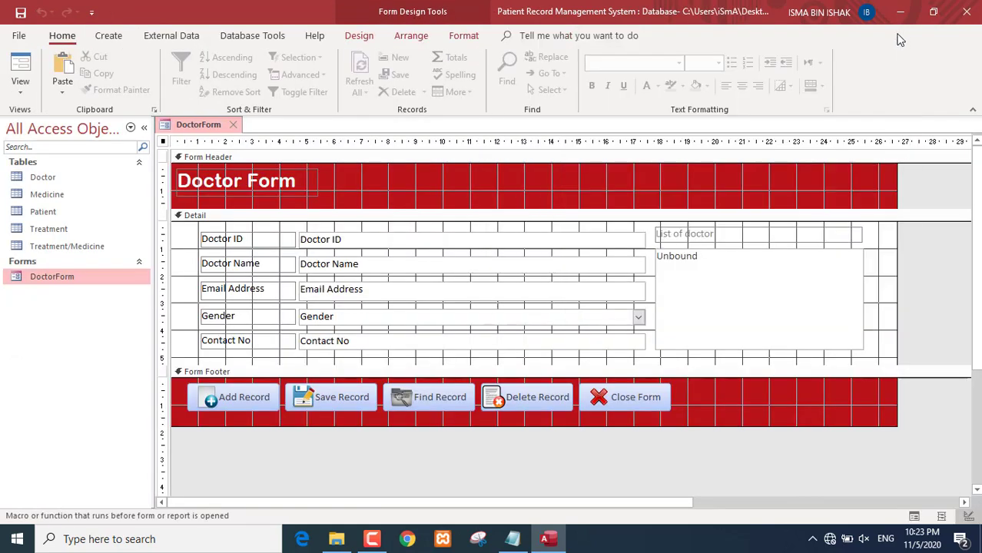
{"action": "left_click", "coordinate": [21, 69]}
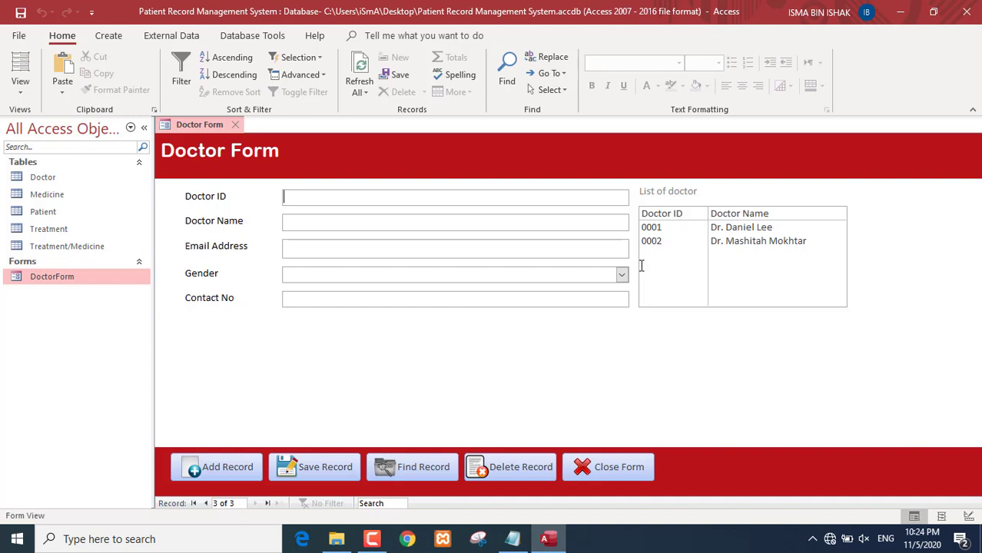
{"action": "left_click", "coordinate": [238, 125]}
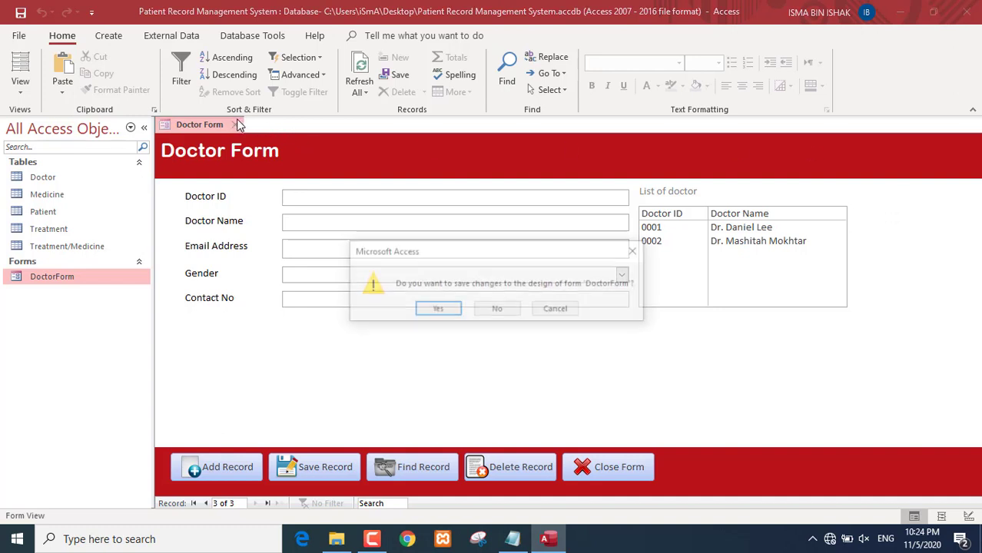
{"action": "left_click", "coordinate": [449, 310]}
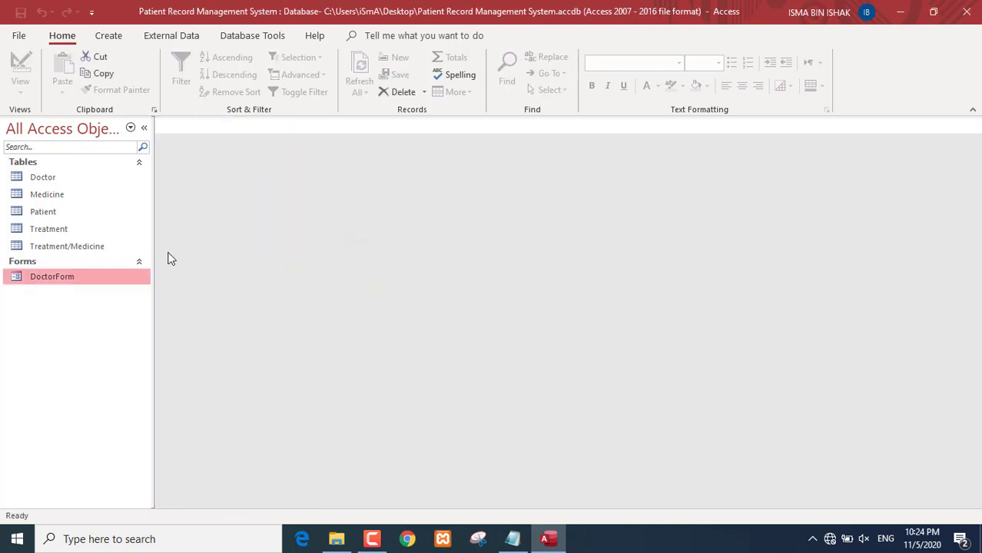
- Reopen the Doctor Form to check which record it opens on, and close it again
{"action": "left_click", "coordinate": [49, 194]}
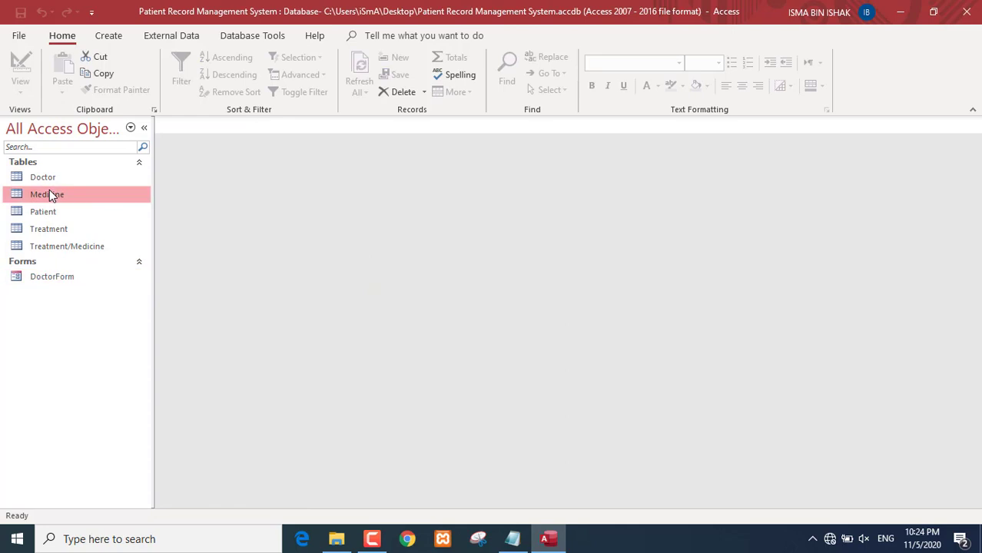
{"action": "double_click", "coordinate": [55, 279]}
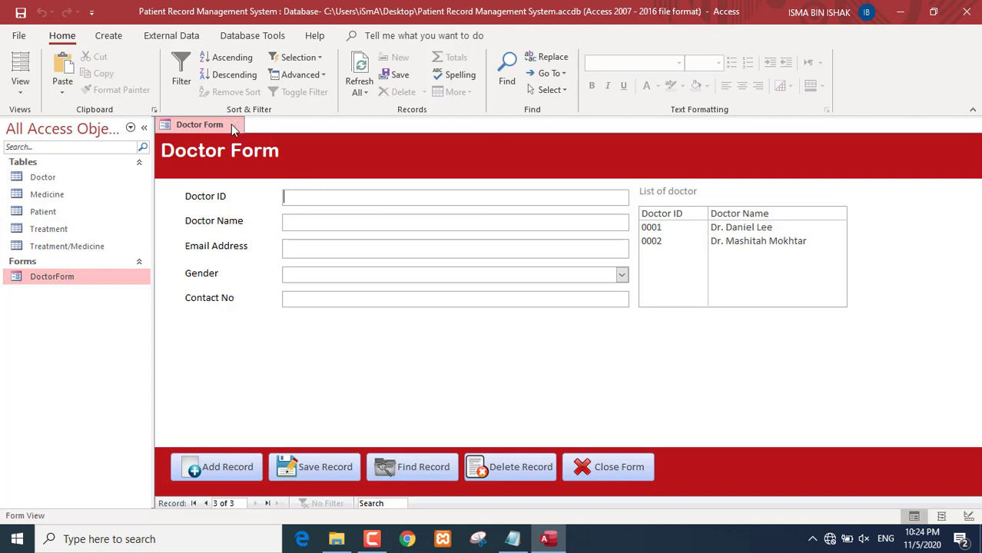
{"action": "left_click", "coordinate": [235, 127]}
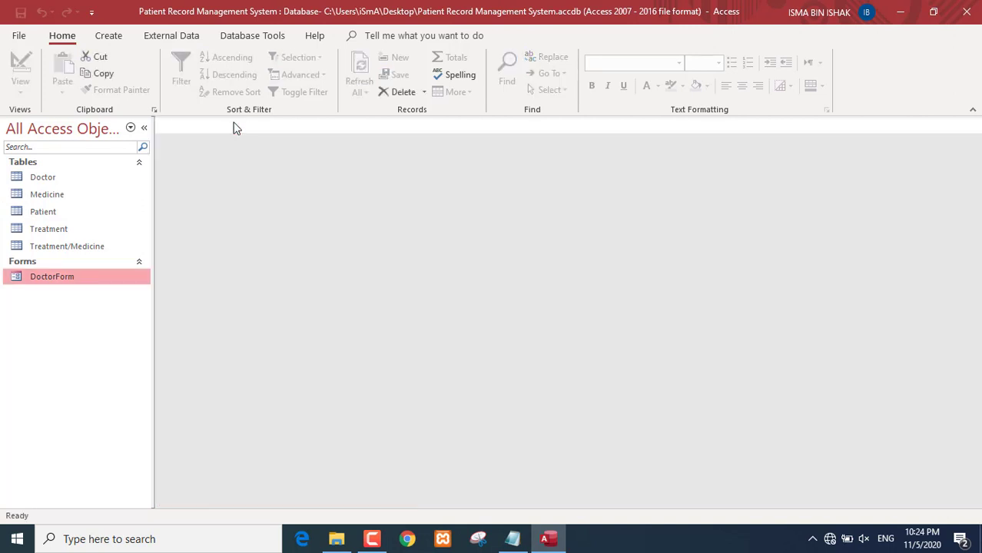
- Start the Form Wizard on the Medicine table and add all of its fields to the form
{"action": "left_click", "coordinate": [43, 197]}
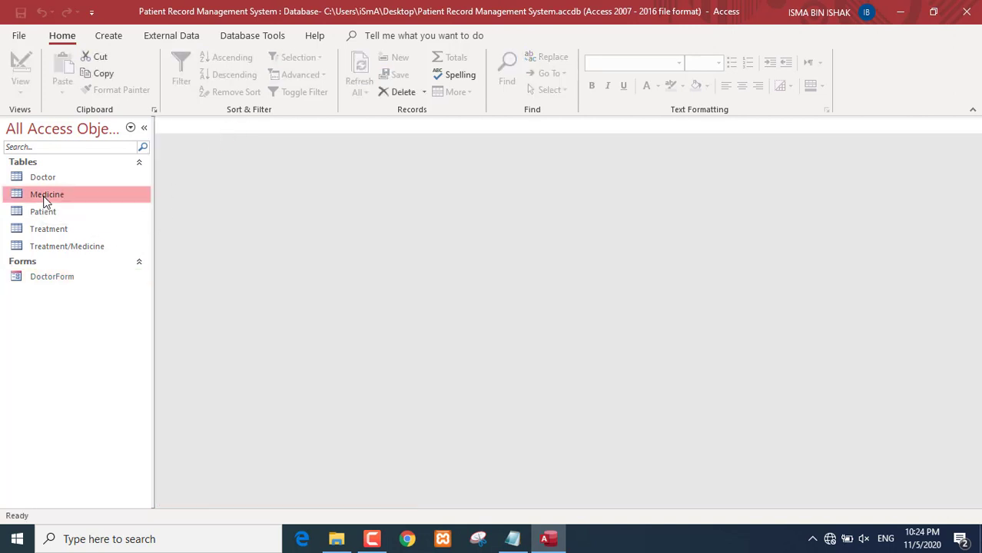
{"action": "left_click", "coordinate": [120, 38]}
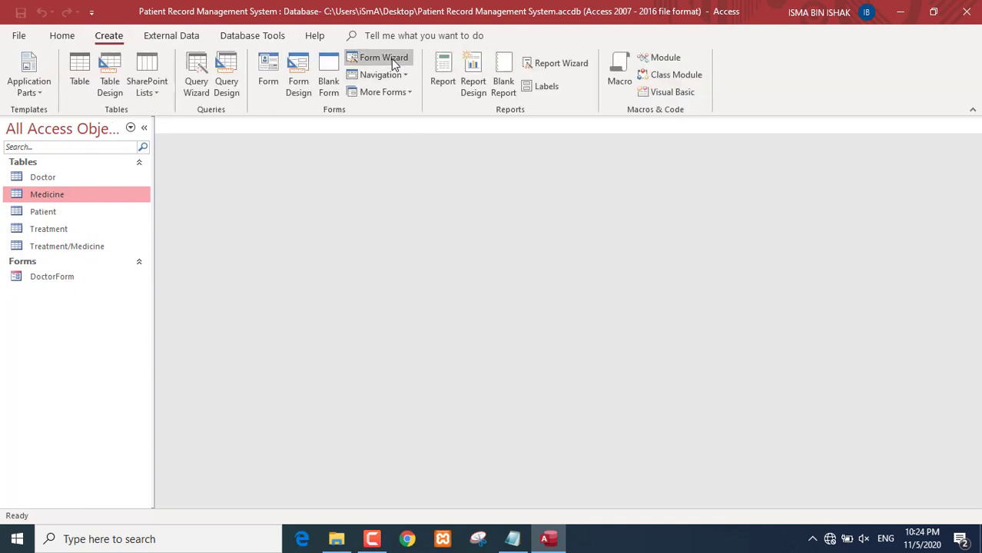
{"action": "left_click", "coordinate": [391, 59]}
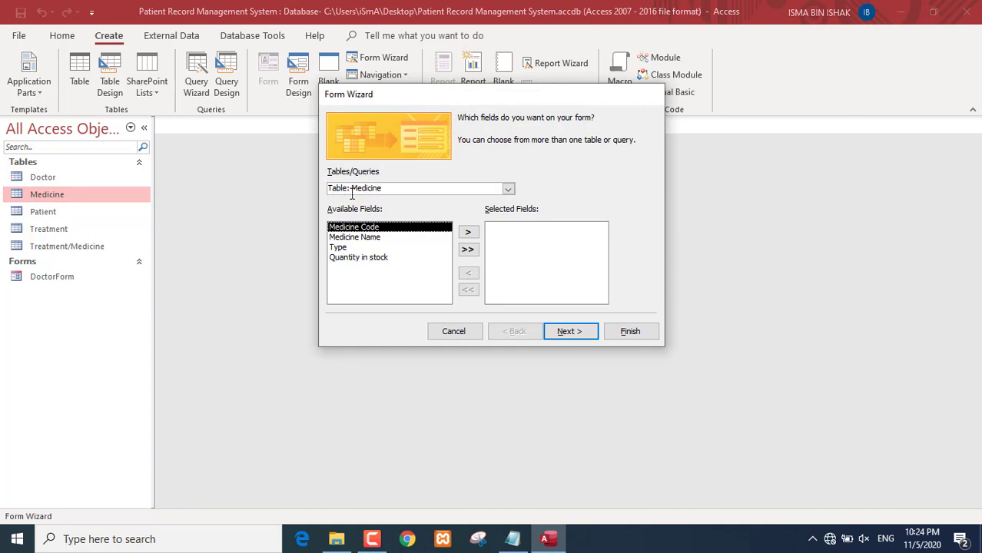
{"action": "left_click", "coordinate": [507, 189]}
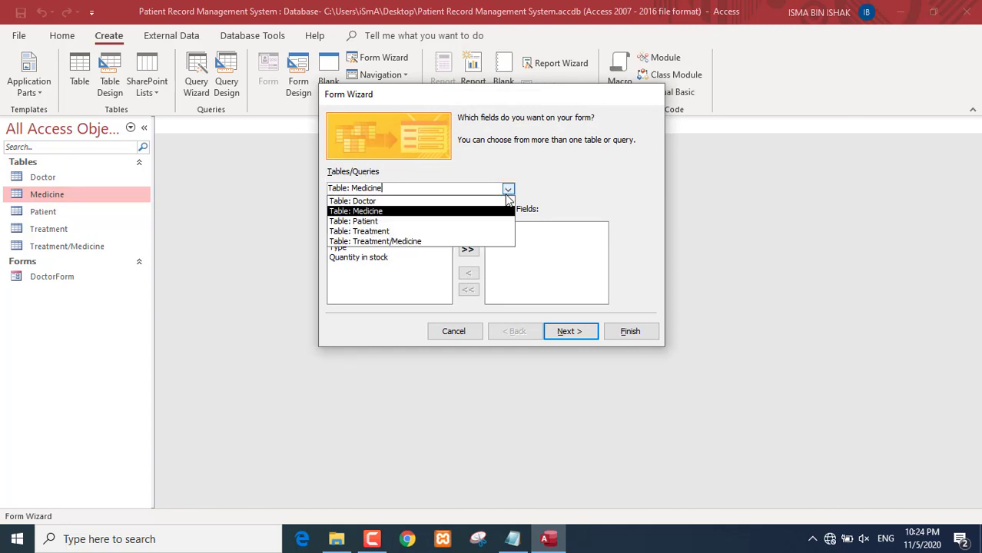
{"action": "left_click", "coordinate": [496, 212]}
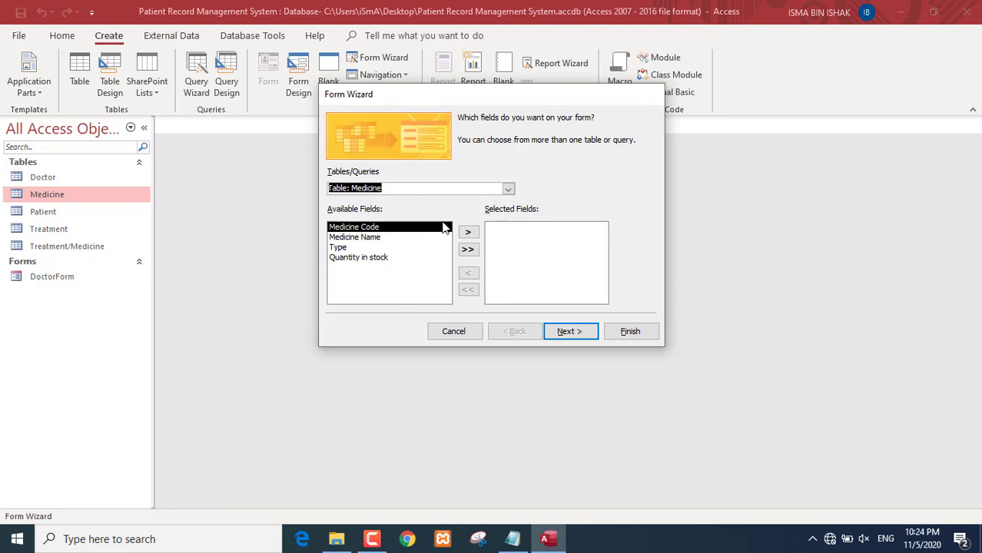
{"action": "left_click", "coordinate": [467, 248]}
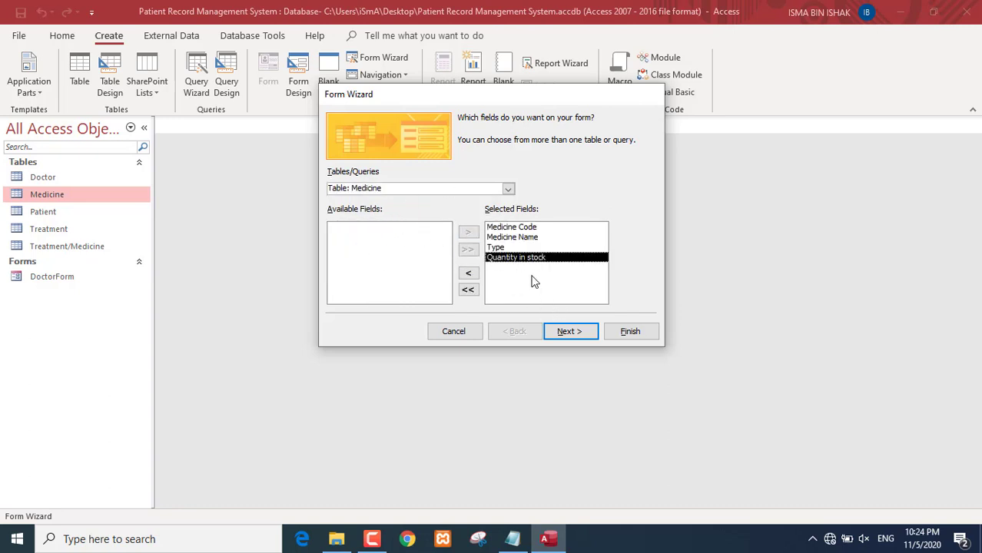
- Keep the Columnar layout, title the form Medicine Form, and finish the wizard
{"action": "left_click", "coordinate": [575, 336]}
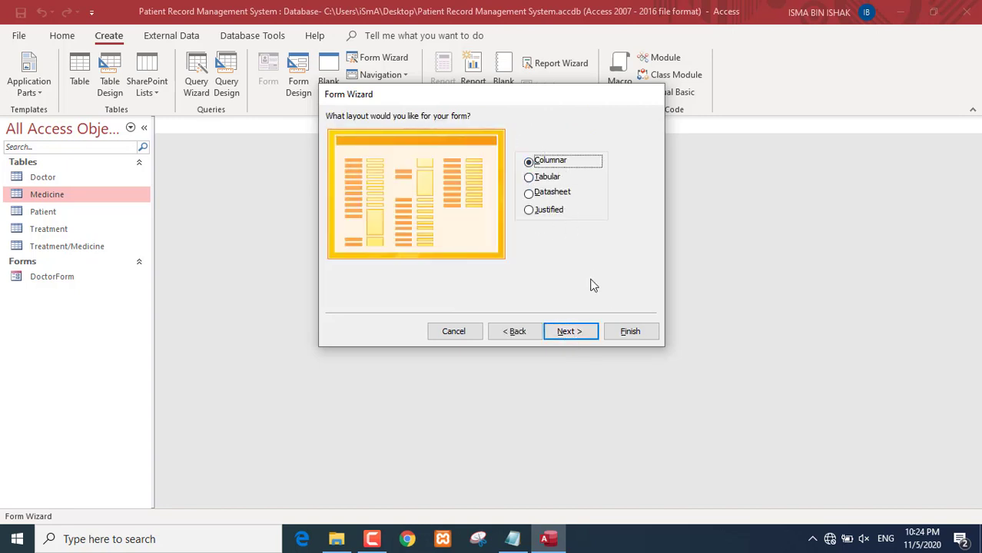
{"action": "left_click", "coordinate": [573, 334]}
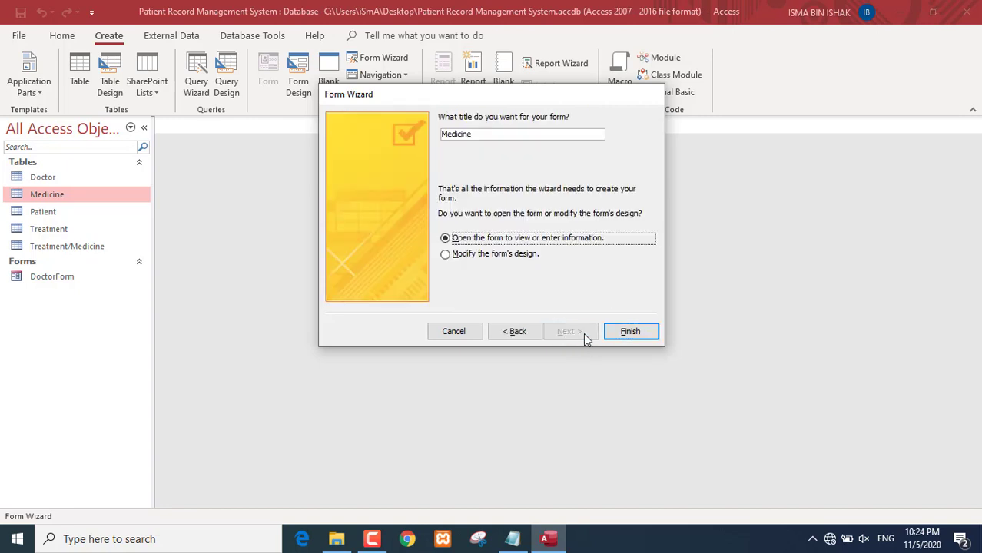
{"action": "left_click", "coordinate": [495, 135]}
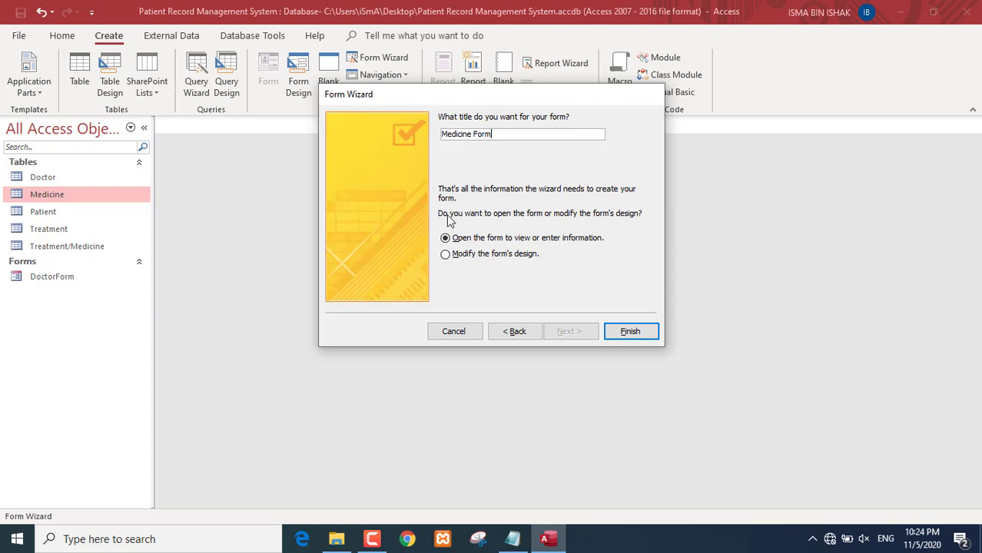
{"action": "left_click", "coordinate": [640, 325]}
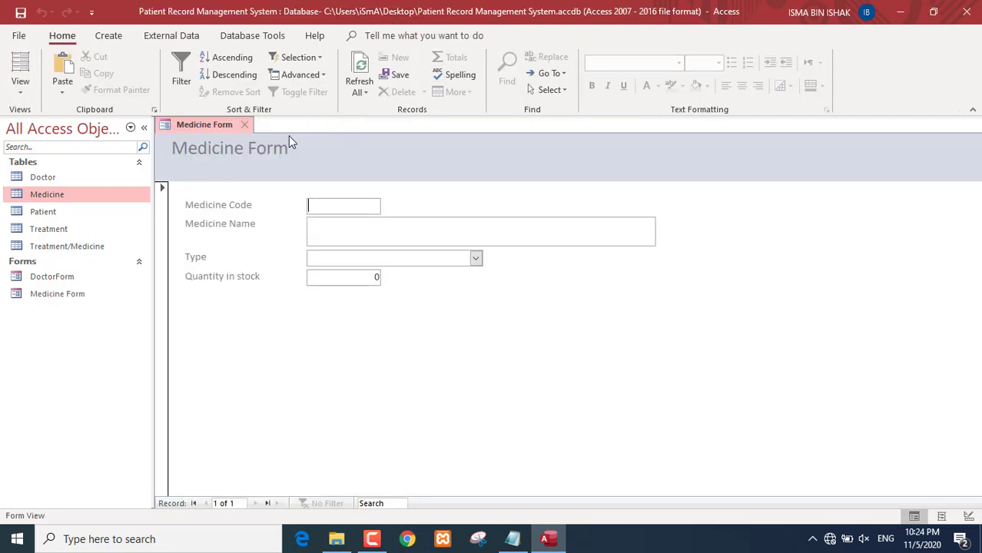
- Open the Doctor Form in Design View, copy its five footer command buttons, and close the form
{"action": "left_click", "coordinate": [74, 280]}
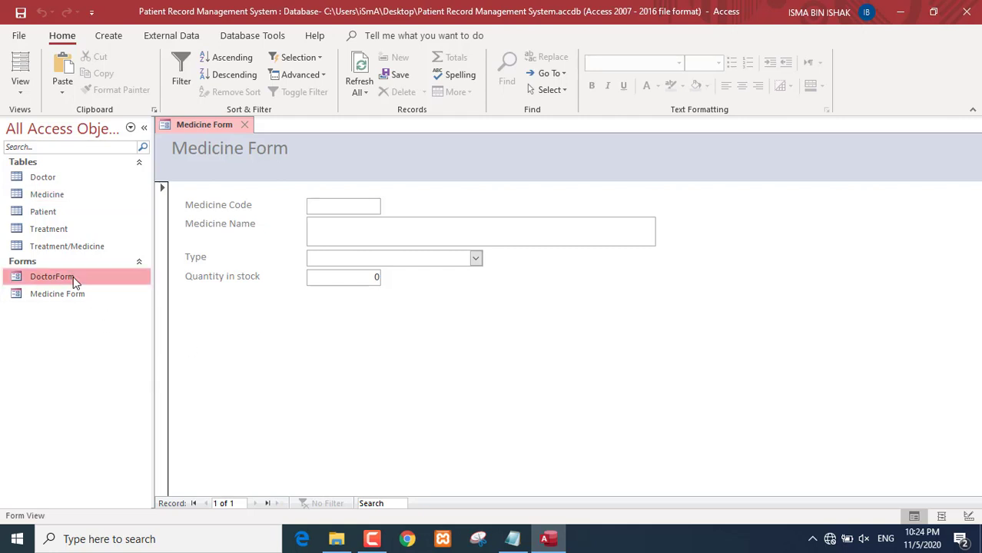
{"action": "double_click", "coordinate": [75, 281]}
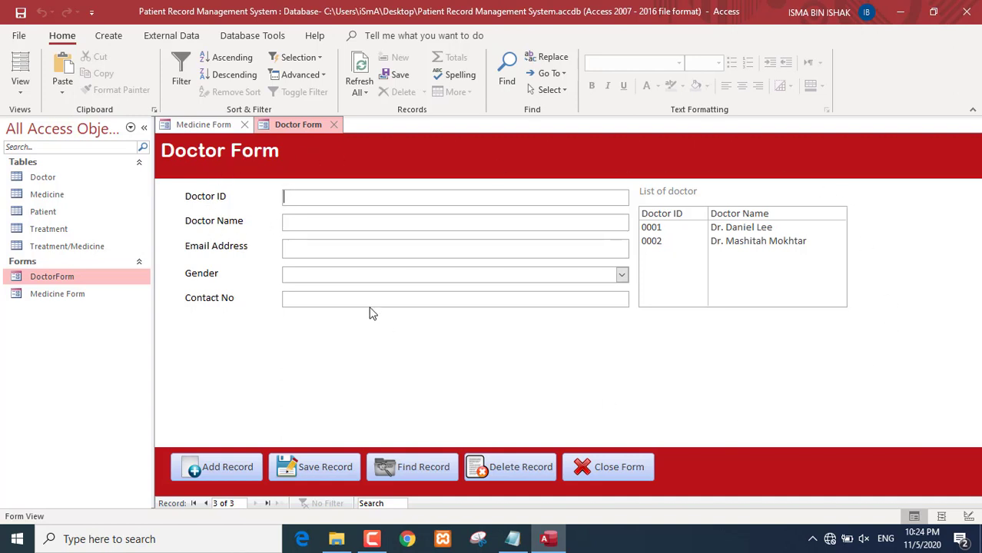
{"action": "left_click", "coordinate": [198, 125]}
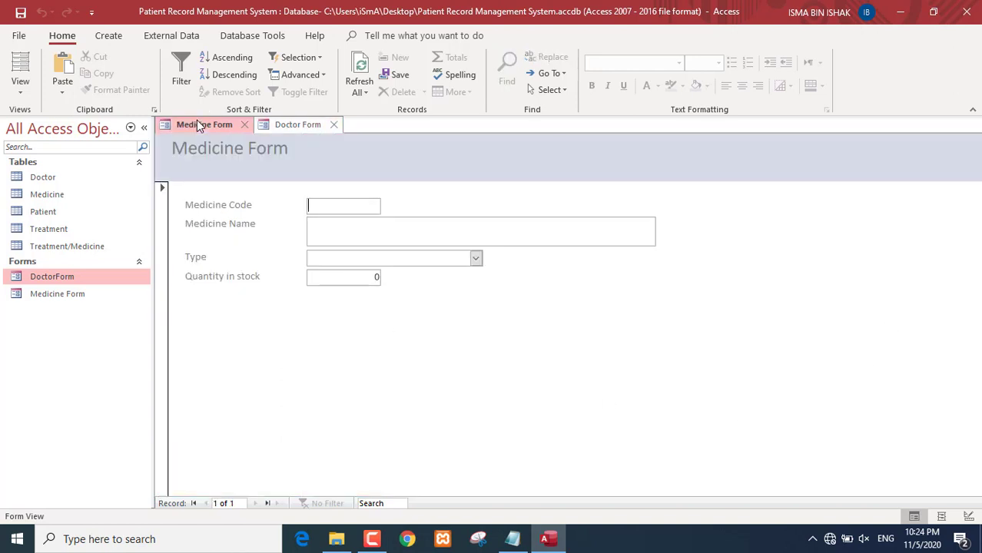
{"action": "left_click", "coordinate": [292, 126]}
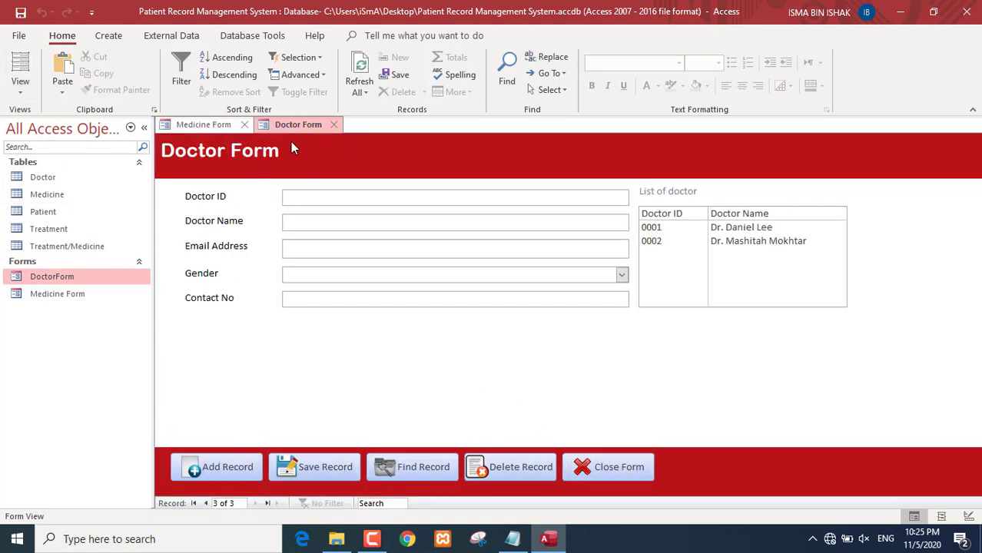
{"action": "left_click", "coordinate": [21, 95]}
{"action": "left_click", "coordinate": [47, 182]}
{"action": "scroll", "coordinate": [723, 374], "scroll_direction": "down", "scroll_amount": 1}
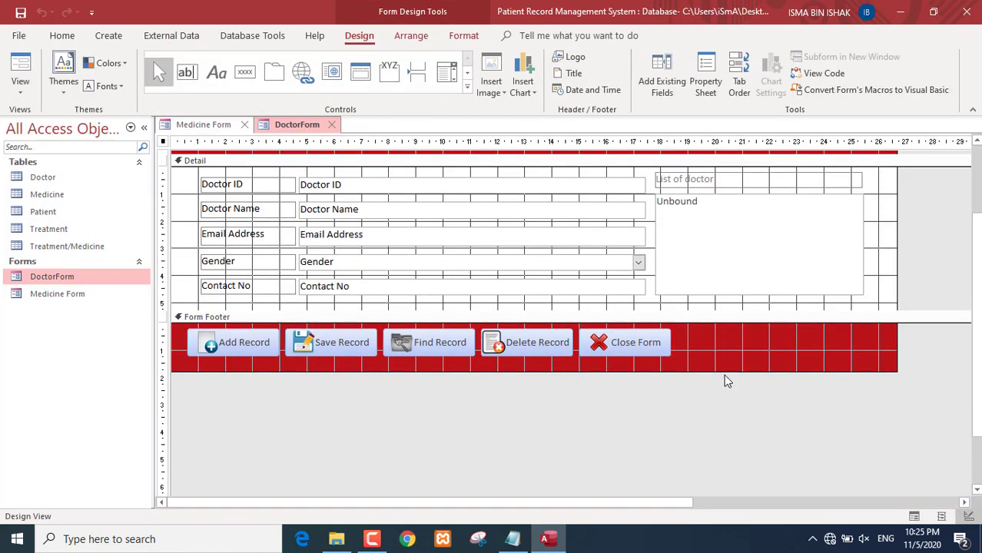
{"action": "left_click_drag", "start_coordinate": [719, 388], "coordinate": [184, 323]}
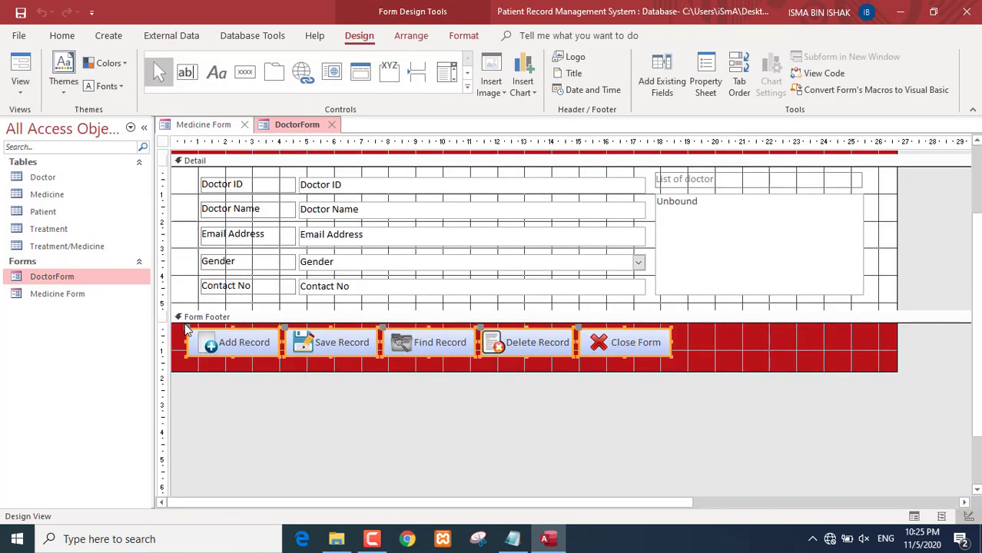
{"action": "right_click", "coordinate": [229, 346]}
{"action": "left_click", "coordinate": [283, 177]}
{"action": "left_click", "coordinate": [331, 125]}
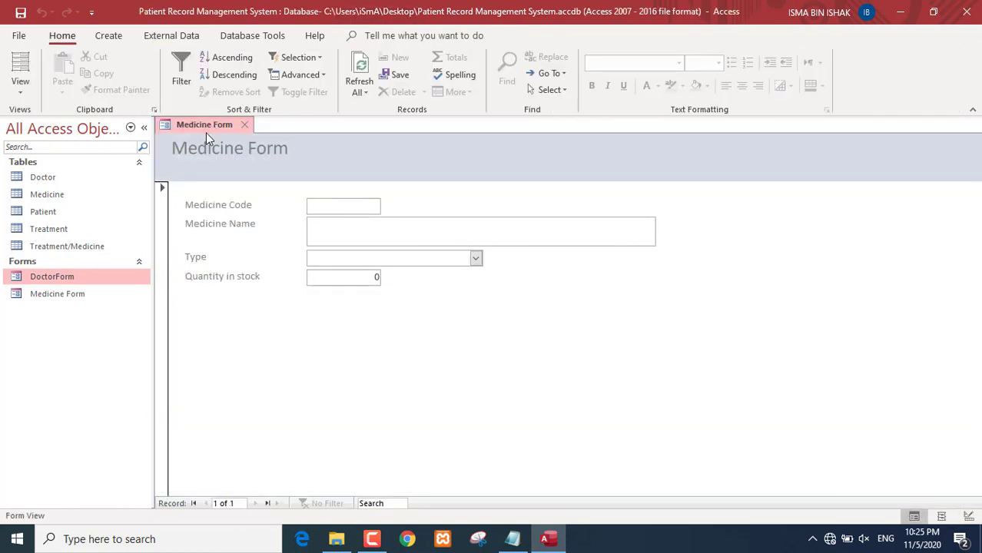
- Switch the Medicine Form to Design View and extend its Form Footer to a height of about 2 cm
{"action": "left_click", "coordinate": [20, 95]}
{"action": "left_click", "coordinate": [23, 184]}
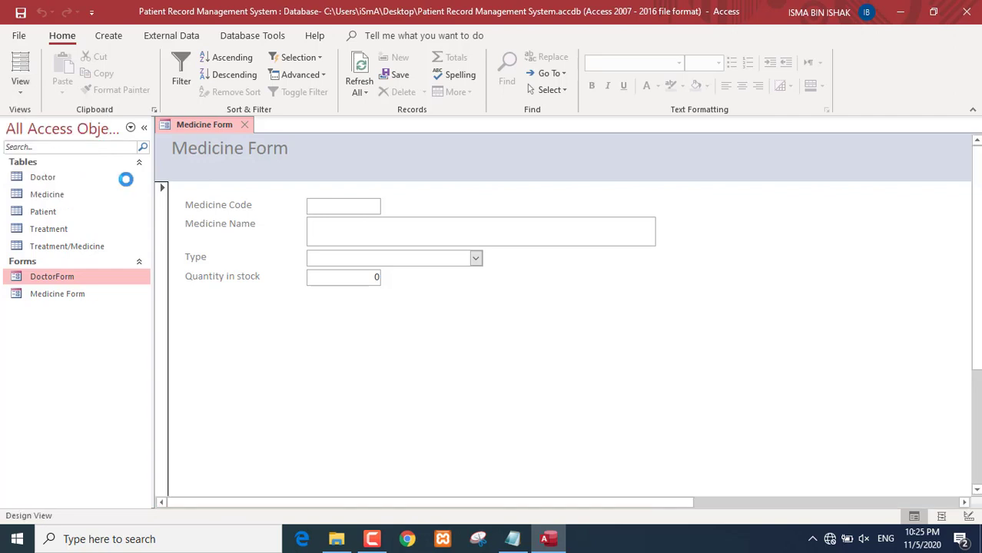
{"action": "left_click_drag", "start_coordinate": [428, 342], "coordinate": [438, 405]}
- Paste the copied command buttons into the Medicine Form's footer, move them down from its upper edge, and widen the form
{"action": "left_click", "coordinate": [280, 375]}
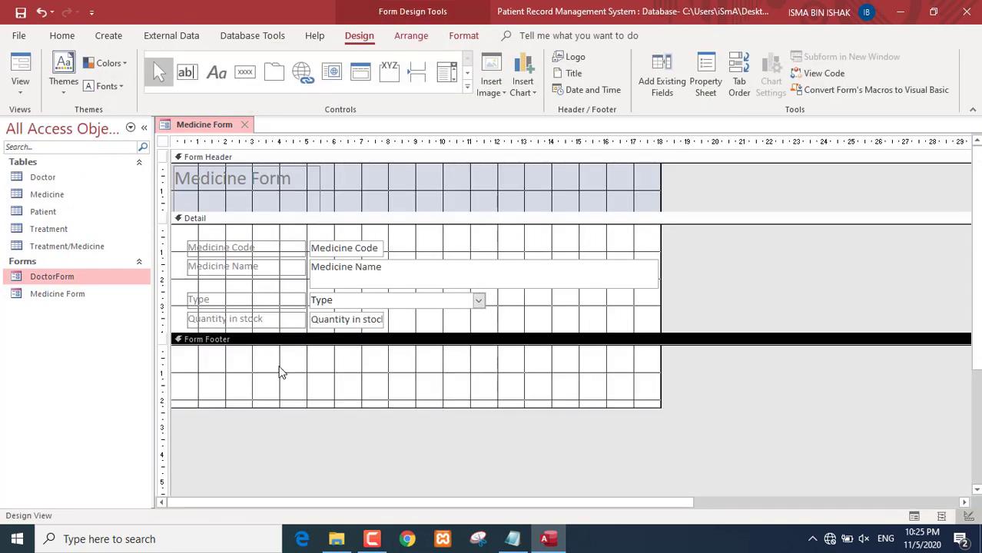
{"action": "right_click", "coordinate": [279, 377]}
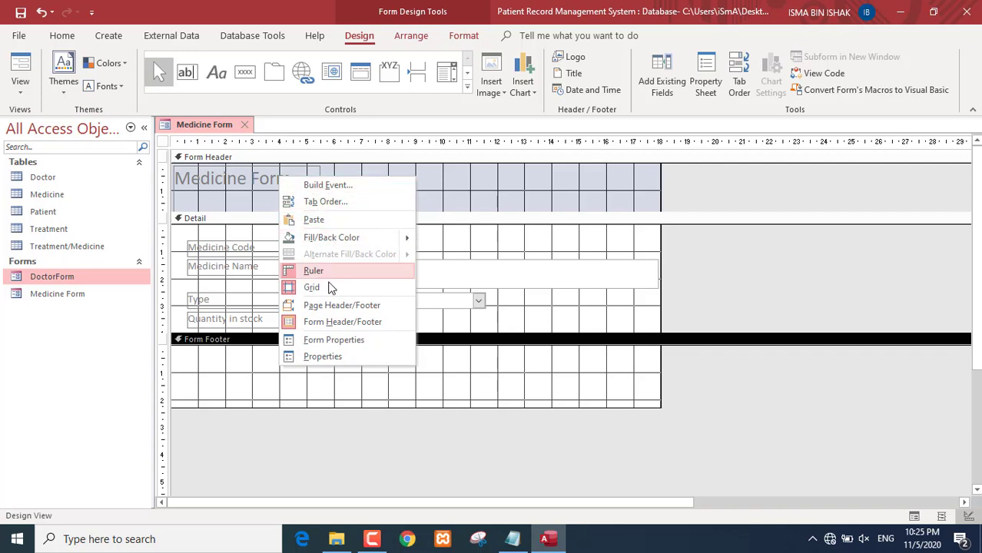
{"action": "left_click", "coordinate": [314, 220]}
{"action": "left_click_drag", "start_coordinate": [234, 354], "coordinate": [252, 377]}
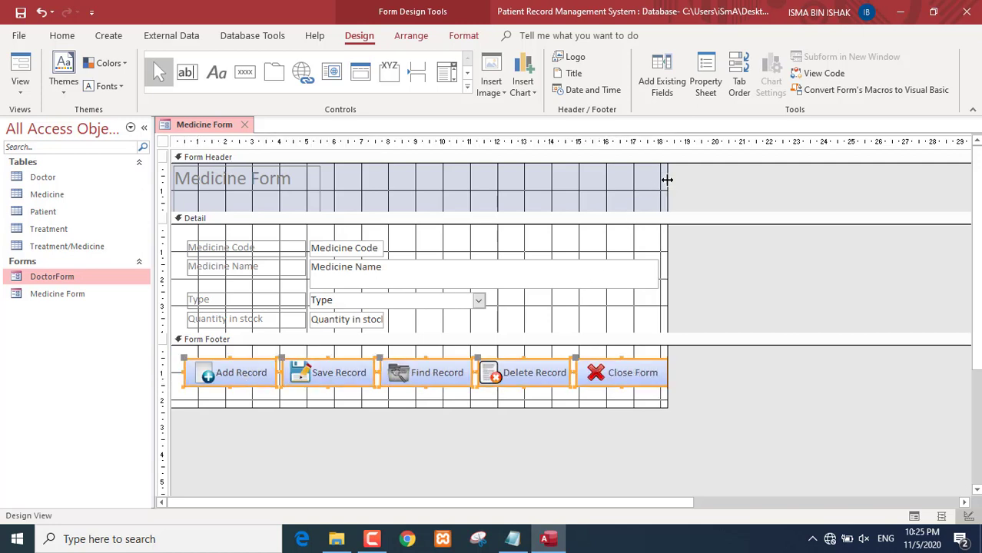
{"action": "left_click_drag", "start_coordinate": [666, 180], "coordinate": [696, 182]}
- Test the Save Record button in Form View, then close the Medicine Form, saving the design changes
{"action": "left_click", "coordinate": [30, 69]}
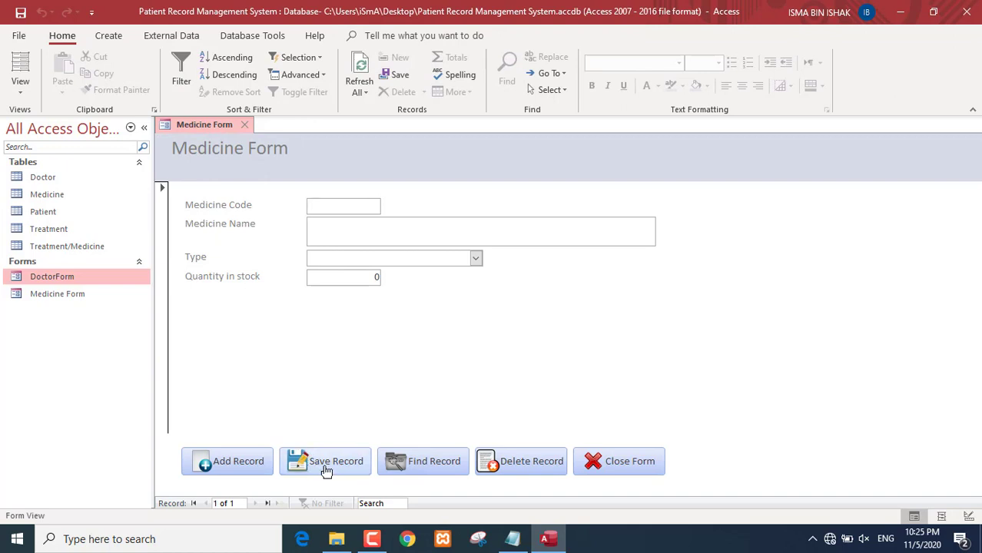
{"action": "left_click", "coordinate": [325, 467]}
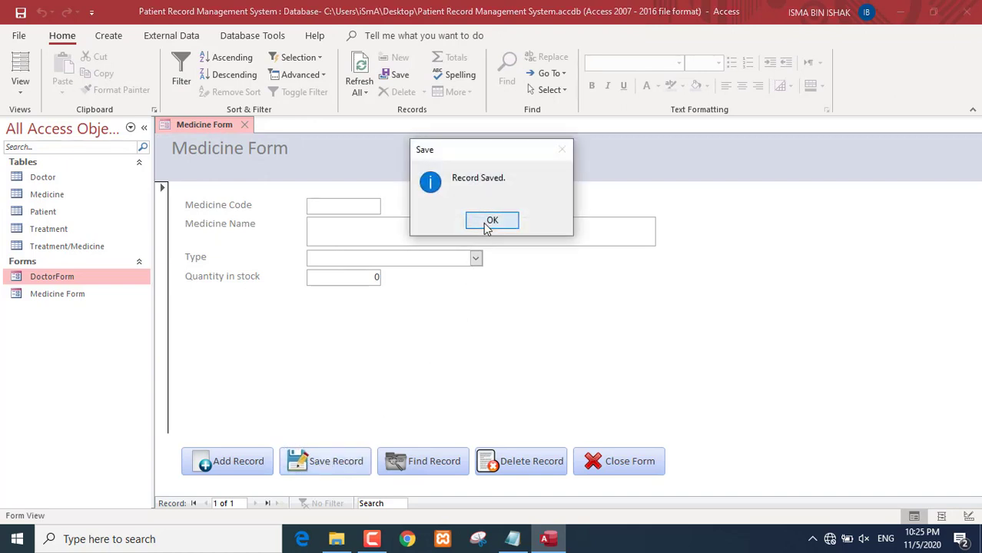
{"action": "left_click", "coordinate": [487, 224]}
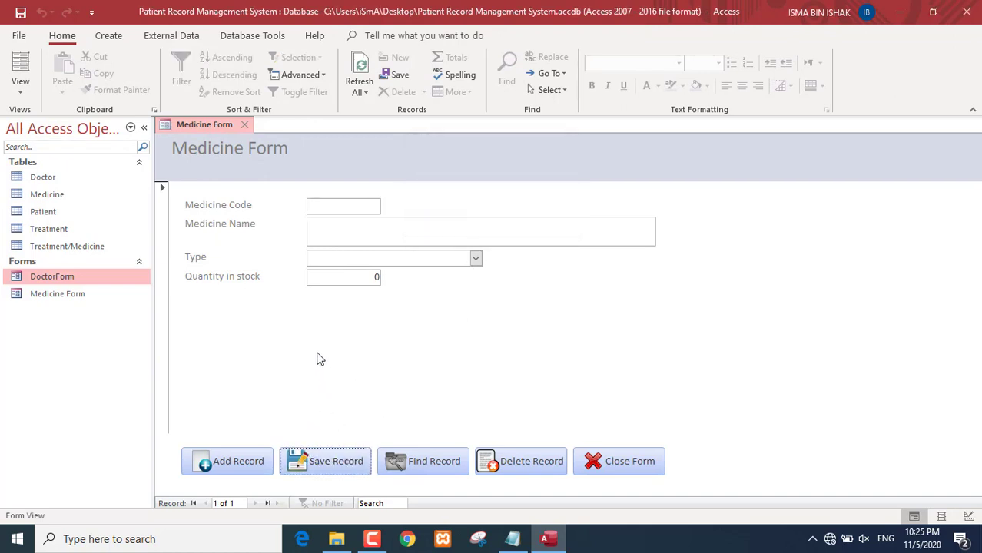
{"action": "left_click", "coordinate": [247, 124]}
{"action": "left_click", "coordinate": [436, 307]}
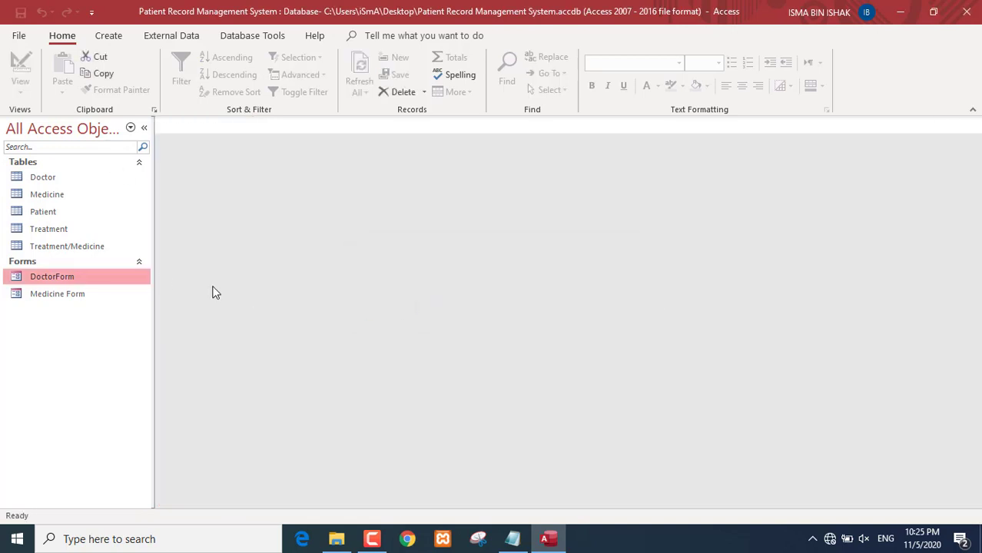
- Start the Form Wizard on the Patient table and add all of its fields to the form
{"action": "left_click", "coordinate": [54, 215]}
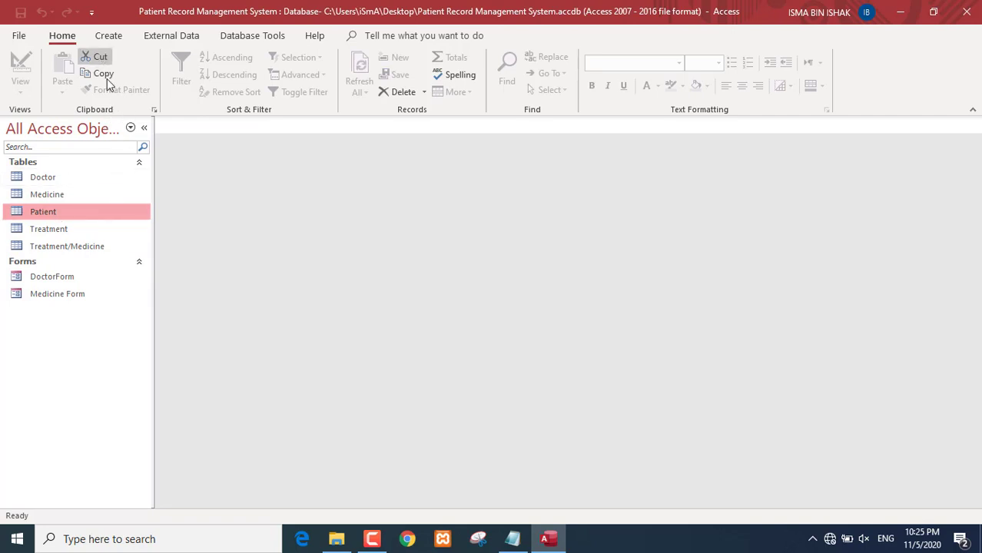
{"action": "left_click", "coordinate": [108, 39]}
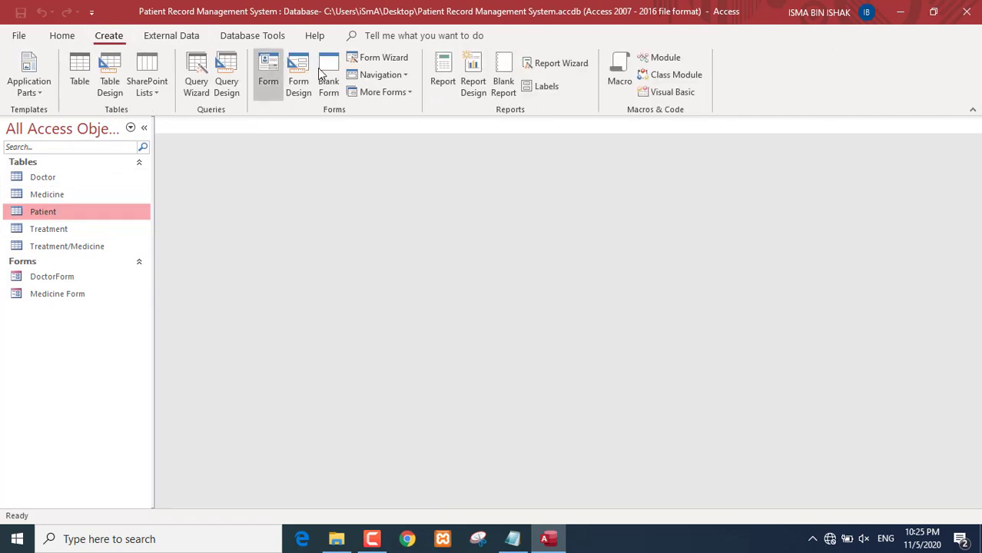
{"action": "left_click", "coordinate": [367, 59]}
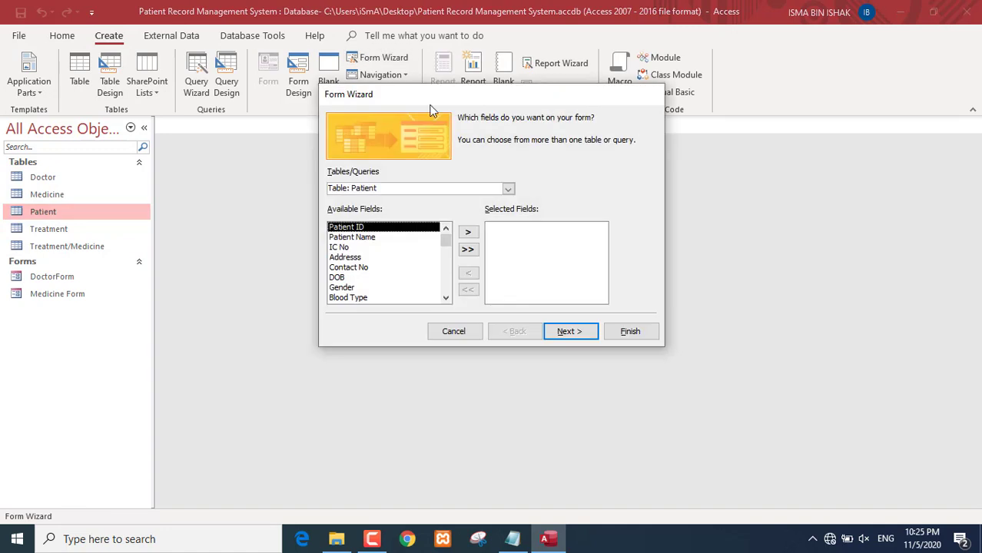
{"action": "left_click", "coordinate": [467, 249]}
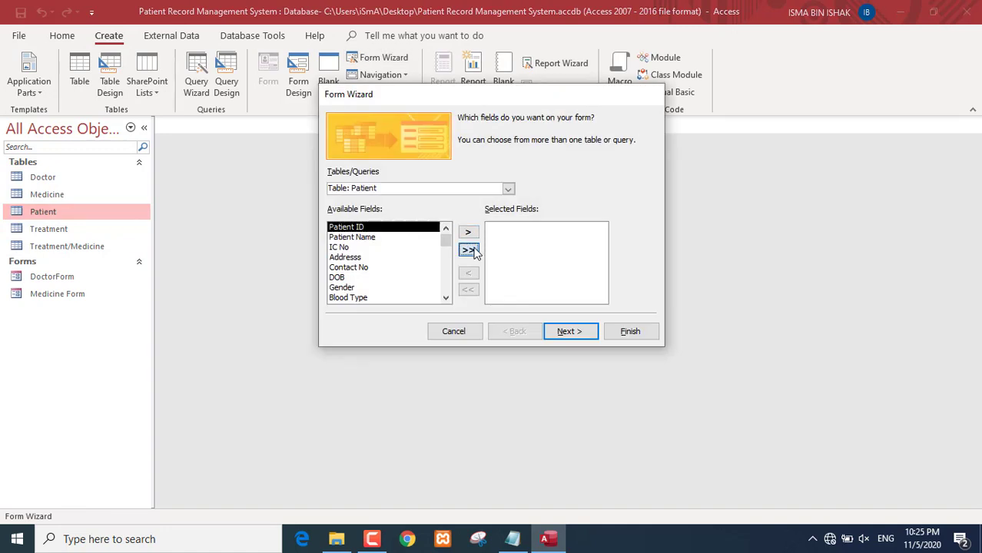
- Keep the Columnar layout, title the form Patient Form, and finish the wizard
{"action": "left_click", "coordinate": [578, 337]}
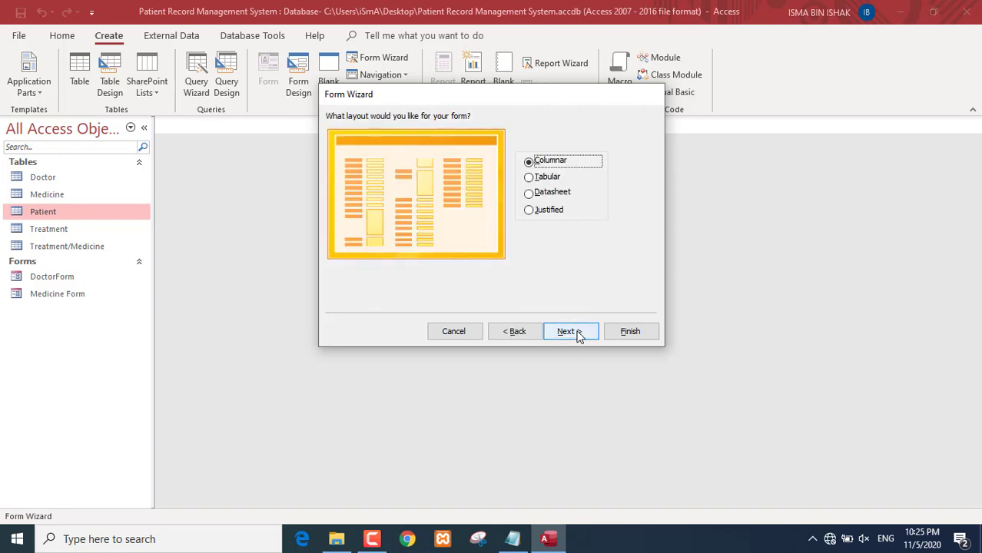
{"action": "left_click", "coordinate": [578, 337]}
{"action": "left_click", "coordinate": [507, 135]}
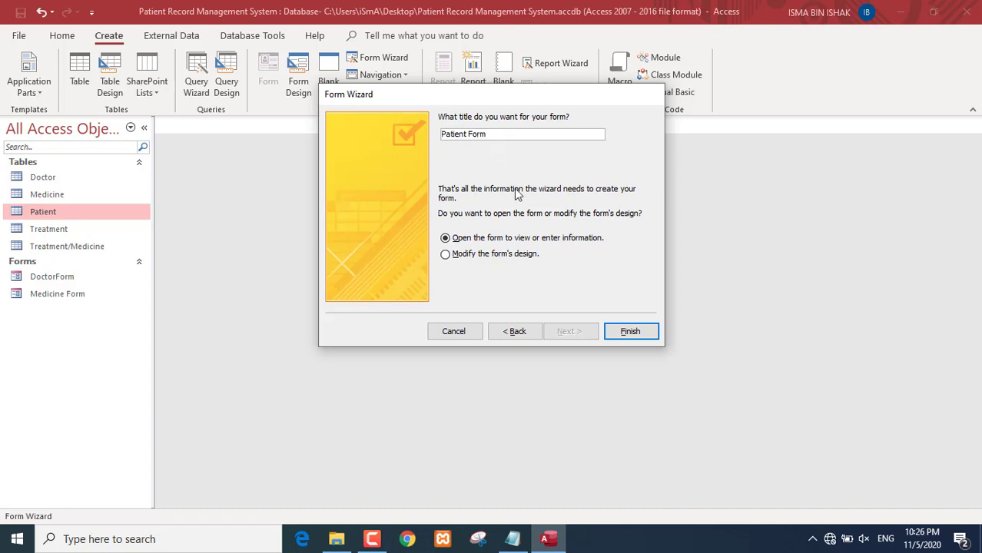
{"action": "left_click", "coordinate": [615, 332]}
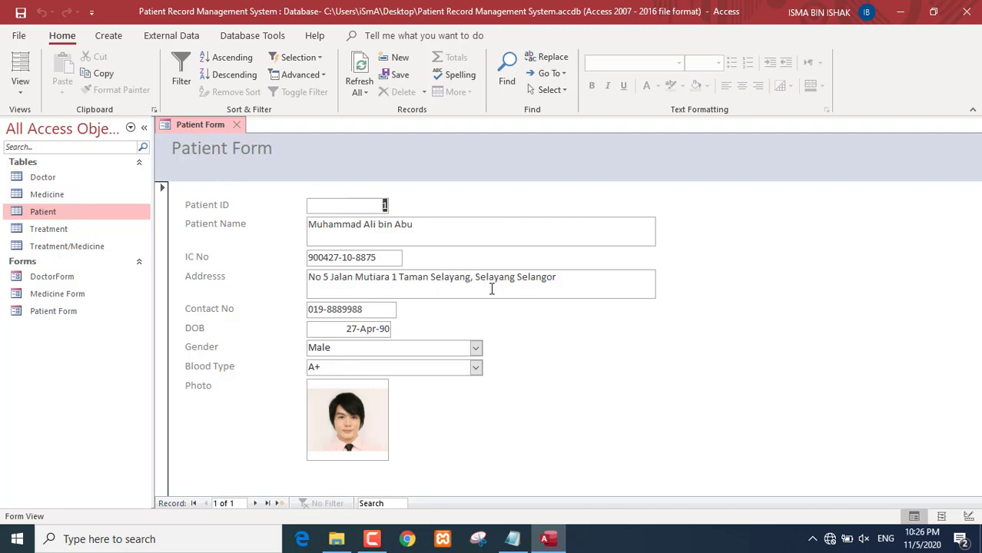
- Switch the Patient Form to Design View, try moving the Photo field, and undo the move
{"action": "right_click", "coordinate": [709, 315]}
{"action": "left_click", "coordinate": [740, 350]}
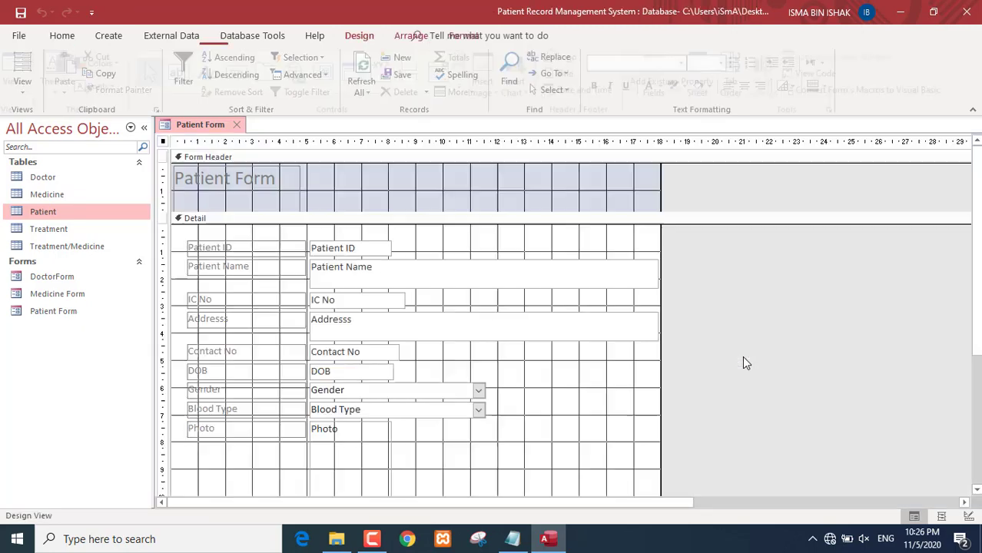
{"action": "scroll", "coordinate": [649, 354], "scroll_direction": "down", "scroll_amount": 1}
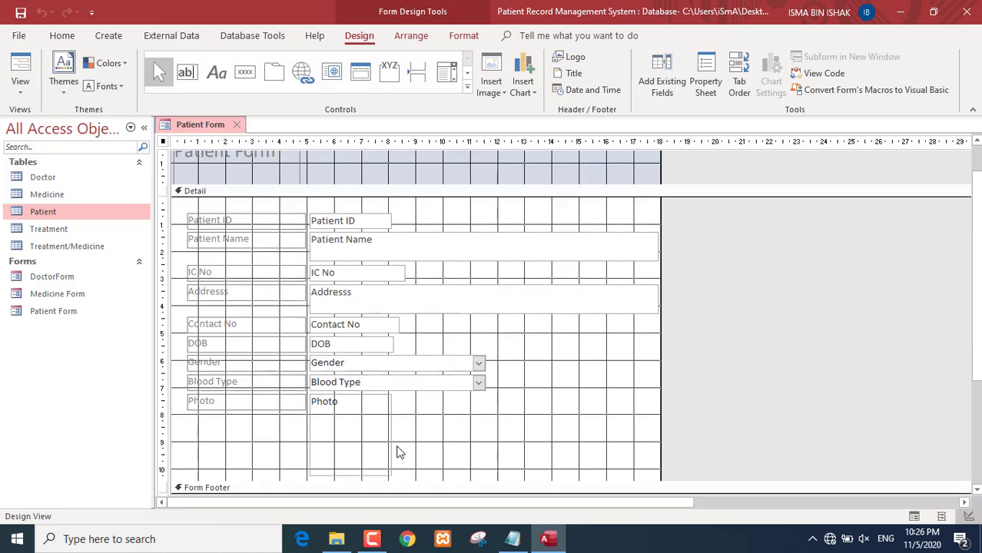
{"action": "left_click_drag", "start_coordinate": [374, 408], "coordinate": [250, 357]}
{"action": "key", "text": "ctrl+z"}
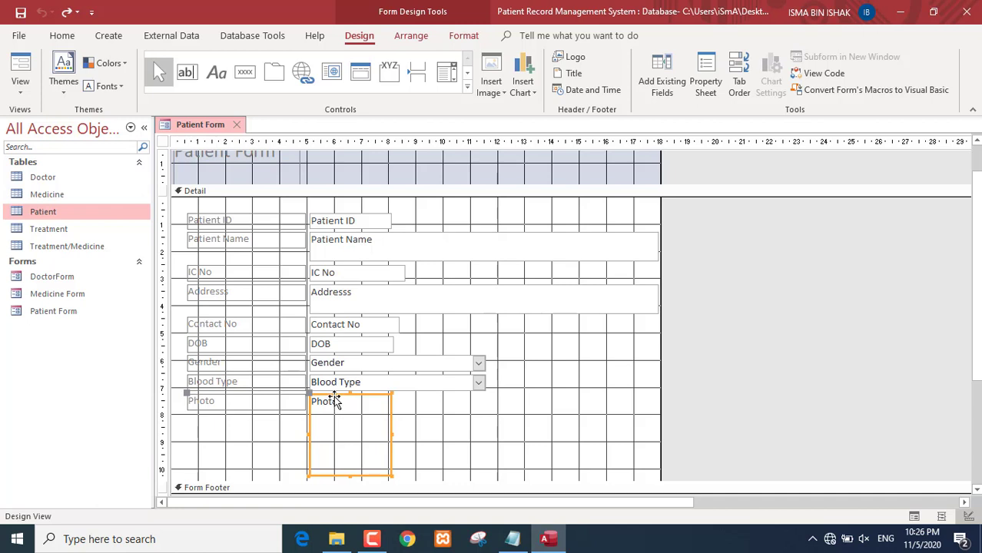
- Shift the other fields down, place the Photo field in the upper-left corner of the Detail section, and delete its label
{"action": "left_click_drag", "start_coordinate": [330, 402], "coordinate": [806, 215]}
{"action": "left_click_drag", "start_coordinate": [490, 432], "coordinate": [278, 298]}
{"action": "left_click_drag", "start_coordinate": [802, 235], "coordinate": [300, 223]}
{"action": "left_click", "coordinate": [182, 217]}
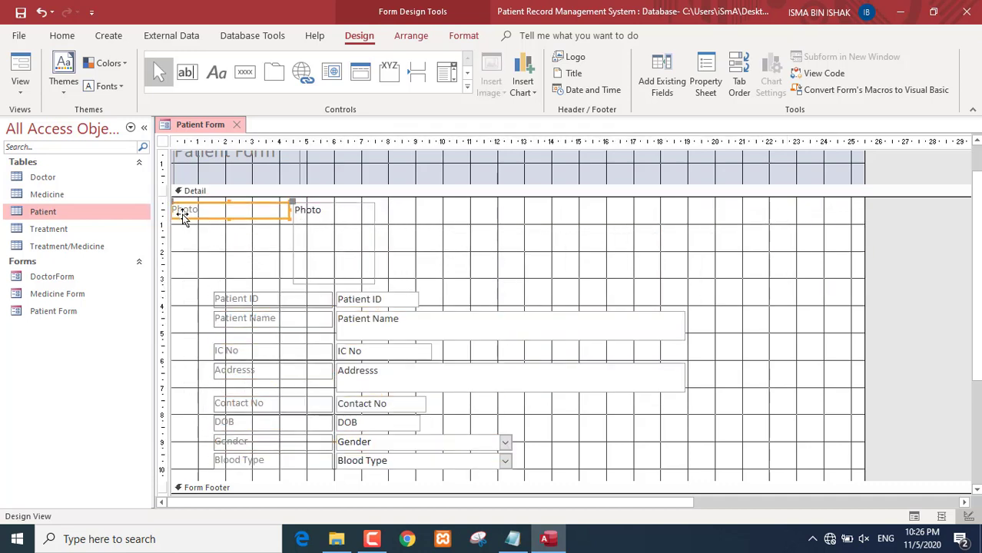
{"action": "key", "text": "Delete"}
{"action": "left_click_drag", "start_coordinate": [346, 245], "coordinate": [230, 241]}
- Apply a stacked layout to the fields from Patient ID to Blood Type and move them up beside the Photo field
{"action": "left_click_drag", "start_coordinate": [329, 268], "coordinate": [440, 402]}
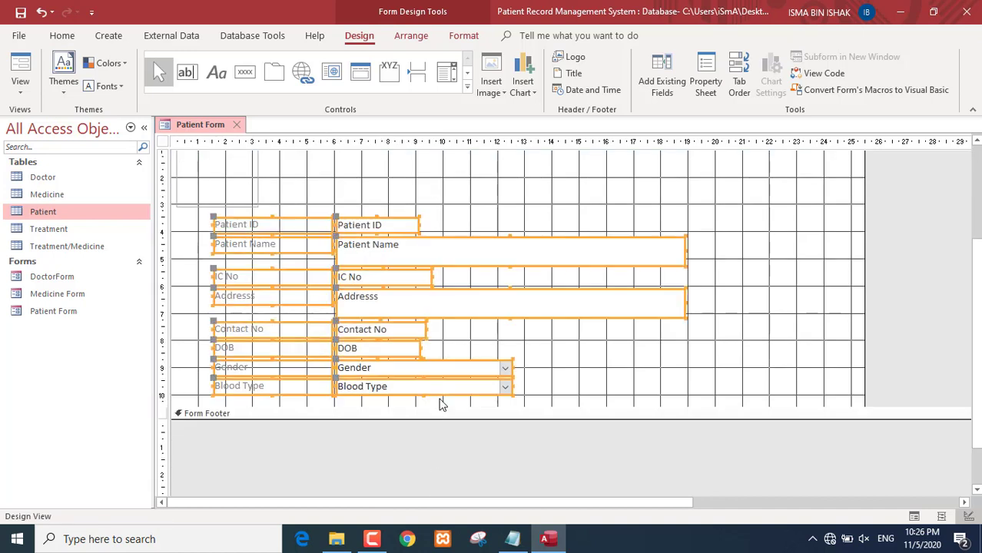
{"action": "right_click", "coordinate": [370, 228]}
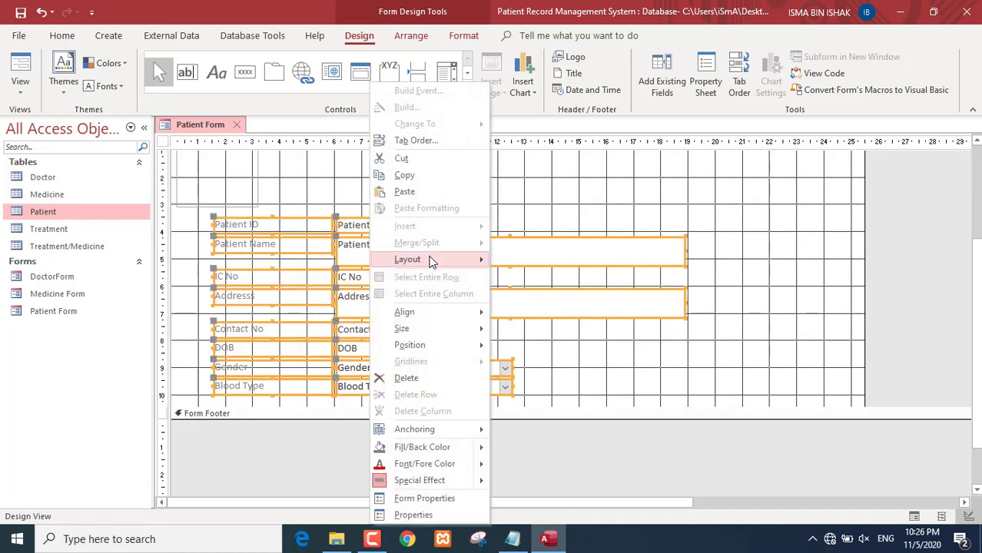
{"action": "mouse_move", "coordinate": [430, 265]}
{"action": "left_click", "coordinate": [527, 277]}
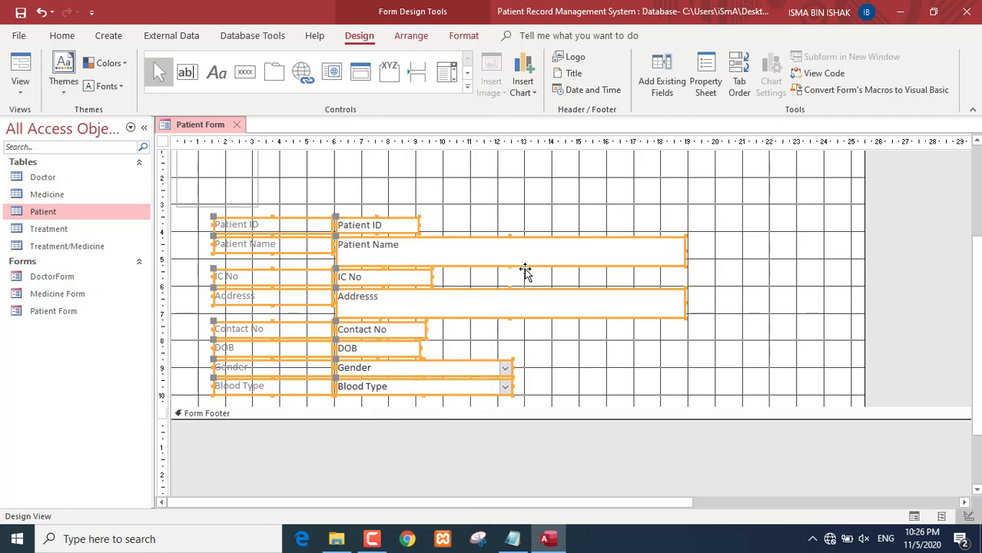
{"action": "scroll", "coordinate": [522, 296], "scroll_direction": "up", "scroll_amount": 3}
{"action": "left_click_drag", "start_coordinate": [324, 277], "coordinate": [376, 183]}
{"action": "left_click", "coordinate": [368, 395]}
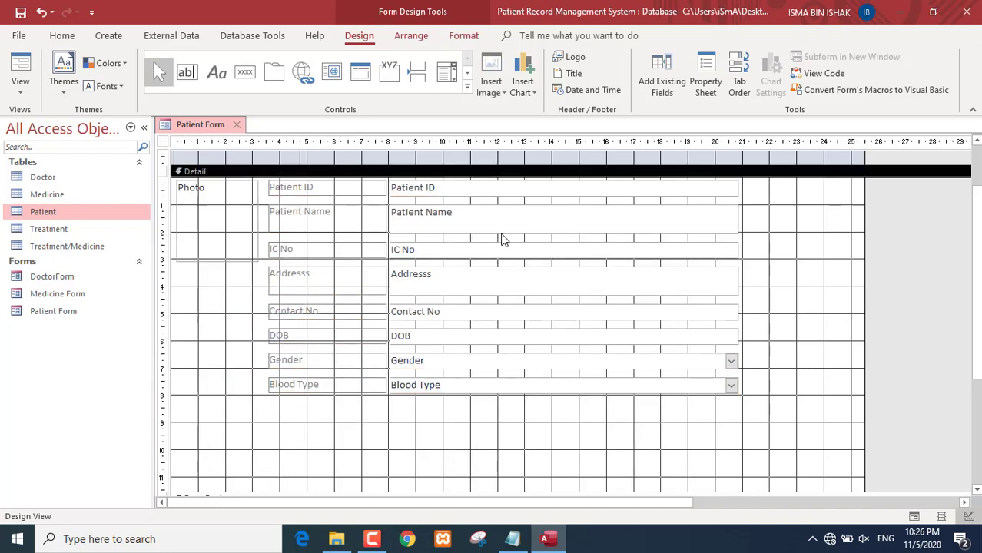
- Shrink the Patient Name box to about 0.7 cm high and enlarge the Addresss box to about 1.9 cm high
{"action": "left_click", "coordinate": [578, 235]}
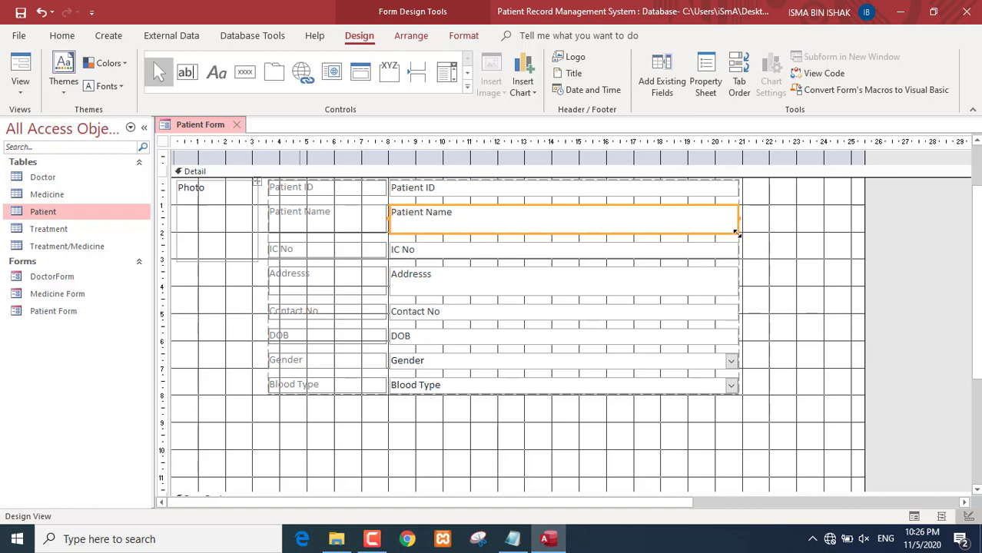
{"action": "left_click_drag", "start_coordinate": [736, 233], "coordinate": [736, 222]}
{"action": "left_click", "coordinate": [716, 281]}
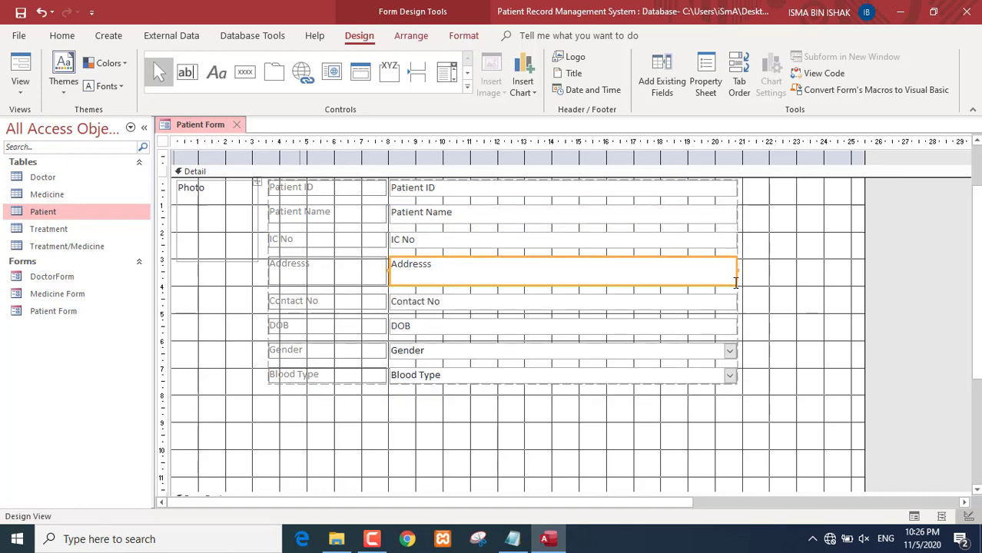
{"action": "left_click_drag", "start_coordinate": [735, 284], "coordinate": [735, 302]}
{"action": "left_click", "coordinate": [809, 330]}
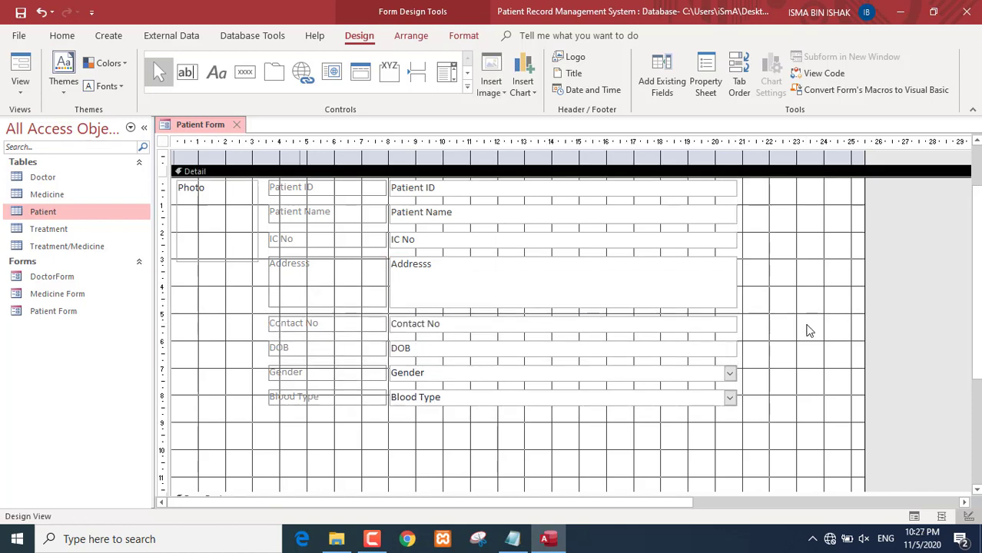
- Expand the form footer, paste the copied command buttons into it slightly inset from its corner, and preview the form in Form View
{"action": "scroll", "coordinate": [398, 442], "scroll_direction": "down", "scroll_amount": 2}
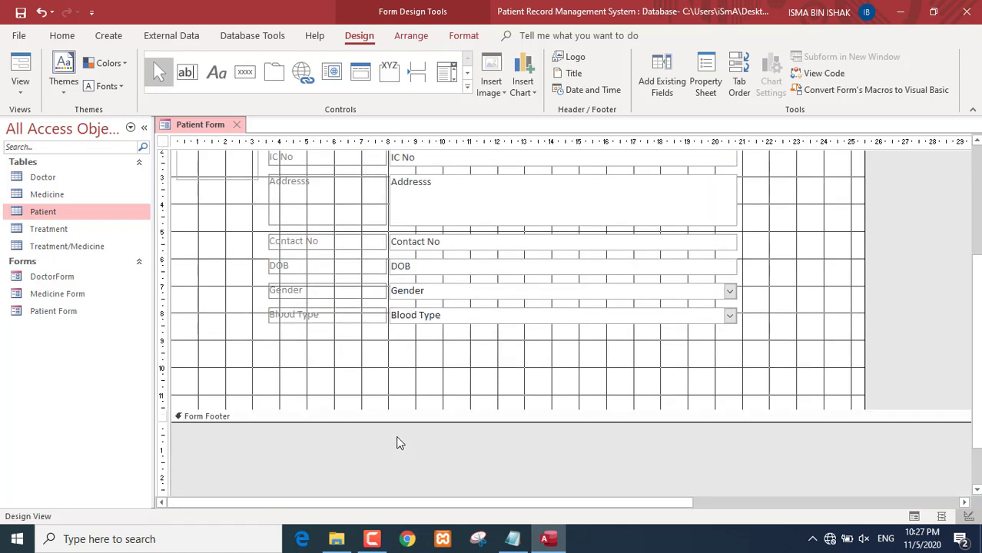
{"action": "mouse_move", "coordinate": [396, 410]}
{"action": "left_mouse_down"}
{"action": "mouse_move", "coordinate": [396, 353]}
{"action": "mouse_move", "coordinate": [395, 422]}
{"action": "left_mouse_up"}
{"action": "left_click", "coordinate": [395, 407]}
{"action": "key", "text": "ctrl+v"}
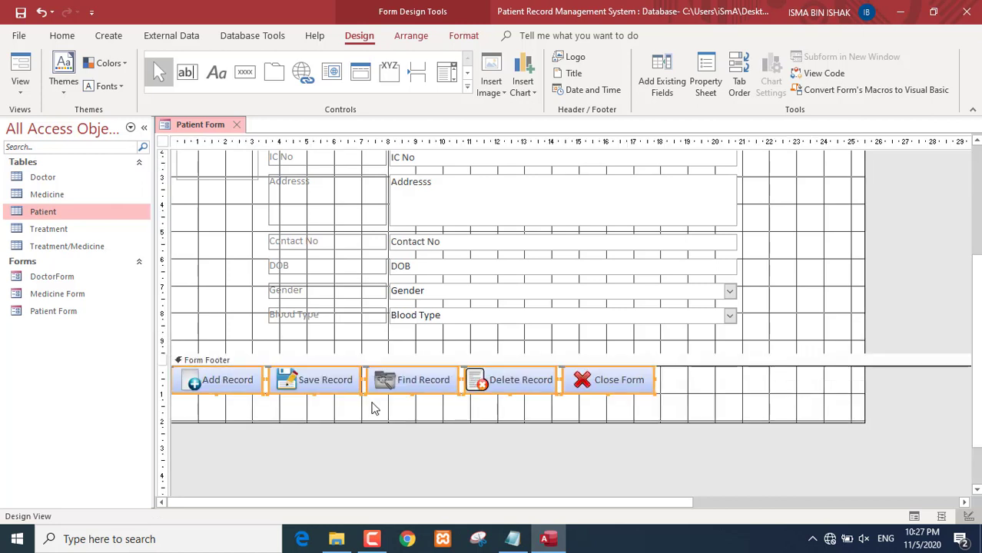
{"action": "left_click_drag", "start_coordinate": [251, 382], "coordinate": [272, 402]}
{"action": "left_click", "coordinate": [20, 73]}
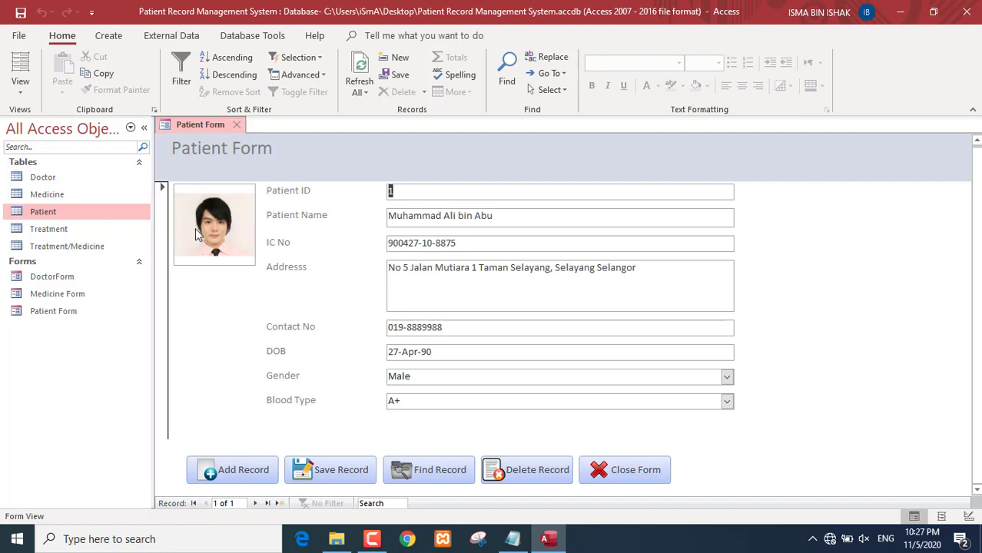
- Return the Patient Form to Design View and open the Photo field's format properties at Picture Size Mode
{"action": "right_click", "coordinate": [817, 239]}
{"action": "left_click", "coordinate": [852, 281]}
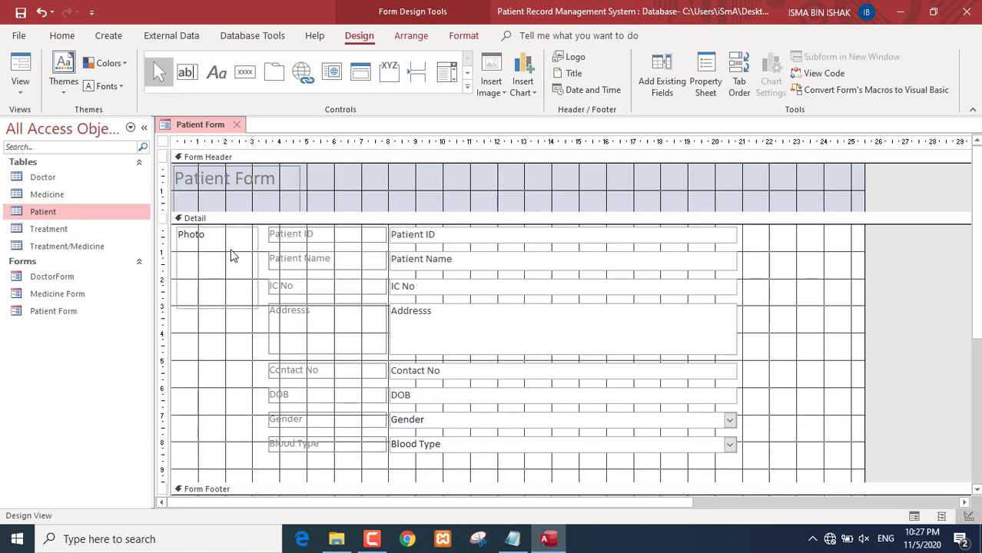
{"action": "left_click", "coordinate": [220, 247]}
{"action": "right_click", "coordinate": [219, 246]}
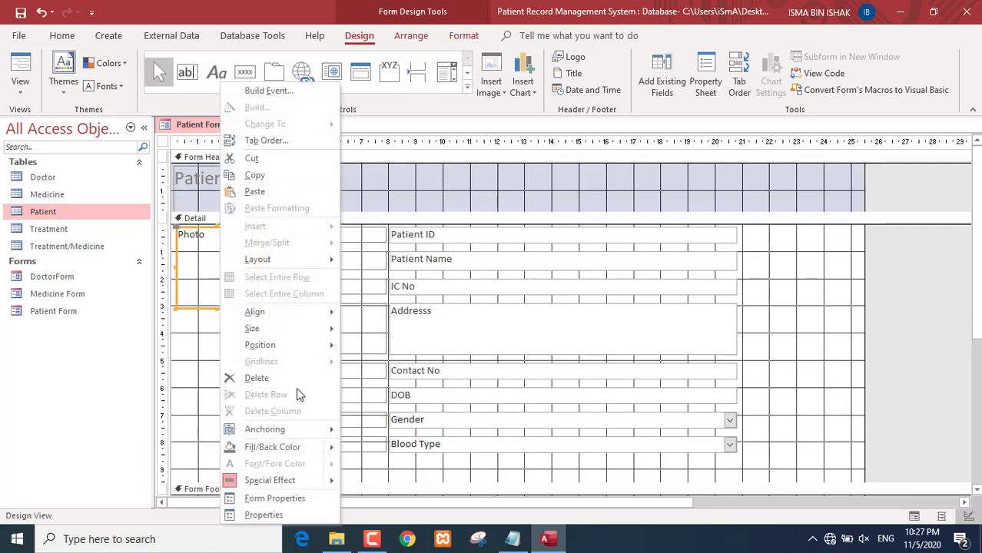
{"action": "left_click", "coordinate": [297, 514]}
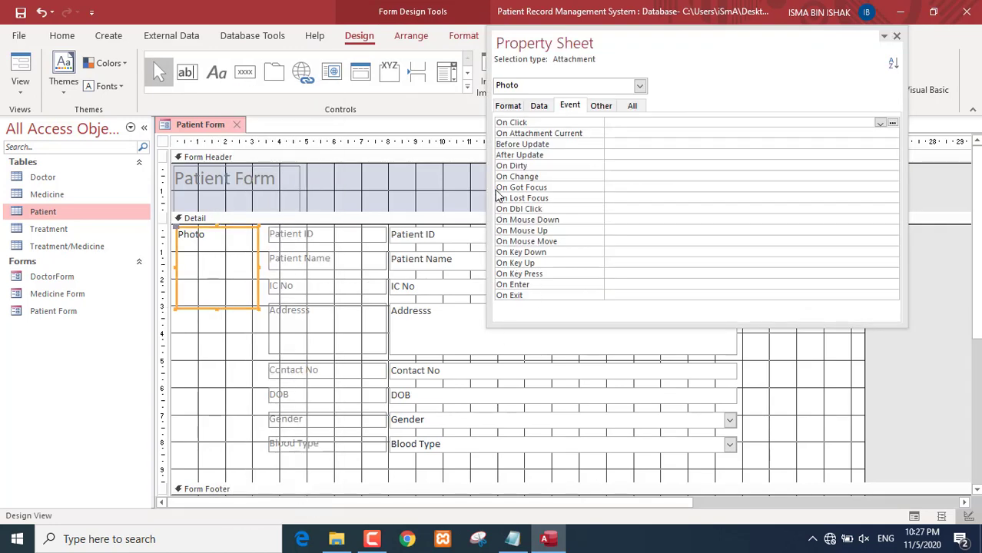
{"action": "left_click", "coordinate": [507, 106]}
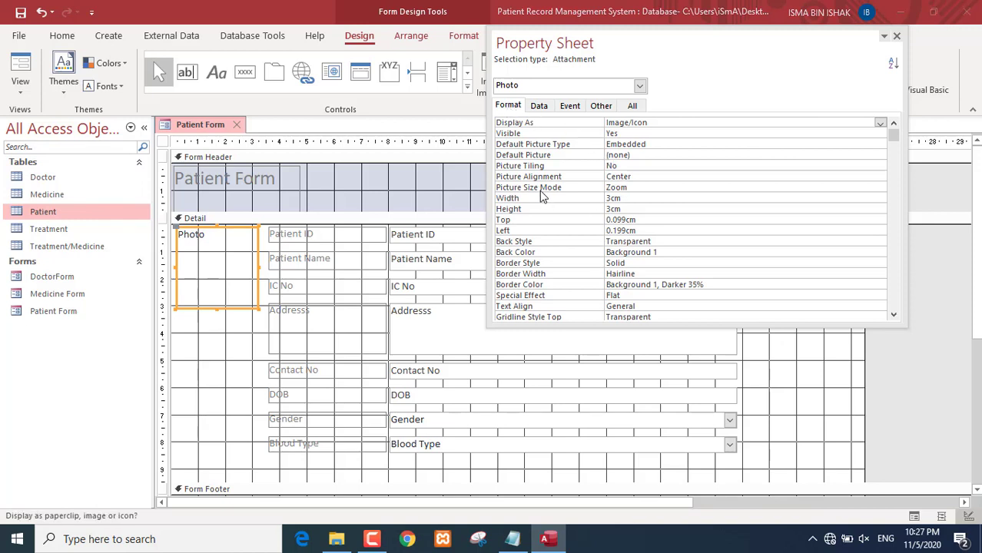
{"action": "left_click", "coordinate": [619, 187]}
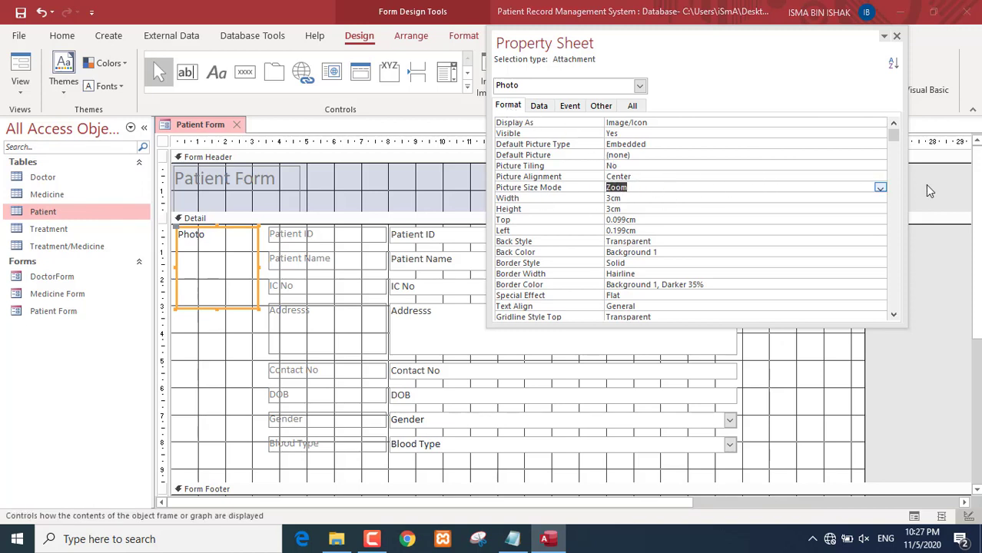
- Preview the photo in Form View, try Clip as its Picture Size Mode, and preview it again
{"action": "left_click", "coordinate": [20, 73]}
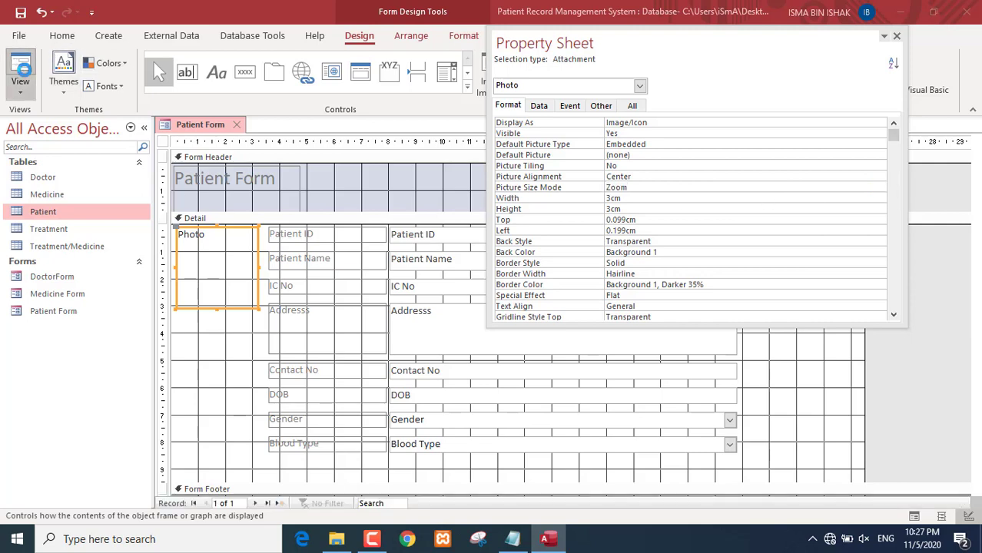
{"action": "left_click", "coordinate": [20, 92]}
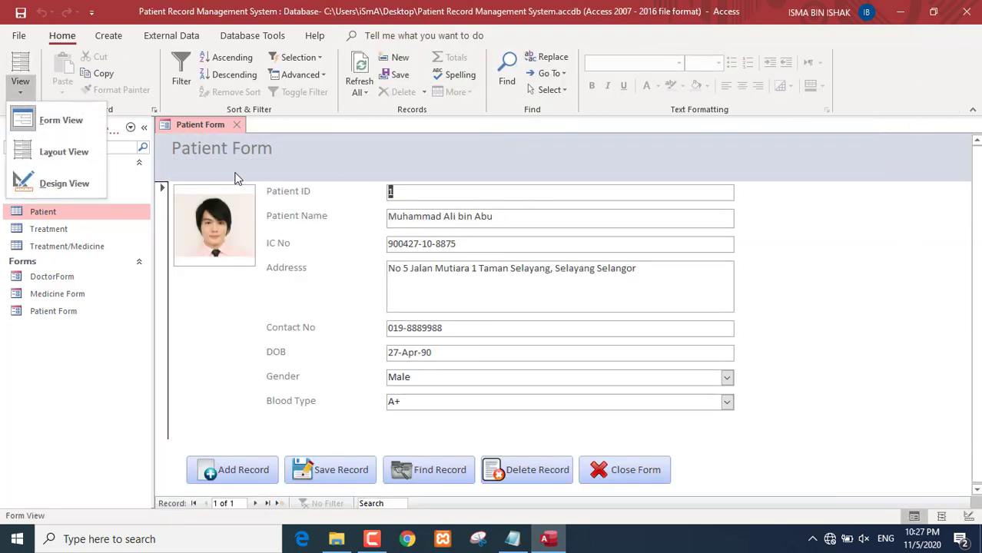
{"action": "left_click", "coordinate": [54, 182]}
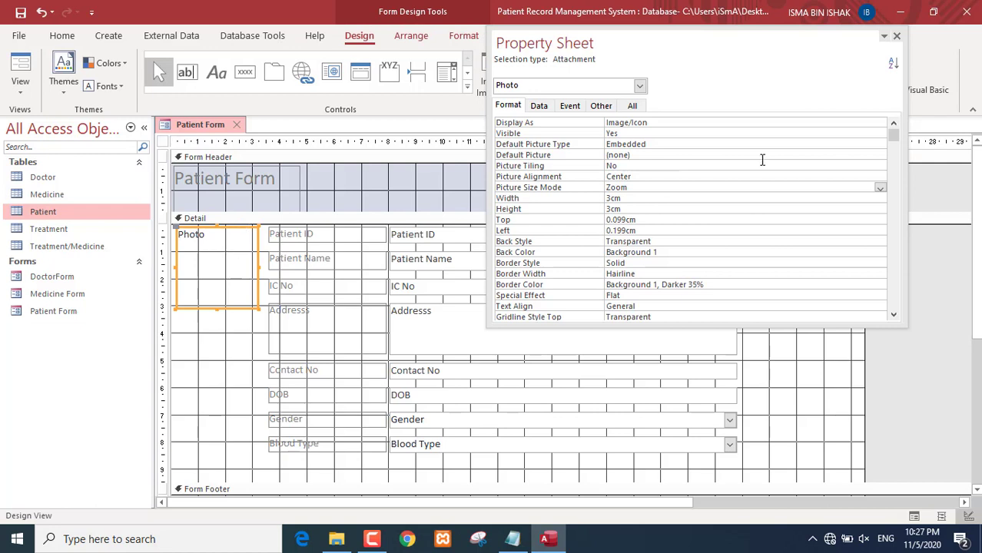
{"action": "left_click", "coordinate": [880, 187]}
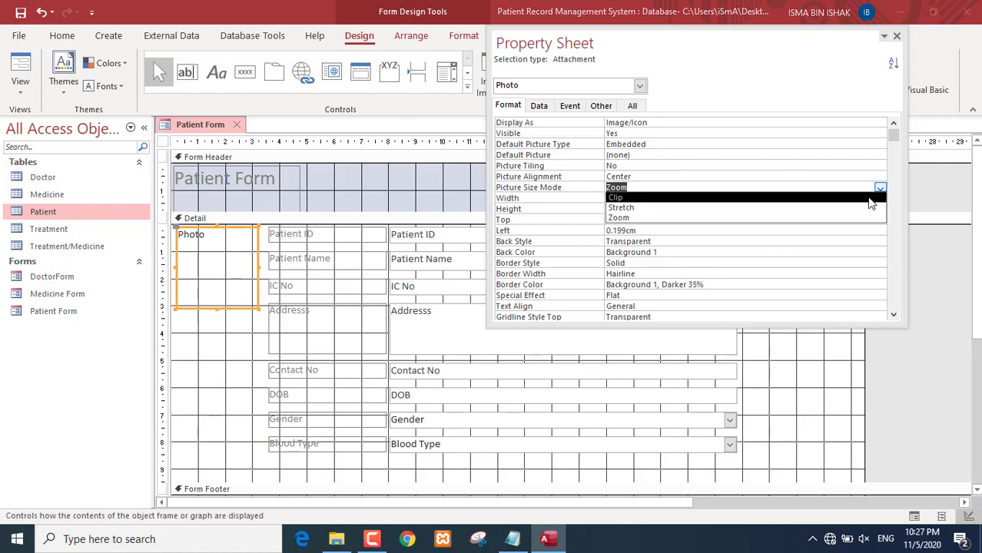
{"action": "left_click", "coordinate": [871, 199]}
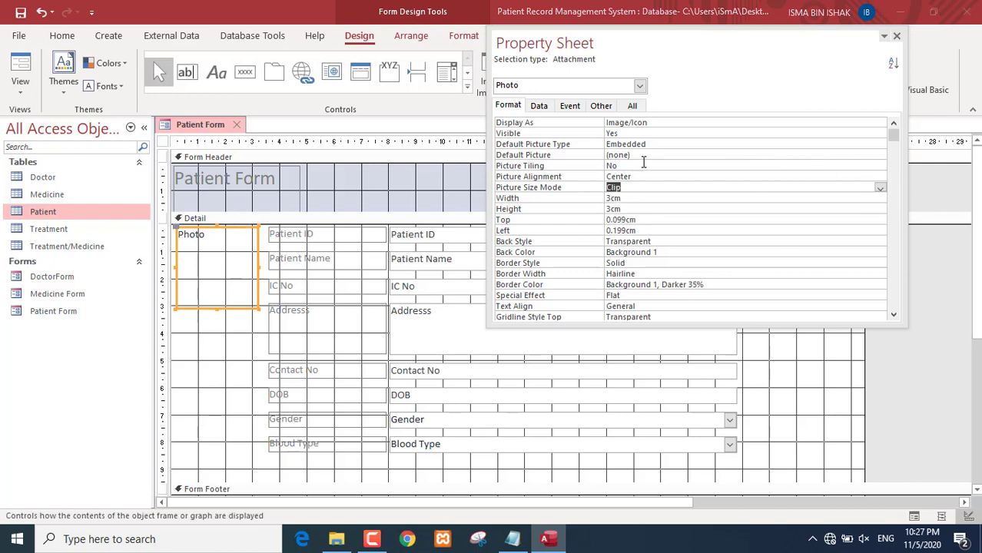
{"action": "left_click", "coordinate": [15, 68]}
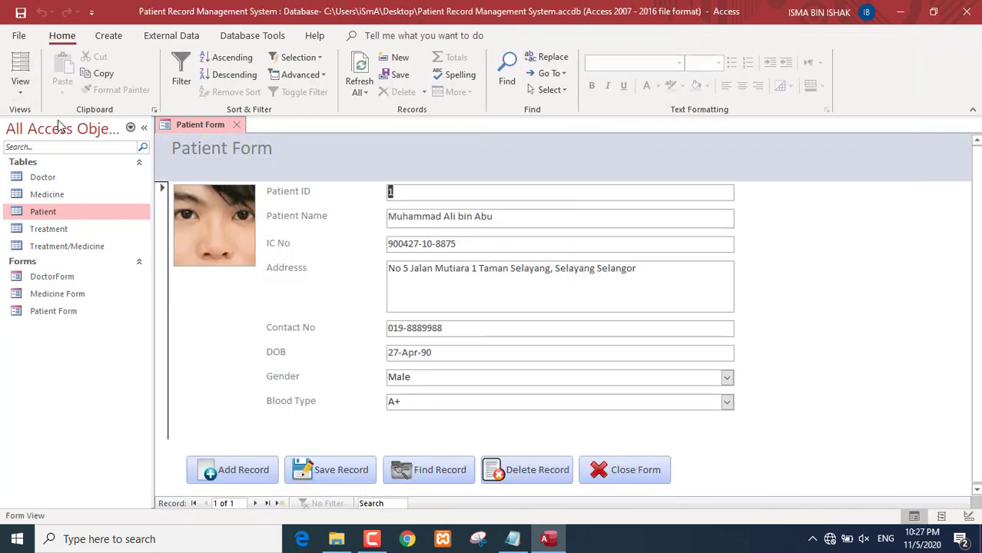
- Set the Photo field's Picture Size Mode to Stretch in Design View and check the photo in Form View
{"action": "left_click", "coordinate": [21, 91]}
{"action": "left_click", "coordinate": [50, 183]}
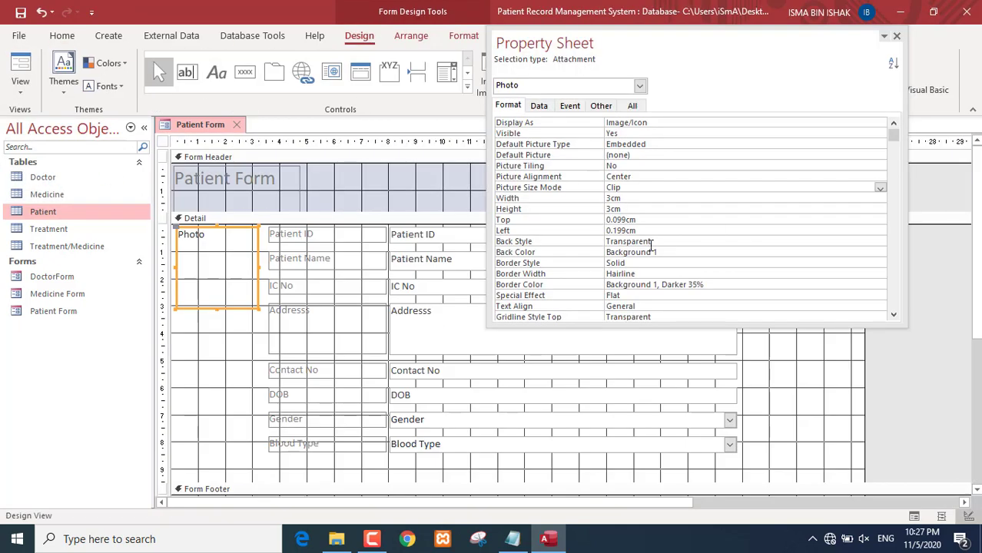
{"action": "left_click", "coordinate": [877, 188]}
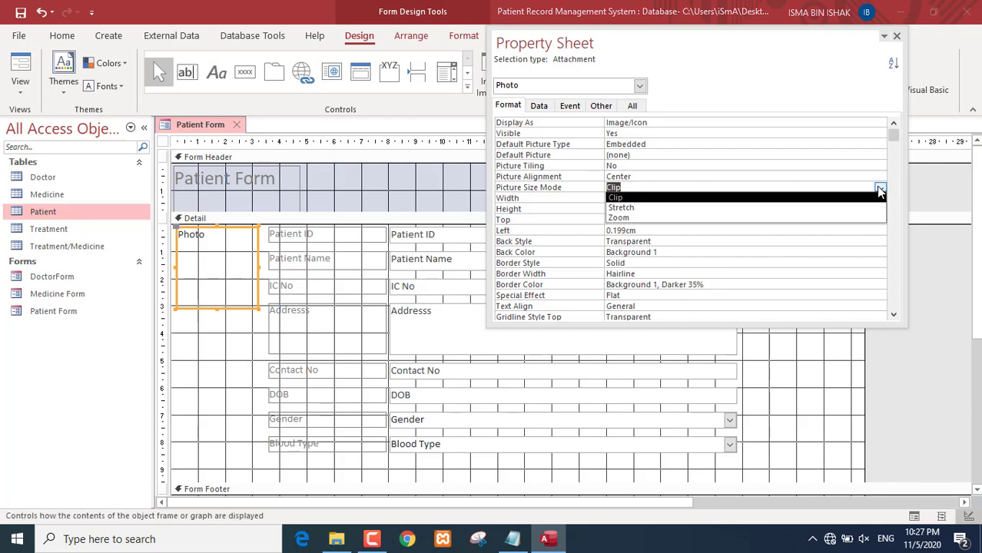
{"action": "left_click", "coordinate": [871, 205]}
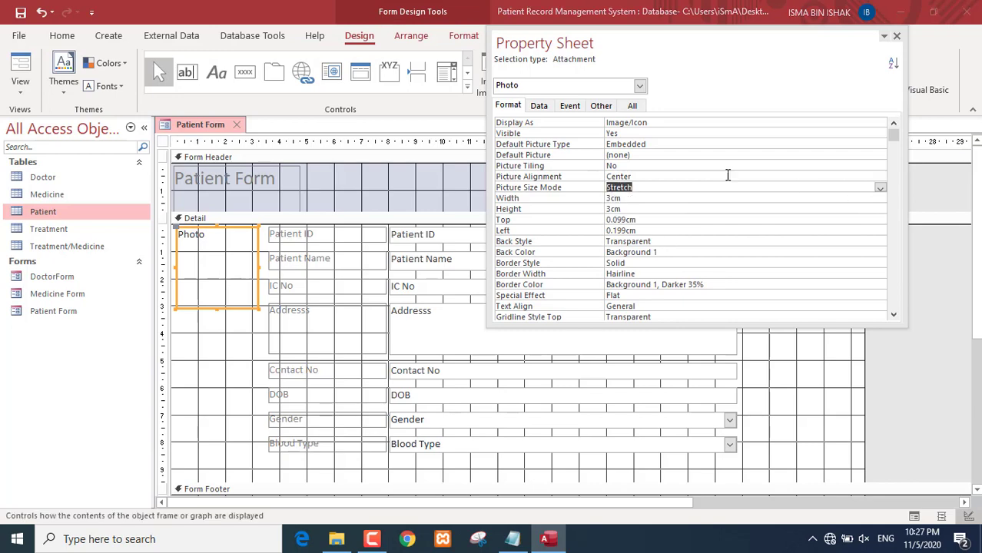
{"action": "left_click", "coordinate": [20, 68]}
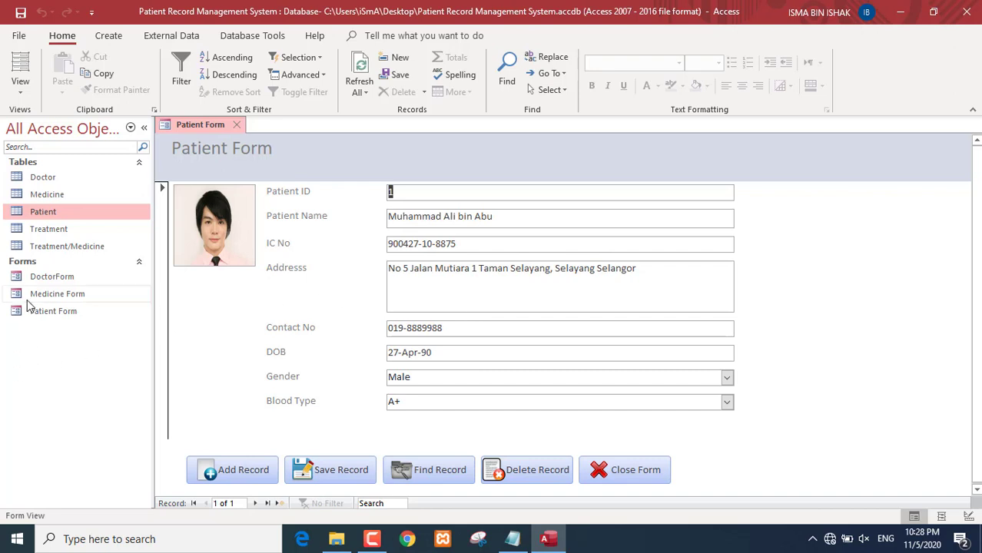
- View the Doctor Form briefly and close it, then close the Patient Form, saving its design changes
{"action": "double_click", "coordinate": [47, 276]}
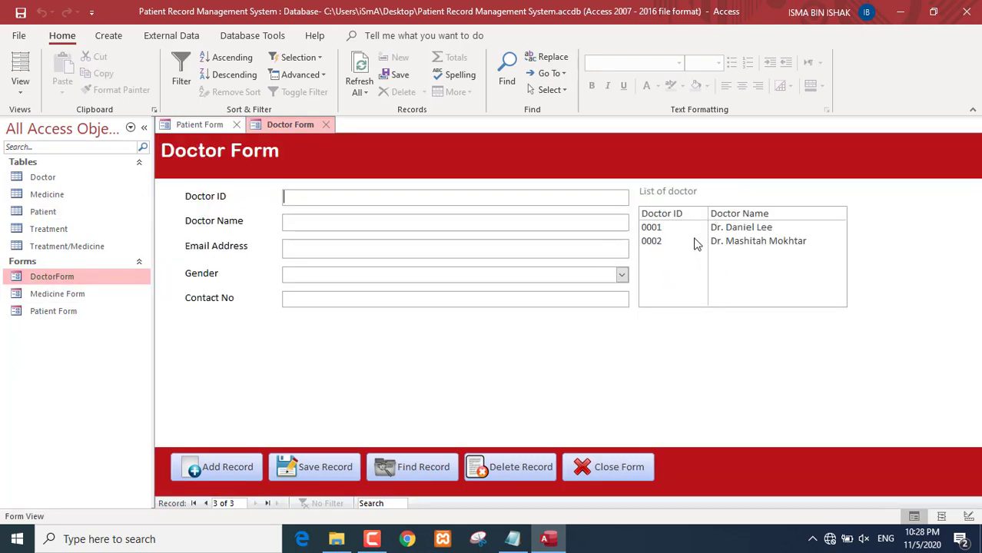
{"action": "left_click", "coordinate": [325, 124]}
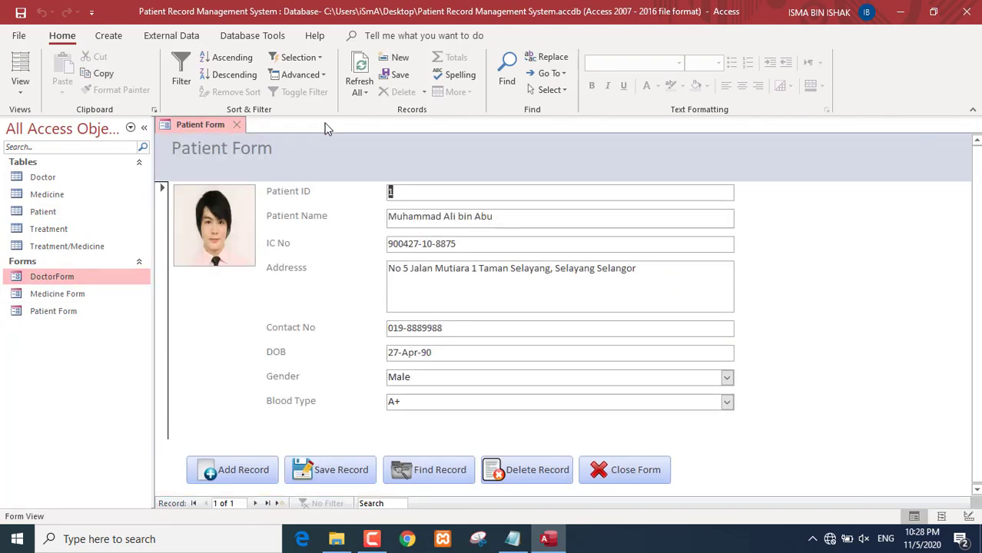
{"action": "left_click", "coordinate": [161, 231]}
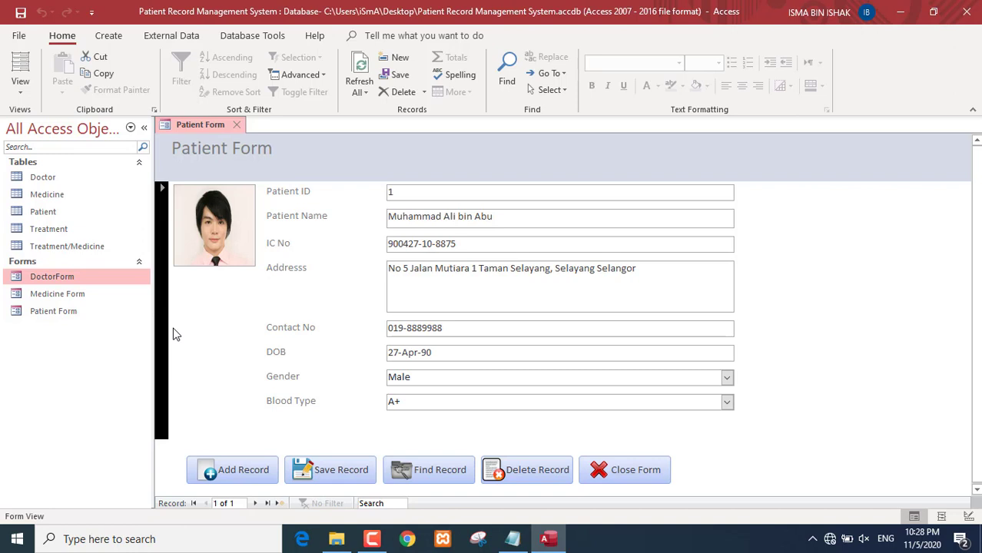
{"action": "left_click", "coordinate": [239, 123]}
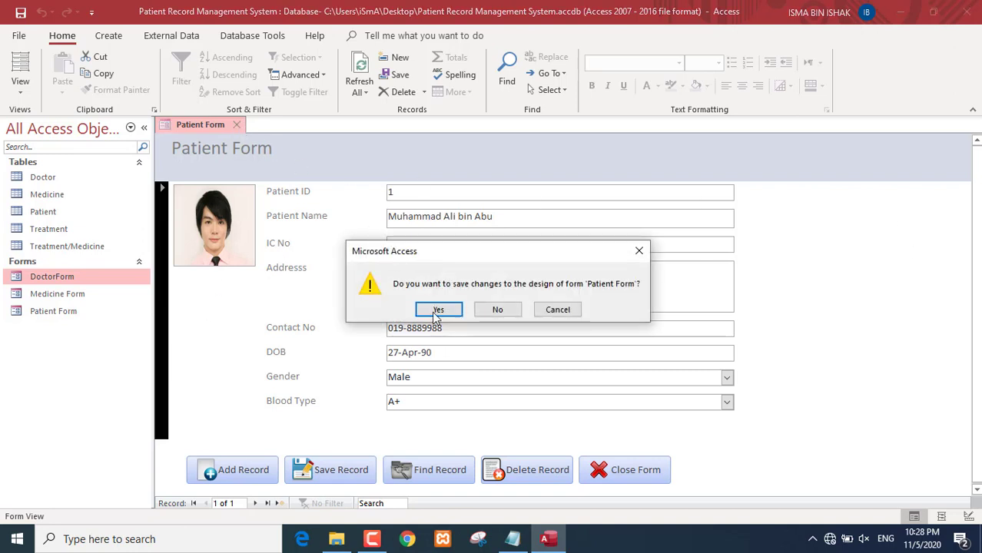
{"action": "left_click", "coordinate": [434, 311]}
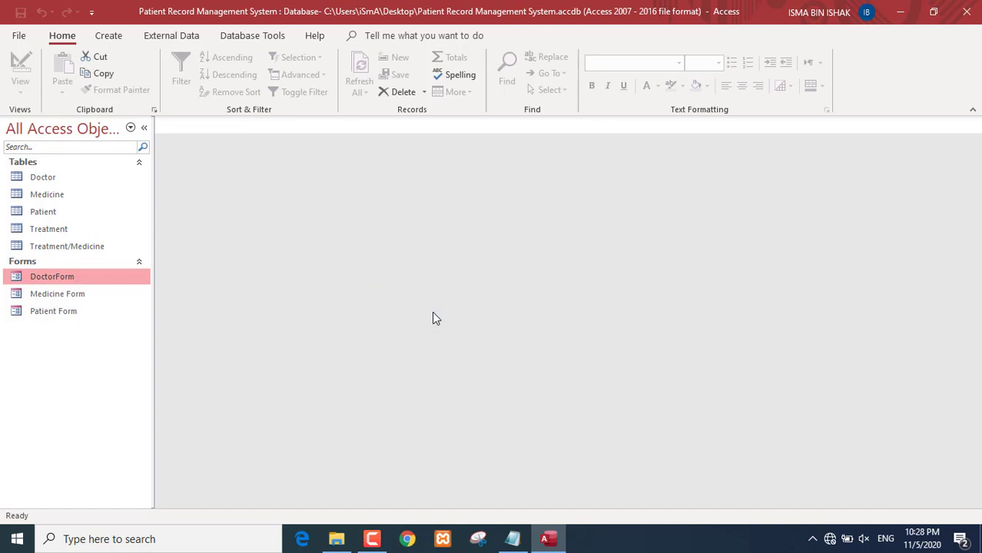
- Start the Form Wizard on the Treatment table and add Treatment ID, Treatment Date, Remarks and Patient ID to the form's fields
{"action": "left_click", "coordinate": [62, 232]}
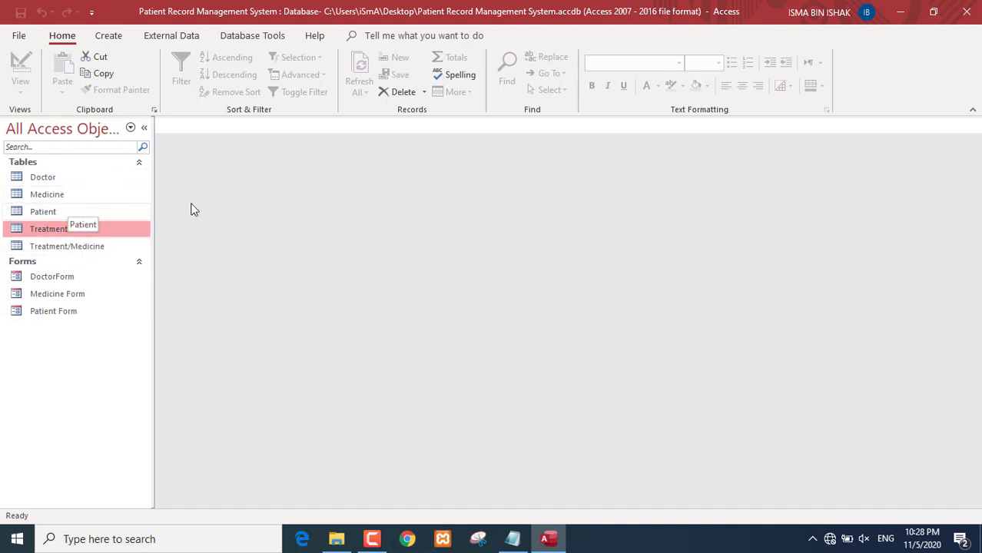
{"action": "left_click", "coordinate": [100, 38]}
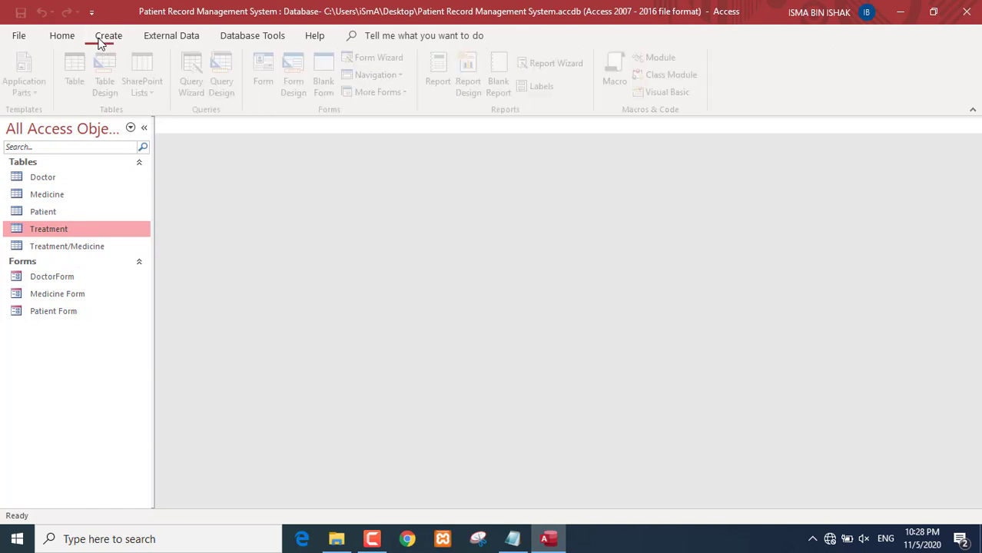
{"action": "left_click", "coordinate": [349, 61]}
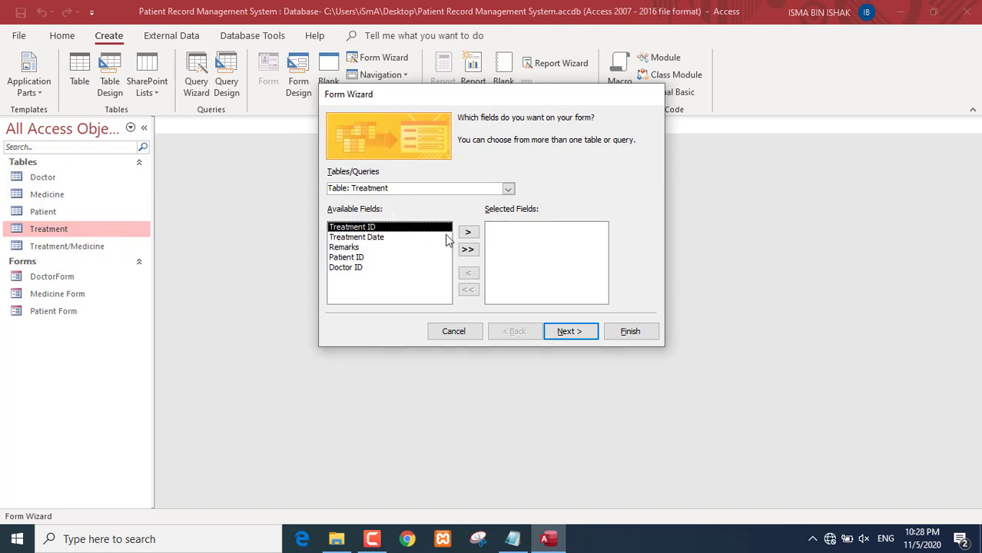
{"action": "left_click", "coordinate": [468, 233]}
{"action": "left_click", "coordinate": [468, 233]}
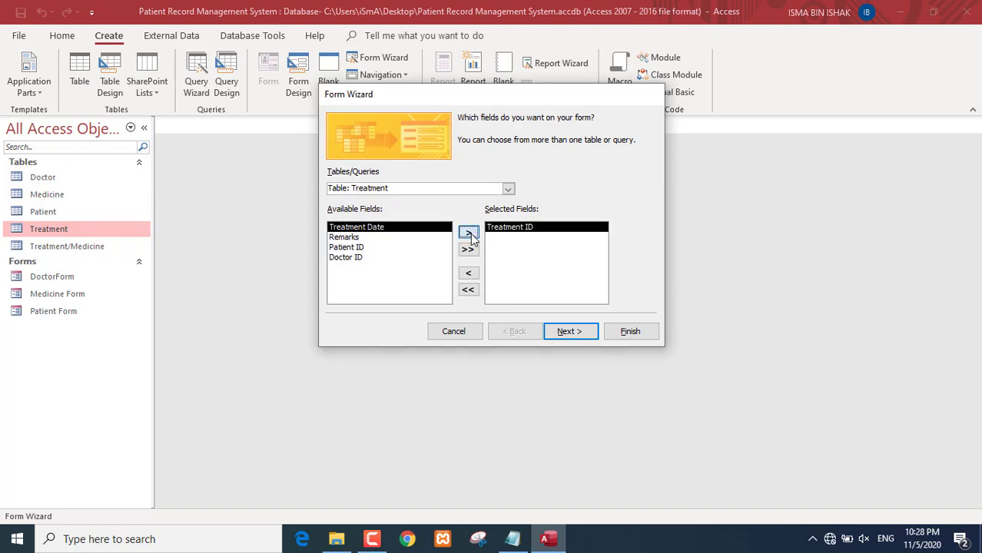
{"action": "left_click", "coordinate": [469, 234]}
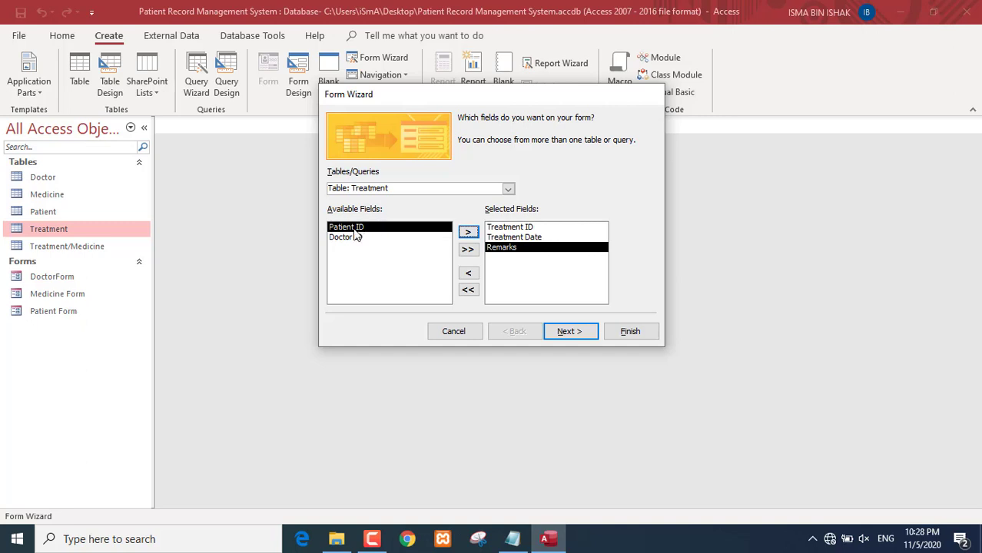
{"action": "left_click", "coordinate": [468, 233]}
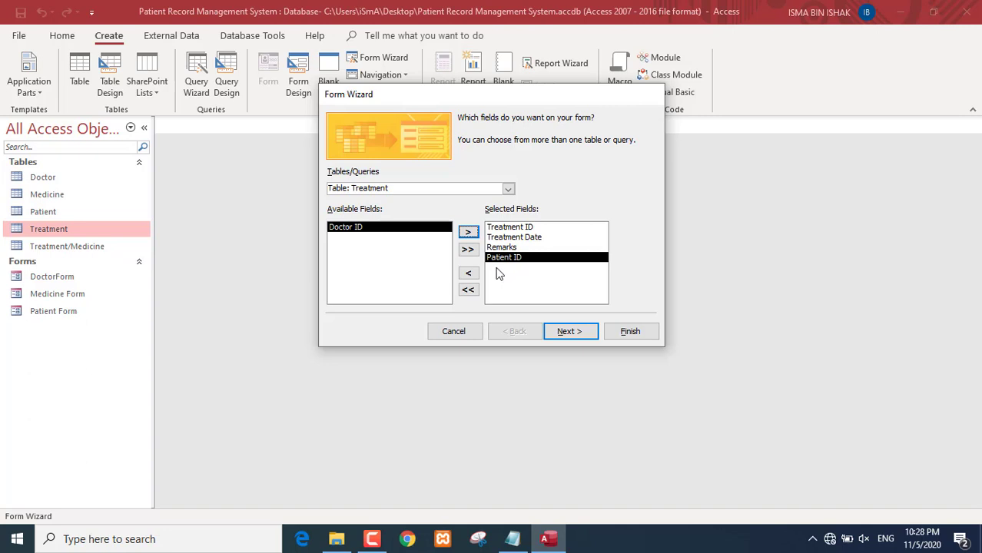
- Add Patient Name, IC No, Addresss and Contact No from the Patient table to the form's selected fields
{"action": "left_click", "coordinate": [507, 189]}
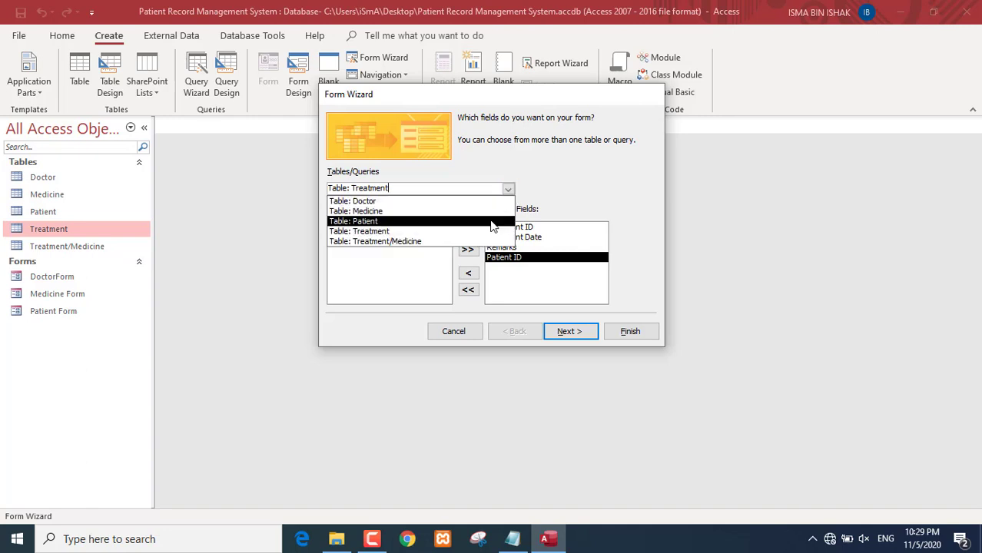
{"action": "left_click", "coordinate": [492, 225]}
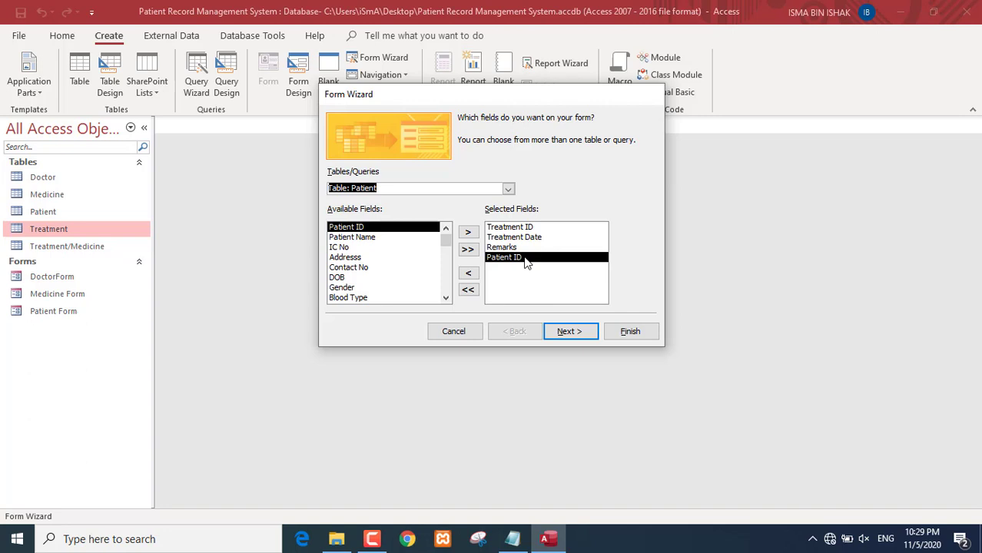
{"action": "left_click", "coordinate": [358, 238]}
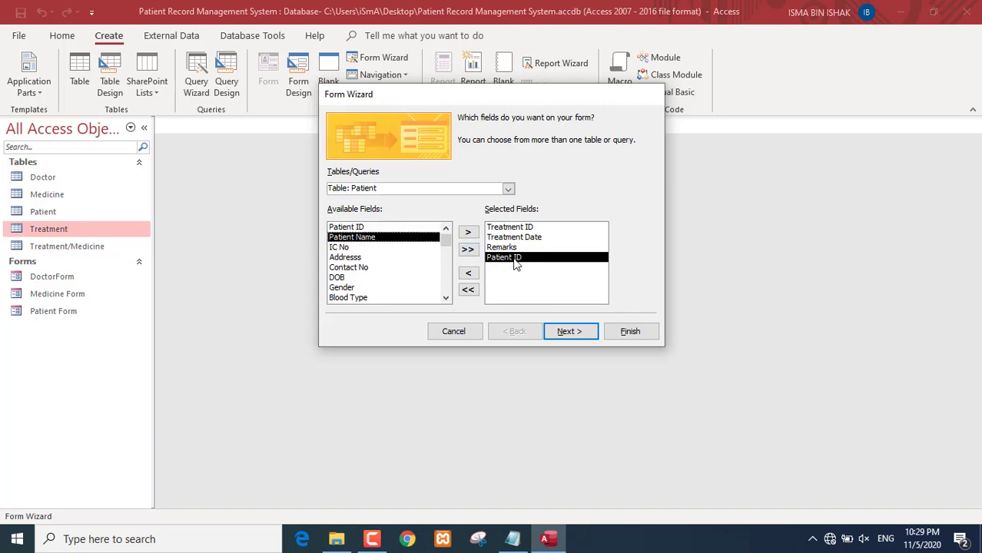
{"action": "left_click", "coordinate": [471, 234]}
{"action": "left_click", "coordinate": [472, 235]}
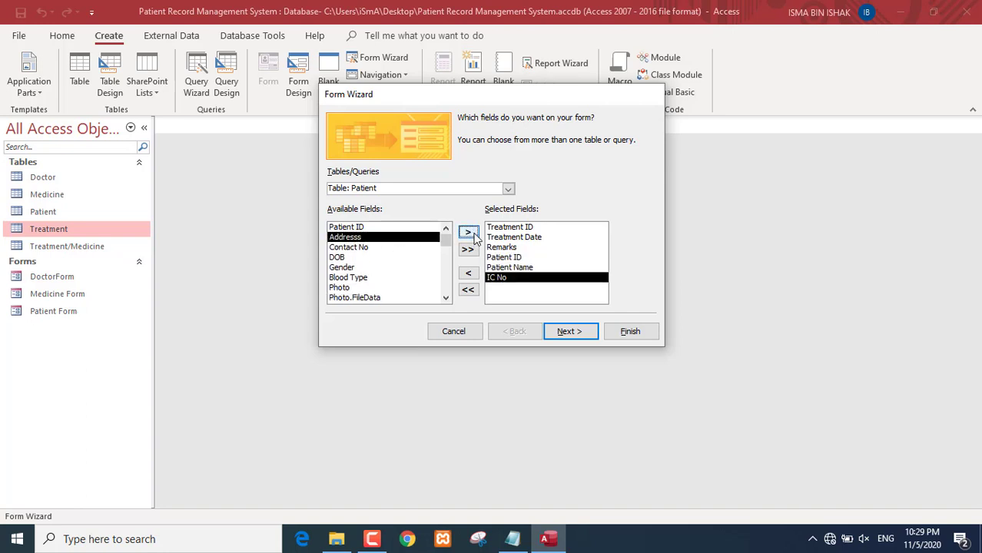
{"action": "left_click", "coordinate": [471, 233]}
{"action": "left_click", "coordinate": [470, 233]}
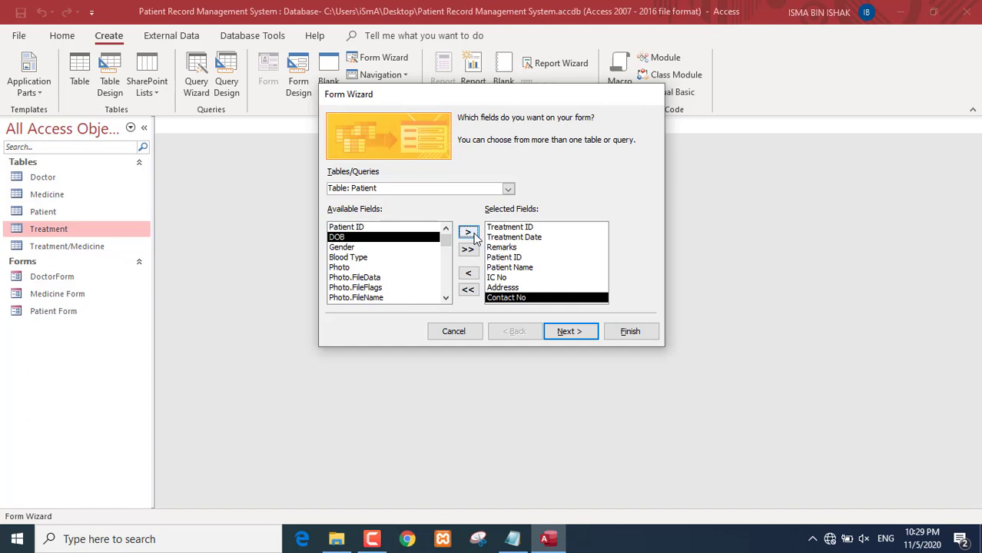
- Add Doctor ID from the Treatment table to the form's selected fields
{"action": "left_click", "coordinate": [507, 189]}
{"action": "left_click", "coordinate": [462, 231]}
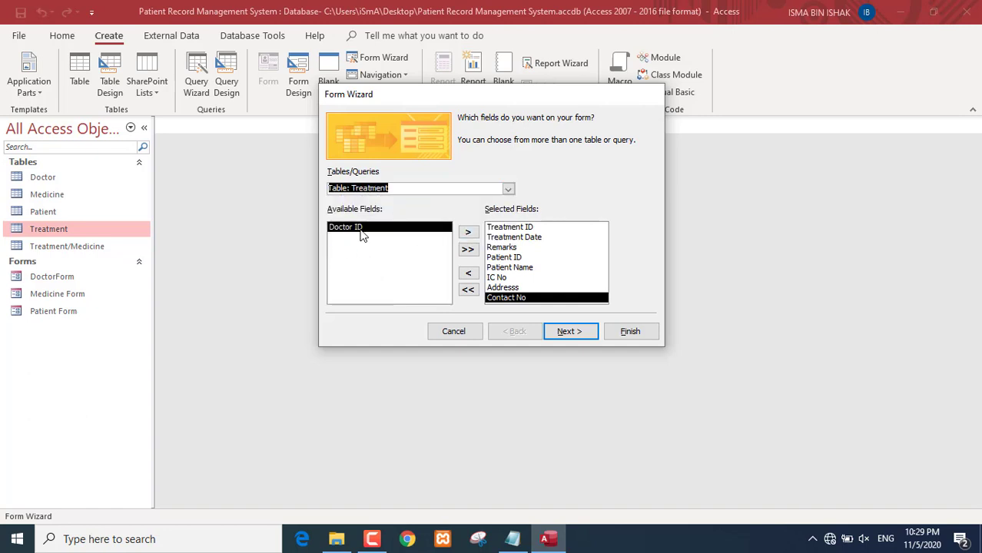
{"action": "left_click", "coordinate": [466, 233]}
- Add Doctor Name and Contact No from the Doctor table to the form's selected fields
{"action": "left_click", "coordinate": [509, 189]}
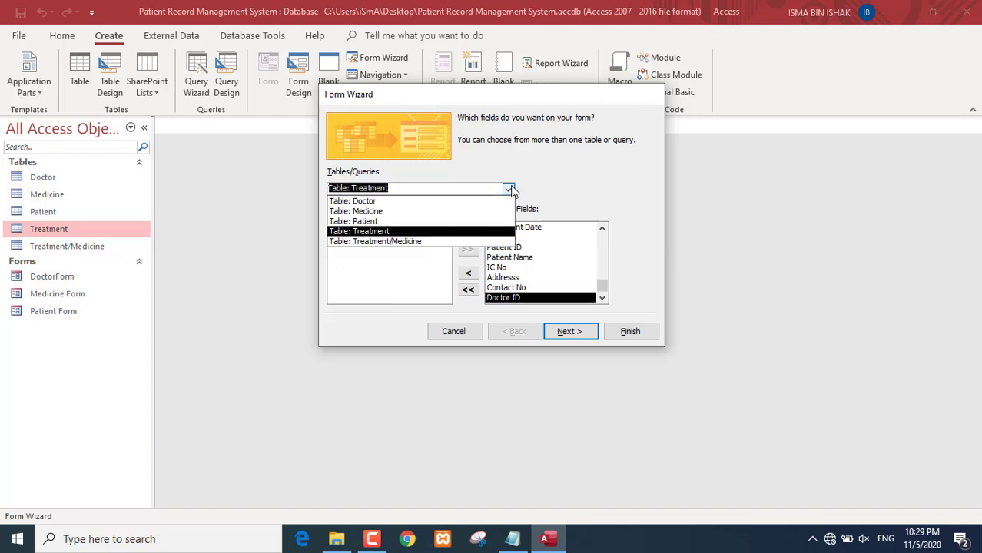
{"action": "left_click", "coordinate": [507, 201]}
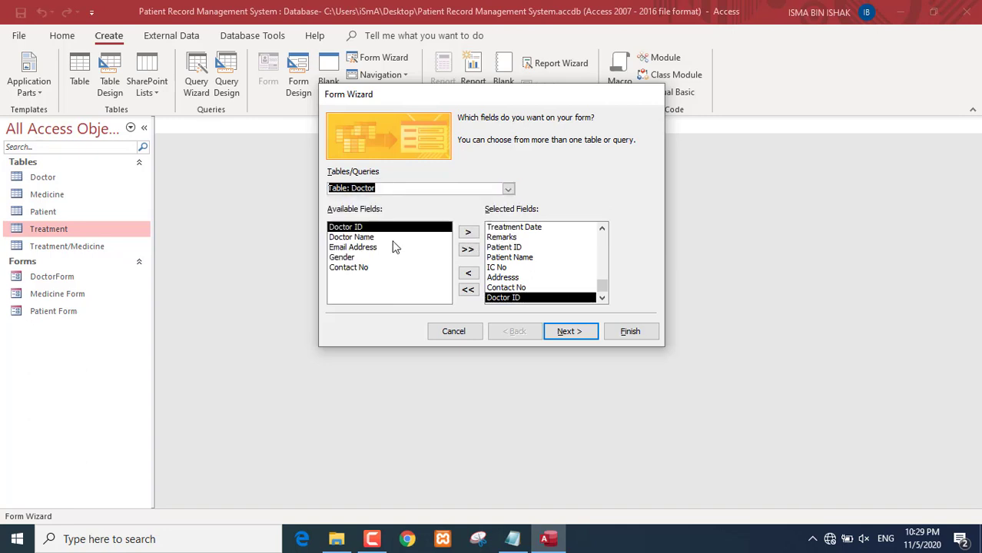
{"action": "left_click", "coordinate": [385, 237]}
{"action": "left_click", "coordinate": [468, 232]}
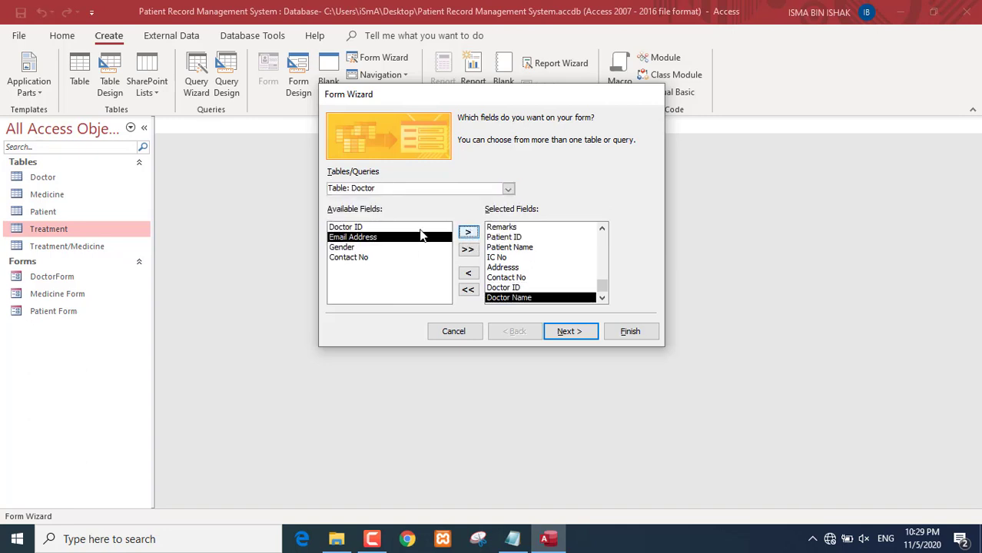
{"action": "left_click", "coordinate": [376, 258]}
{"action": "left_click", "coordinate": [467, 232]}
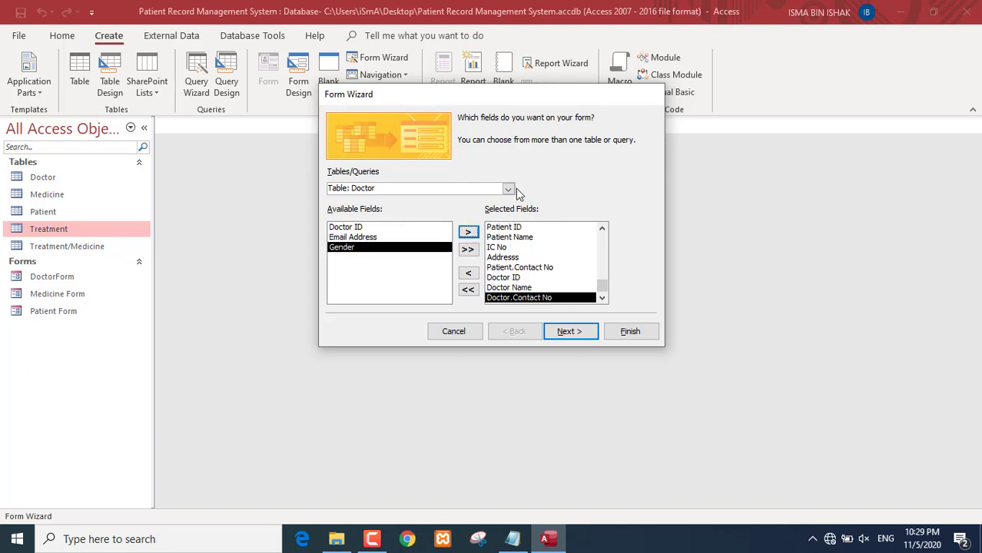
- Compare the fields available in the Treatment/Medicine and Medicine tables to see which table should supply Medicine Code
{"action": "left_click", "coordinate": [508, 189]}
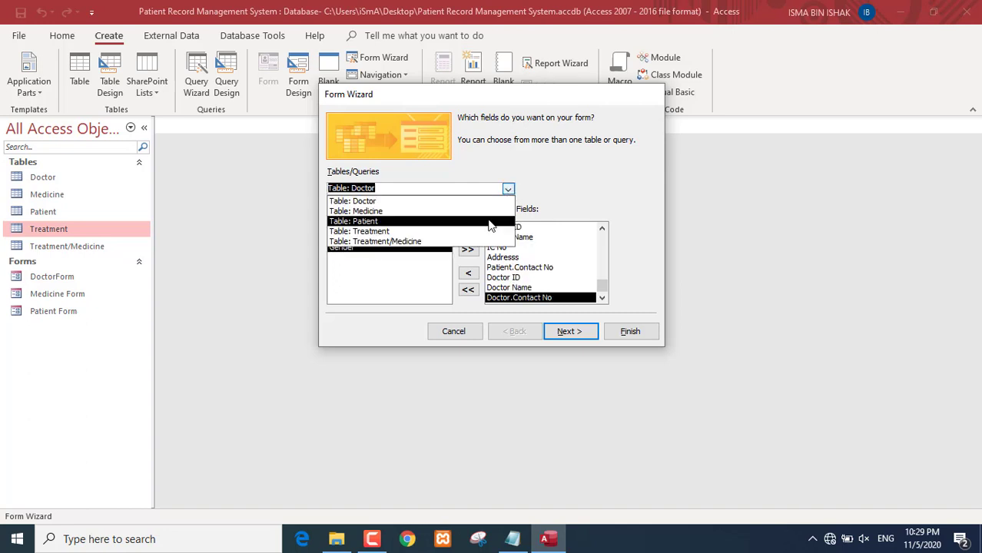
{"action": "left_click", "coordinate": [477, 243]}
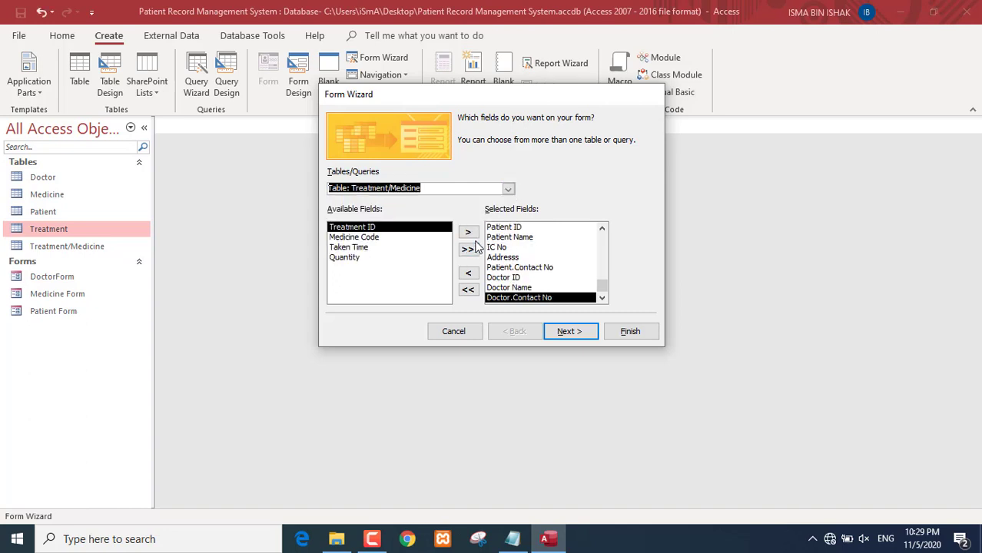
{"action": "left_click", "coordinate": [365, 238]}
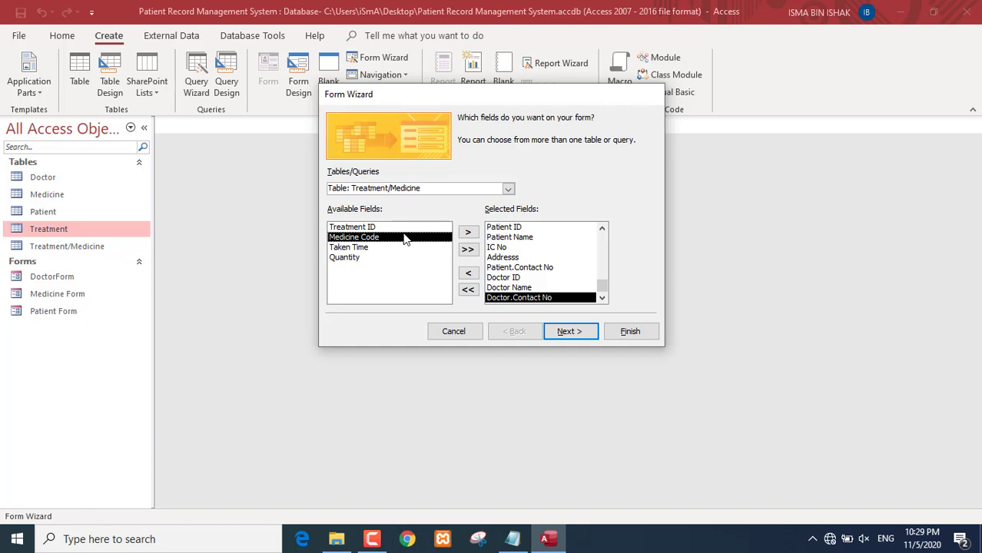
{"action": "left_click", "coordinate": [508, 189]}
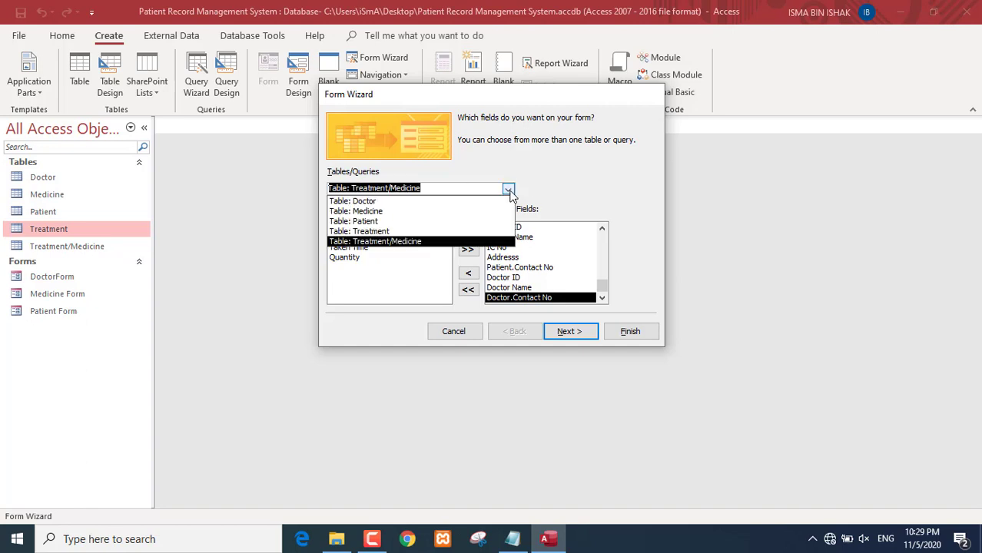
{"action": "left_click", "coordinate": [454, 214]}
{"action": "left_click", "coordinate": [508, 189]}
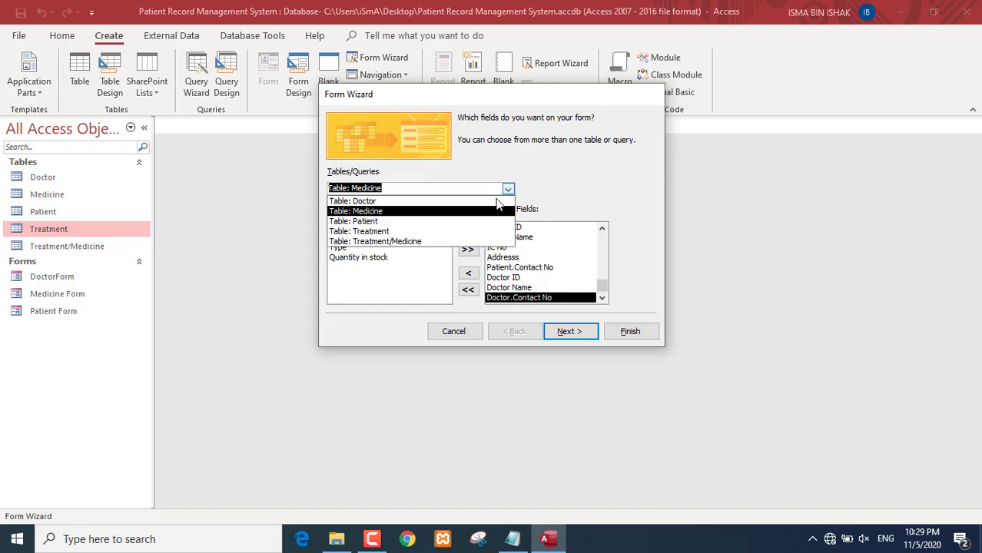
{"action": "left_click", "coordinate": [477, 243]}
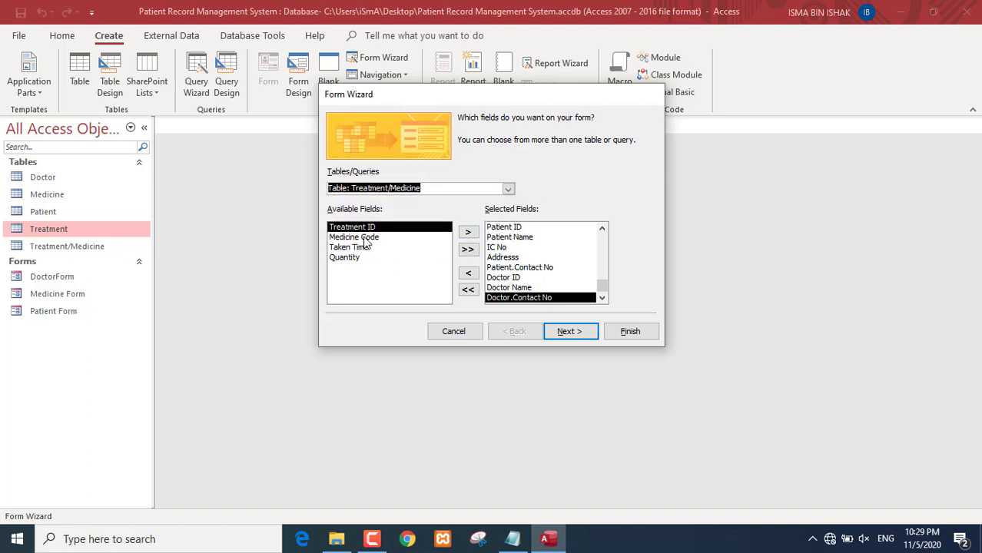
{"action": "left_click", "coordinate": [365, 239]}
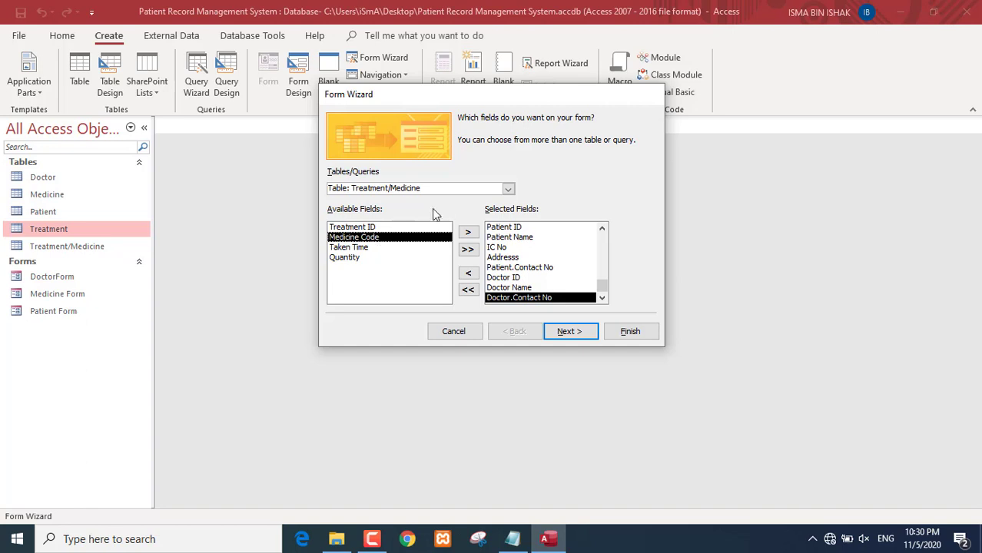
{"action": "left_click", "coordinate": [507, 188]}
{"action": "left_click", "coordinate": [376, 209]}
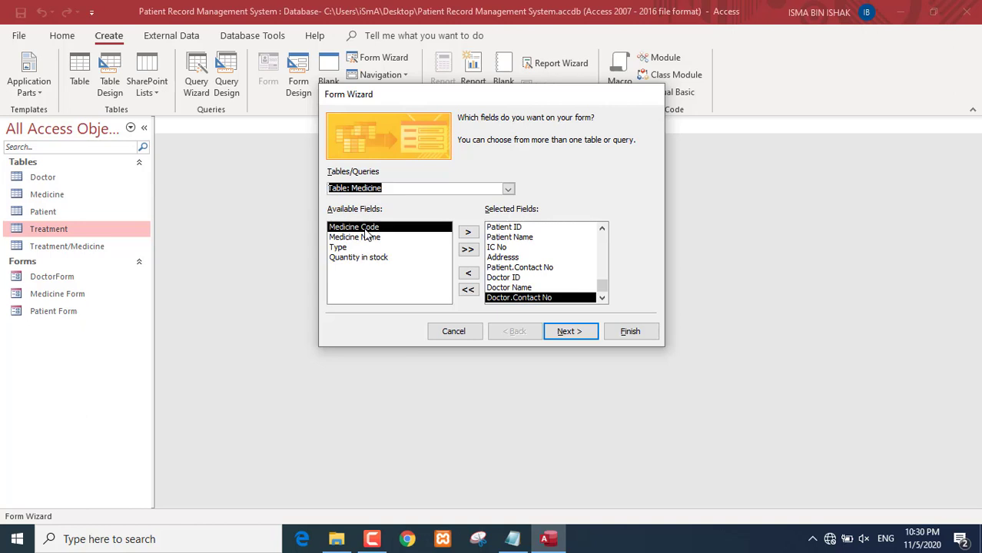
- Add Medicine Code from the Treatment/Medicine table to the form's selected fields
{"action": "left_click", "coordinate": [508, 189]}
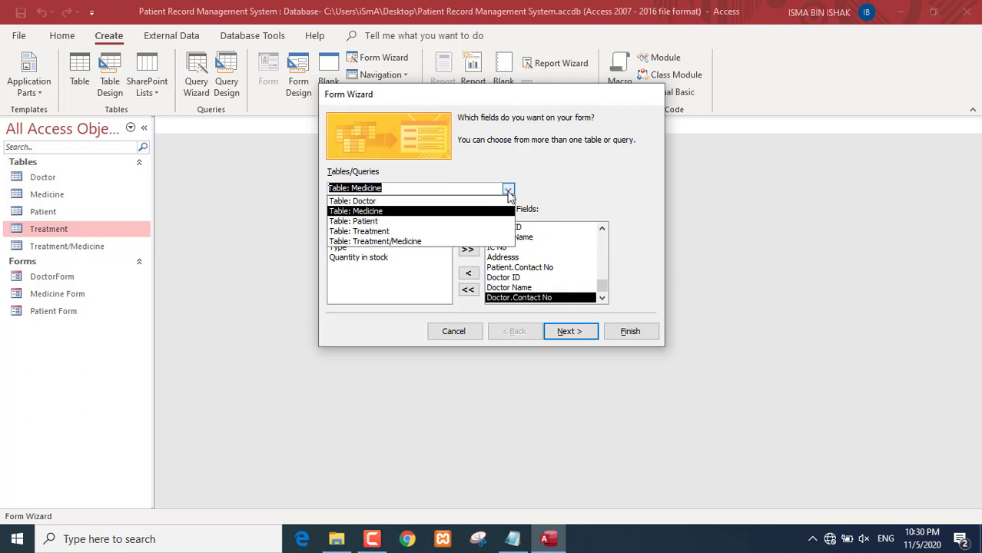
{"action": "left_click", "coordinate": [466, 241]}
{"action": "left_click", "coordinate": [385, 239]}
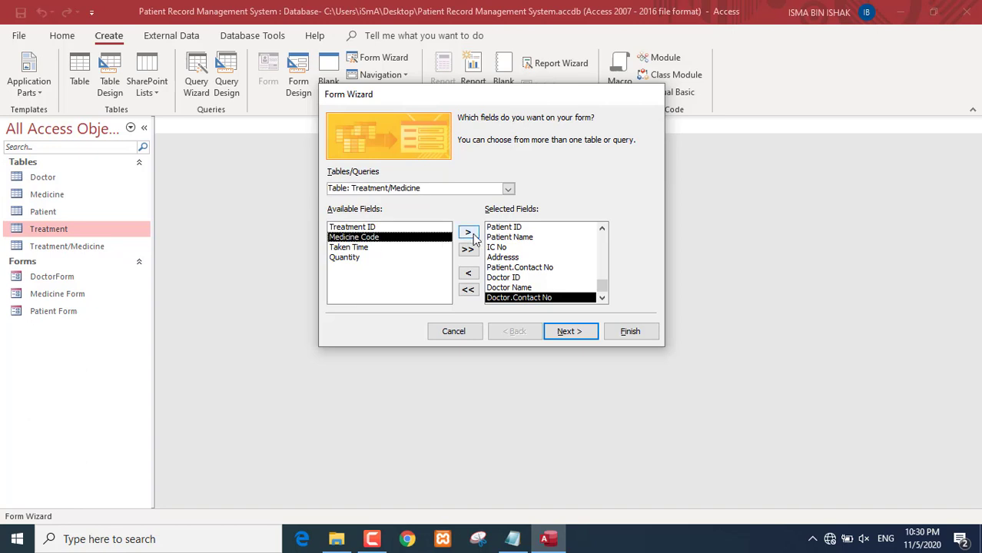
{"action": "left_click", "coordinate": [470, 234]}
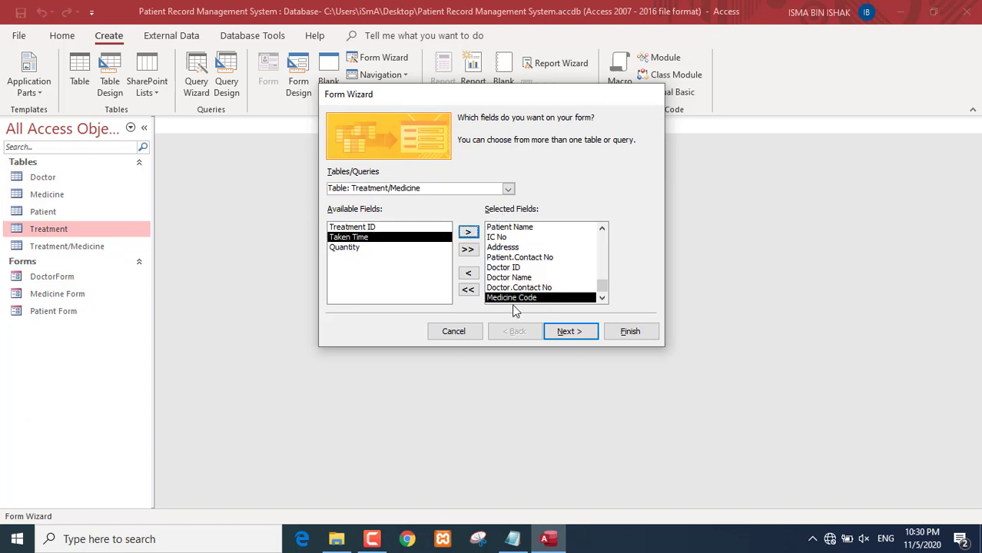
- Add Medicine Name and Type from the Medicine table to the form's selected fields
{"action": "left_click", "coordinate": [508, 189]}
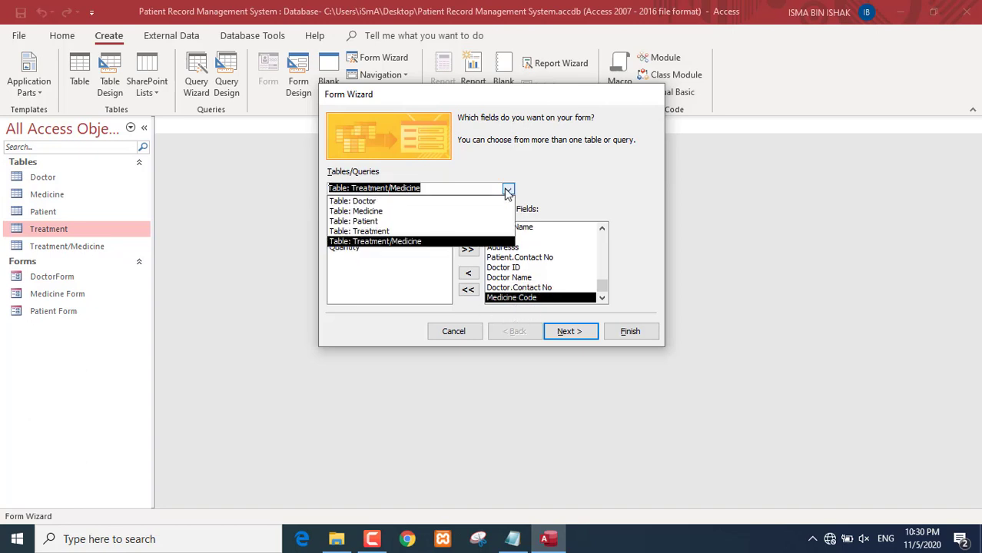
{"action": "left_click", "coordinate": [484, 214]}
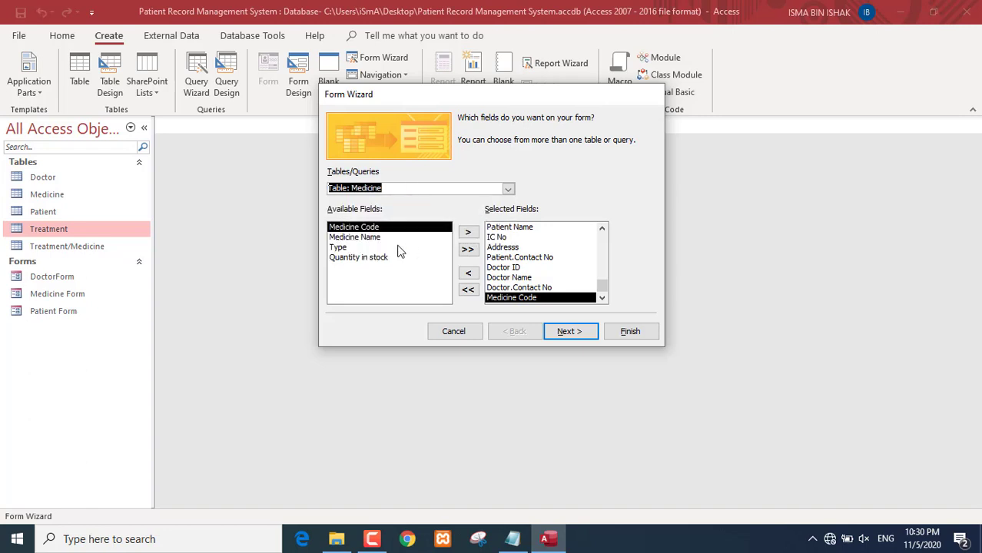
{"action": "left_click", "coordinate": [364, 238]}
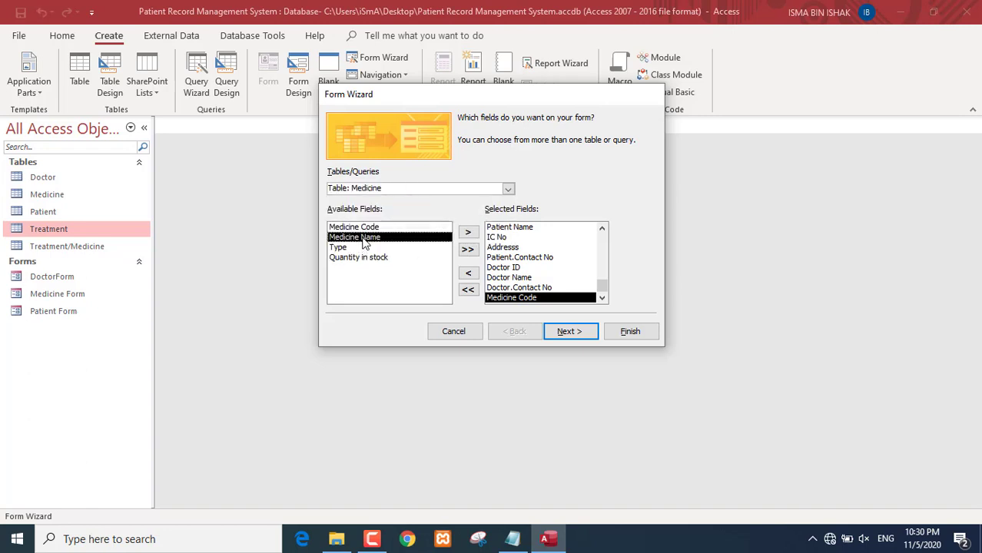
{"action": "left_click", "coordinate": [469, 232]}
{"action": "left_click", "coordinate": [468, 233]}
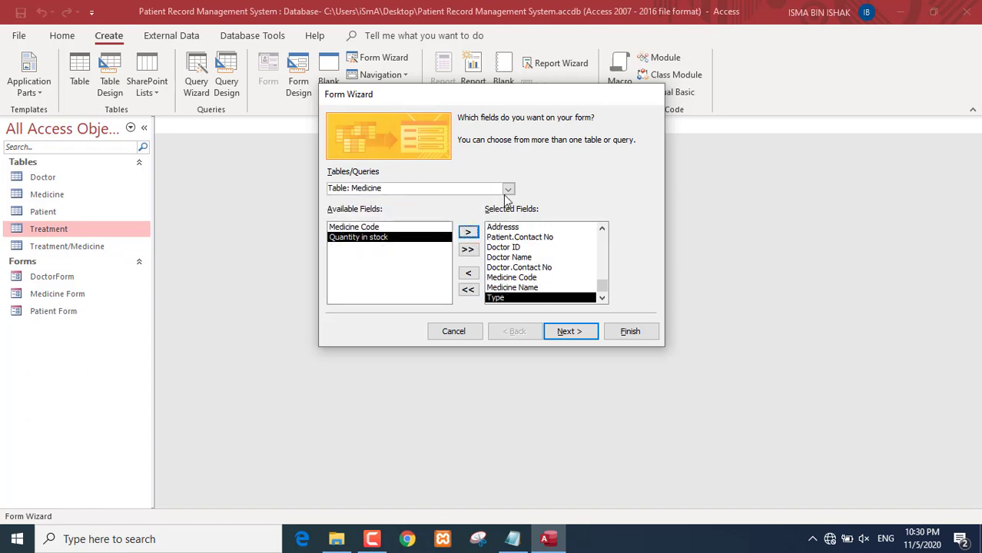
- Add Taken Time and Quantity from the Treatment/Medicine table to the form's selected fields and accept the field selection
{"action": "left_click", "coordinate": [508, 189]}
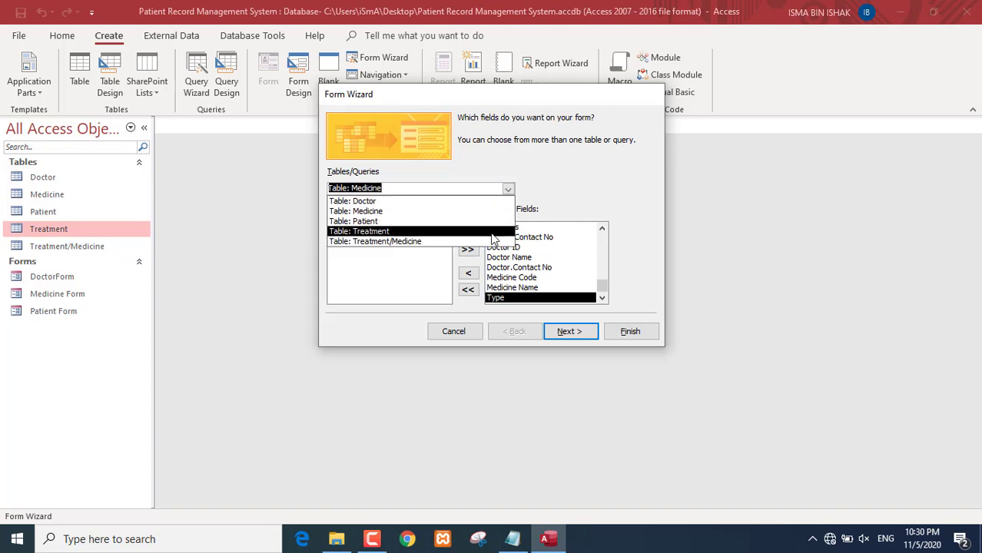
{"action": "left_click", "coordinate": [468, 242]}
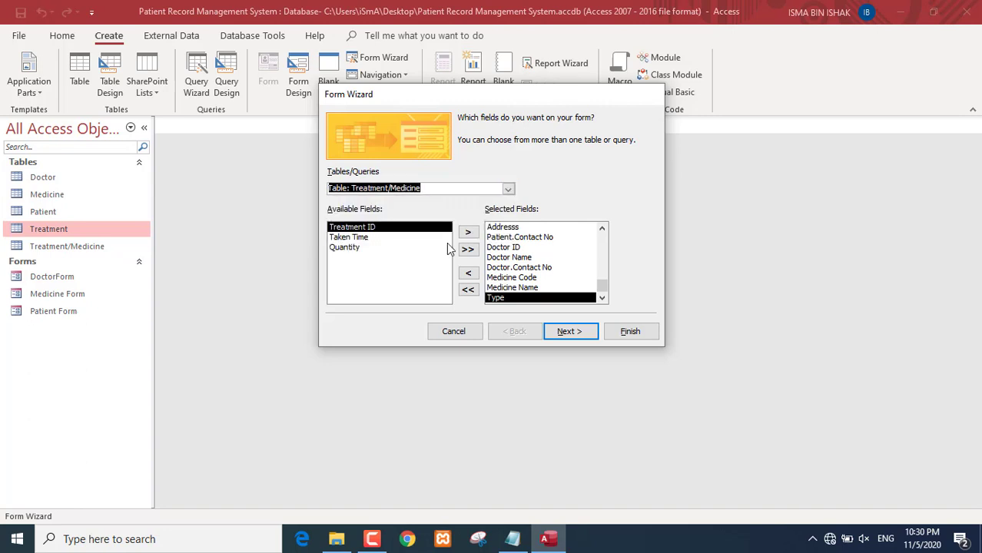
{"action": "left_click", "coordinate": [354, 238]}
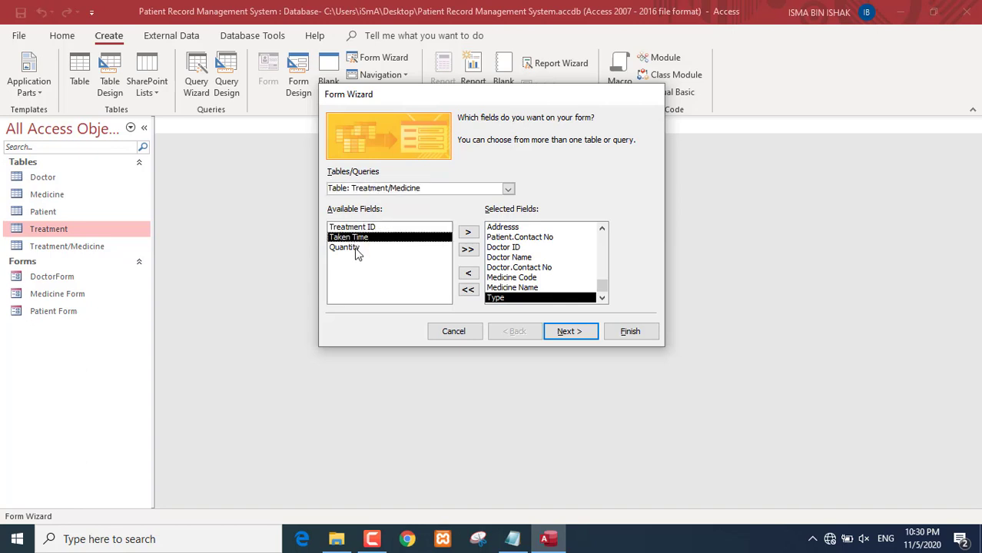
{"action": "left_click", "coordinate": [468, 233]}
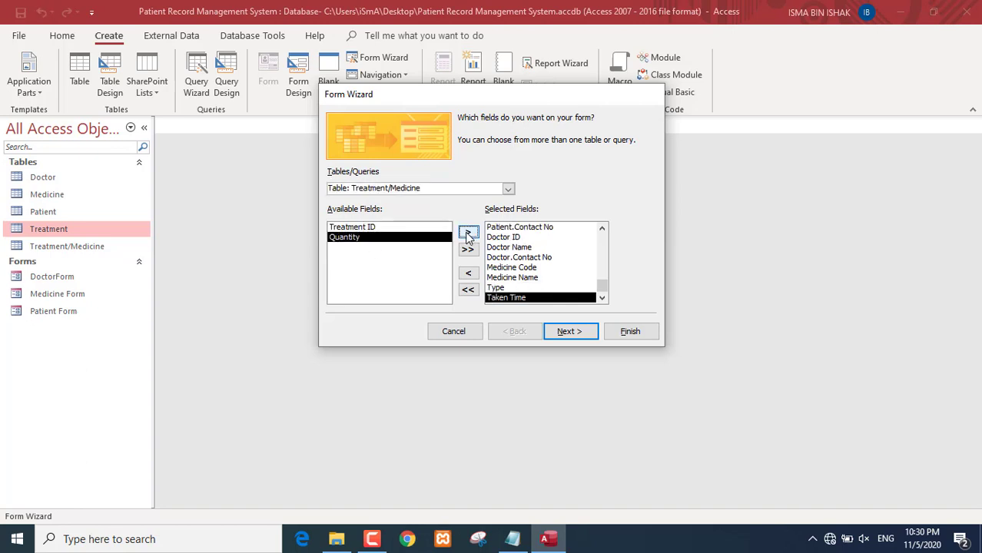
{"action": "left_click", "coordinate": [467, 233]}
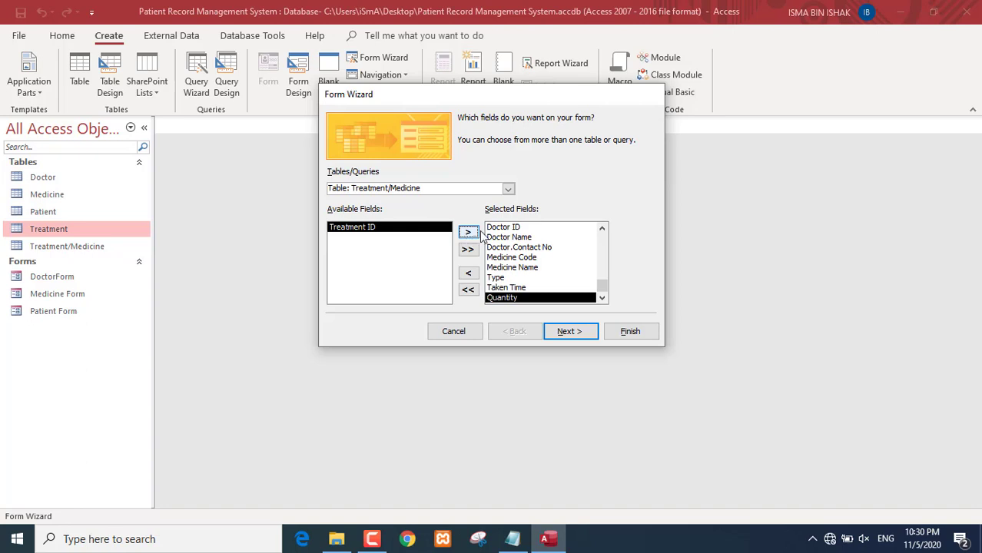
{"action": "left_click", "coordinate": [590, 336]}
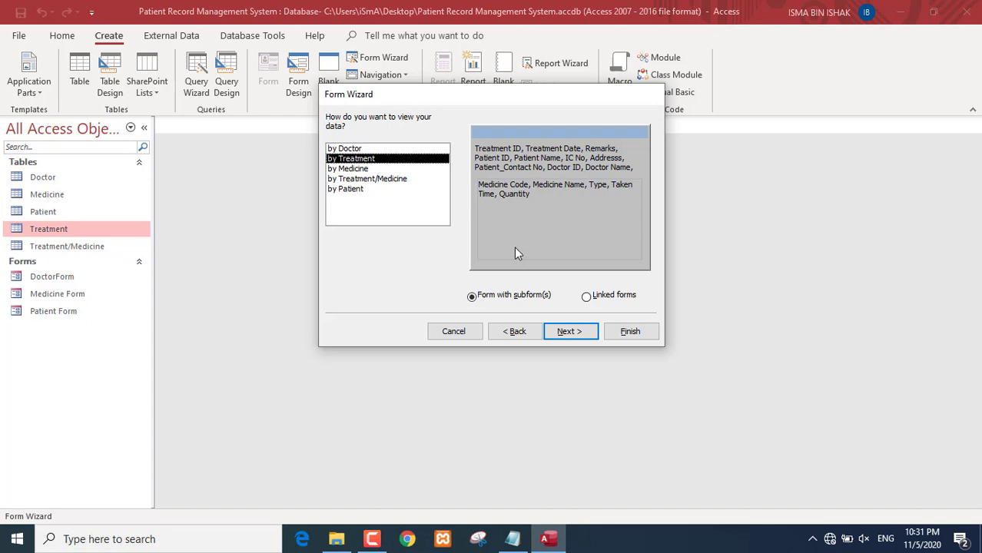
- Arrange the data by Treatment as a form with subforms and choose the Tabular layout for the subform
{"action": "left_click", "coordinate": [587, 297]}
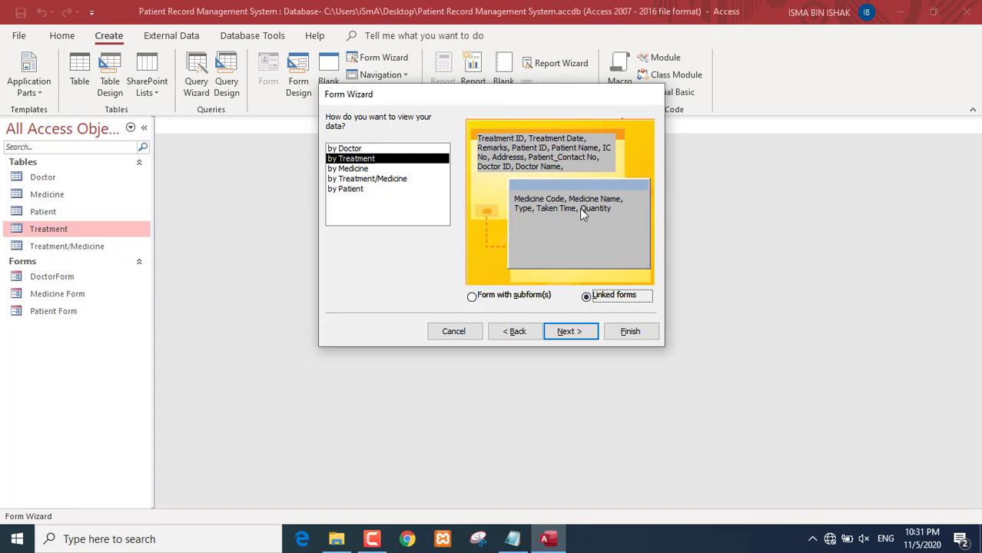
{"action": "left_click", "coordinate": [472, 296]}
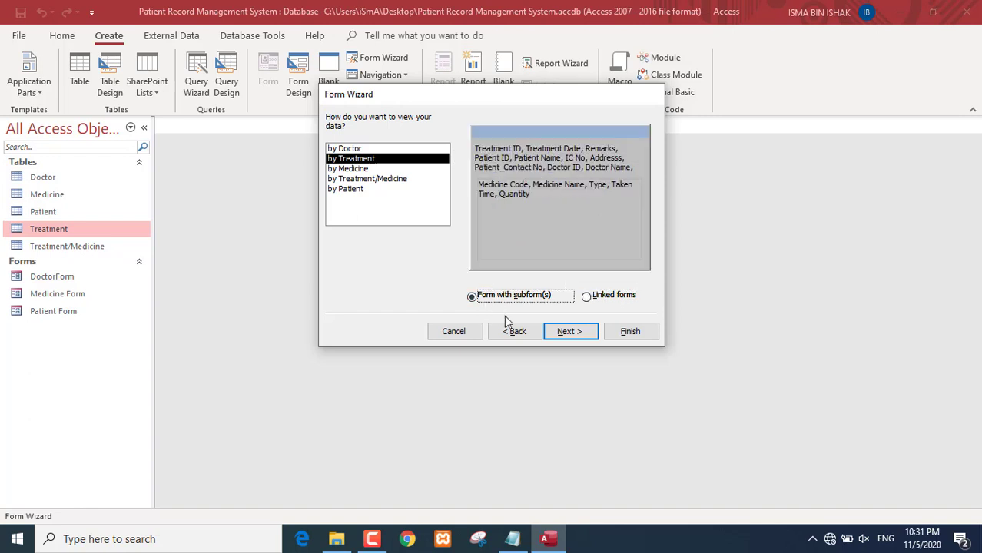
{"action": "left_click", "coordinate": [553, 335]}
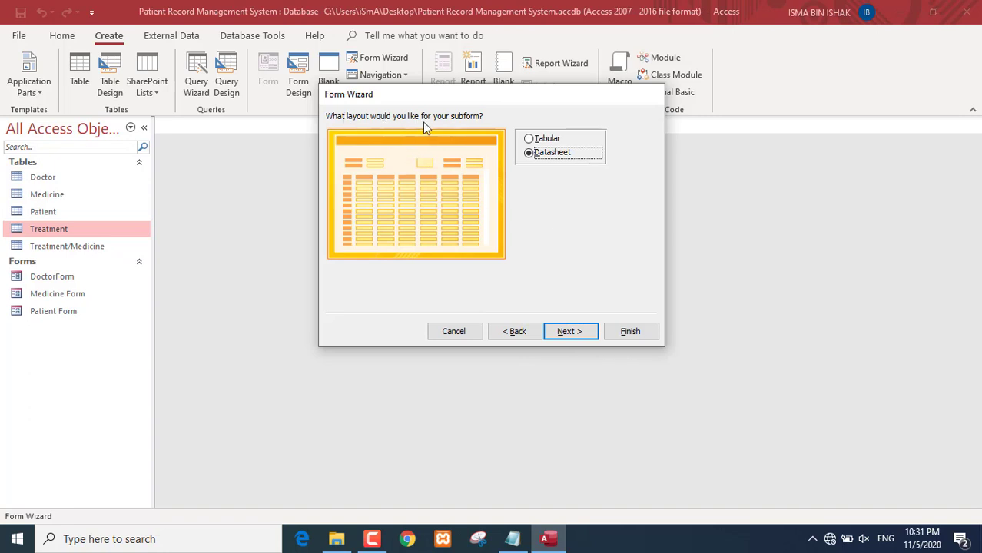
{"action": "left_click", "coordinate": [530, 139]}
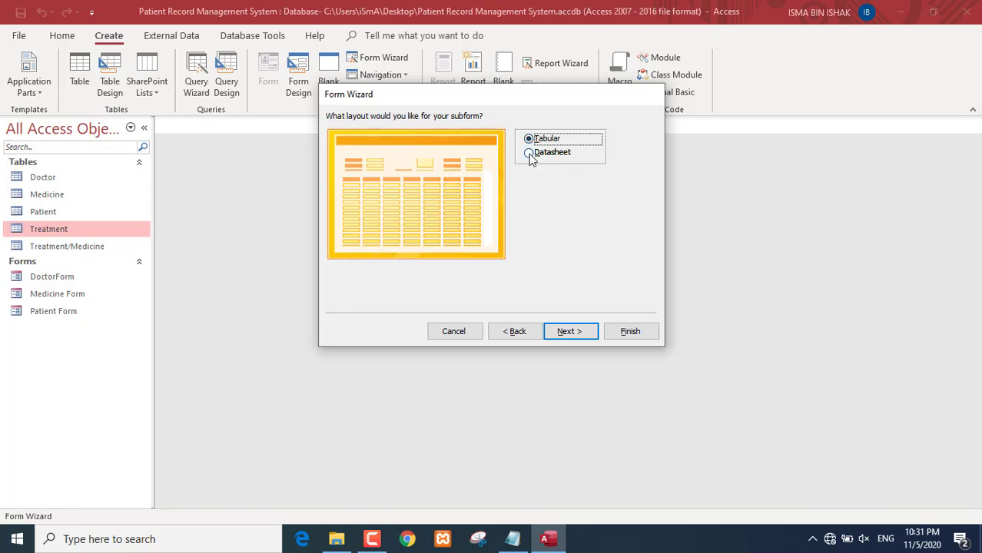
{"action": "left_click", "coordinate": [529, 153]}
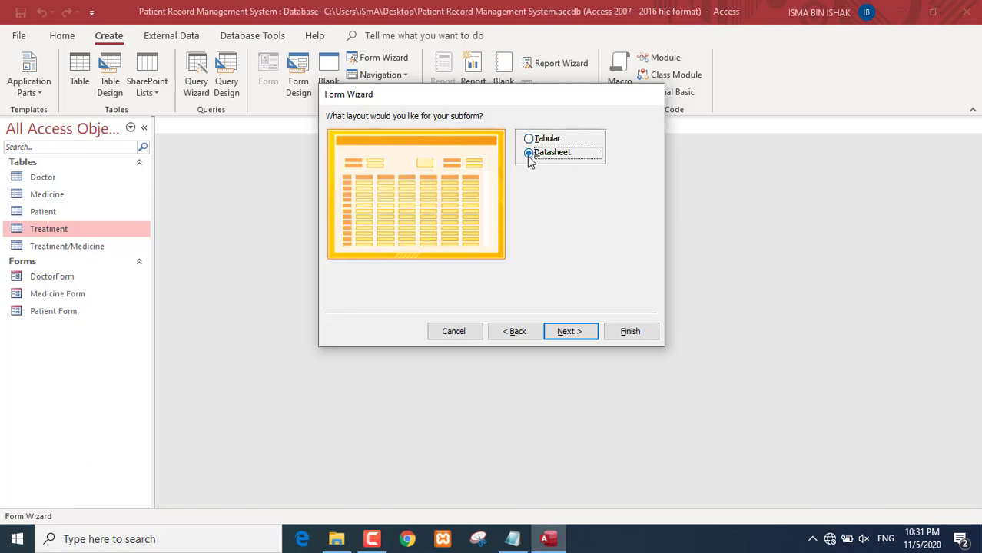
{"action": "left_click", "coordinate": [529, 138]}
{"action": "left_click", "coordinate": [565, 330]}
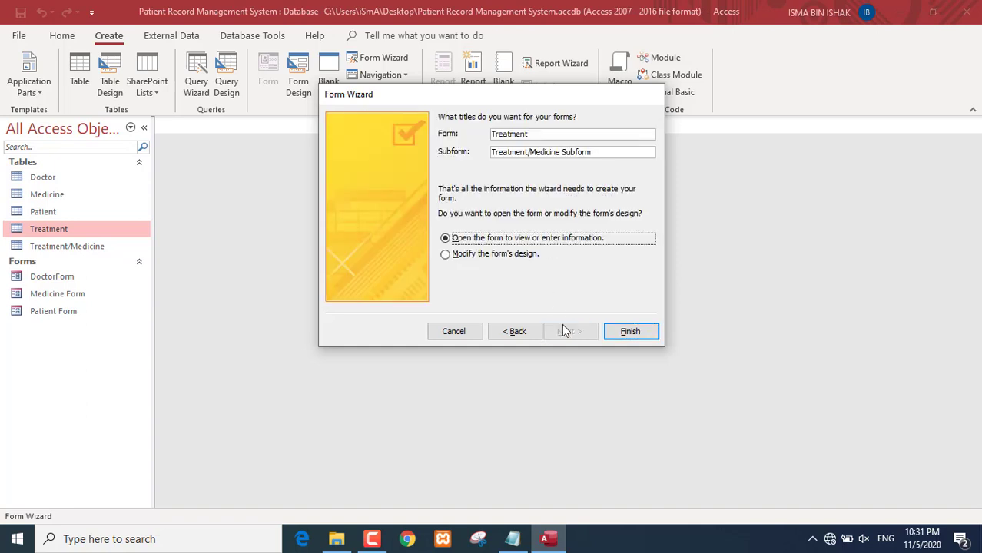
- Title the form Treatment Mainform and the subform Treatment Subform, and finish creating them
{"action": "left_click", "coordinate": [550, 135]}
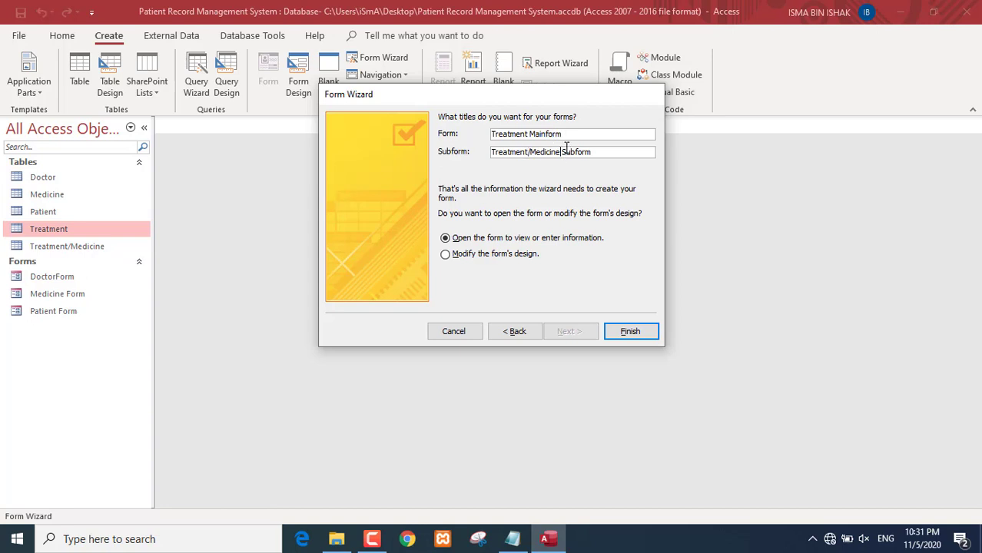
{"action": "key", "text": "BackSpace"}
{"action": "key", "text": "BackSpace"}
{"action": "key", "text": "BackSpace"}
{"action": "key", "text": "BackSpace"}
{"action": "key", "text": "BackSpace"}
{"action": "key", "text": "BackSpace"}
{"action": "key", "text": "BackSpace"}
{"action": "key", "text": "BackSpace"}
{"action": "key", "text": "BackSpace"}
{"action": "key", "text": "BackSpace"}
{"action": "left_click", "coordinate": [644, 332]}
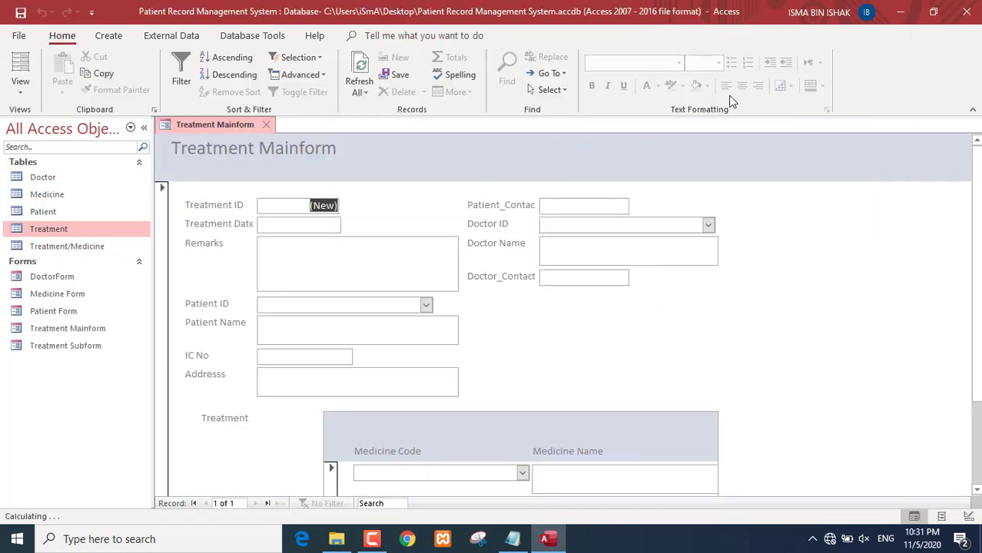
- Collapse the list of database objects, switch Treatment Mainform to Design View and close the property sheet
{"action": "left_click", "coordinate": [144, 127]}
{"action": "scroll", "coordinate": [373, 296], "scroll_direction": "down", "scroll_amount": 3}
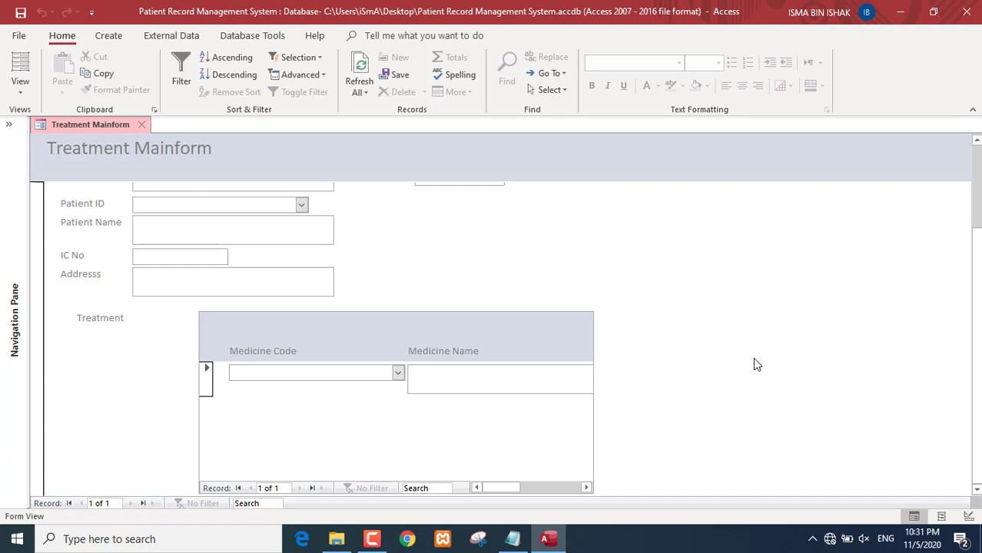
{"action": "scroll", "coordinate": [609, 348], "scroll_direction": "up", "scroll_amount": 3}
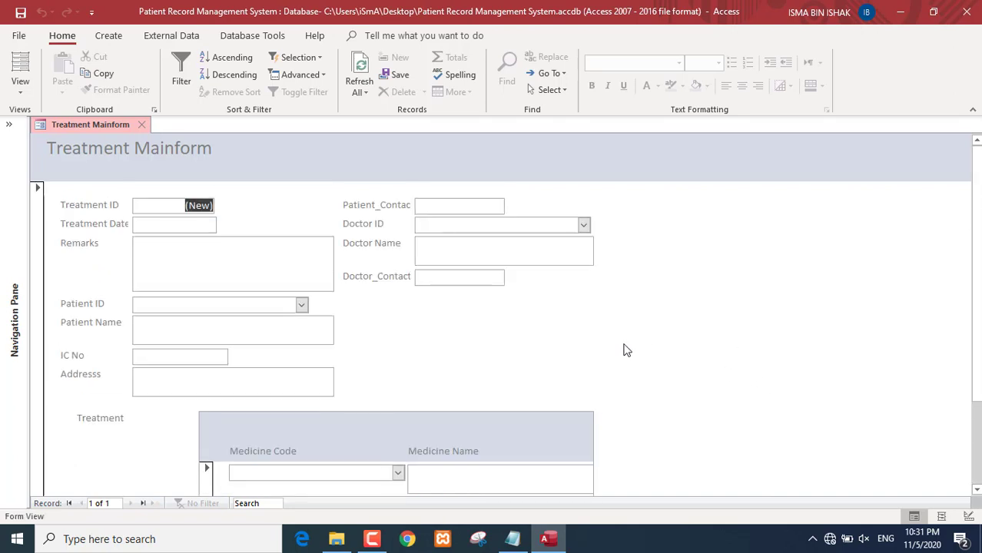
{"action": "right_click", "coordinate": [735, 244]}
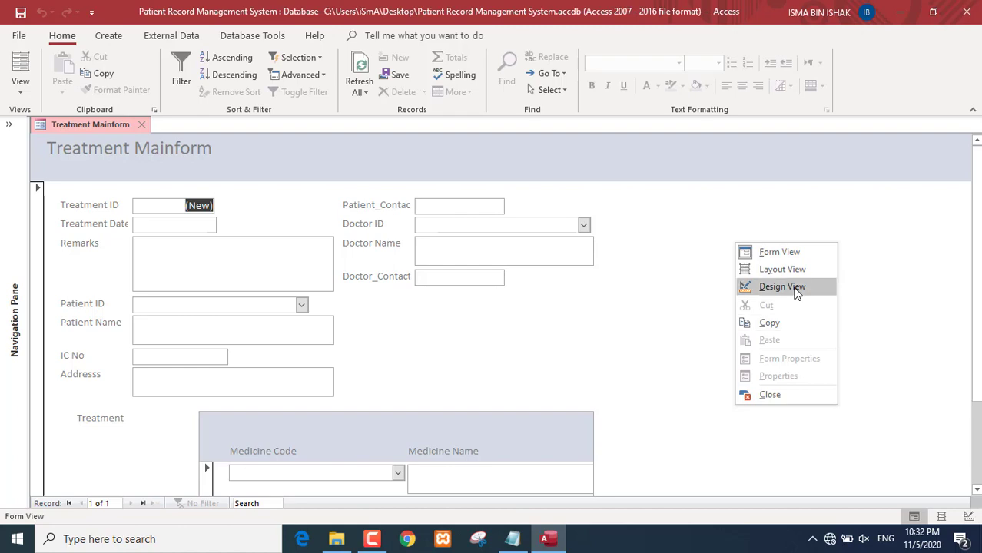
{"action": "left_click", "coordinate": [795, 289]}
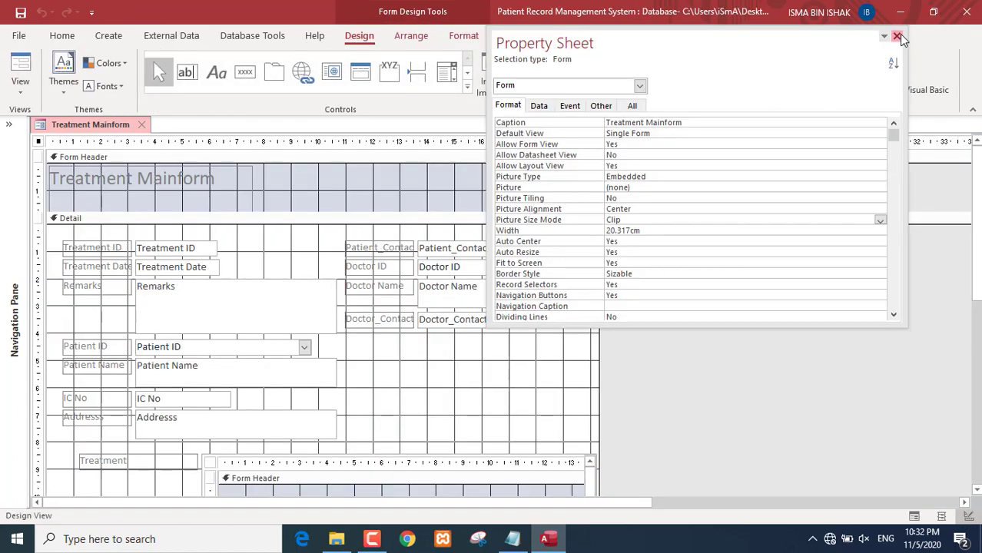
{"action": "left_click", "coordinate": [896, 37]}
- Widen the form to about 30 cm, move the patient contact and doctor fields to the empty area, and place the doctor fields lower
{"action": "left_click_drag", "start_coordinate": [603, 182], "coordinate": [870, 190]}
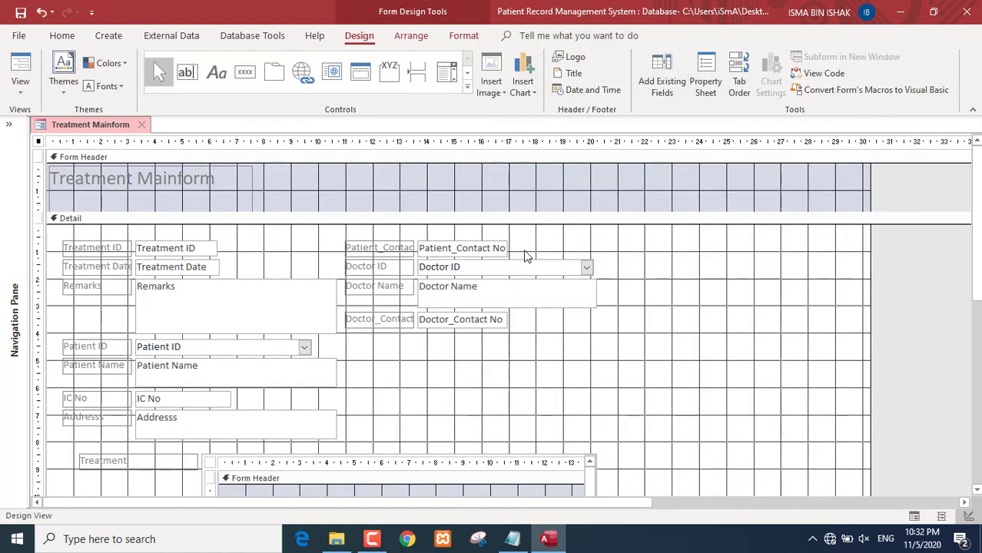
{"action": "left_click_drag", "start_coordinate": [561, 229], "coordinate": [697, 330]}
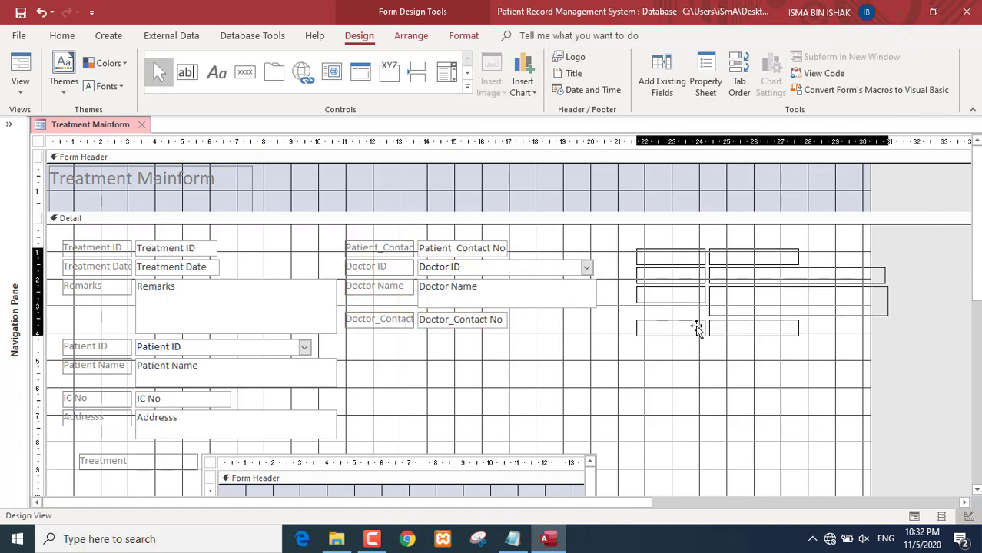
{"action": "left_click_drag", "start_coordinate": [771, 366], "coordinate": [739, 350]}
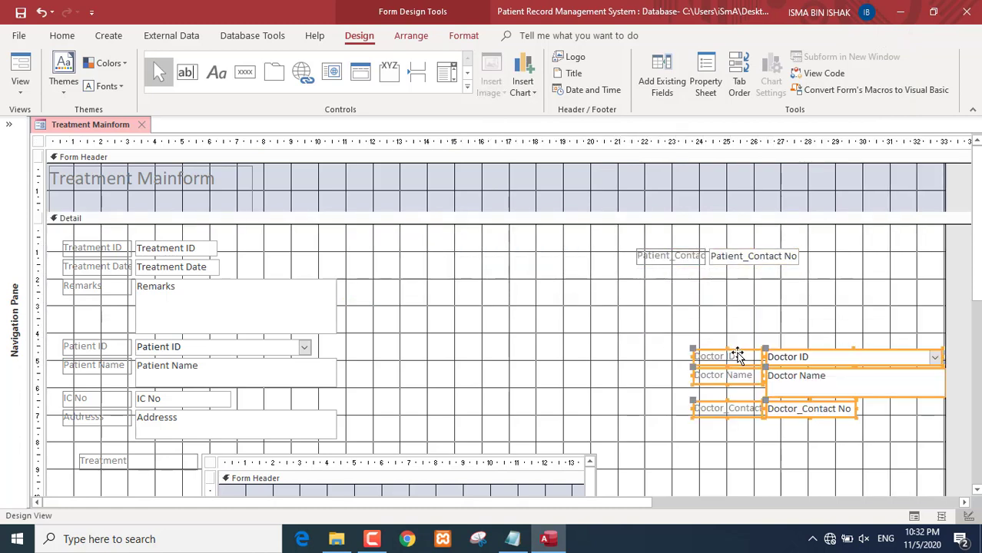
- Group the Doctor ID, Doctor Name and Doctor Contact No fields into a stacked layout
{"action": "left_click_drag", "start_coordinate": [672, 332], "coordinate": [815, 408]}
{"action": "right_click", "coordinate": [817, 359]}
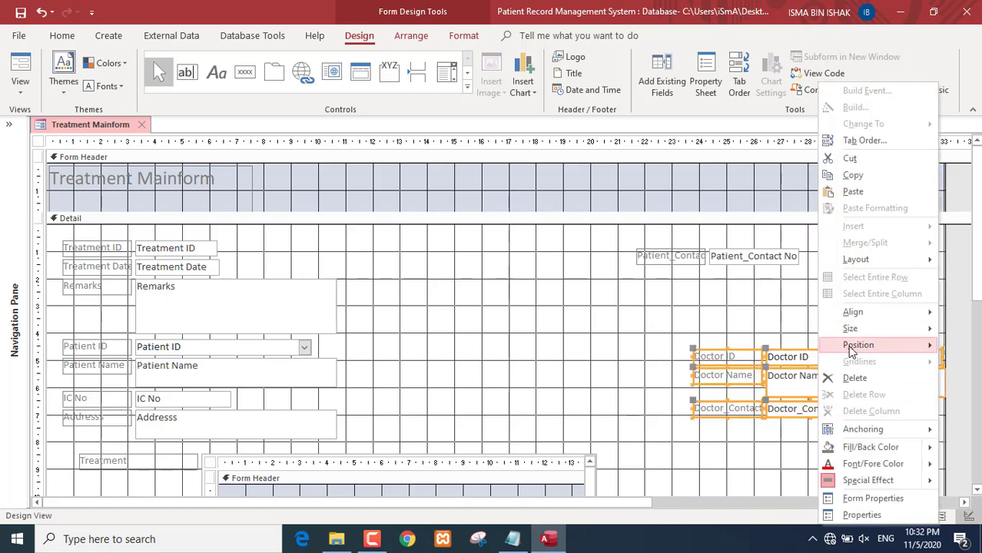
{"action": "left_click_drag", "start_coordinate": [687, 321], "coordinate": [859, 428]}
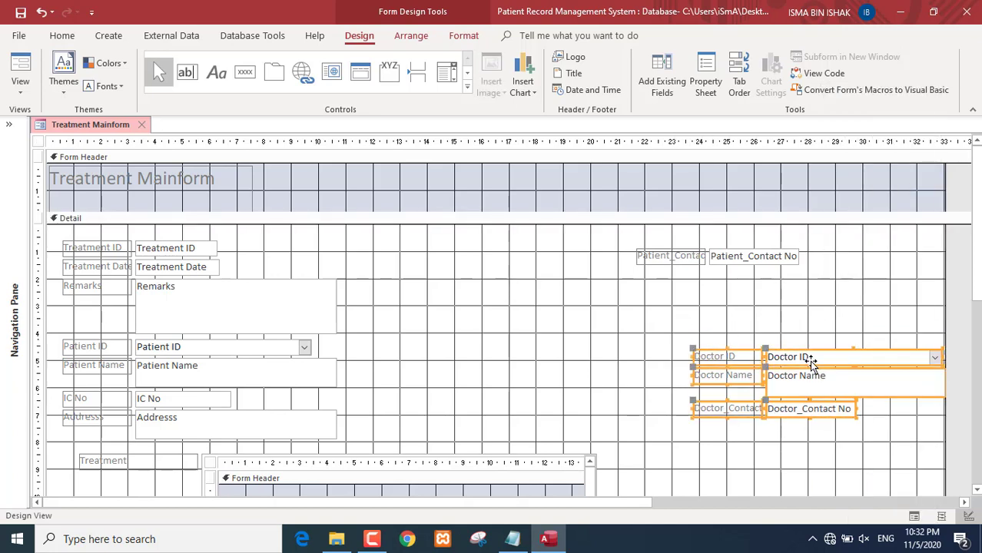
{"action": "right_click", "coordinate": [809, 360]}
{"action": "mouse_move", "coordinate": [847, 263]}
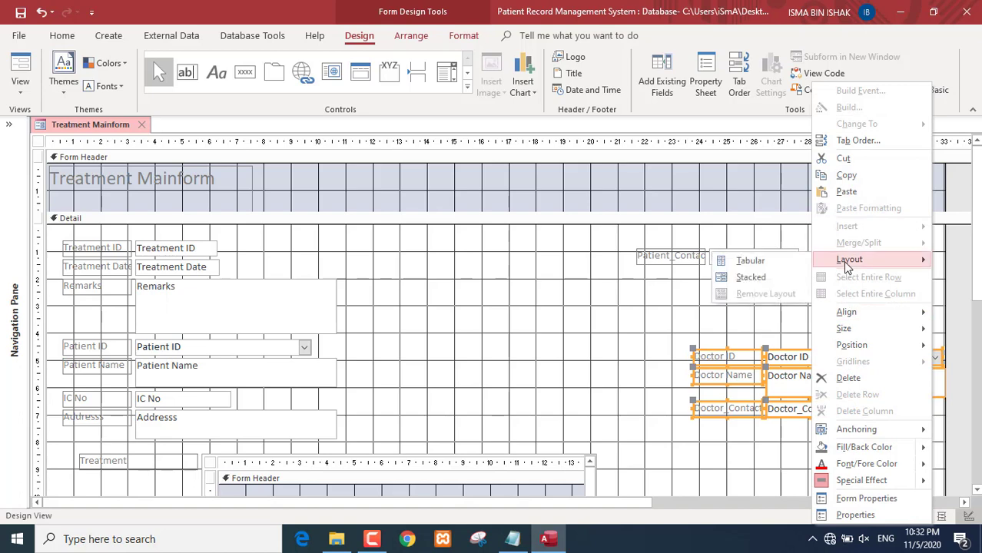
{"action": "left_click", "coordinate": [763, 273]}
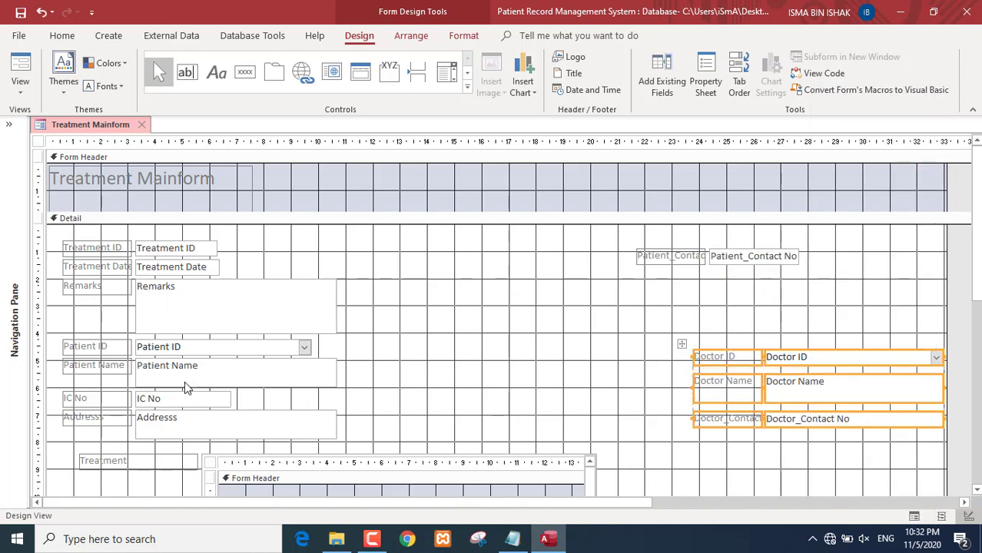
- Move the patient fields beside the treatment fields and place Patient Contact No directly below Addresss
{"action": "left_click_drag", "start_coordinate": [359, 336], "coordinate": [167, 405]}
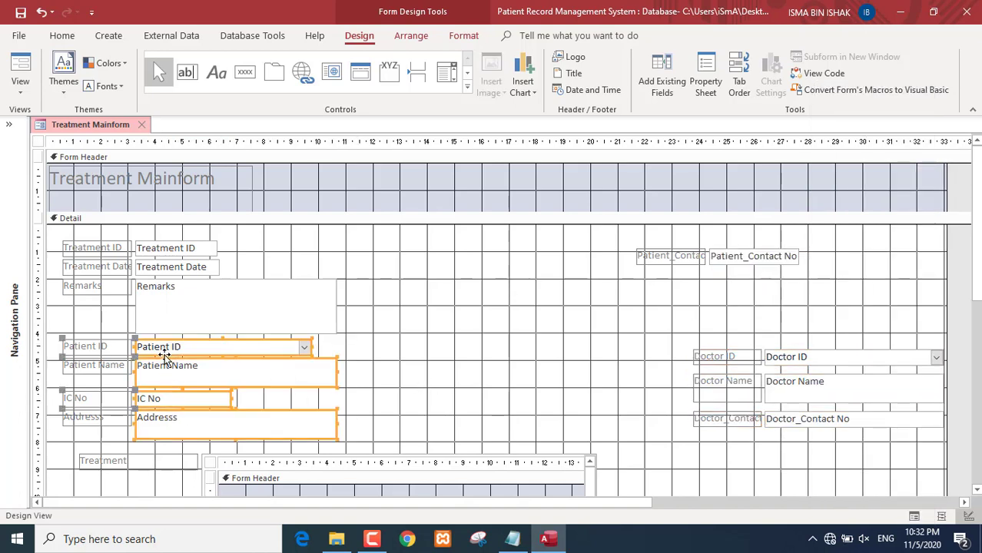
{"action": "left_click_drag", "start_coordinate": [157, 362], "coordinate": [445, 261]}
{"action": "left_click_drag", "start_coordinate": [730, 261], "coordinate": [448, 365]}
- Group the five patient fields, from Patient ID to Patient Contact No, into a stacked layout
{"action": "left_click_drag", "start_coordinate": [553, 421], "coordinate": [373, 244]}
{"action": "right_click", "coordinate": [456, 256]}
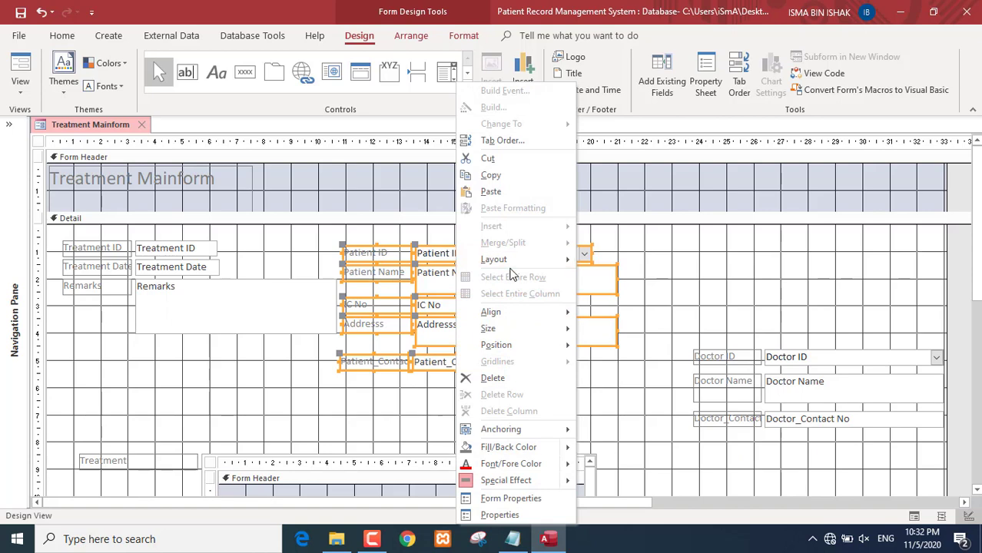
{"action": "mouse_move", "coordinate": [511, 259]}
{"action": "left_click", "coordinate": [607, 277]}
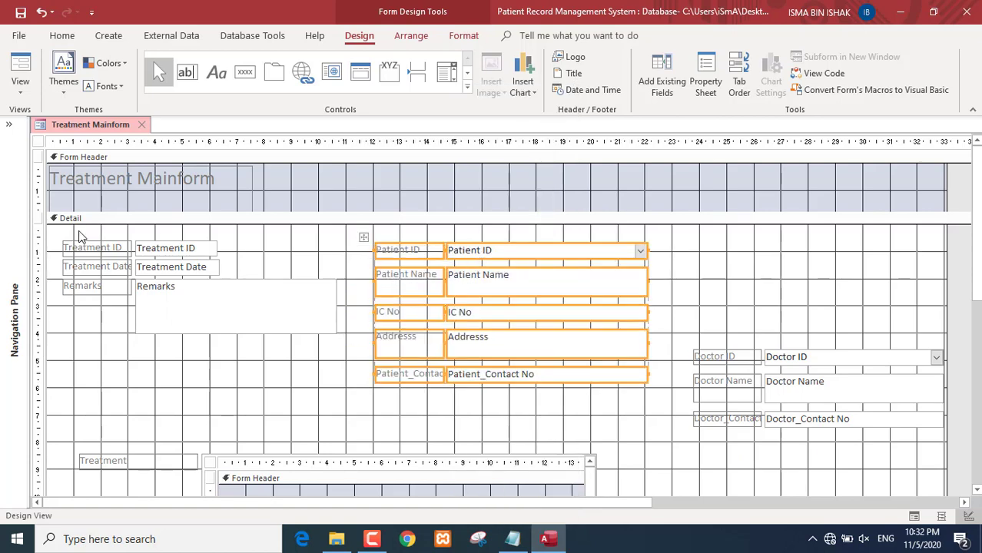
- Group Treatment ID, Treatment Date and Remarks into a stacked layout and shift it slightly up in the Detail section
{"action": "left_click_drag", "start_coordinate": [65, 235], "coordinate": [188, 311]}
{"action": "right_click", "coordinate": [189, 312]}
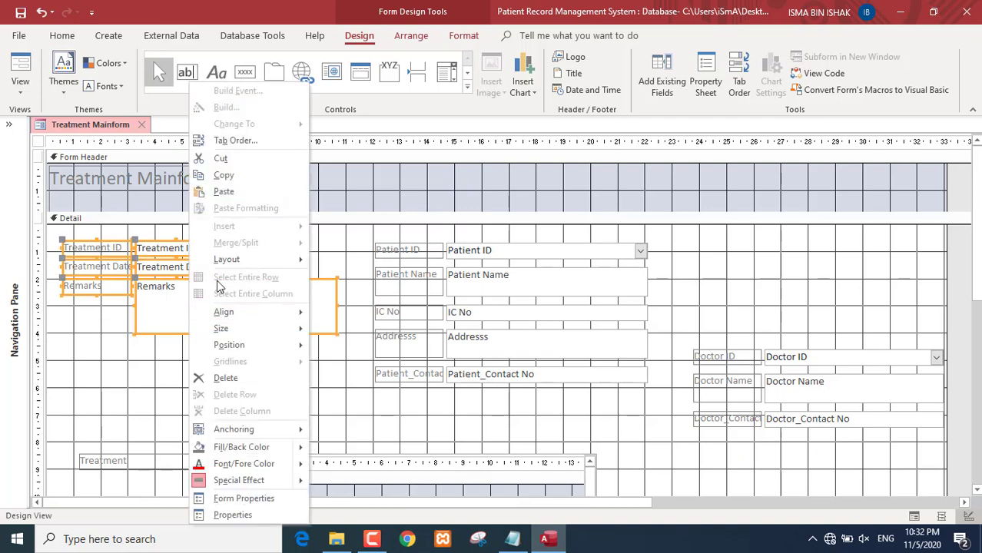
{"action": "mouse_move", "coordinate": [306, 262]}
{"action": "left_click", "coordinate": [347, 277]}
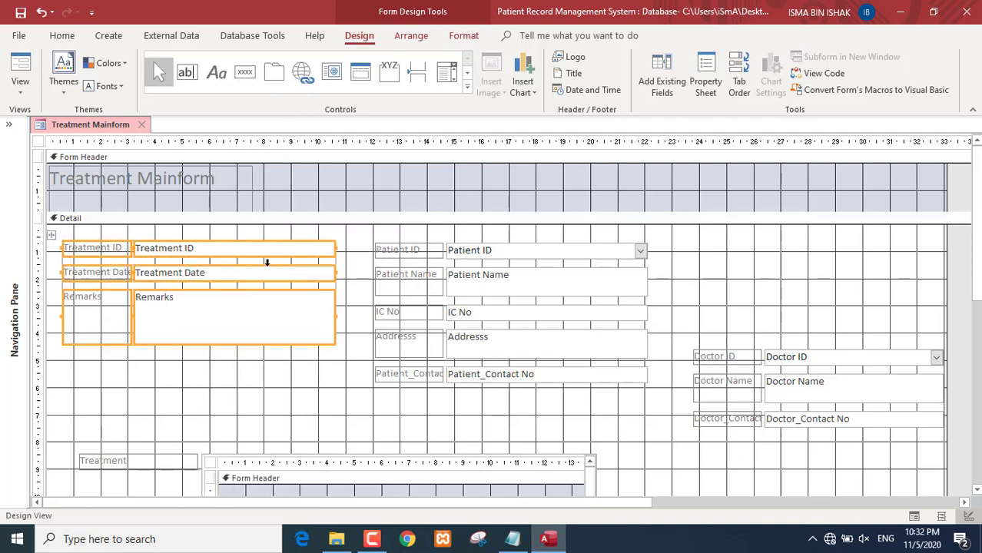
{"action": "left_click_drag", "start_coordinate": [115, 250], "coordinate": [117, 242]}
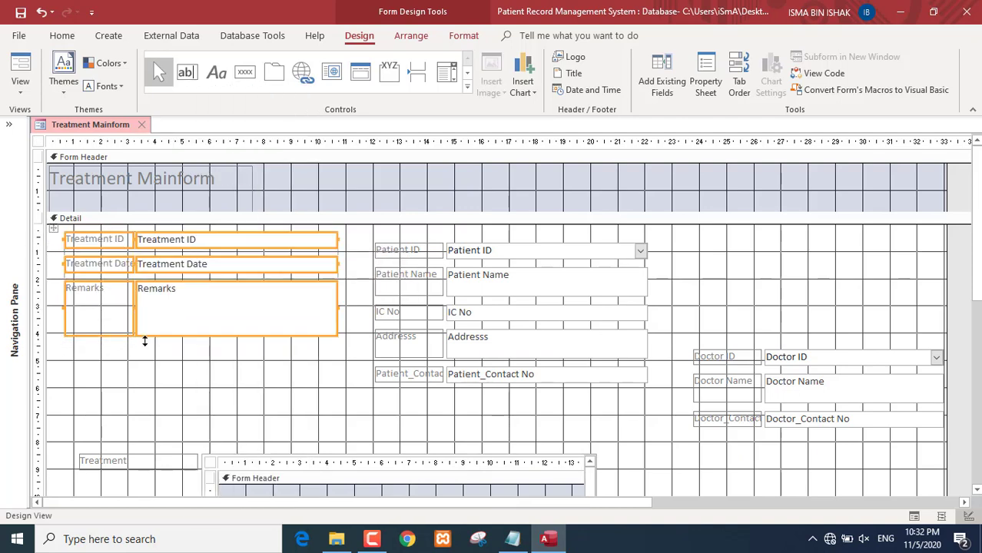
- Widen the label column of the treatment fields so the Treatment Date label fits completely
{"action": "left_click", "coordinate": [115, 342]}
{"action": "left_click_drag", "start_coordinate": [94, 370], "coordinate": [51, 235]}
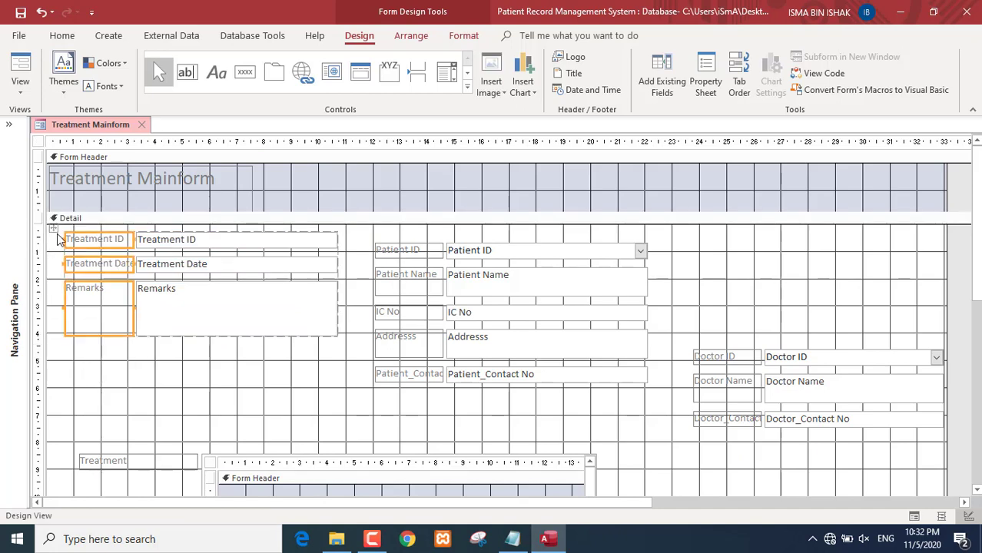
{"action": "left_click", "coordinate": [64, 239]}
{"action": "left_click_drag", "start_coordinate": [82, 343], "coordinate": [69, 246]}
{"action": "left_click", "coordinate": [69, 240]}
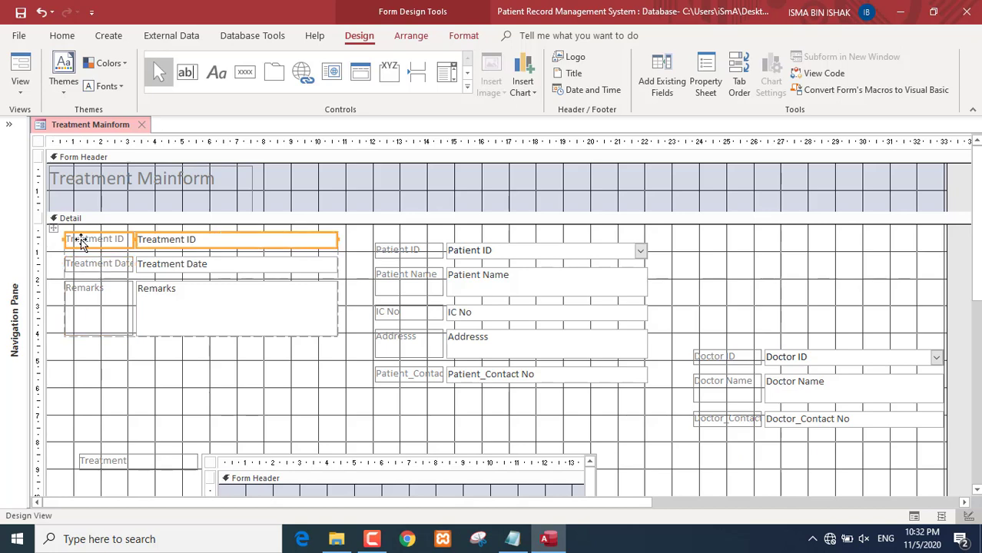
{"action": "left_click_drag", "start_coordinate": [111, 358], "coordinate": [86, 223]}
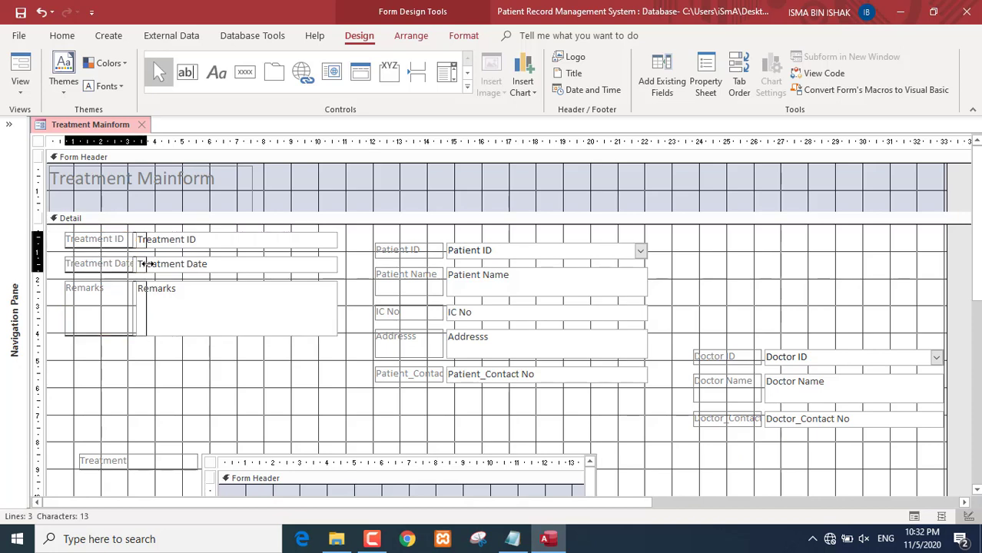
{"action": "left_click_drag", "start_coordinate": [132, 263], "coordinate": [151, 264]}
{"action": "left_click", "coordinate": [348, 376]}
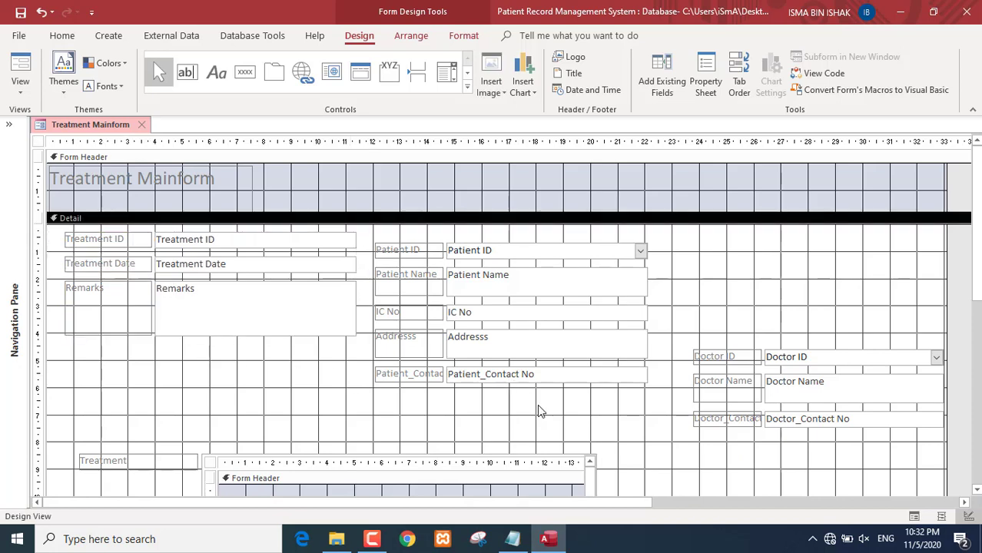
- Move the patient fields level with the Treatment ID row and shorten the Patient_Contact No label to "Contact No"
{"action": "left_click_drag", "start_coordinate": [538, 407], "coordinate": [430, 234]}
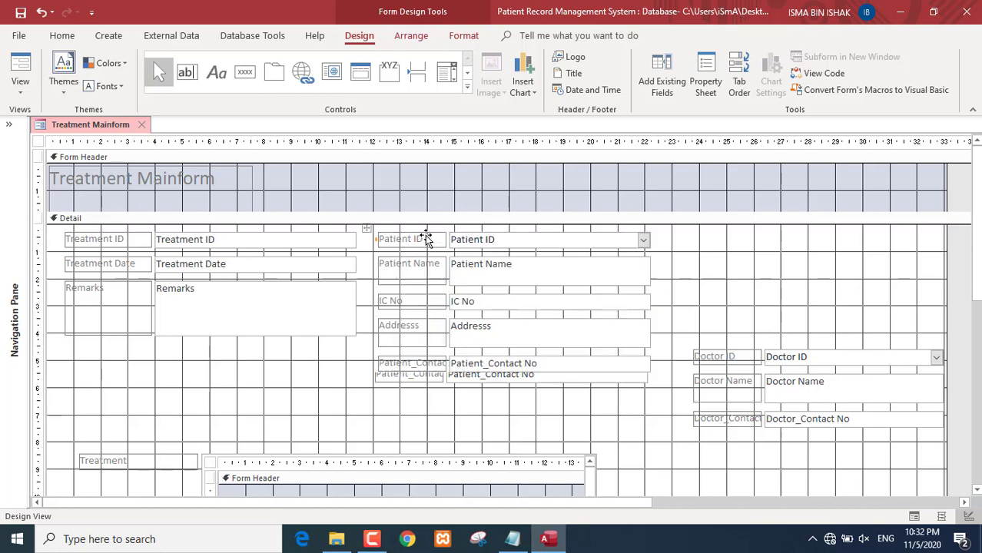
{"action": "left_click", "coordinate": [470, 384]}
{"action": "left_click", "coordinate": [422, 366]}
{"action": "left_click", "coordinate": [417, 364]}
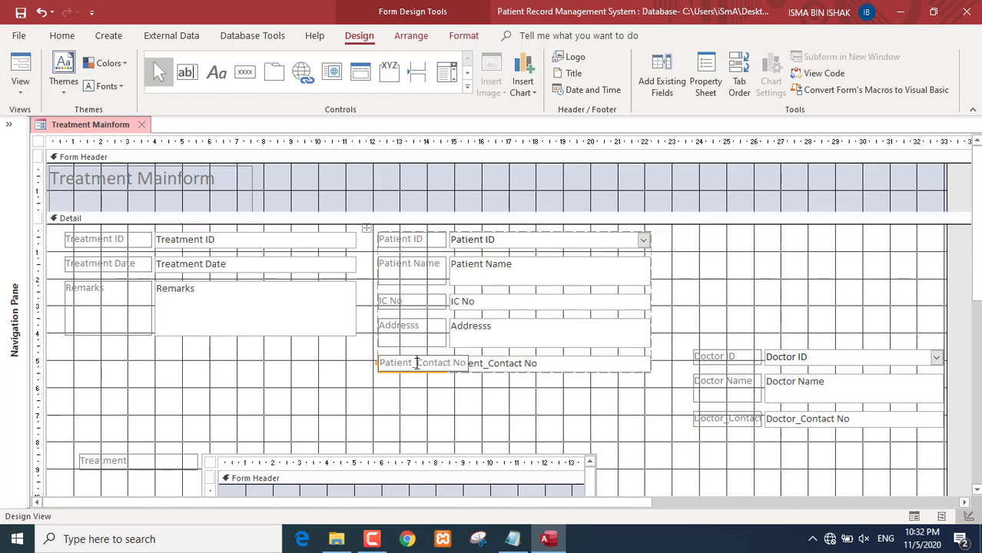
{"action": "left_click_drag", "start_coordinate": [416, 364], "coordinate": [372, 364]}
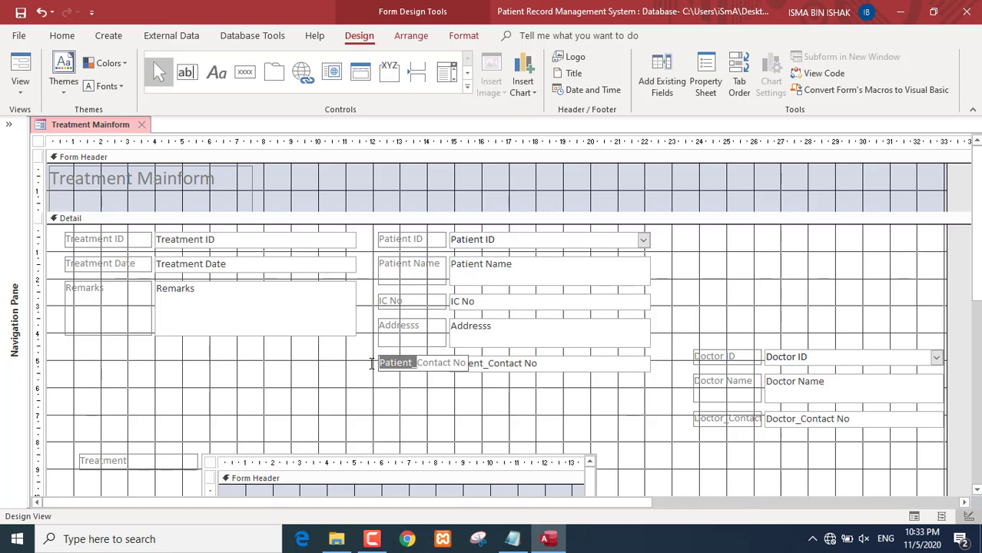
{"action": "key", "text": "BackSpace"}
{"action": "left_click", "coordinate": [478, 364]}
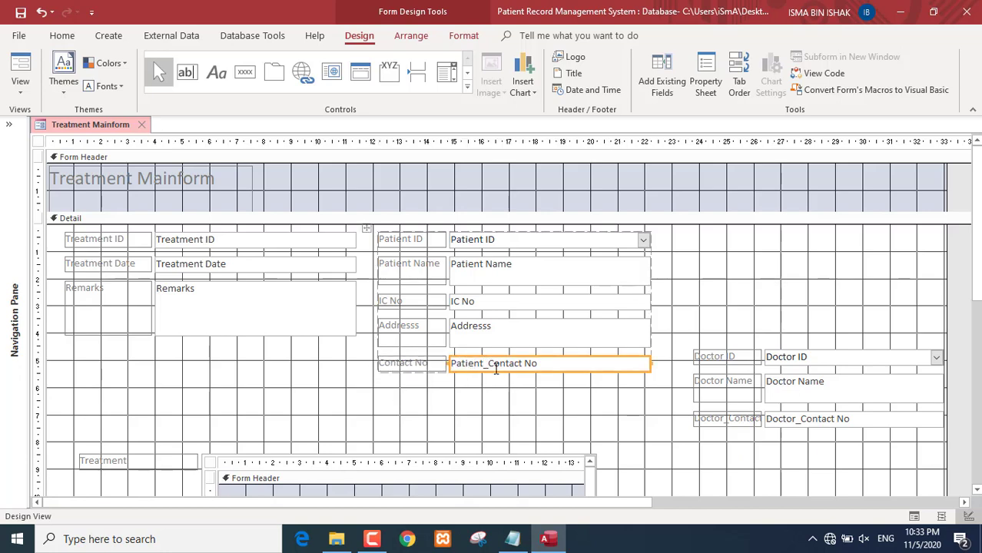
{"action": "left_click", "coordinate": [404, 366]}
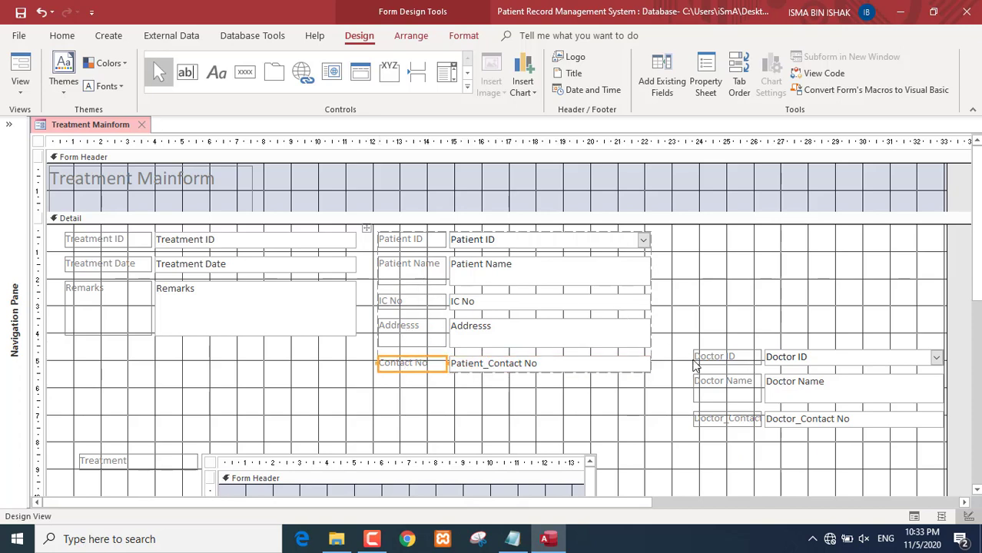
- Place the doctor fields directly below Remarks and shorten the Doctor_Contact No label to "Contact No"
{"action": "left_click_drag", "start_coordinate": [712, 324], "coordinate": [61, 415]}
{"action": "left_click", "coordinate": [335, 428]}
{"action": "left_click", "coordinate": [107, 416]}
{"action": "left_click", "coordinate": [108, 416]}
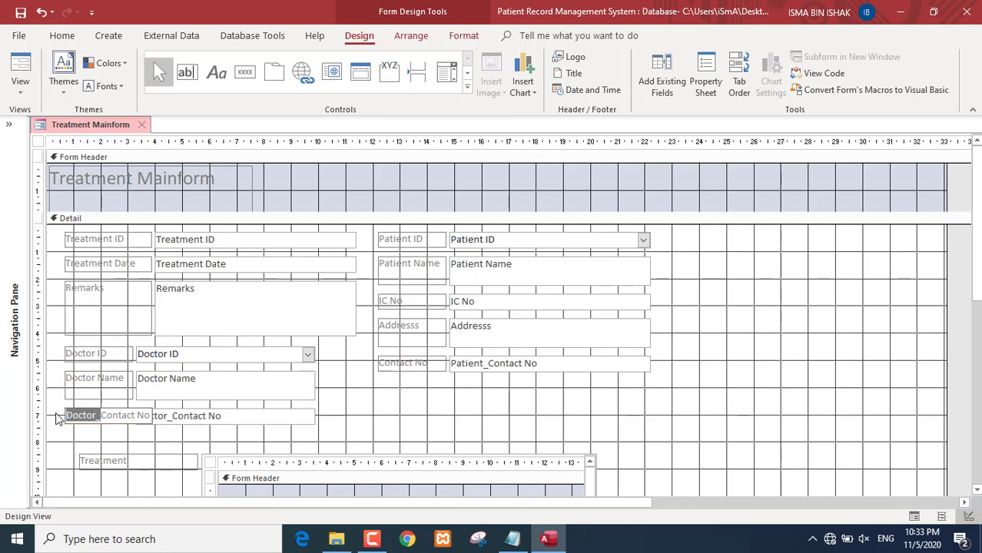
{"action": "key", "text": "Delete"}
{"action": "left_click", "coordinate": [412, 401]}
- Set the font color of all controls on the main form to Automatic black
{"action": "key", "text": "ctrl+a"}
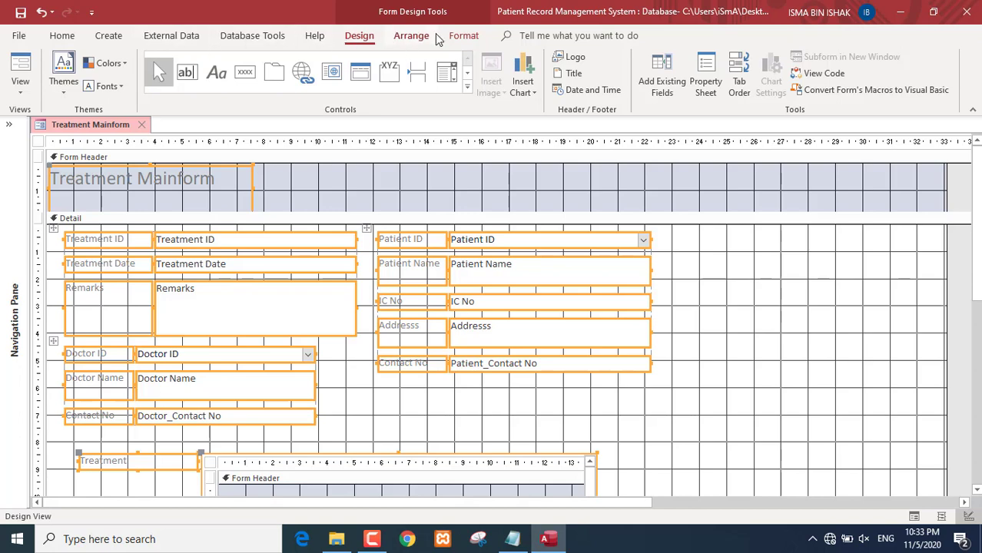
{"action": "left_click", "coordinate": [463, 36]}
{"action": "left_click", "coordinate": [177, 86]}
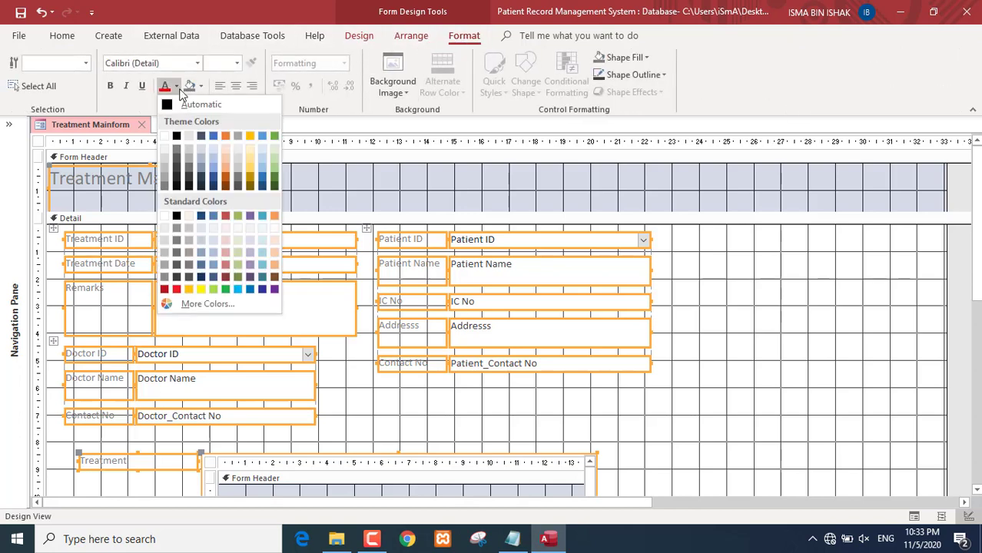
{"action": "left_click", "coordinate": [168, 106]}
{"action": "left_click", "coordinate": [736, 266]}
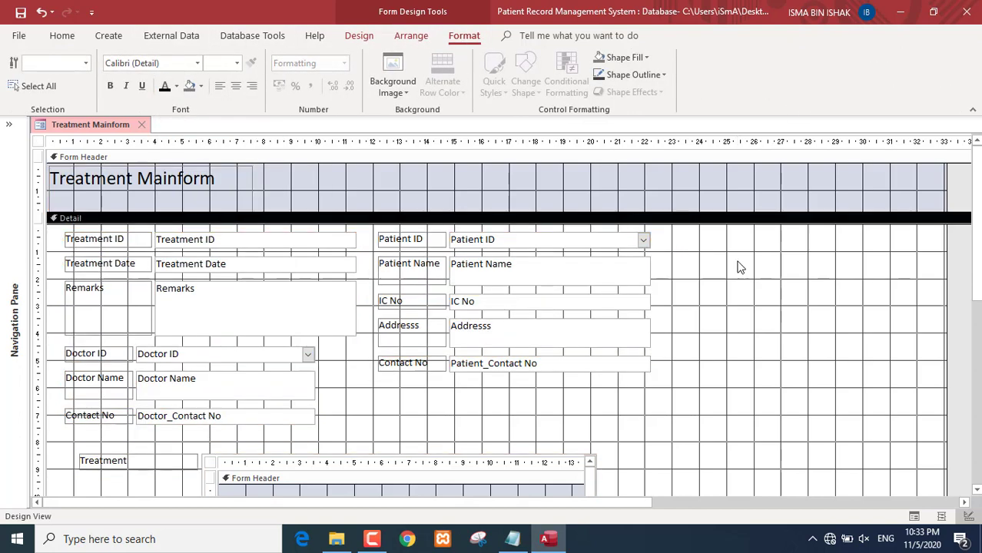
- Move the treatment subform and its label below the doctor fields, aligned with their left edge and with the label above the subform
{"action": "scroll", "coordinate": [738, 267], "scroll_direction": "down", "scroll_amount": 5}
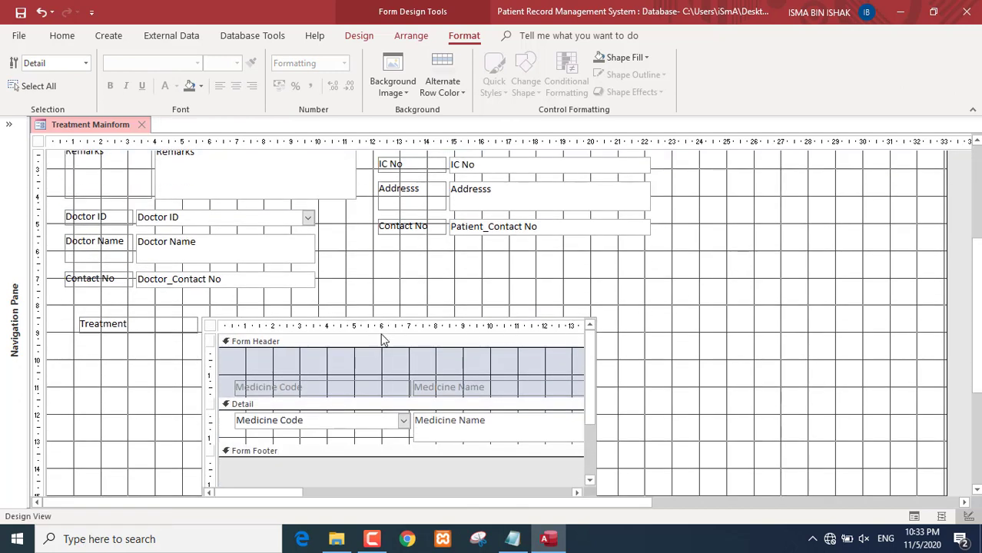
{"action": "left_click_drag", "start_coordinate": [209, 326], "coordinate": [392, 328]}
{"action": "left_click", "coordinate": [357, 333]}
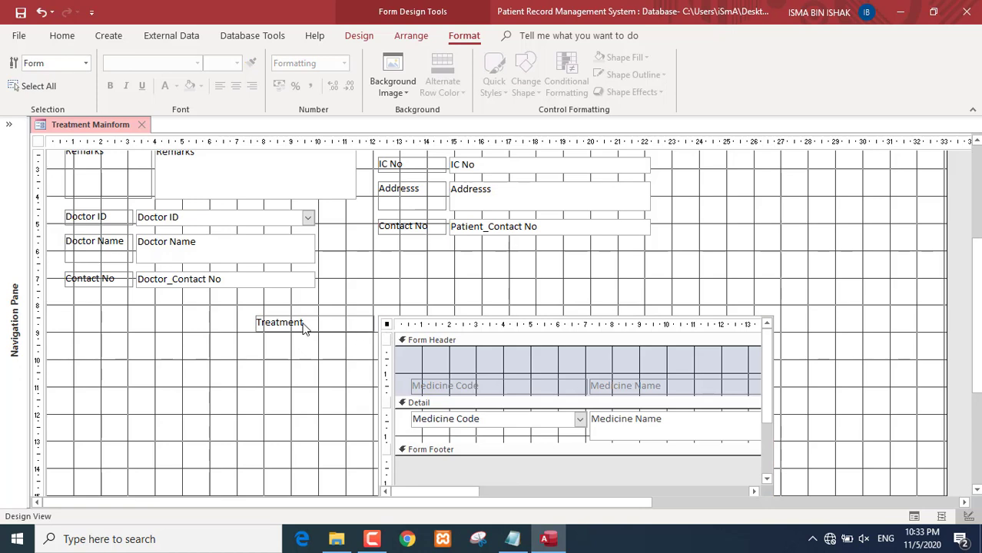
{"action": "left_click", "coordinate": [303, 324]}
{"action": "left_click", "coordinate": [385, 319]}
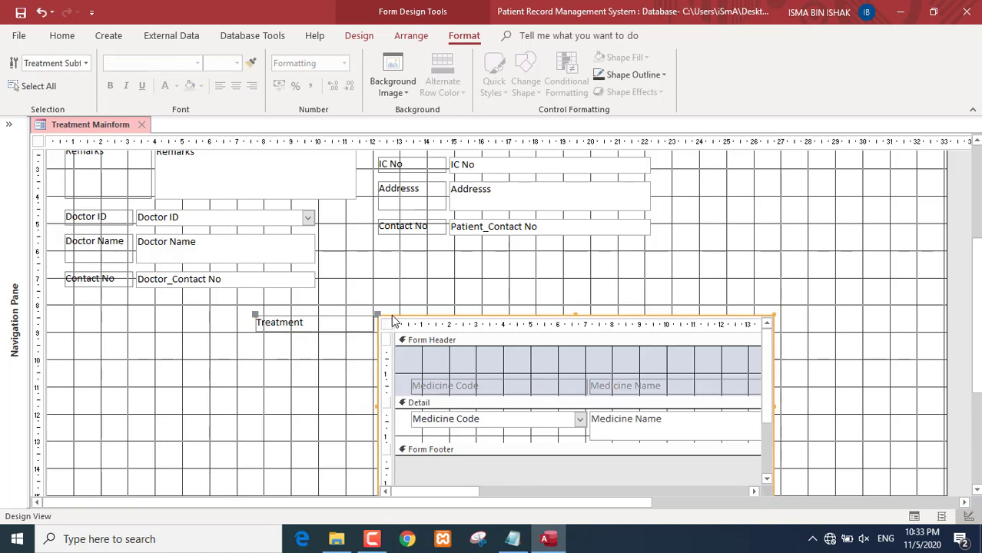
{"action": "left_click_drag", "start_coordinate": [398, 315], "coordinate": [454, 301]}
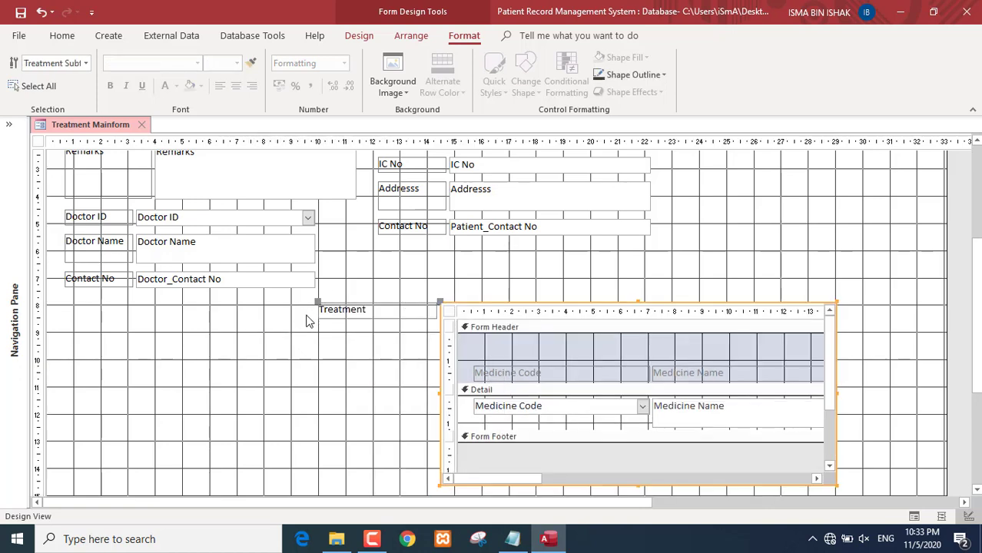
{"action": "left_click_drag", "start_coordinate": [462, 285], "coordinate": [603, 368]}
{"action": "left_click", "coordinate": [317, 304]}
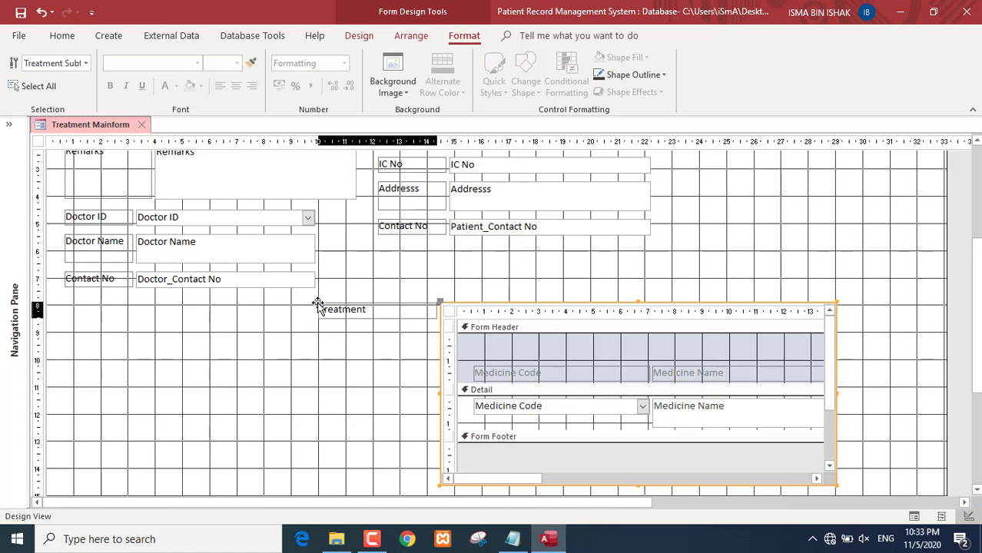
{"action": "left_click_drag", "start_coordinate": [318, 303], "coordinate": [65, 300]}
- Change the subform label's caption to "Medicine List" and close the property sheet
{"action": "double_click", "coordinate": [124, 303]}
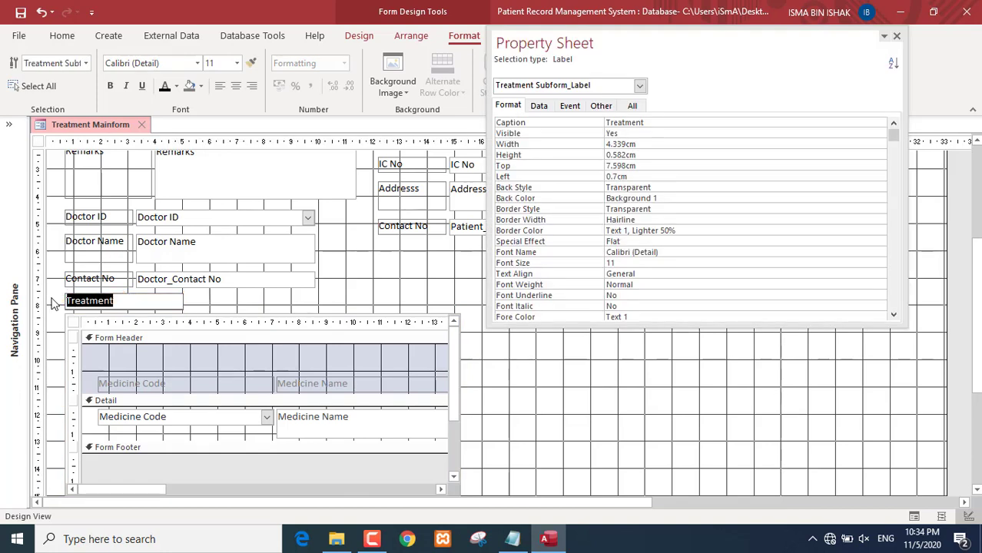
{"action": "type", "text": "Medicine List"}
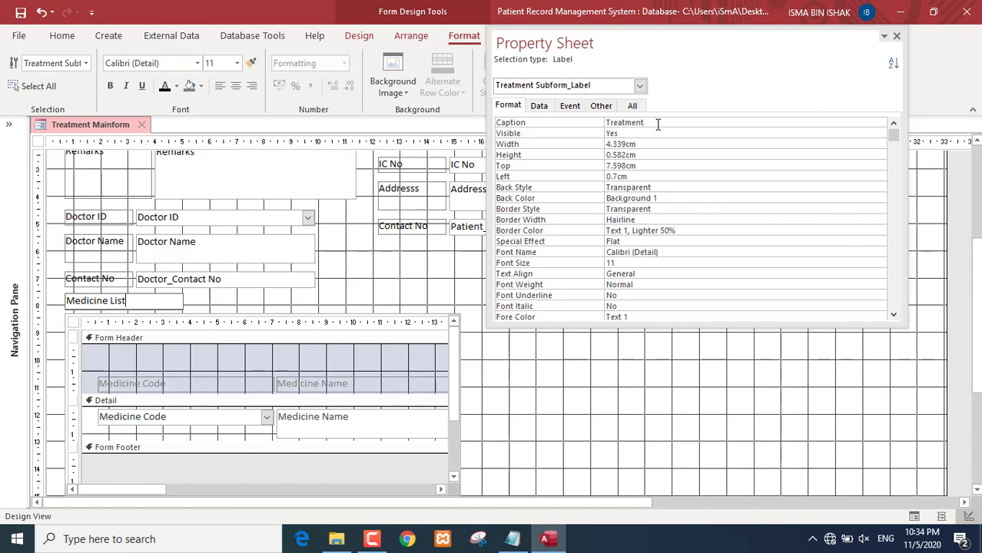
{"action": "left_click", "coordinate": [896, 36]}
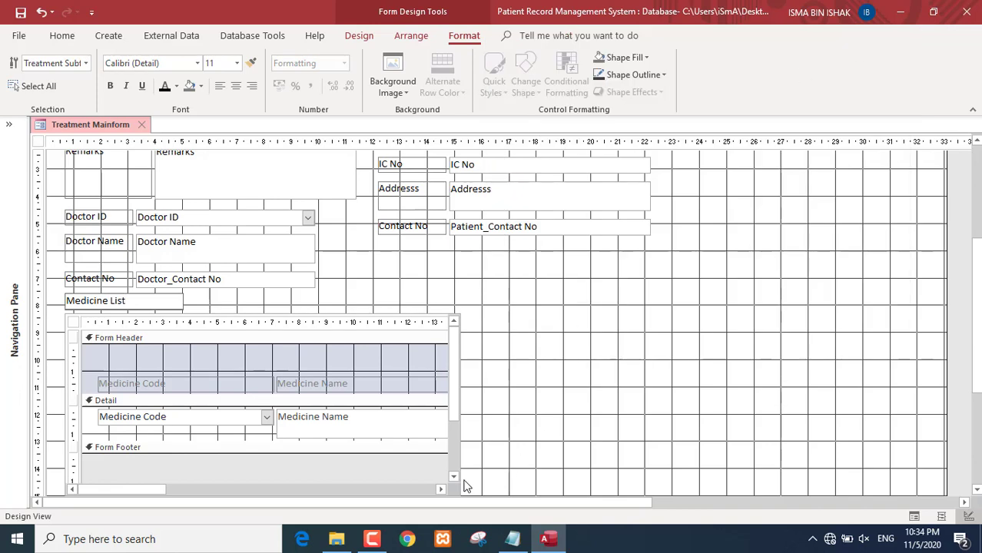
- Widen the Medicine List subform so it ends at about 26 cm on the main form's ruler
{"action": "left_click", "coordinate": [459, 412]}
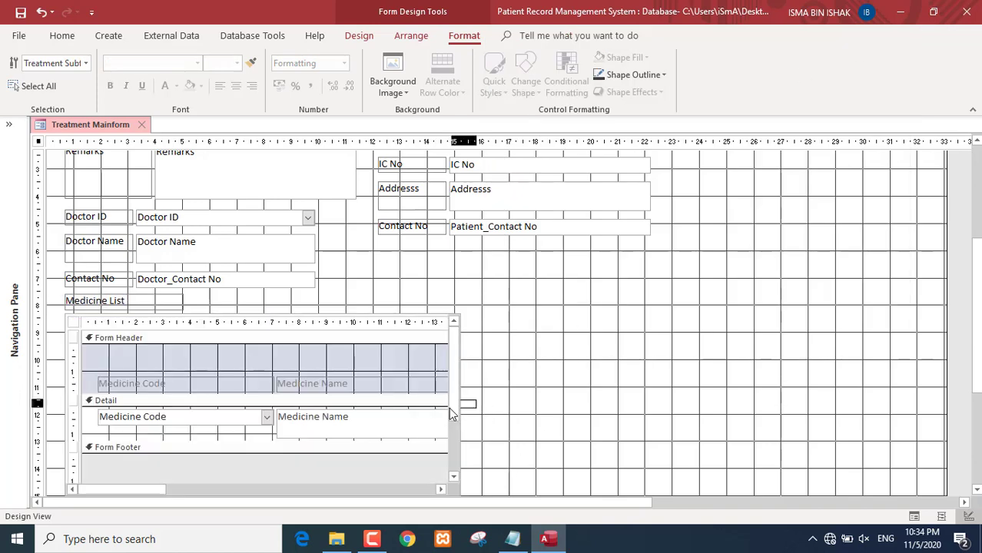
{"action": "left_click_drag", "start_coordinate": [464, 409], "coordinate": [760, 401]}
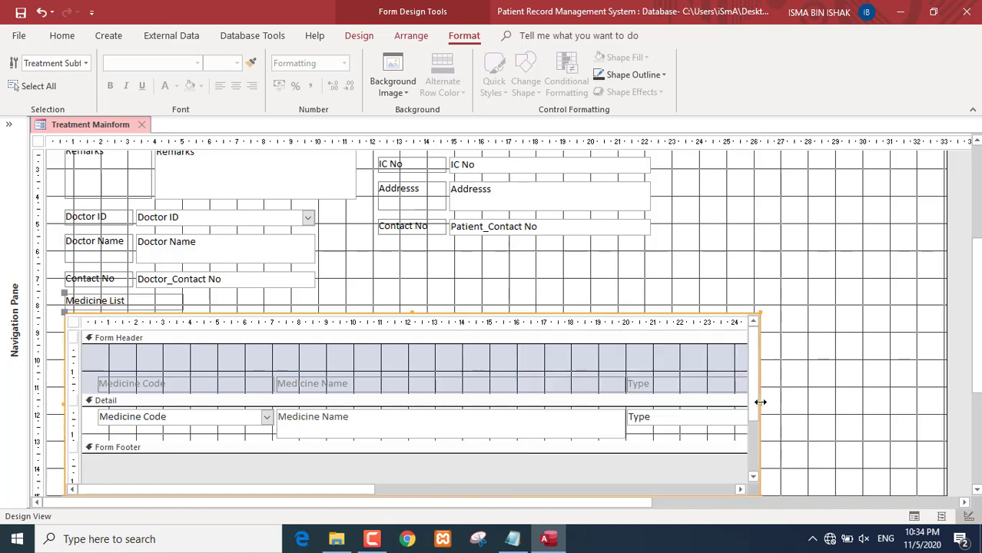
{"action": "left_click", "coordinate": [582, 402]}
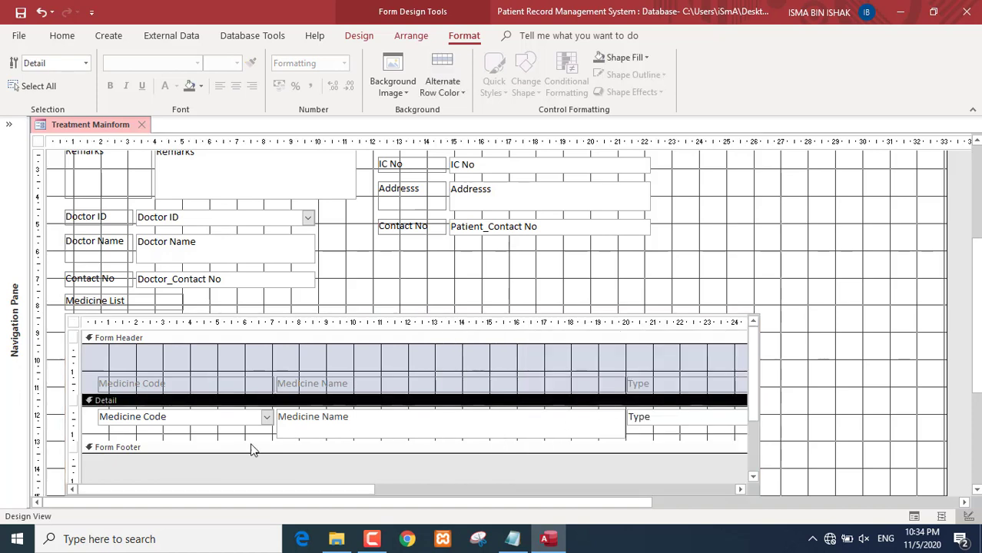
- Set the text of all controls inside the Medicine List subform to black
{"action": "left_click", "coordinate": [216, 422]}
{"action": "left_click_drag", "start_coordinate": [157, 358], "coordinate": [336, 401]}
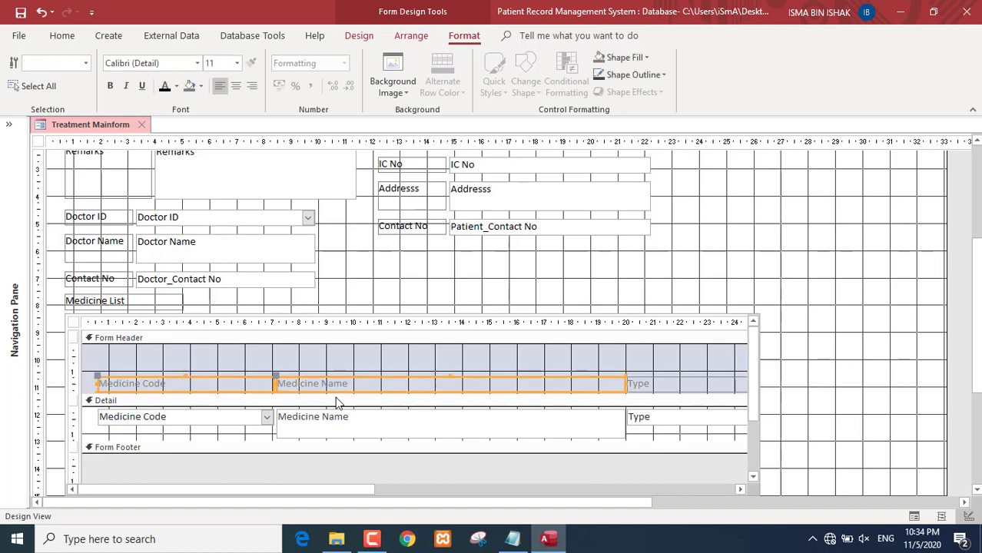
{"action": "key", "text": "ctrl+a"}
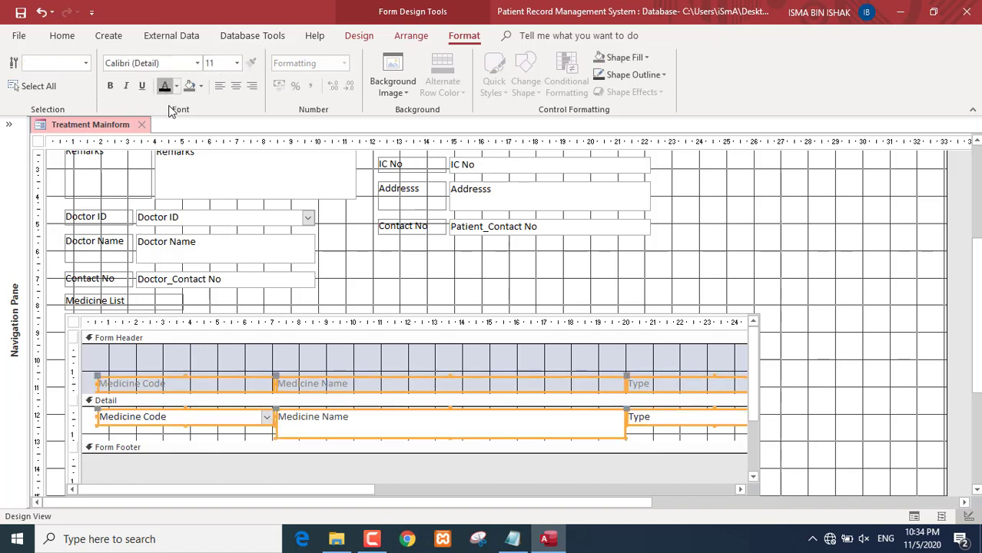
- Narrow the subform's Medicine Code column to about 3 cm and move the Medicine Name column directly beside it
{"action": "left_click_drag", "start_coordinate": [221, 374], "coordinate": [183, 413]}
{"action": "left_click_drag", "start_coordinate": [318, 426], "coordinate": [227, 416]}
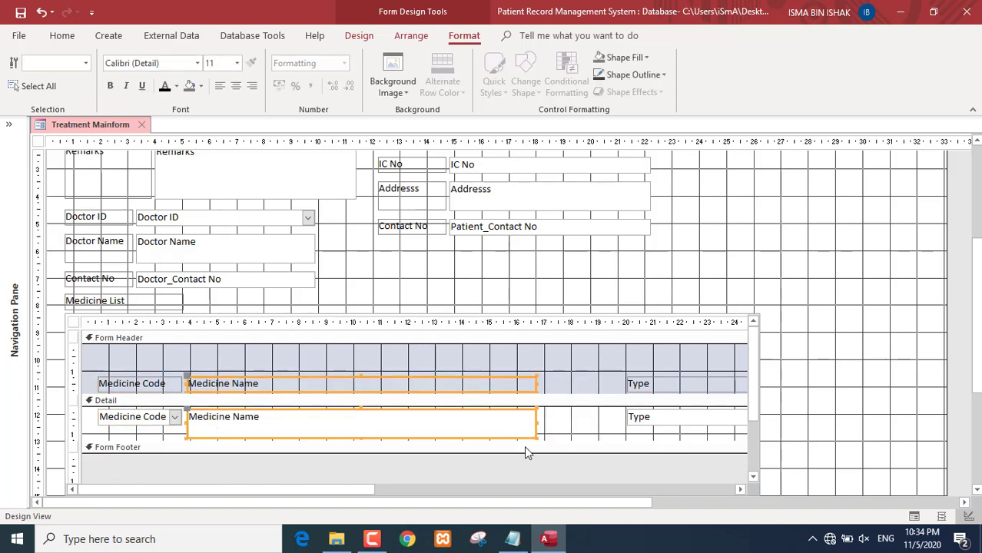
- Deepen the subform's Detail section and shrink the Medicine Name column to one line high and about 10 cm wide
{"action": "left_click_drag", "start_coordinate": [523, 440], "coordinate": [523, 456]}
{"action": "left_click", "coordinate": [364, 456]}
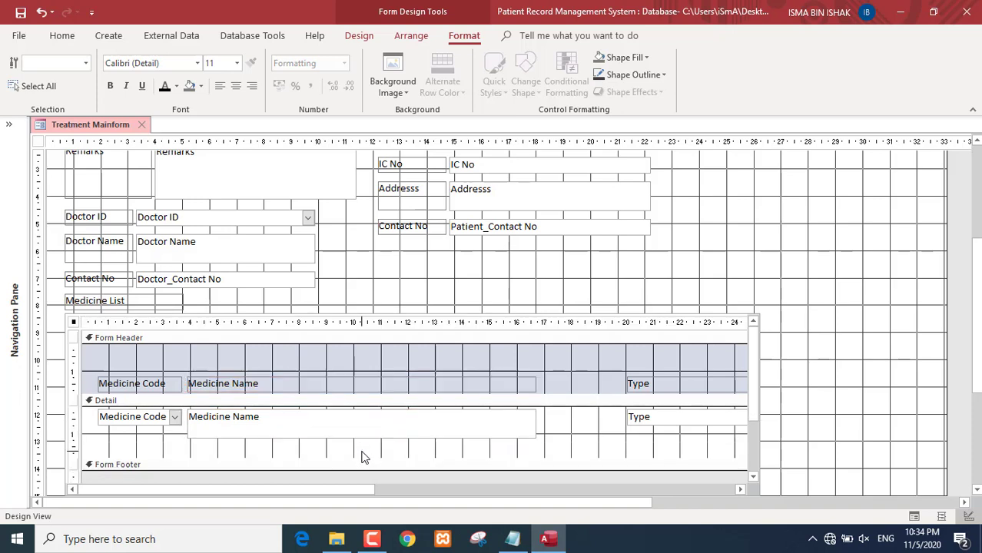
{"action": "left_click", "coordinate": [360, 435]}
{"action": "left_click_drag", "start_coordinate": [359, 435], "coordinate": [360, 425]}
{"action": "left_click", "coordinate": [460, 379], "text": "shift"}
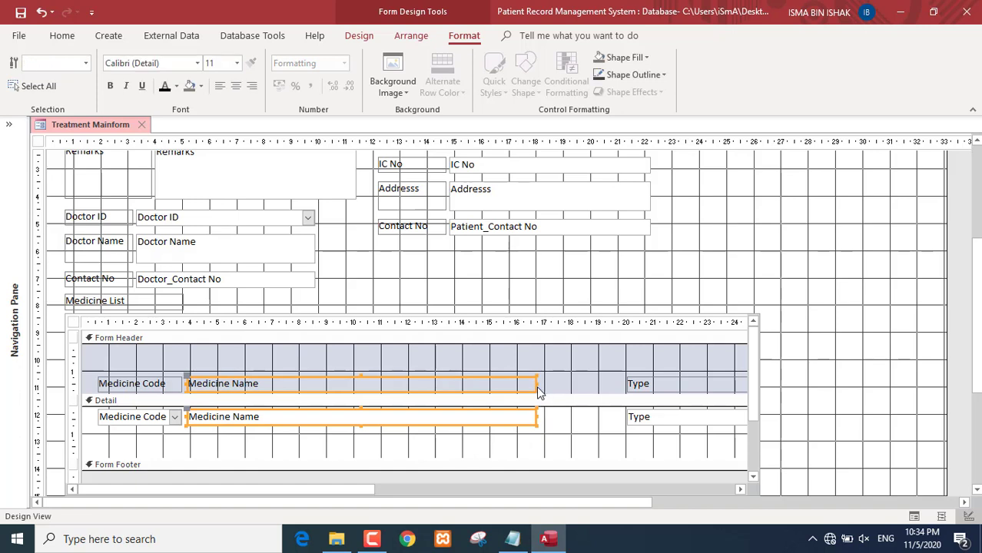
{"action": "left_click_drag", "start_coordinate": [535, 383], "coordinate": [463, 382]}
- Move the subform's Type column directly after Medicine Name and narrow it to about 3.5 cm
{"action": "left_click", "coordinate": [654, 423]}
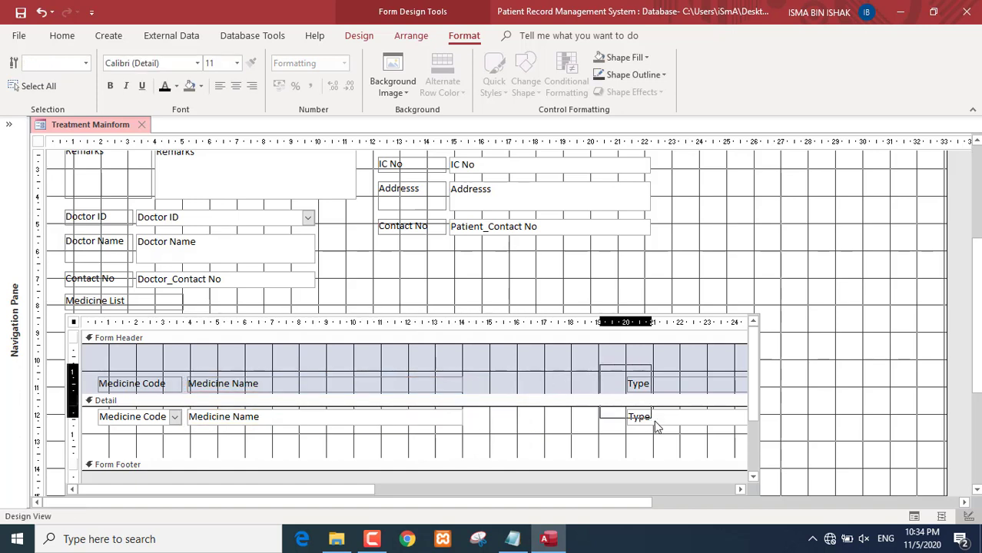
{"action": "left_click_drag", "start_coordinate": [549, 426], "coordinate": [498, 423]}
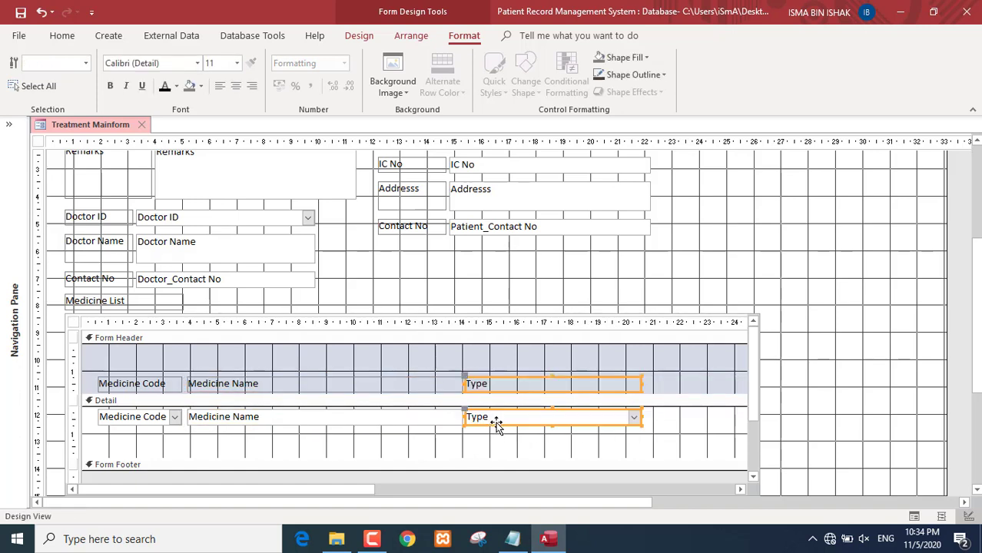
{"action": "left_click_drag", "start_coordinate": [627, 382], "coordinate": [558, 383]}
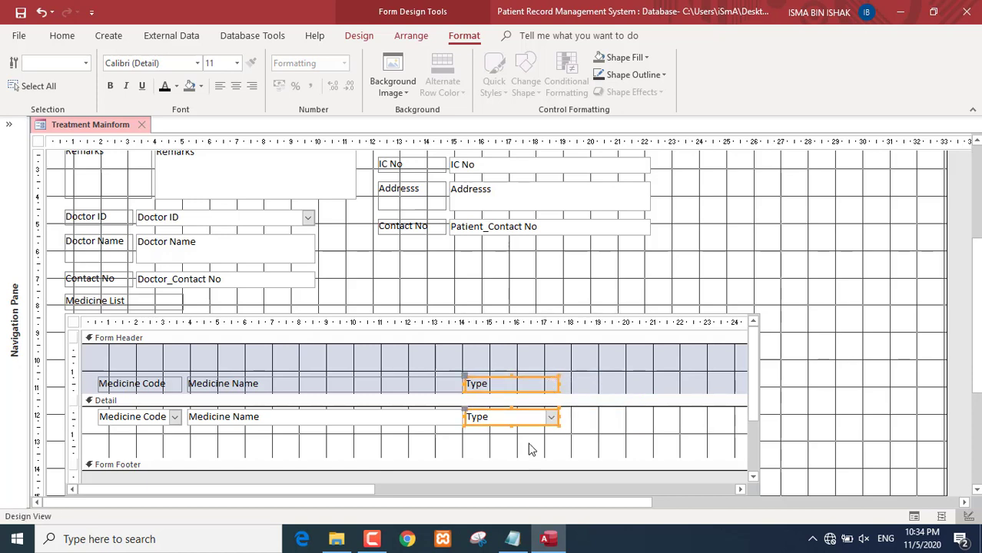
- Place Taken Time and Quantity, each about 3 cm wide, directly after Type and pull the subform's design area in to about 24 cm
{"action": "left_click_drag", "start_coordinate": [254, 489], "coordinate": [541, 492]}
{"action": "left_click_drag", "start_coordinate": [362, 358], "coordinate": [600, 437]}
{"action": "left_click_drag", "start_coordinate": [544, 420], "coordinate": [219, 415]}
{"action": "left_click", "coordinate": [281, 370]}
{"action": "left_click", "coordinate": [311, 416]}
{"action": "left_click_drag", "start_coordinate": [280, 364], "coordinate": [254, 425]}
{"action": "left_click_drag", "start_coordinate": [637, 371], "coordinate": [304, 372]}
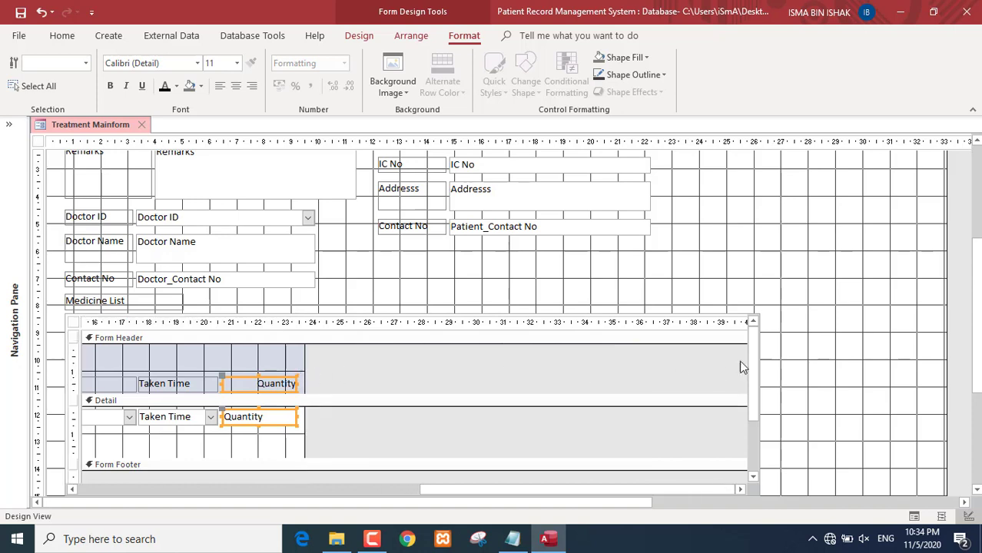
- Resize the Medicine List subform to about 25 cm wide so all columns from Medicine Code to Quantity fit
{"action": "left_click", "coordinate": [760, 406]}
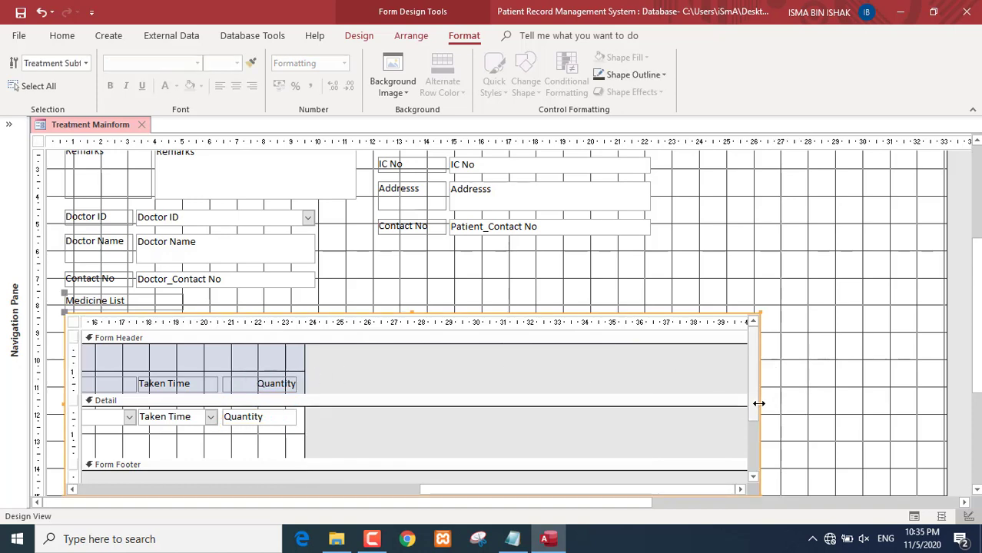
{"action": "left_click_drag", "start_coordinate": [761, 403], "coordinate": [330, 386]}
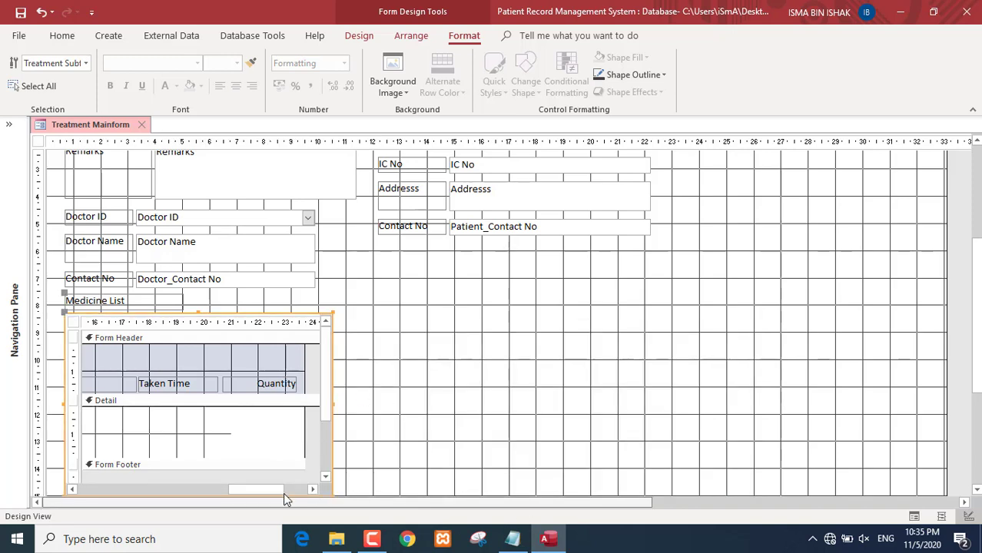
{"action": "left_click_drag", "start_coordinate": [276, 493], "coordinate": [102, 491]}
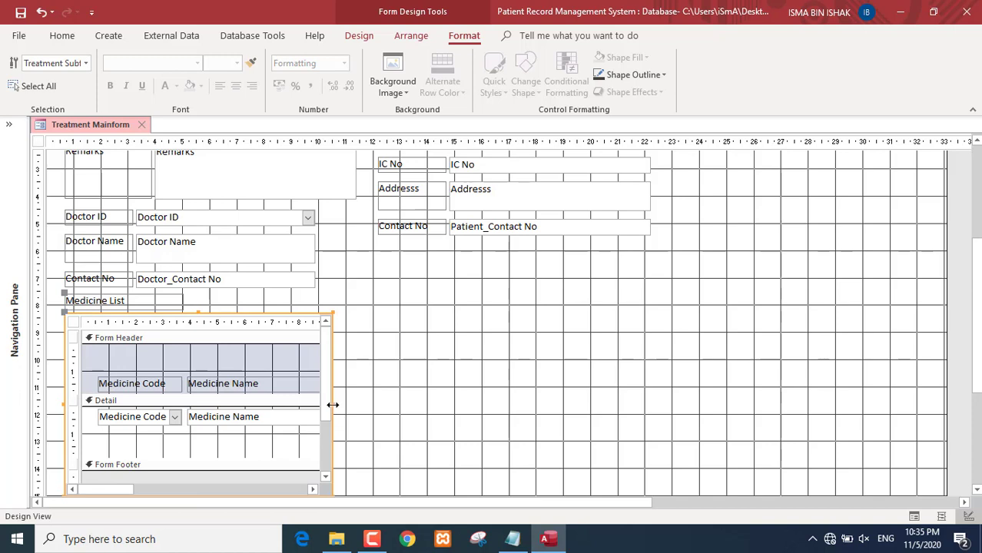
{"action": "left_click_drag", "start_coordinate": [333, 405], "coordinate": [749, 404]}
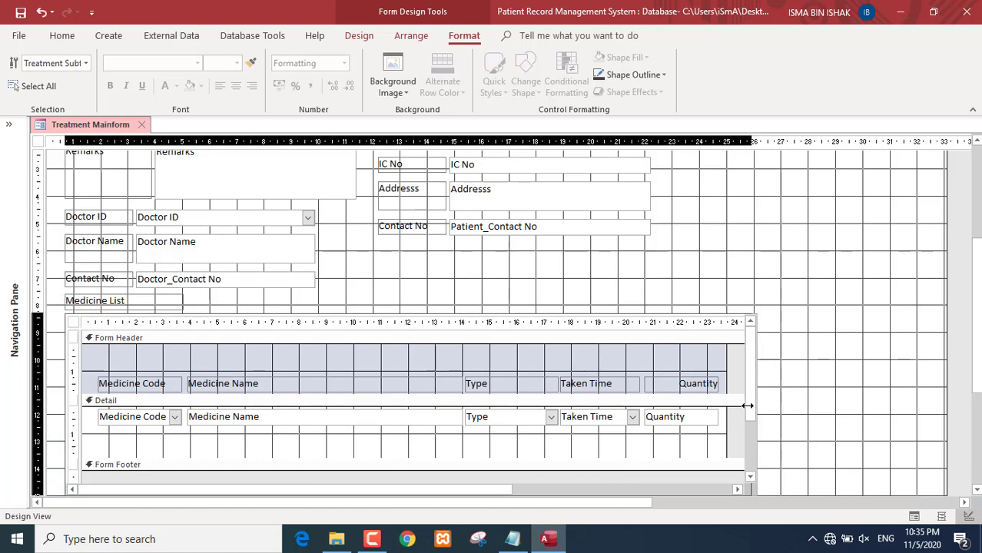
- Extend the main form's Detail section down to about 17.5 cm to make room below the Medicine List subform
{"action": "scroll", "coordinate": [794, 408], "scroll_direction": "down", "scroll_amount": 3}
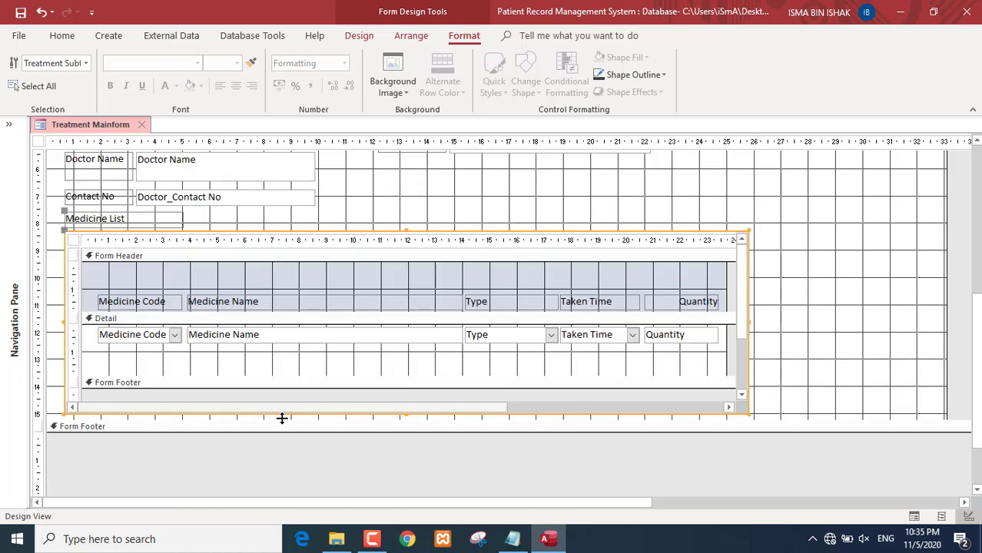
{"action": "left_click_drag", "start_coordinate": [229, 418], "coordinate": [223, 482]}
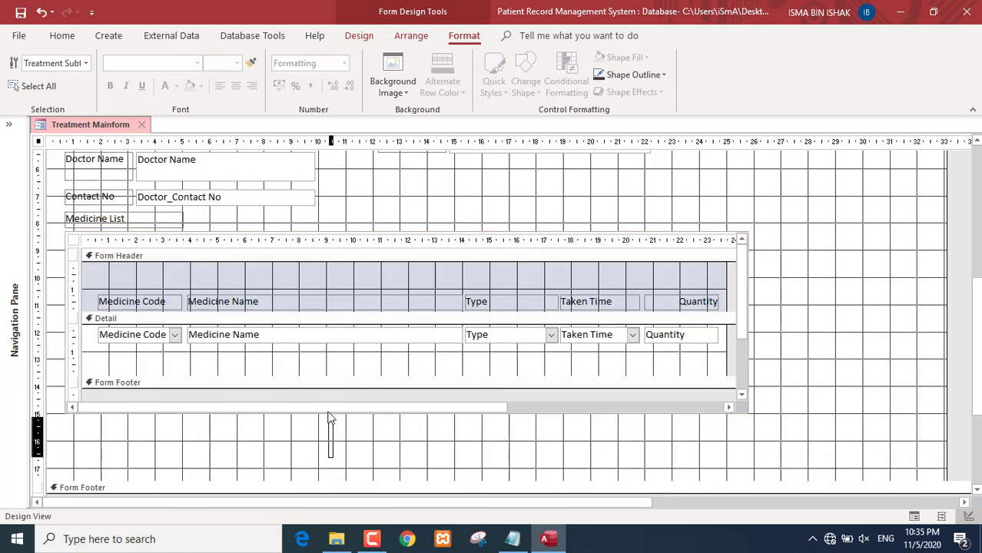
- Extend the Medicine List subform's lower edge to about 16 cm and shrink its Detail section to just fit the field row
{"action": "left_click_drag", "start_coordinate": [406, 414], "coordinate": [400, 448]}
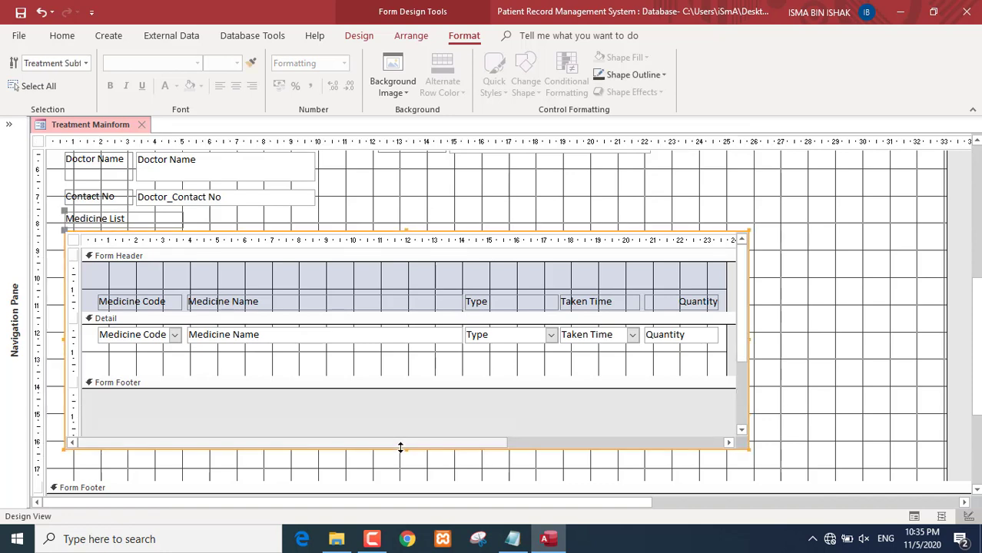
{"action": "left_click", "coordinate": [394, 421]}
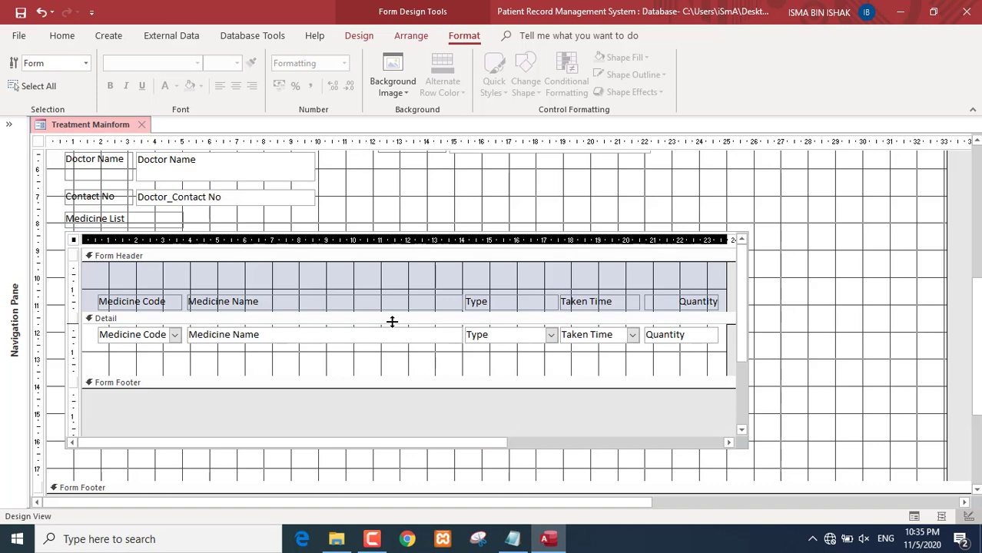
{"action": "left_click_drag", "start_coordinate": [392, 376], "coordinate": [392, 322]}
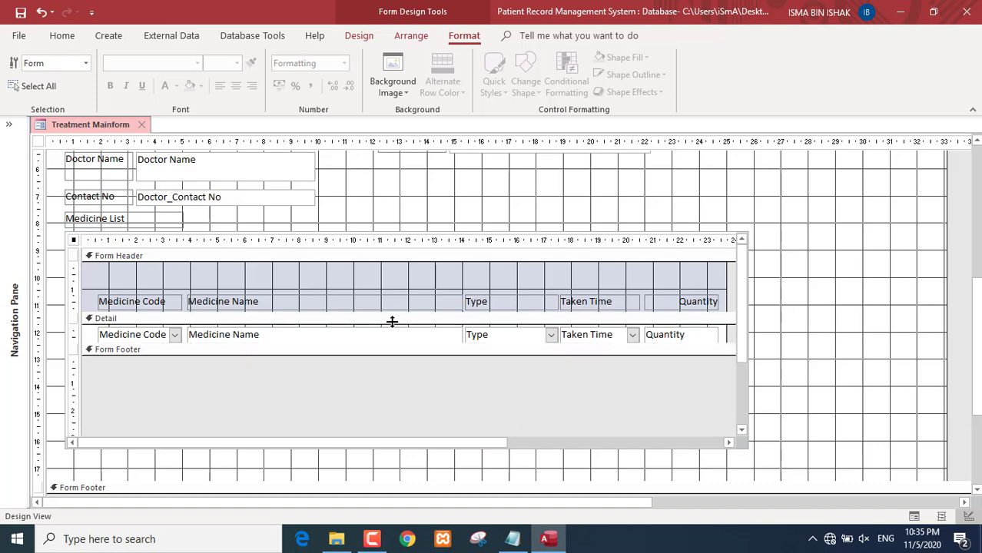
{"action": "mouse_move", "coordinate": [346, 348]}
{"action": "left_mouse_down"}
{"action": "mouse_move", "coordinate": [347, 360]}
{"action": "mouse_move", "coordinate": [349, 348]}
{"action": "left_mouse_up"}
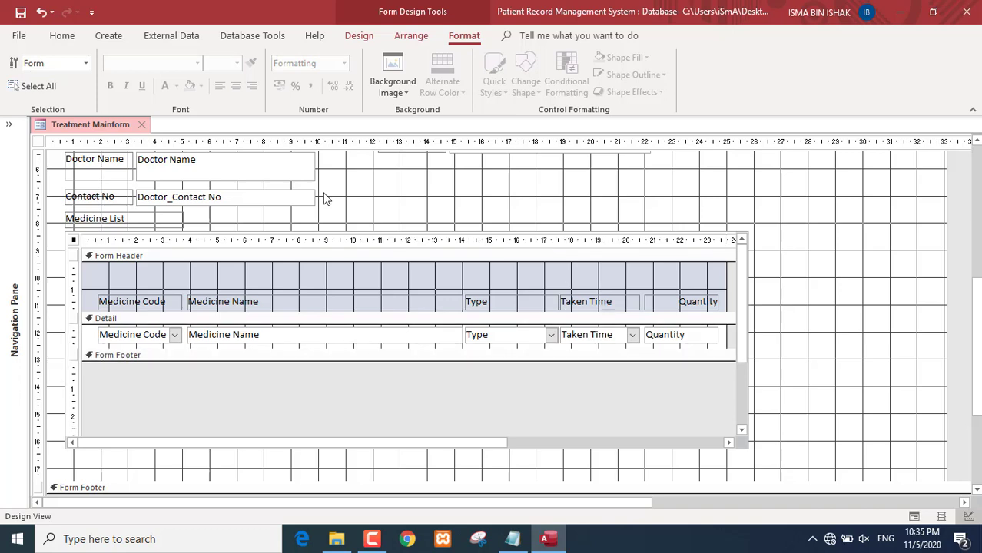
- Preview the Treatment Mainform in Form View and return to Design View
{"action": "left_click", "coordinate": [63, 36]}
{"action": "left_click", "coordinate": [19, 75]}
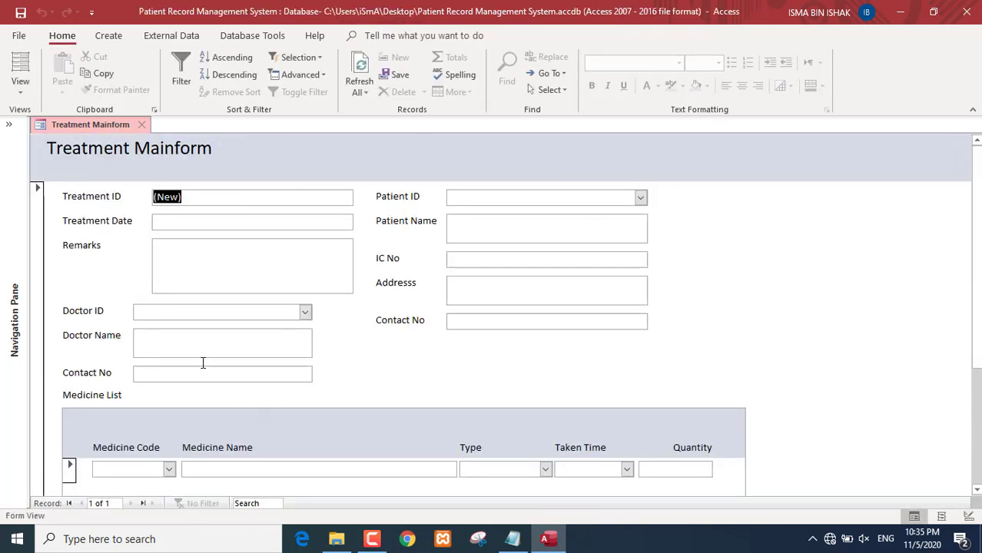
{"action": "left_click", "coordinate": [159, 243]}
{"action": "right_click", "coordinate": [779, 246]}
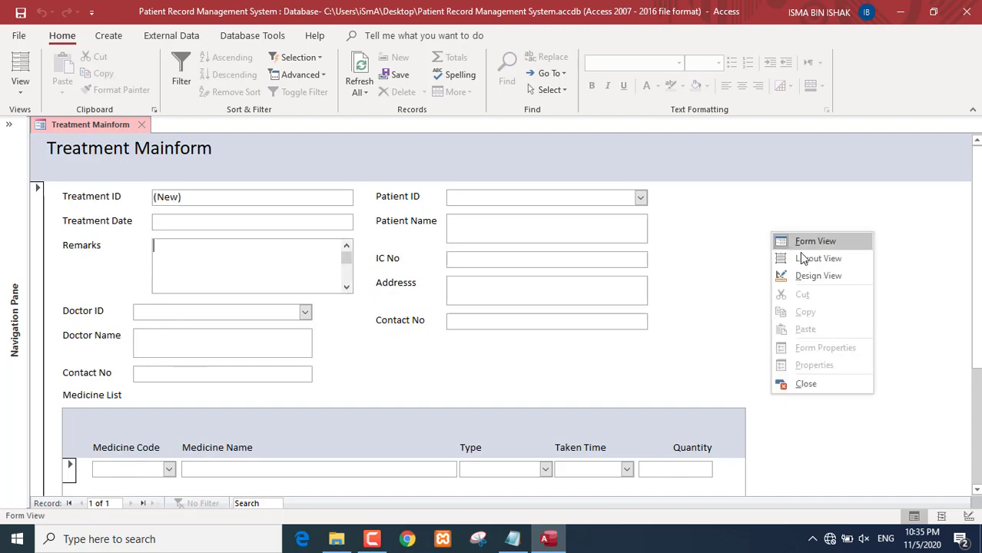
{"action": "left_click", "coordinate": [799, 274]}
- Move the Doctor ID, Doctor Name and Contact No fields right so their boxes start beneath the Remarks box at about 4 cm
{"action": "left_click_drag", "start_coordinate": [329, 351], "coordinate": [268, 418]}
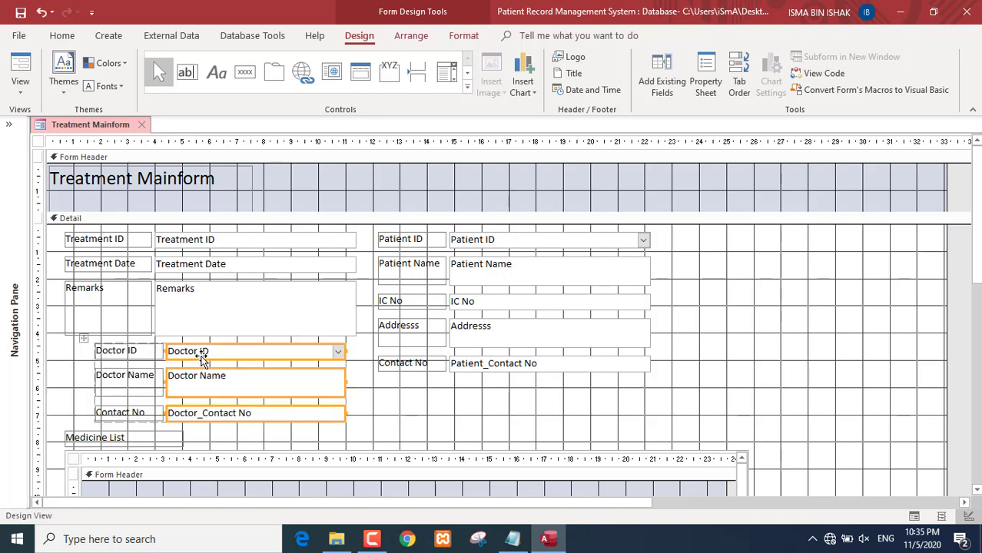
{"action": "mouse_move", "coordinate": [201, 362]}
{"action": "left_mouse_down"}
{"action": "mouse_move", "coordinate": [186, 360]}
{"action": "mouse_move", "coordinate": [196, 366]}
{"action": "left_mouse_up"}
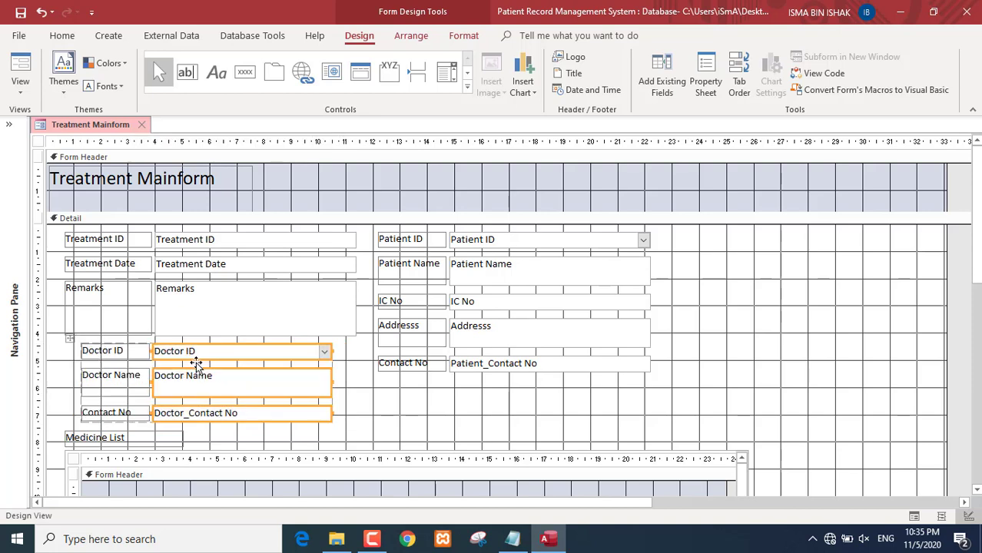
{"action": "left_click", "coordinate": [43, 352]}
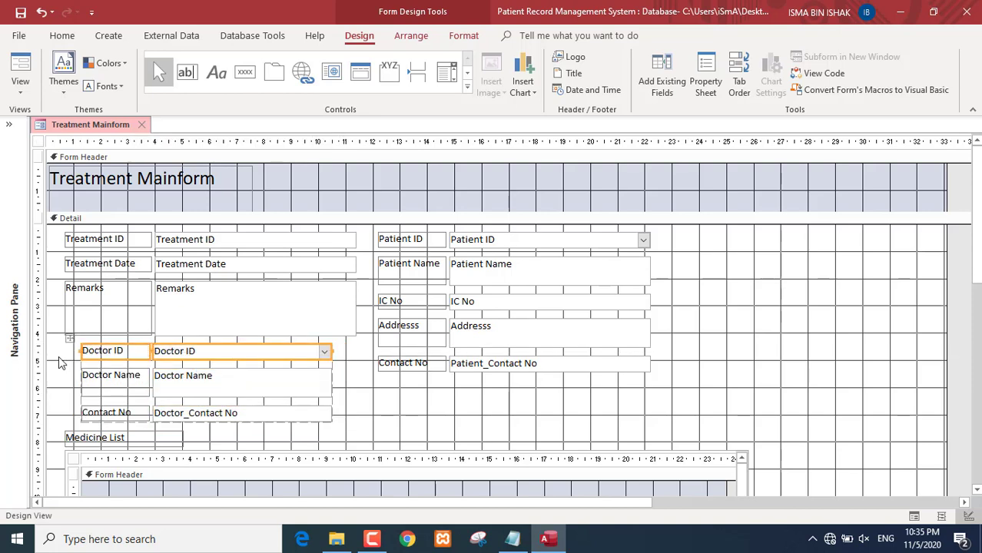
{"action": "left_click", "coordinate": [66, 356]}
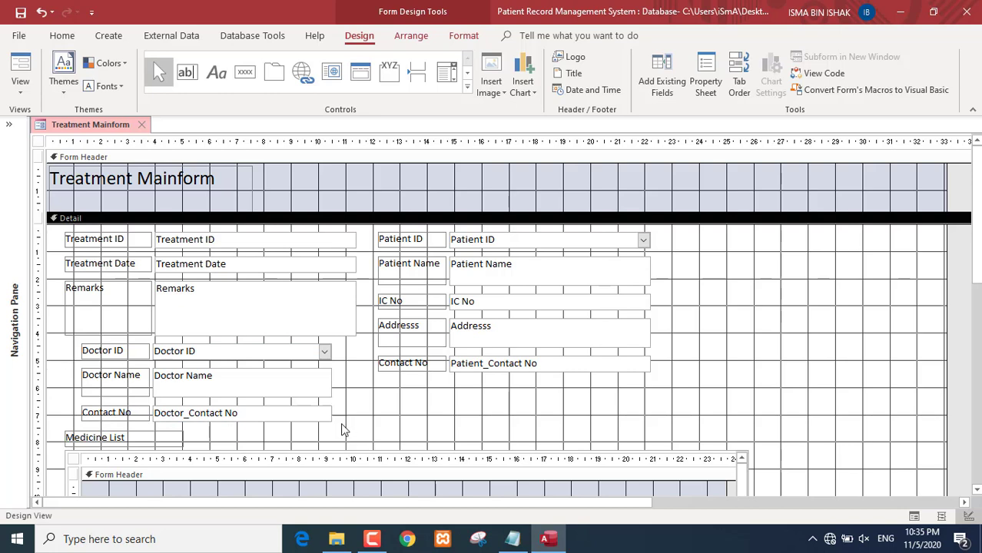
{"action": "left_click_drag", "start_coordinate": [341, 427], "coordinate": [278, 349]}
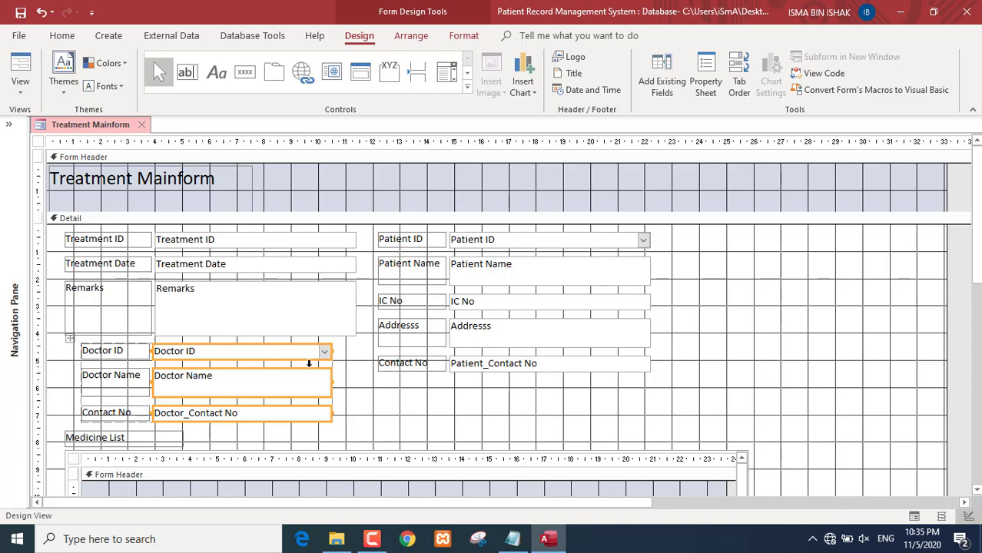
{"action": "left_click", "coordinate": [361, 396]}
{"action": "left_click_drag", "start_coordinate": [336, 422], "coordinate": [324, 396]}
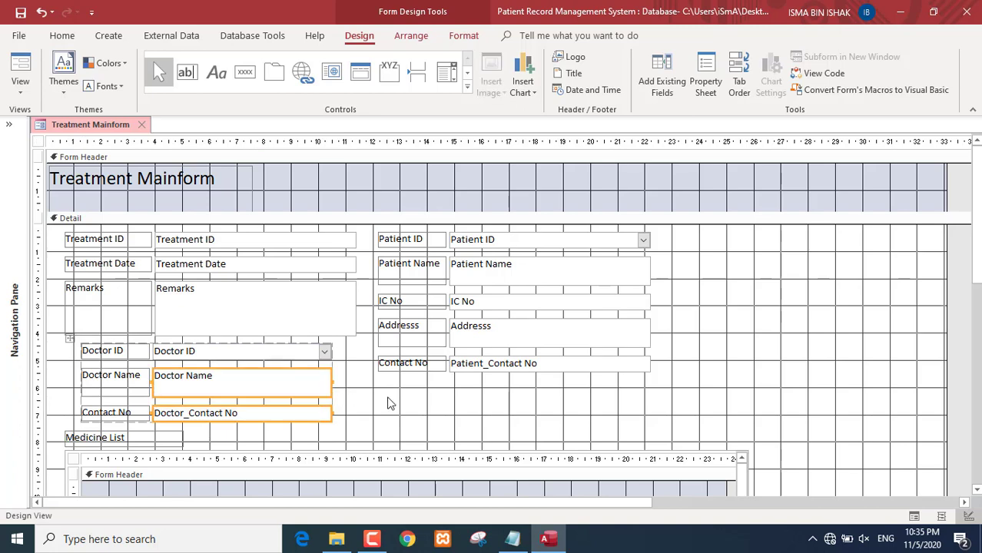
{"action": "left_click", "coordinate": [327, 351]}
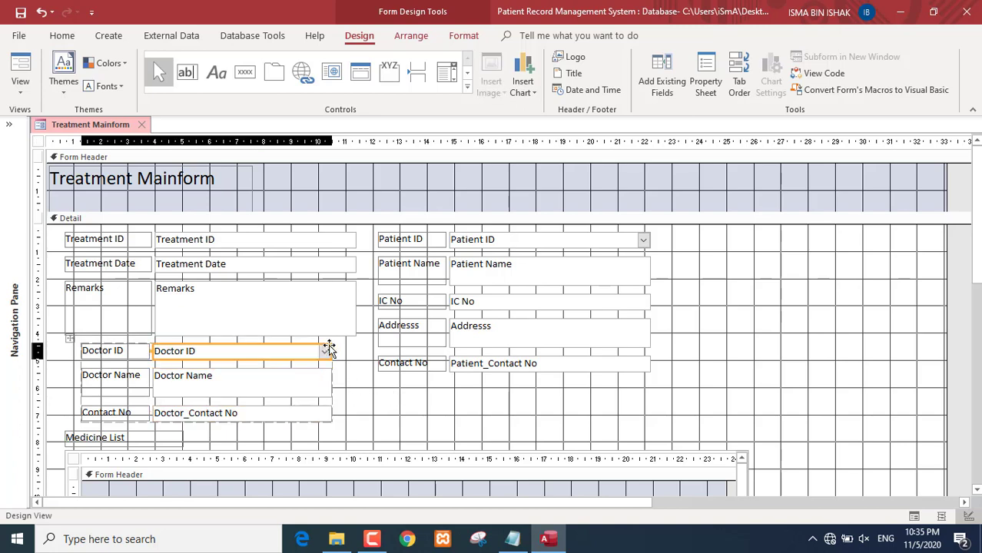
{"action": "left_click", "coordinate": [100, 342]}
{"action": "left_click", "coordinate": [69, 331]}
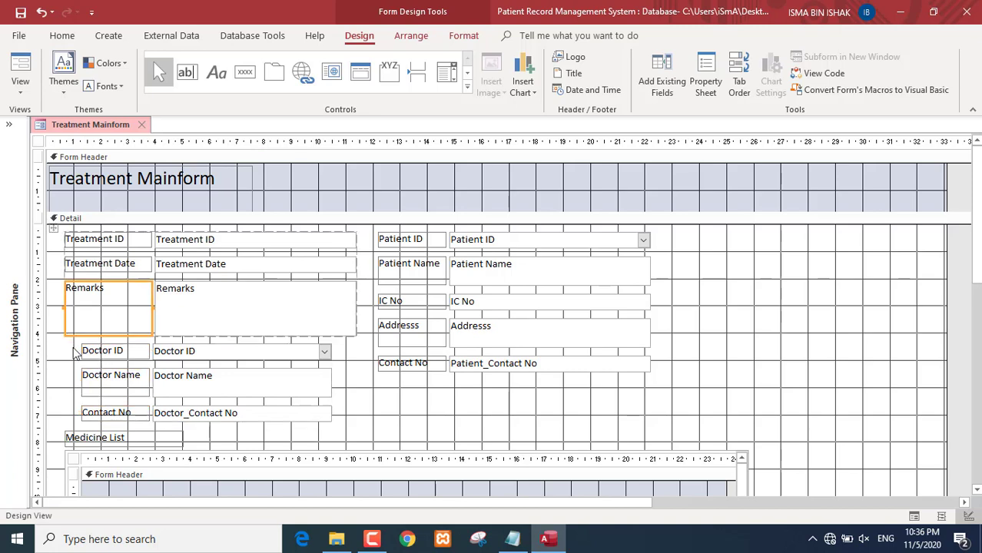
{"action": "left_click", "coordinate": [83, 346]}
{"action": "left_click_drag", "start_coordinate": [70, 340], "coordinate": [72, 343]}
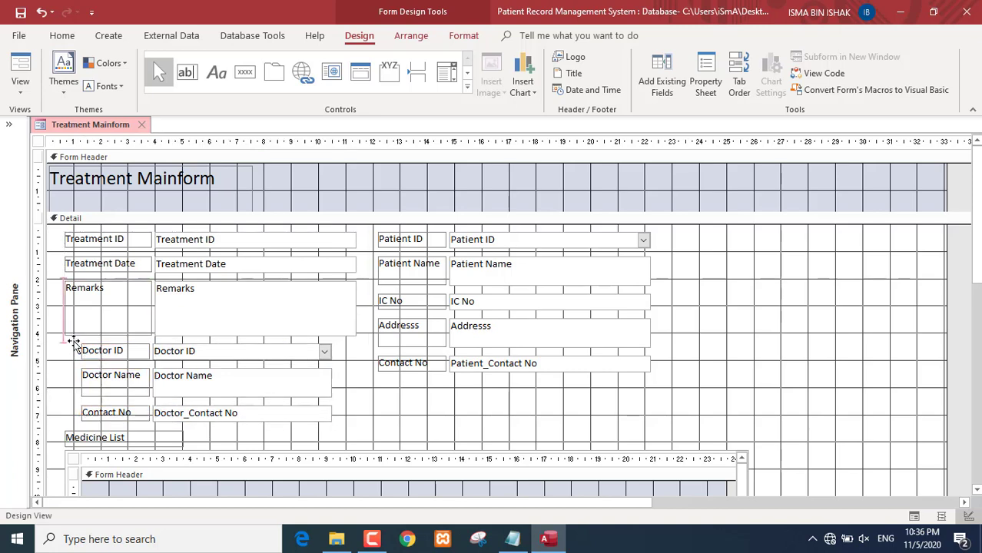
{"action": "key", "text": "ctrl+z"}
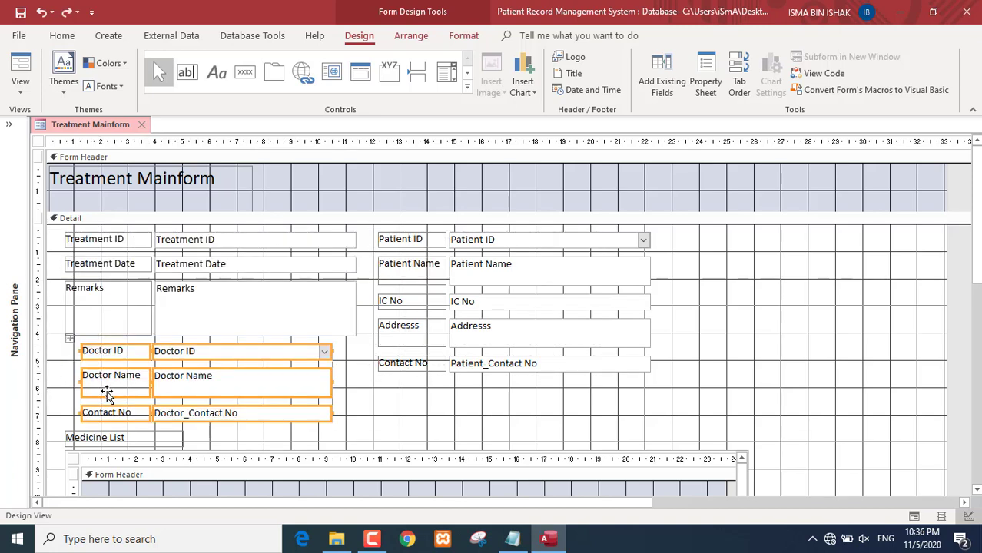
- Widen the Doctor ID, Doctor Name and Contact No labels leftward to line up with the Remarks label
{"action": "left_click", "coordinate": [65, 366]}
{"action": "left_click_drag", "start_coordinate": [64, 354], "coordinate": [279, 432]}
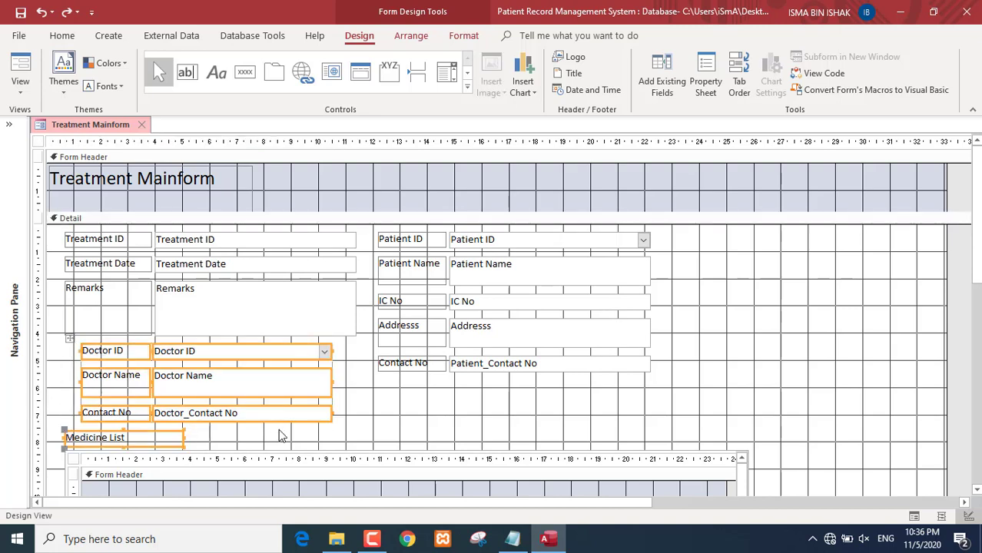
{"action": "left_click_drag", "start_coordinate": [354, 426], "coordinate": [66, 416]}
{"action": "left_click", "coordinate": [56, 356]}
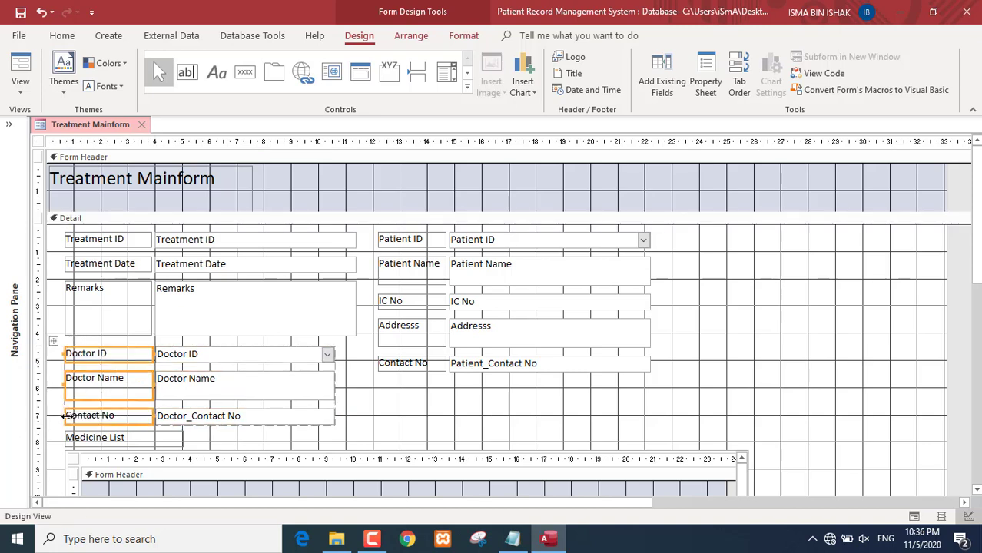
- Check the doctor fields' alignment in Form View and Layout View, and return to Design View
{"action": "left_click", "coordinate": [20, 76]}
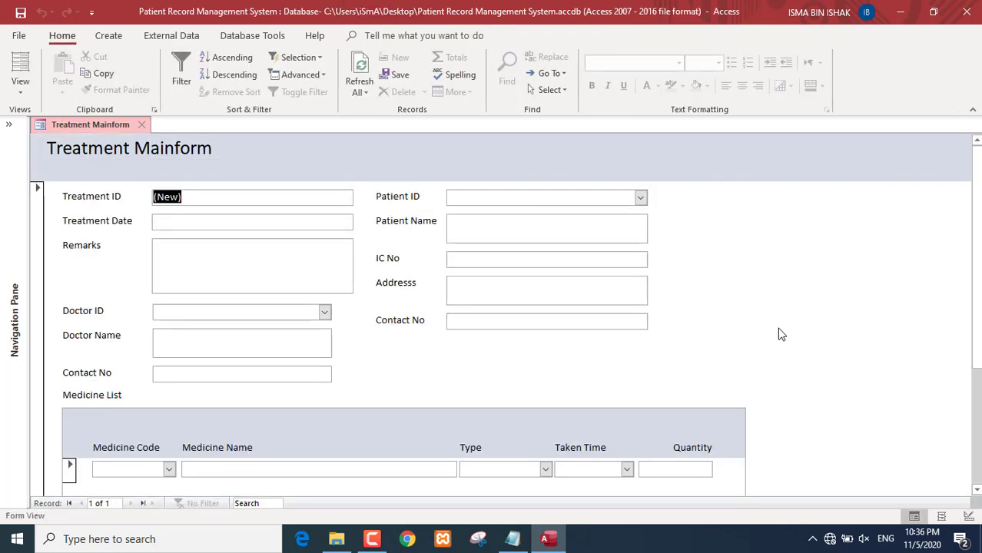
{"action": "right_click", "coordinate": [410, 358]}
{"action": "left_click", "coordinate": [456, 382]}
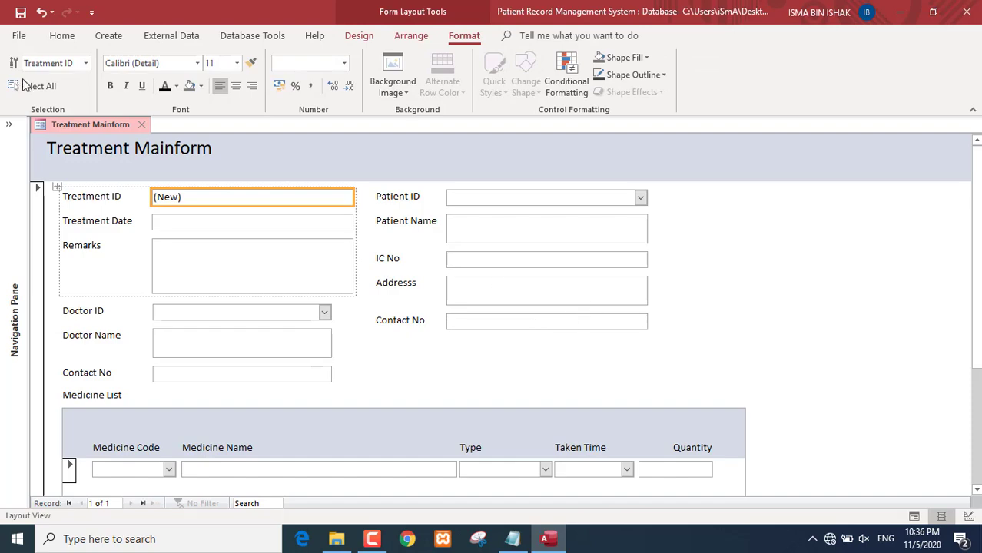
{"action": "left_click", "coordinate": [61, 36]}
{"action": "left_click", "coordinate": [20, 77]}
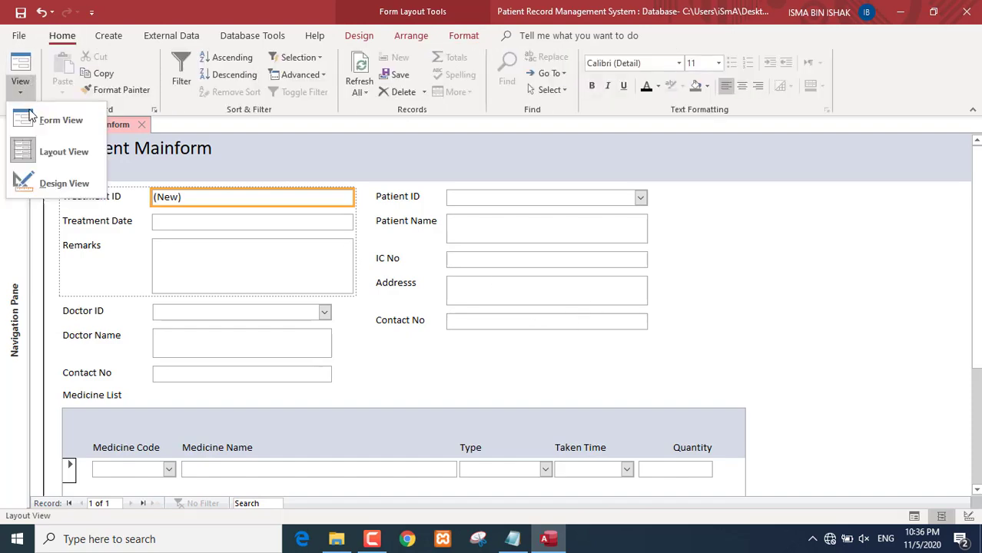
{"action": "left_click", "coordinate": [64, 184]}
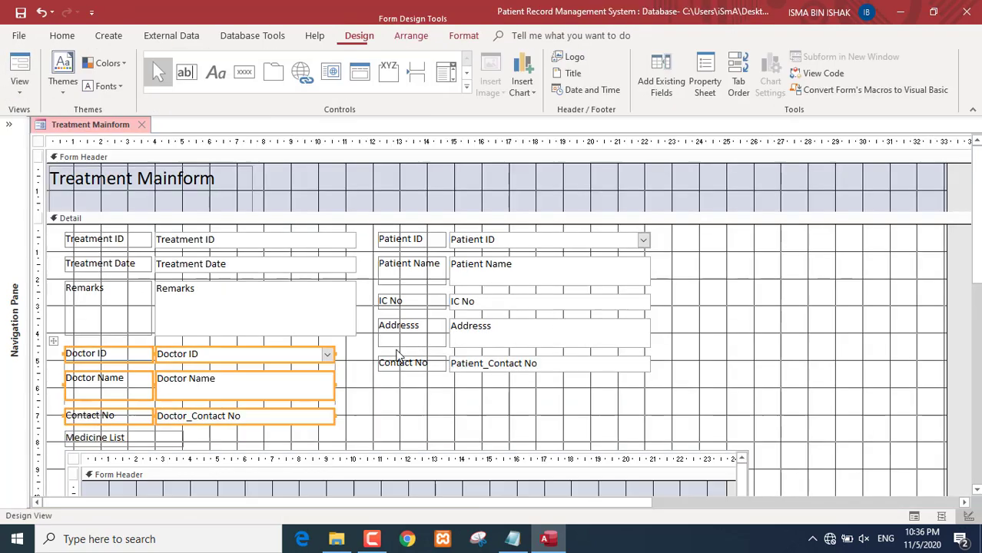
- Widen the Doctor ID, Doctor Name and Contact No boxes to match the right edge of the Remarks box
{"action": "left_click", "coordinate": [336, 390]}
{"action": "left_click_drag", "start_coordinate": [335, 384], "coordinate": [355, 382]}
{"action": "left_click", "coordinate": [388, 398]}
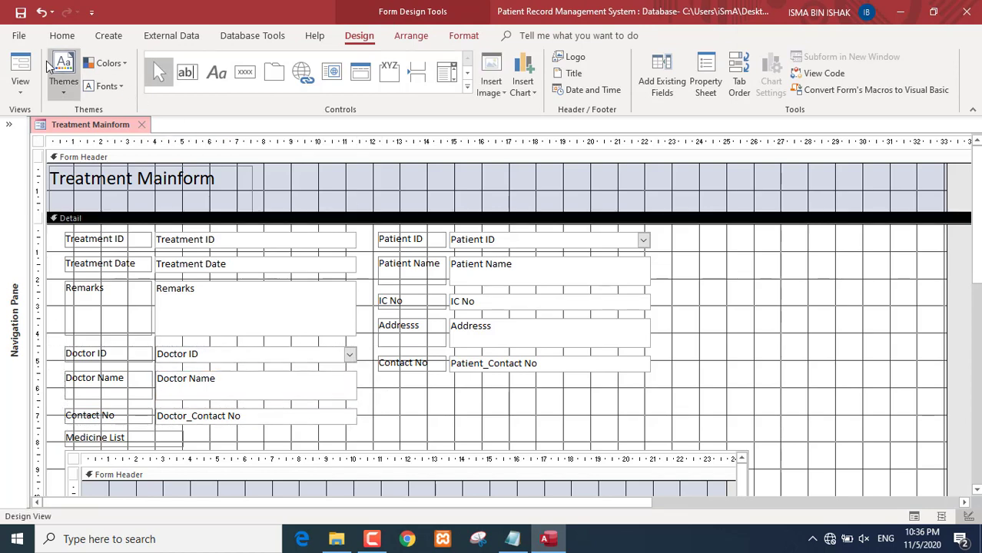
- Review the whole form in Form View, from the treatment fields down to the Medicine List subform
{"action": "left_click", "coordinate": [20, 77]}
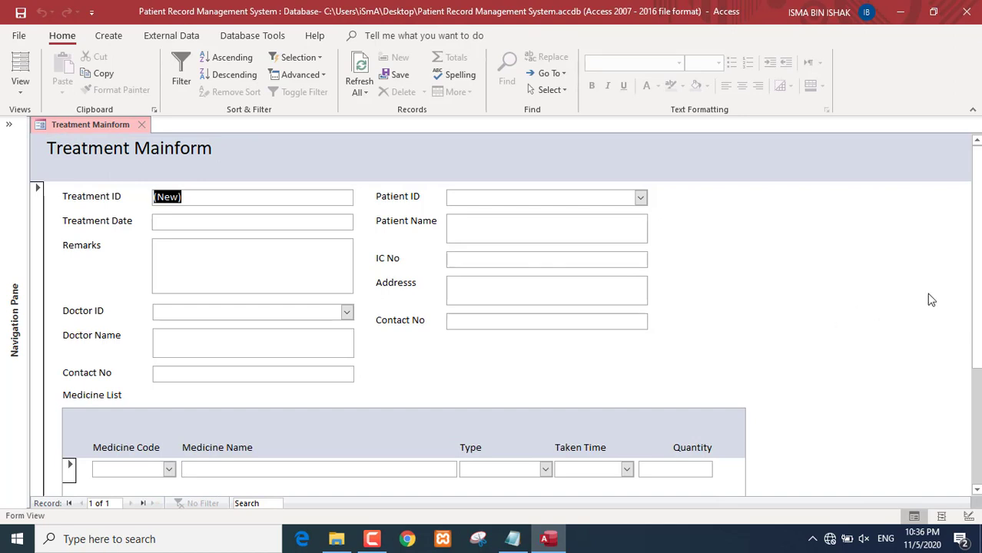
{"action": "left_click_drag", "start_coordinate": [977, 301], "coordinate": [977, 206]}
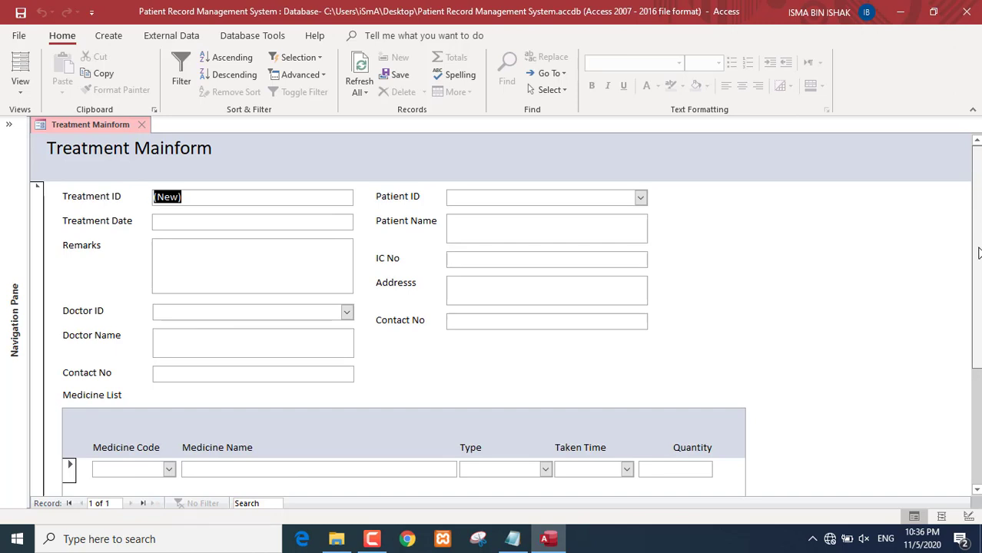
{"action": "left_click_drag", "start_coordinate": [978, 254], "coordinate": [978, 181]}
{"action": "mouse_move", "coordinate": [976, 209]}
{"action": "left_mouse_down"}
{"action": "mouse_move", "coordinate": [979, 300]}
{"action": "mouse_move", "coordinate": [979, 206]}
{"action": "left_mouse_up"}
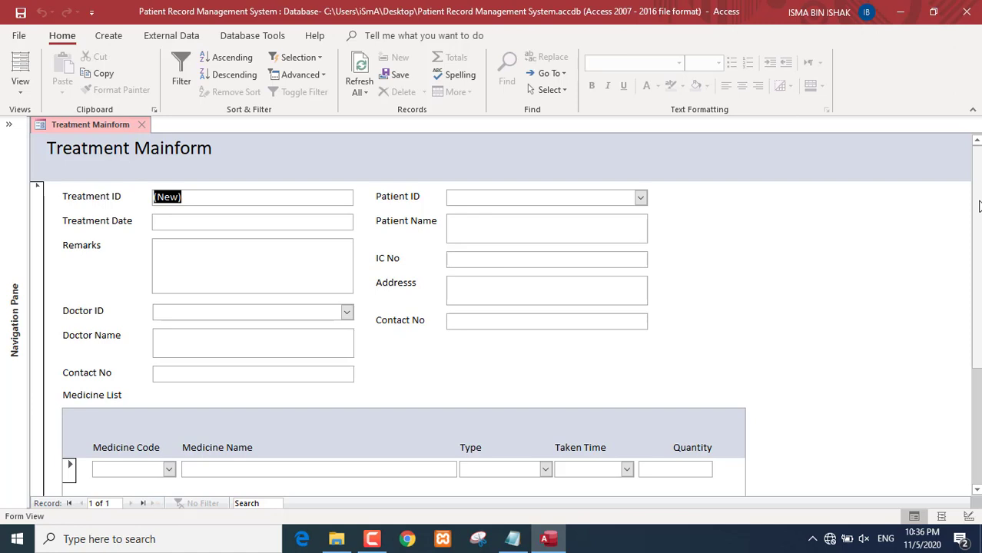
{"action": "left_click_drag", "start_coordinate": [976, 218], "coordinate": [976, 308]}
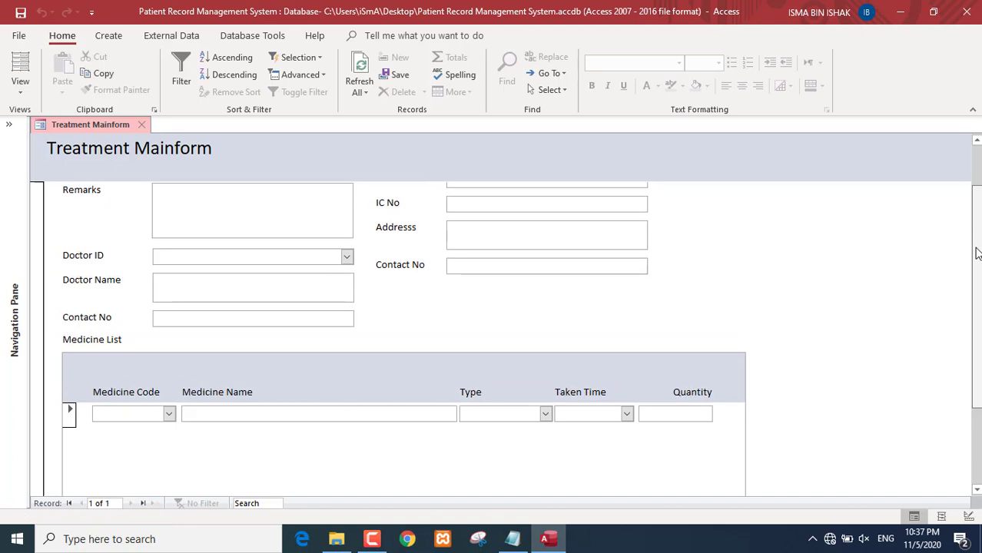
{"action": "left_click_drag", "start_coordinate": [975, 253], "coordinate": [975, 176]}
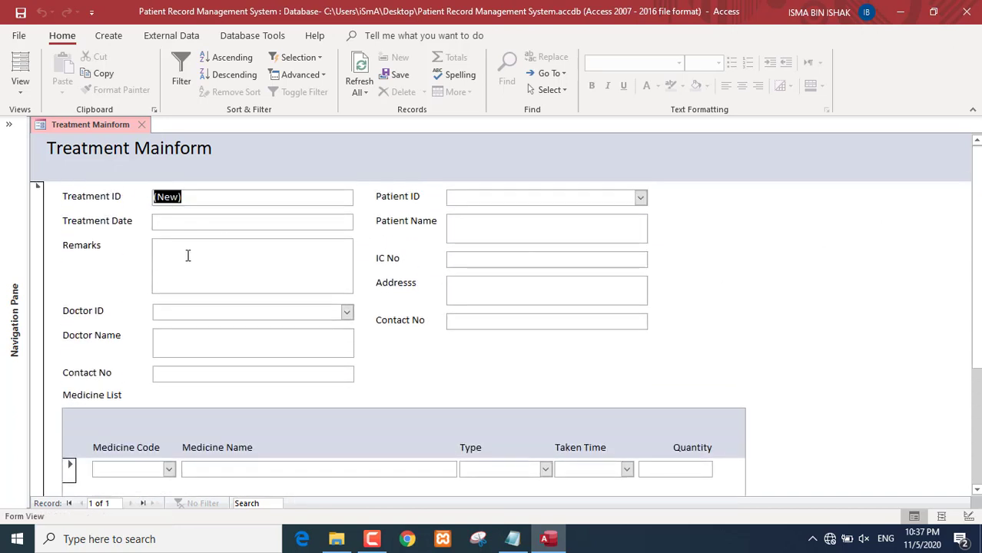
- In Design View, reduce the title label's height to one text line and shrink the main Form Header to about 1 cm
{"action": "right_click", "coordinate": [706, 269]}
{"action": "left_click", "coordinate": [790, 311]}
{"action": "left_click", "coordinate": [204, 202]}
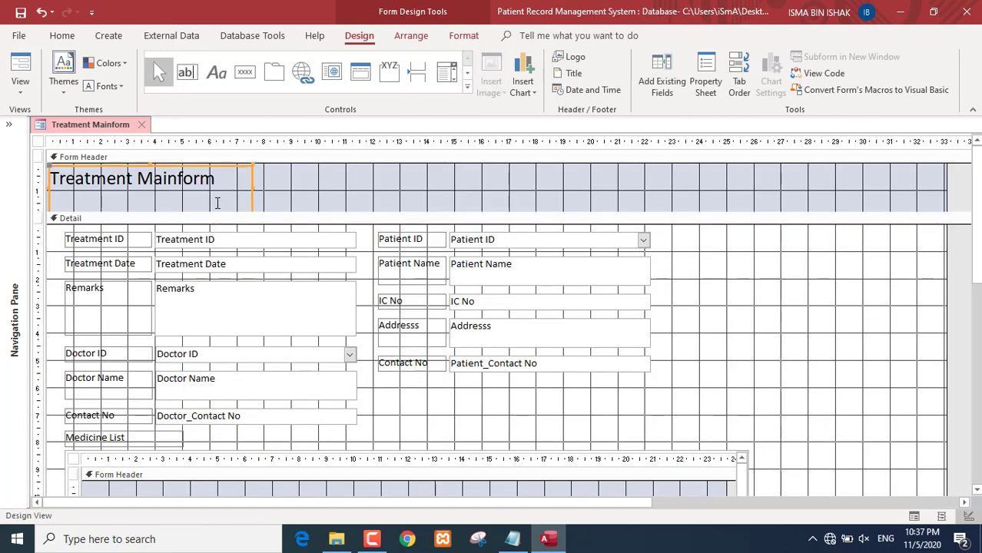
{"action": "left_click_drag", "start_coordinate": [197, 235], "coordinate": [197, 236]}
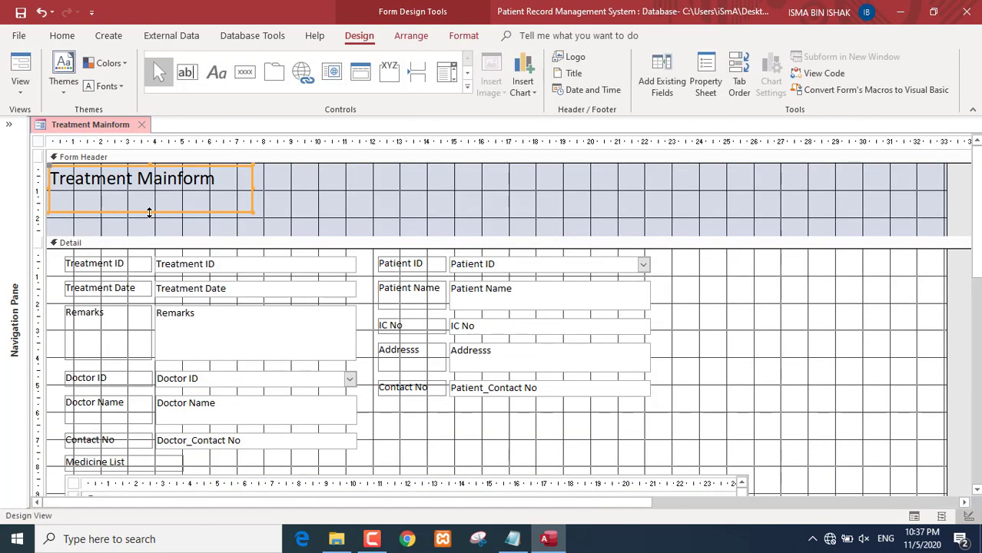
{"action": "left_click_drag", "start_coordinate": [150, 214], "coordinate": [151, 189]}
{"action": "left_click_drag", "start_coordinate": [154, 236], "coordinate": [277, 175]}
- Change the form's title to "Treatment Info" and make the Form Header slightly taller than the title label
{"action": "left_click", "coordinate": [138, 179]}
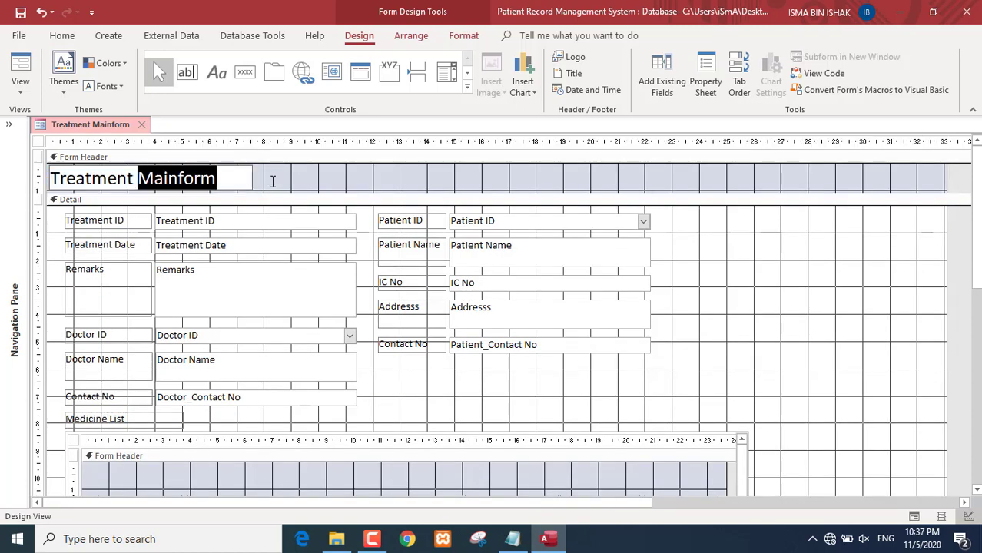
{"action": "type", "text": "In"}
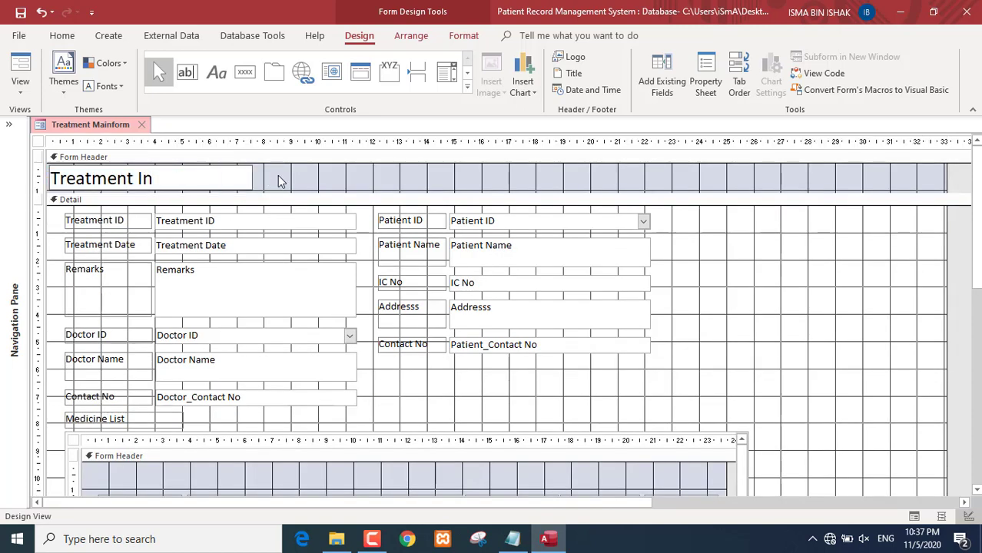
{"action": "type", "text": "fo"}
{"action": "left_click_drag", "start_coordinate": [460, 195], "coordinate": [464, 192]}
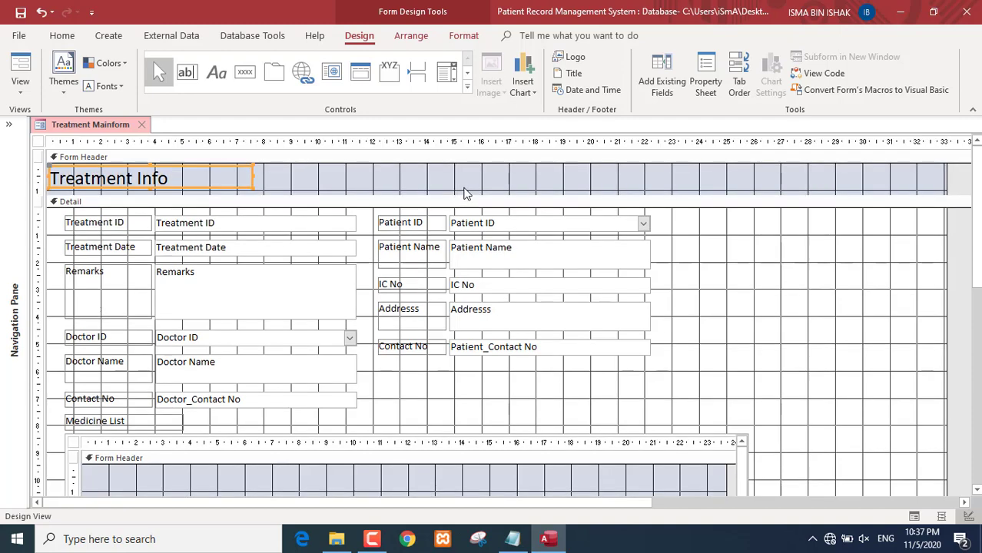
{"action": "scroll", "coordinate": [725, 322], "scroll_direction": "down", "scroll_amount": 2}
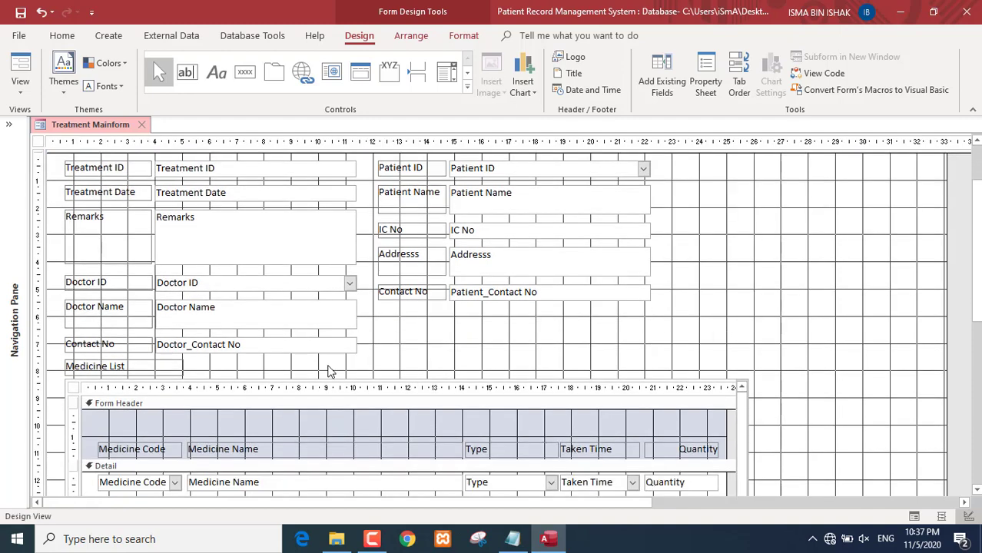
{"action": "left_click", "coordinate": [246, 369]}
{"action": "scroll", "coordinate": [460, 273], "scroll_direction": "down", "scroll_amount": 10}
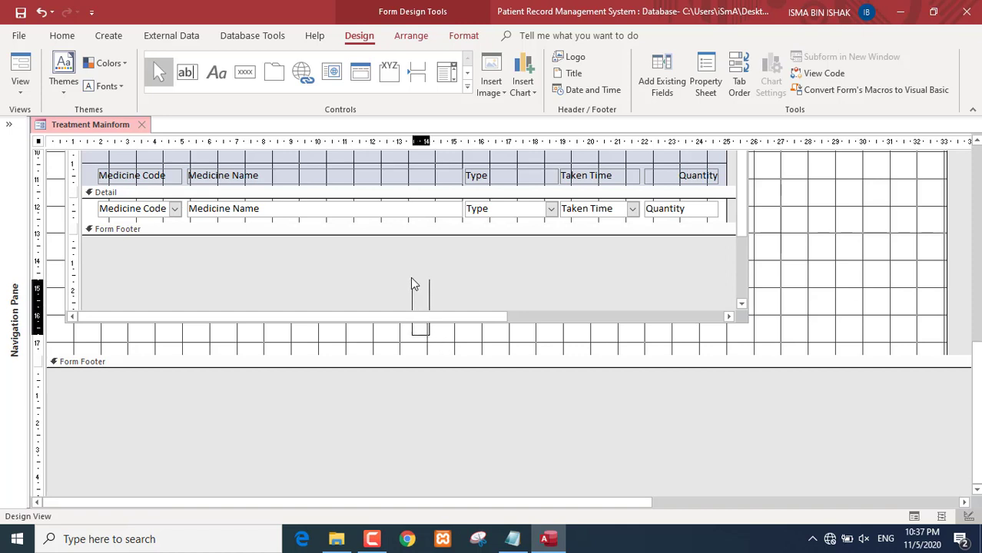
- Shorten the Medicine List subform by about 1.8 cm and raise the Detail section's lower edge to just below it
{"action": "left_click", "coordinate": [418, 324]}
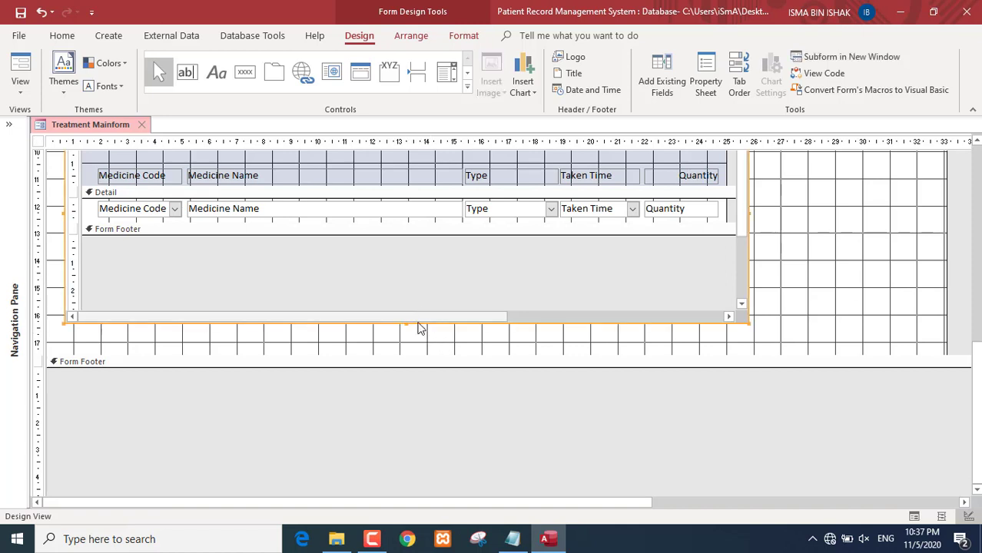
{"action": "left_click_drag", "start_coordinate": [406, 324], "coordinate": [406, 274]}
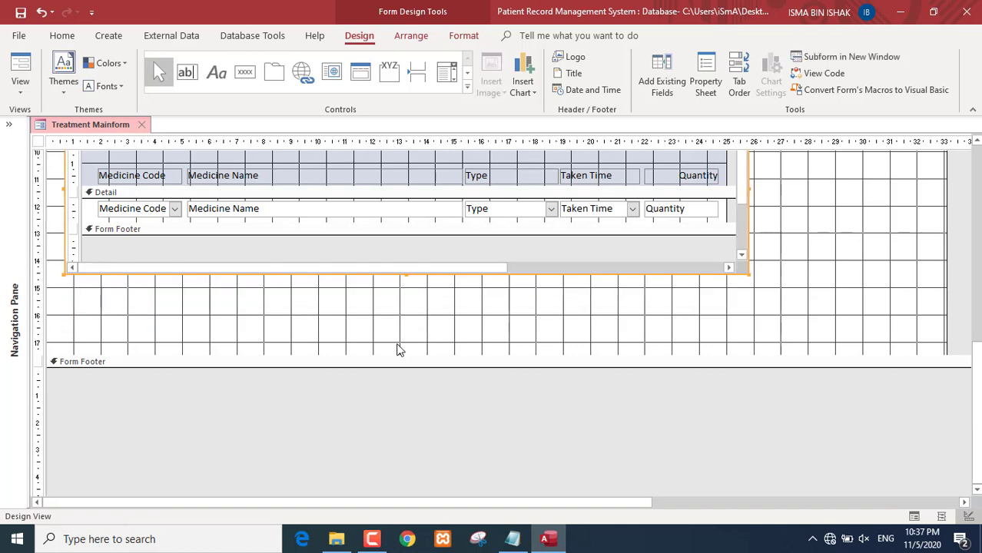
{"action": "left_click", "coordinate": [390, 285]}
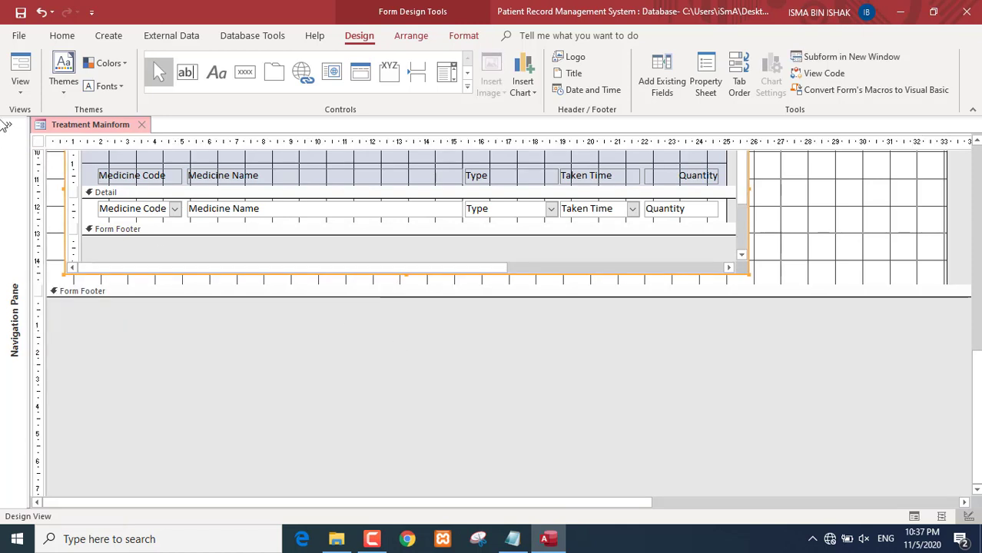
- In Form View, check the choices offered by the Patient ID, Doctor ID and Medicine Code lists
{"action": "left_click", "coordinate": [20, 69]}
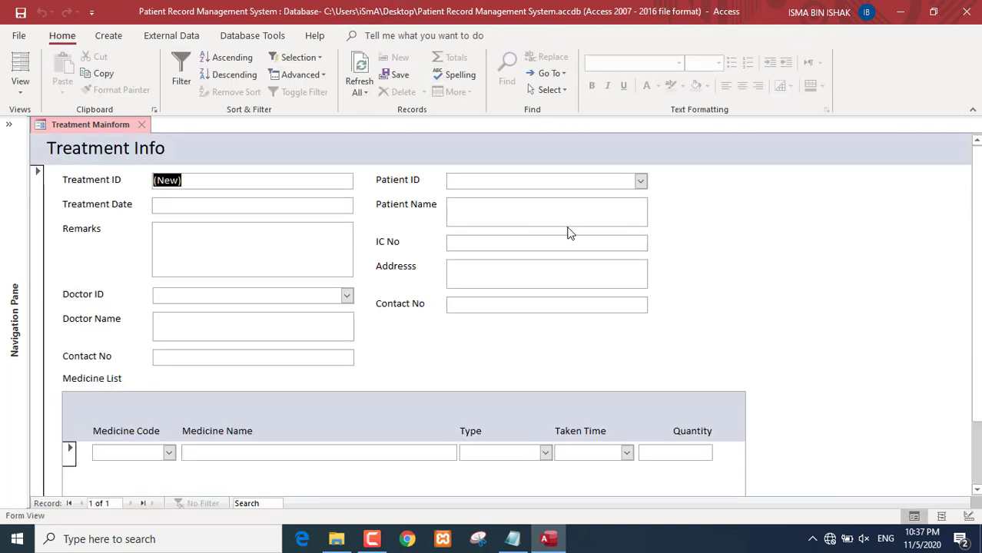
{"action": "left_click", "coordinate": [638, 180]}
{"action": "left_click", "coordinate": [638, 181]}
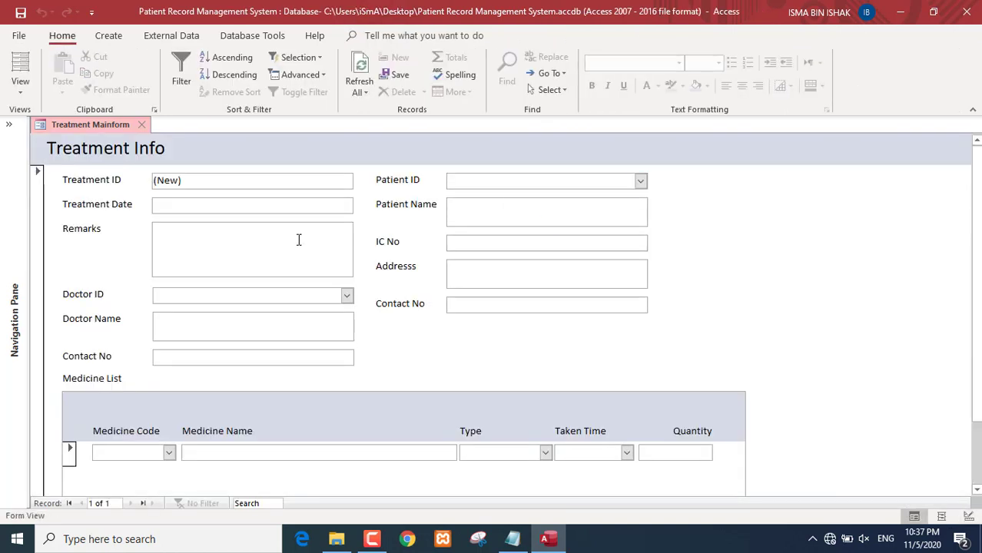
{"action": "left_click", "coordinate": [346, 297]}
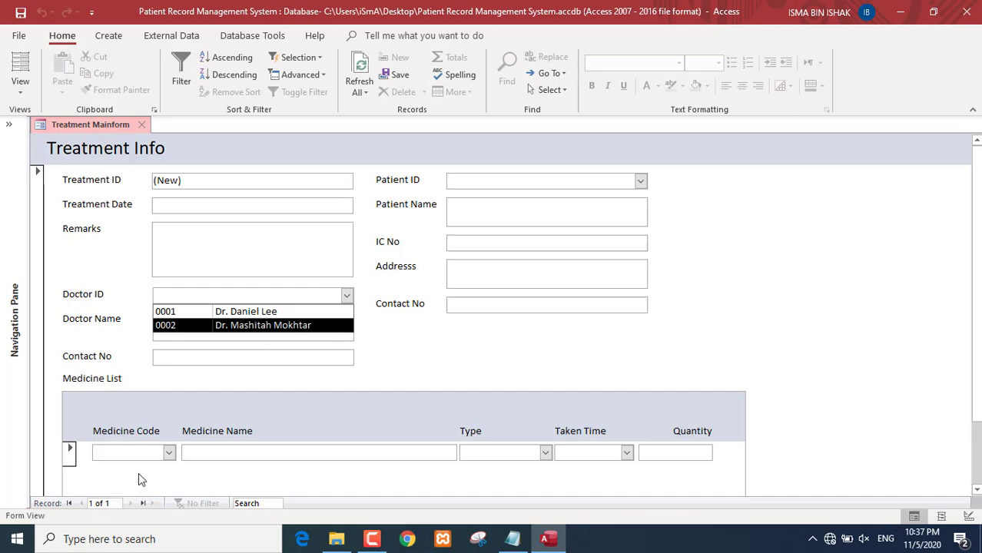
{"action": "left_click", "coordinate": [168, 453]}
{"action": "left_click", "coordinate": [168, 453]}
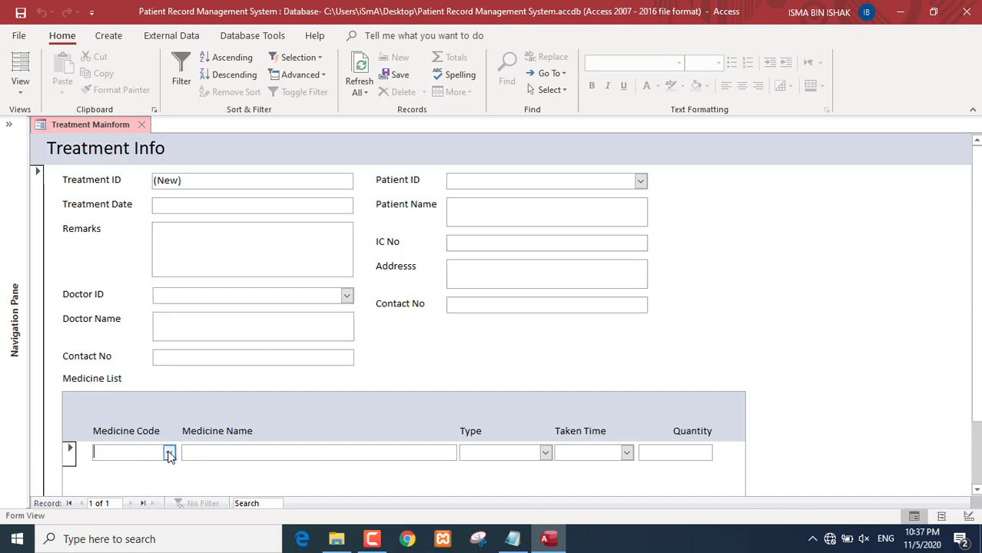
{"action": "left_click", "coordinate": [167, 453]}
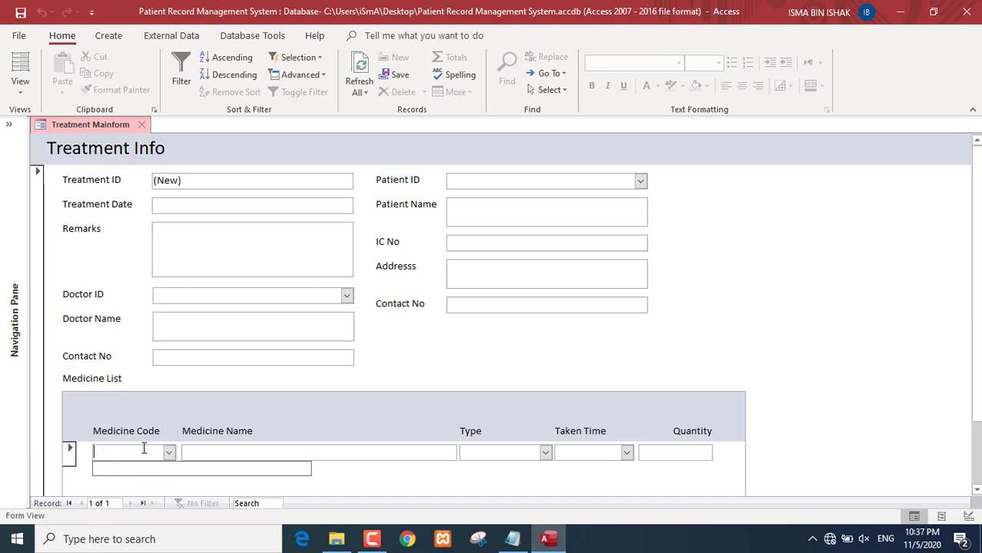
{"action": "left_click", "coordinate": [908, 210]}
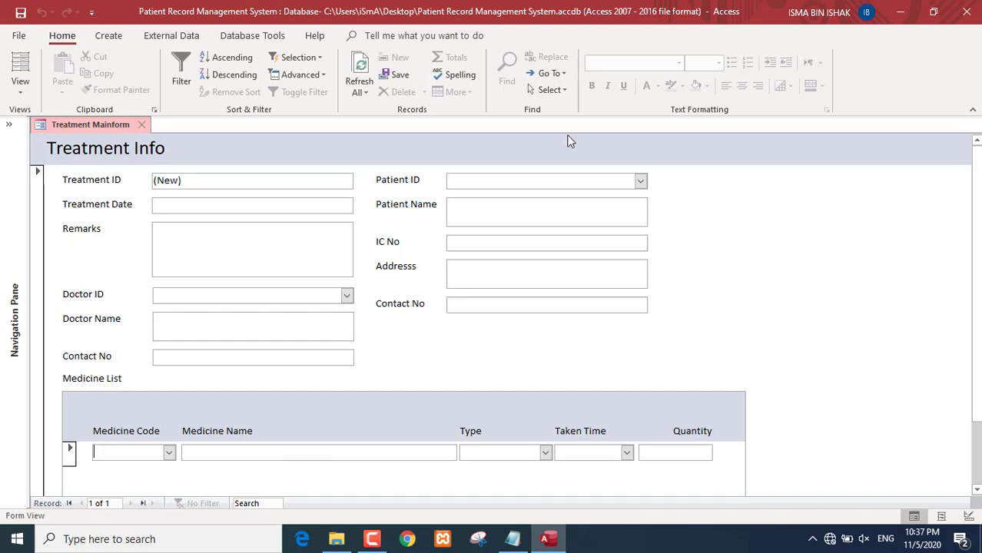
- Close the Treatment Mainform, saving changes to it and the Treatment Subform, and expand the Navigation Pane
{"action": "left_click", "coordinate": [142, 124]}
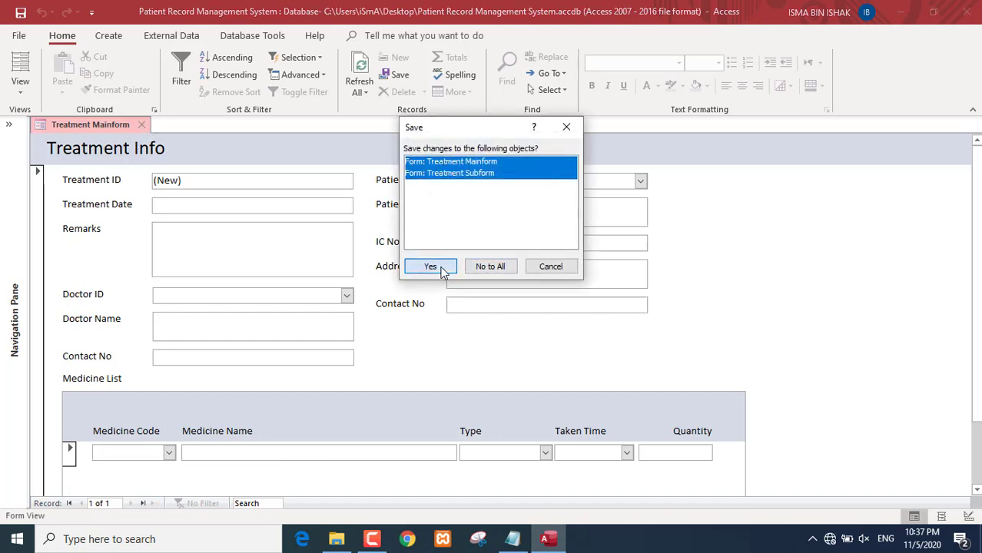
{"action": "left_click", "coordinate": [431, 267]}
{"action": "left_click", "coordinate": [9, 125]}
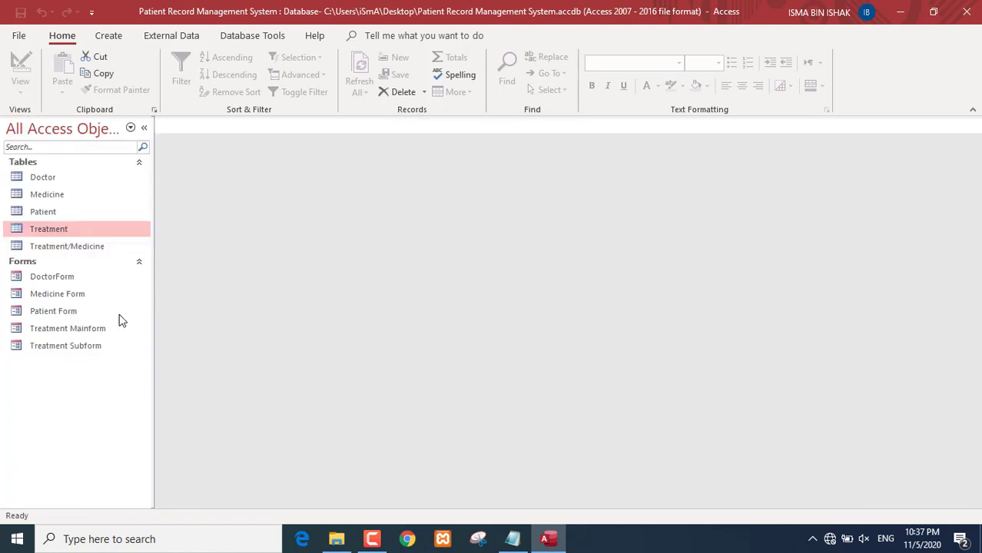
- In the Medicine Form, enter medicine code PAN, name "Panadol", type Tablet and quantity in stock 100
{"action": "double_click", "coordinate": [50, 295]}
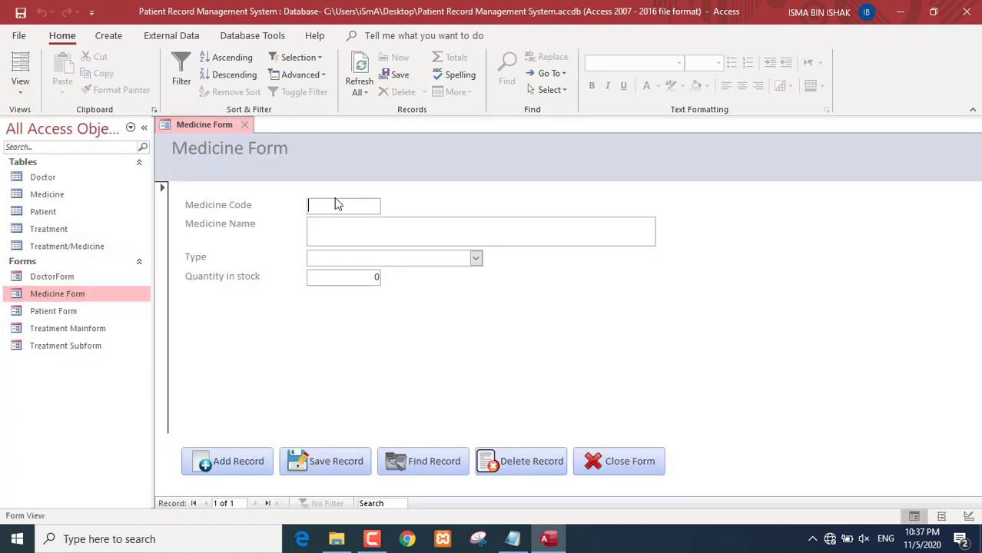
{"action": "type", "text": "PAN"}
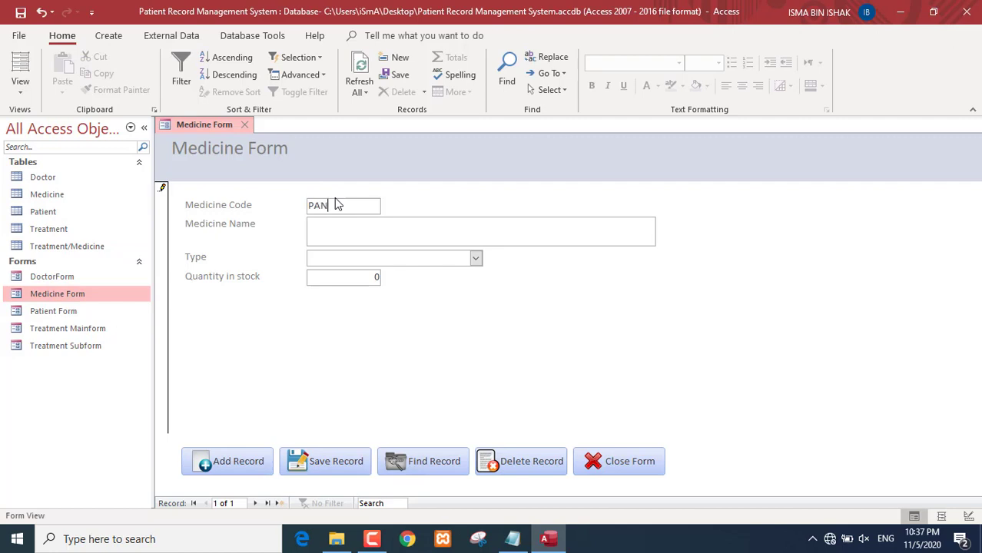
{"action": "key", "text": "Tab"}
{"action": "type", "text": "Panadol"}
{"action": "key", "text": "Tab"}
{"action": "left_click", "coordinate": [476, 260]}
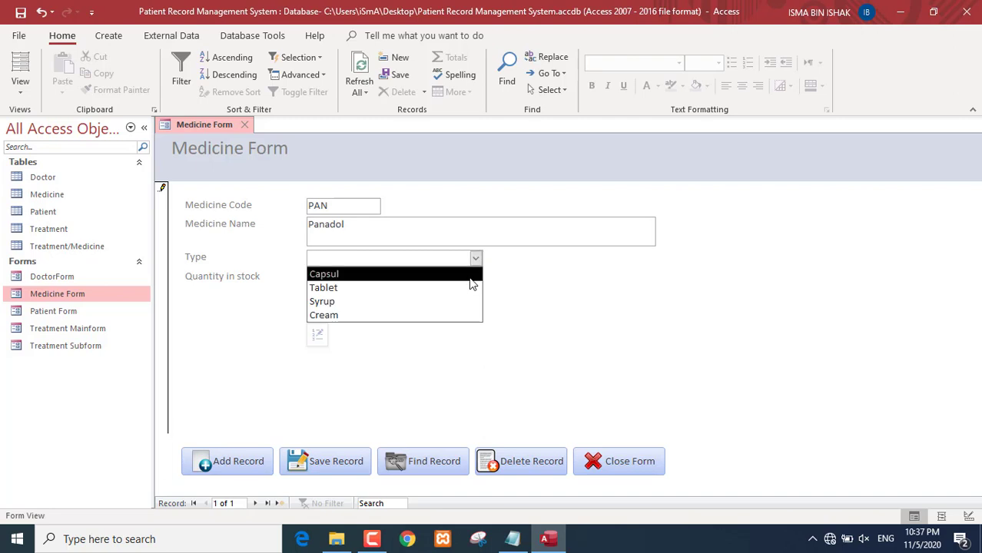
{"action": "left_click", "coordinate": [464, 287]}
{"action": "double_click", "coordinate": [374, 278]}
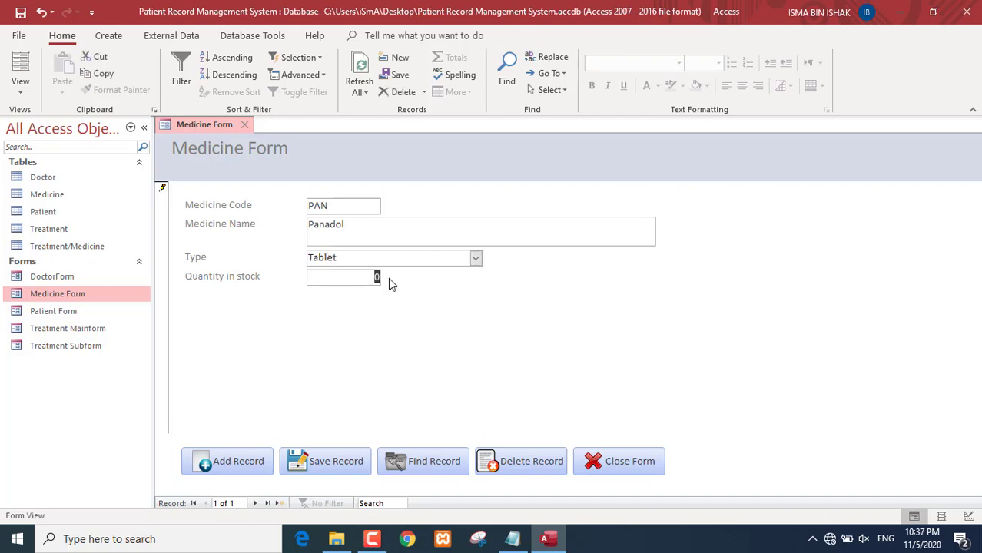
{"action": "type", "text": "1000"}
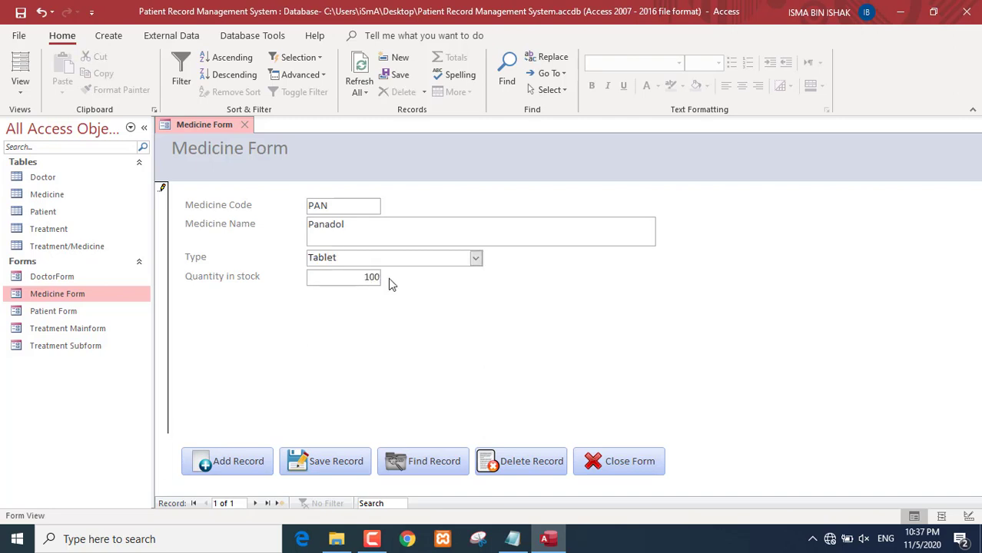
- Save the Panadol record and close the Medicine Form from a new blank record
{"action": "left_click", "coordinate": [319, 463]}
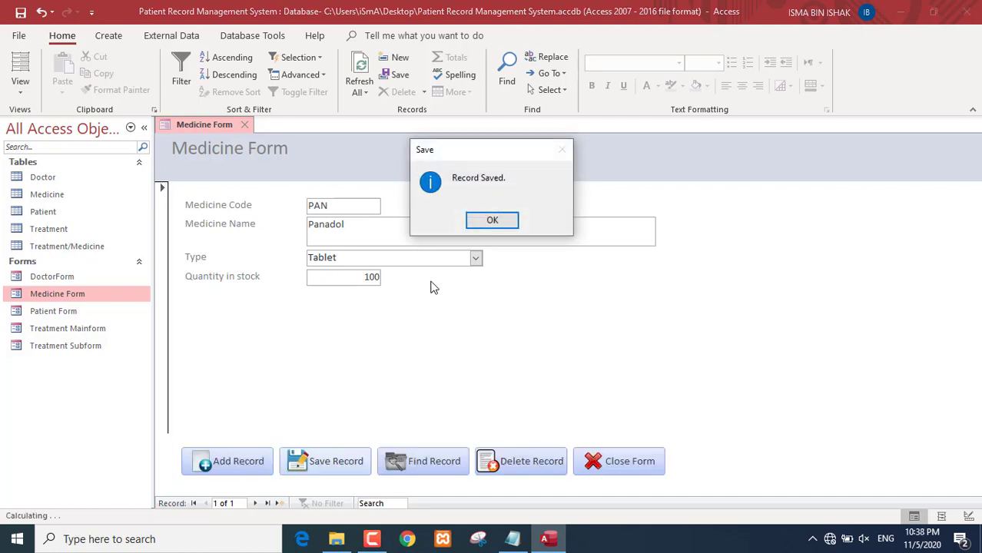
{"action": "left_click", "coordinate": [492, 221]}
{"action": "left_click", "coordinate": [247, 462]}
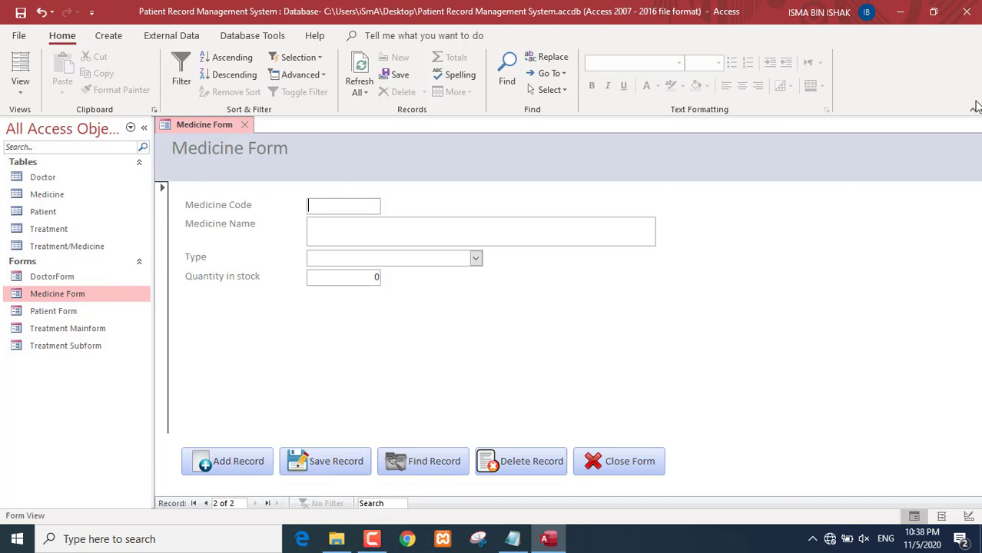
{"action": "left_click", "coordinate": [244, 124]}
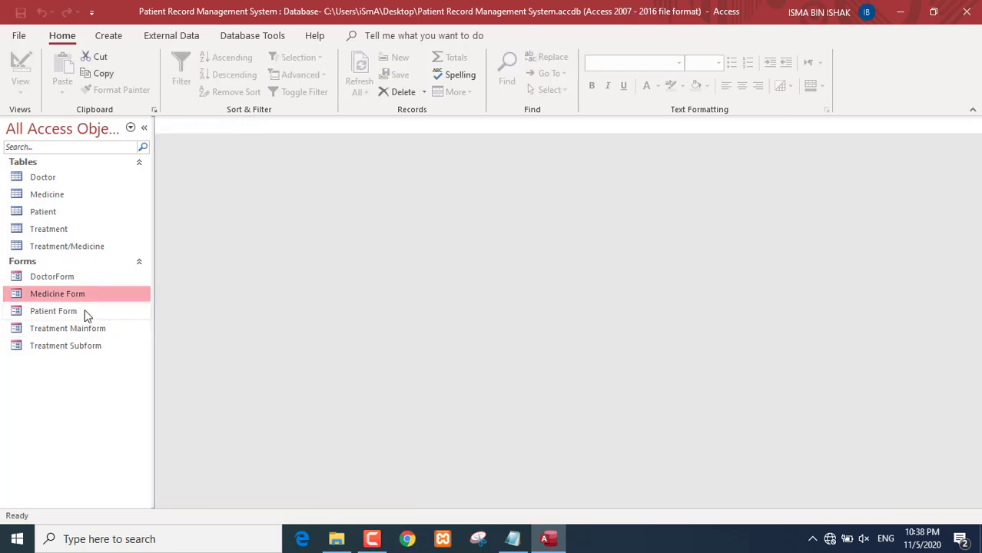
- In the Treatment Mainform, start a record dated today (11-May-20) with remarks "Normal Fever" and the first listed patient
{"action": "double_click", "coordinate": [69, 329]}
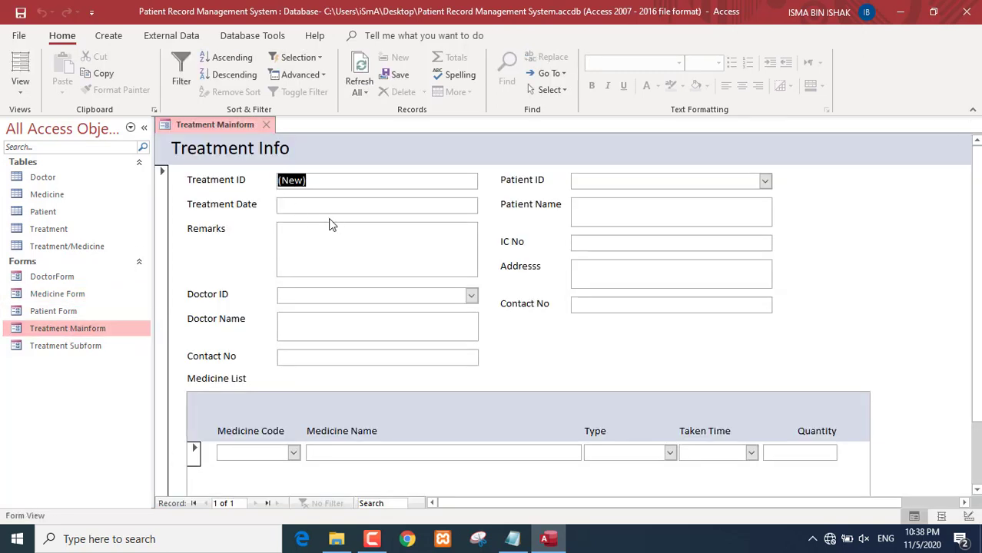
{"action": "left_click", "coordinate": [318, 206]}
{"action": "left_click", "coordinate": [486, 205]}
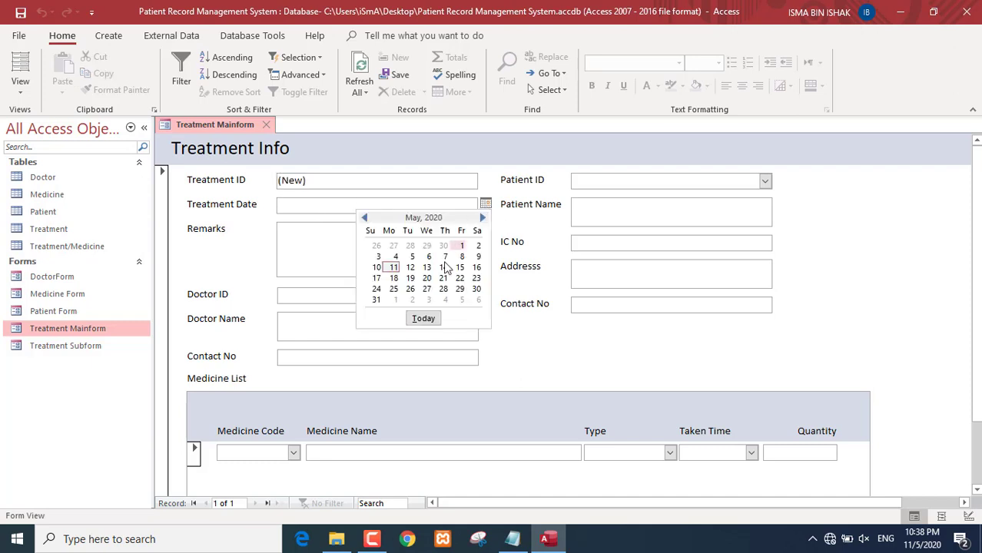
{"action": "left_click", "coordinate": [422, 318]}
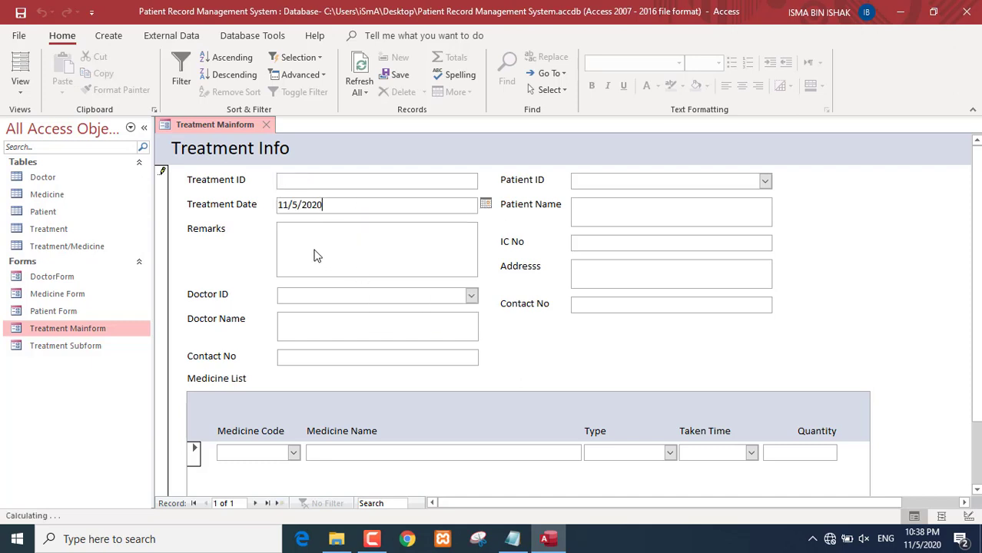
{"action": "left_click", "coordinate": [325, 242]}
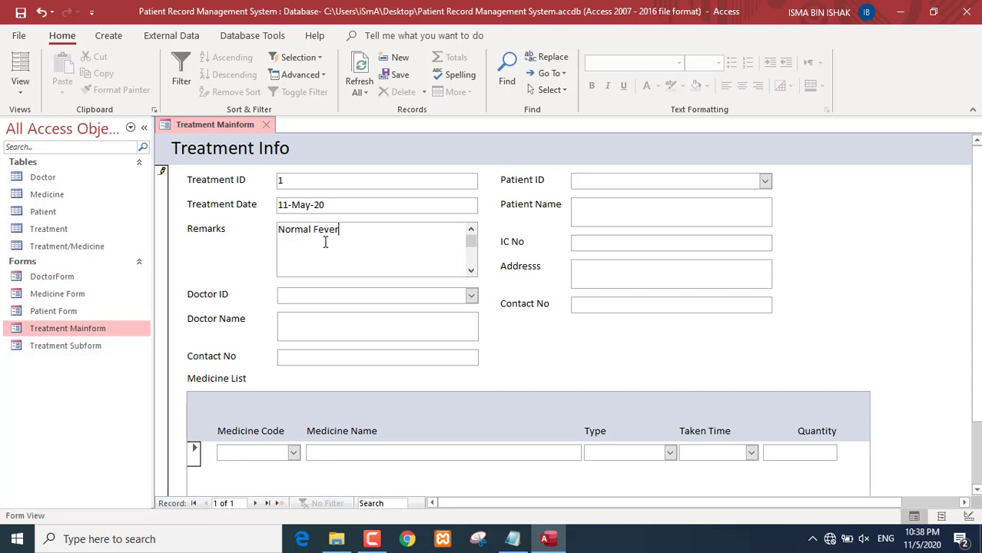
{"action": "left_click", "coordinate": [764, 181]}
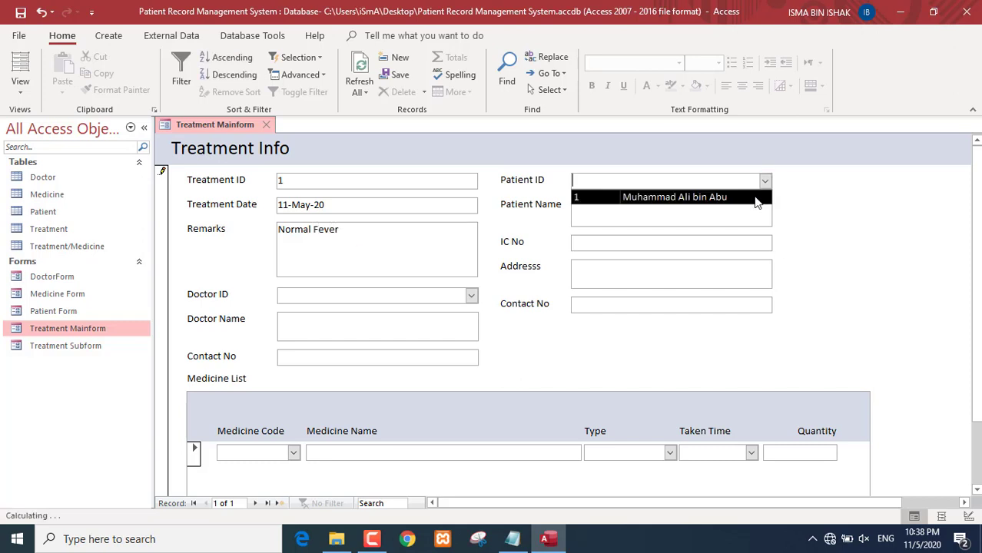
{"action": "left_click", "coordinate": [665, 197]}
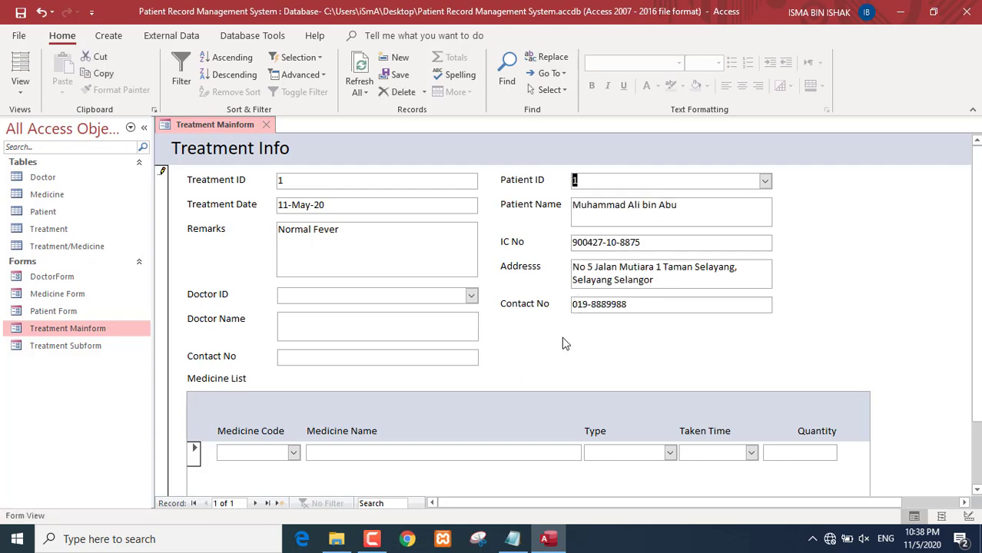
- Test the Doctor ID list with both doctors and assign the first listed doctor to the treatment
{"action": "left_click", "coordinate": [471, 295]}
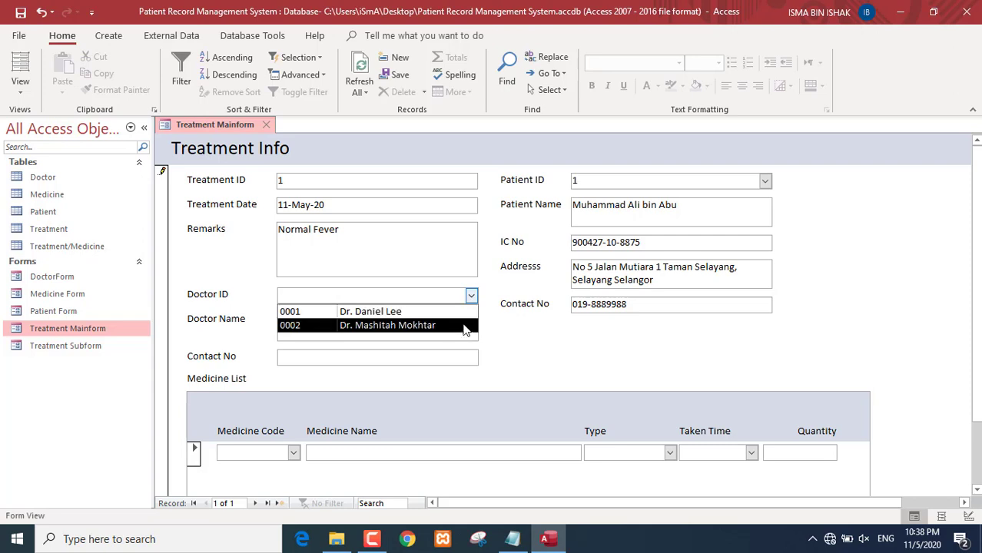
{"action": "left_click", "coordinate": [463, 313]}
{"action": "left_click", "coordinate": [471, 295]}
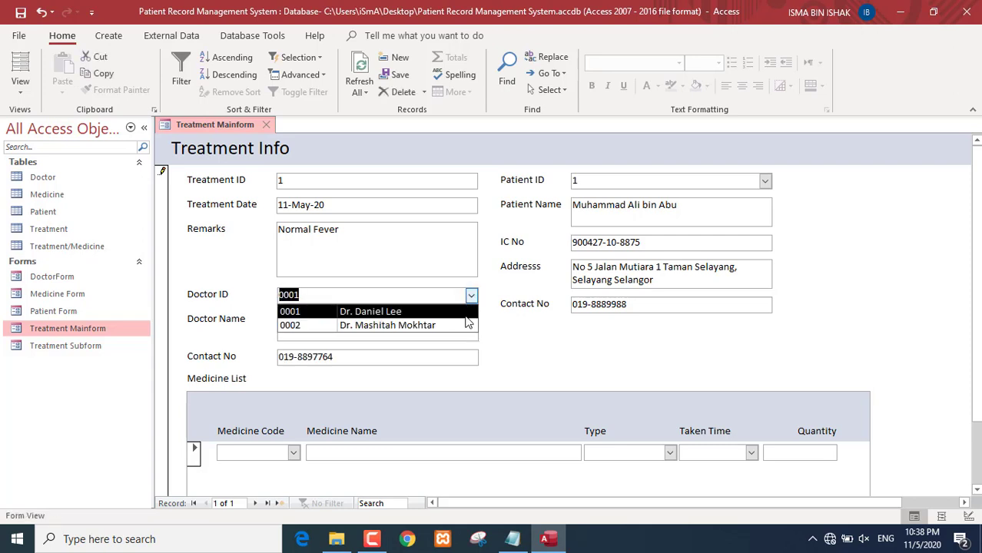
{"action": "left_click", "coordinate": [466, 325]}
{"action": "left_click", "coordinate": [471, 295]}
{"action": "left_click", "coordinate": [462, 309]}
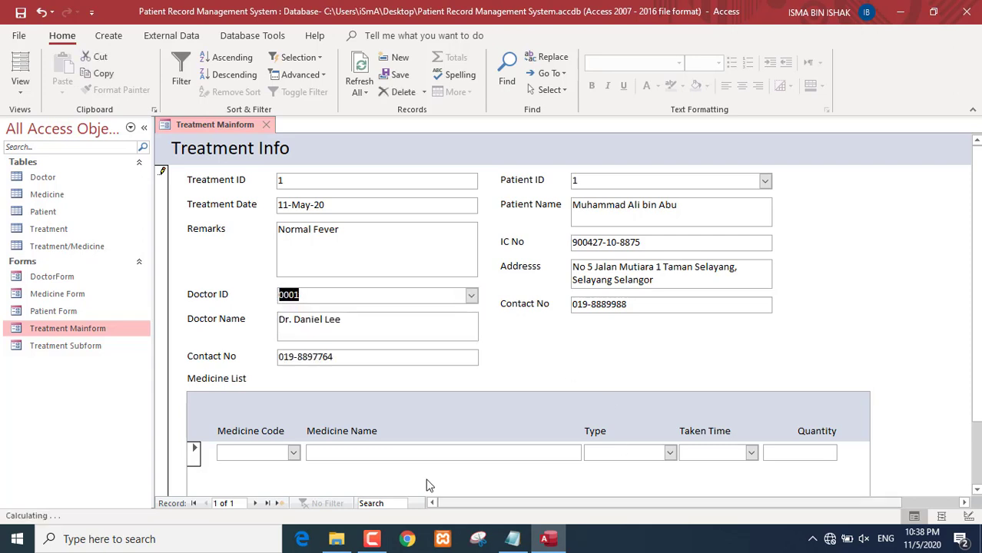
- Add medicine PAN to the Medicine List with taken time After Meal and quantity 1, and close the Treatment Mainform
{"action": "scroll", "coordinate": [689, 360], "scroll_direction": "down", "scroll_amount": 3}
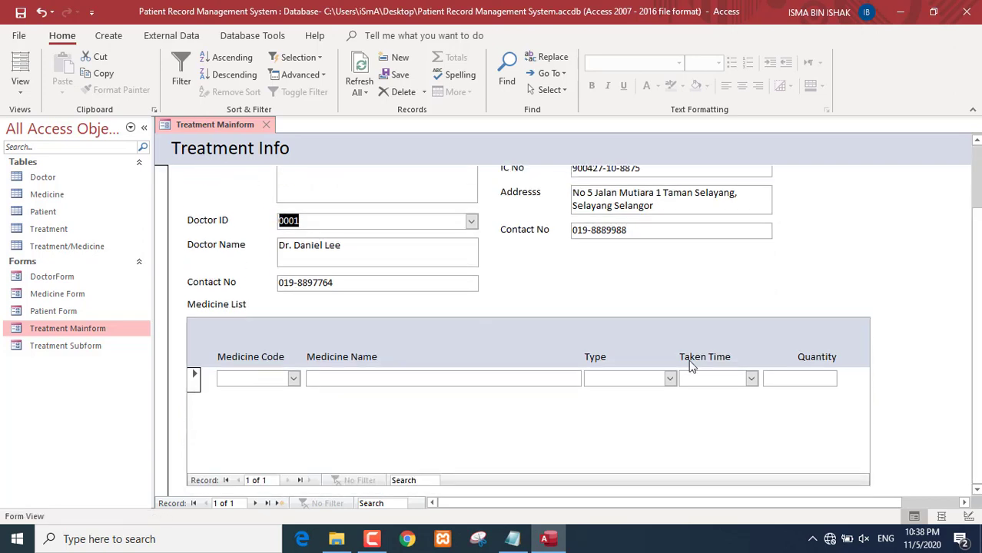
{"action": "left_click", "coordinate": [293, 378]}
{"action": "left_click", "coordinate": [300, 403]}
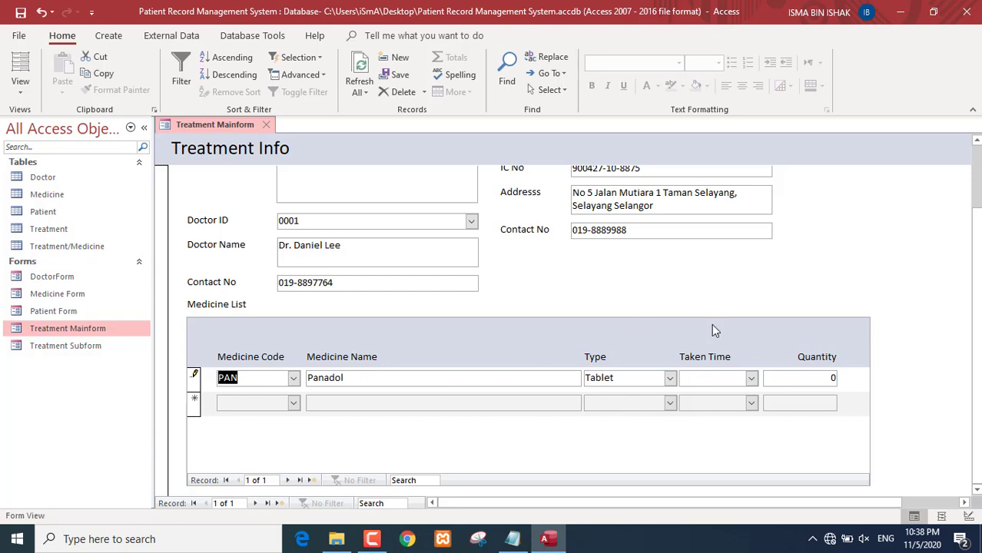
{"action": "left_click", "coordinate": [751, 378]}
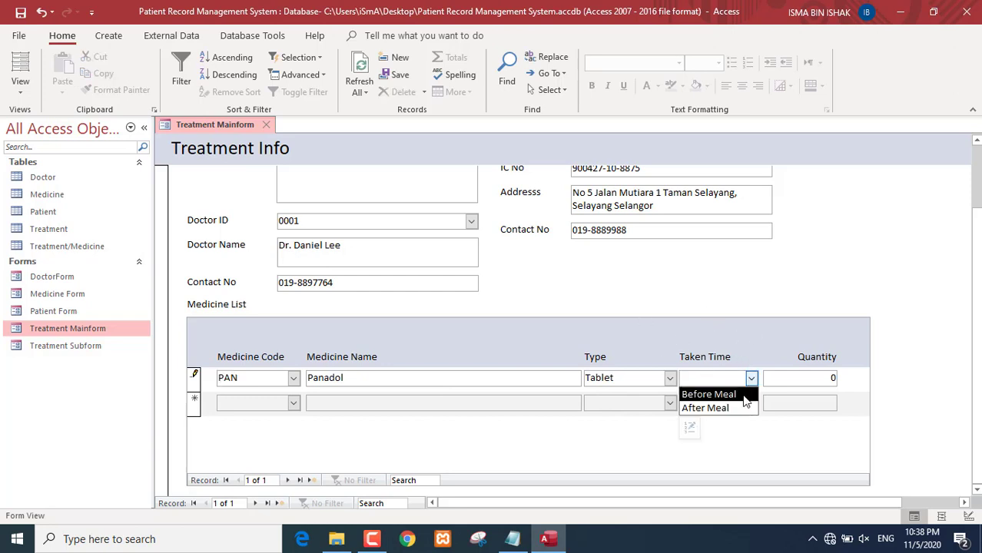
{"action": "left_click", "coordinate": [730, 408]}
{"action": "key", "text": "Tab"}
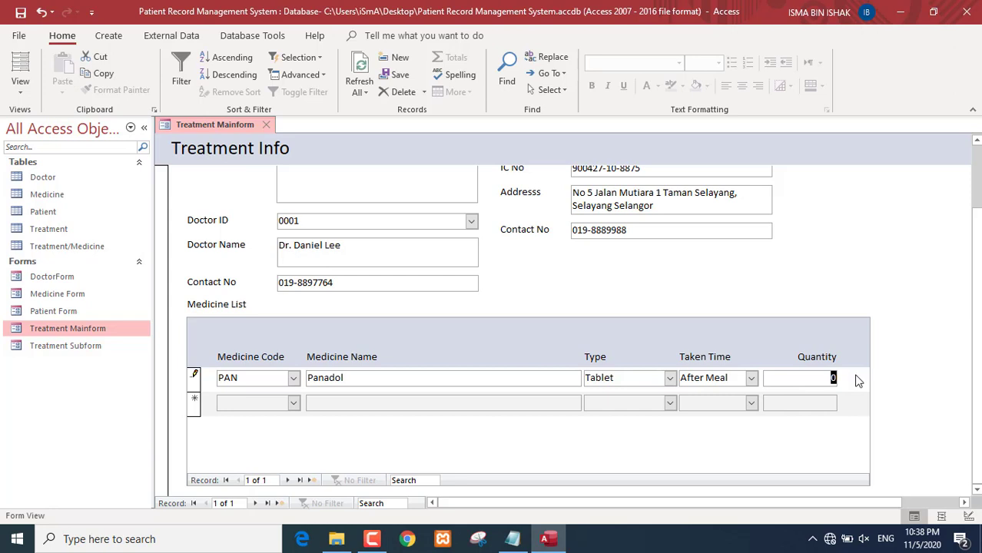
{"action": "type", "text": "1"}
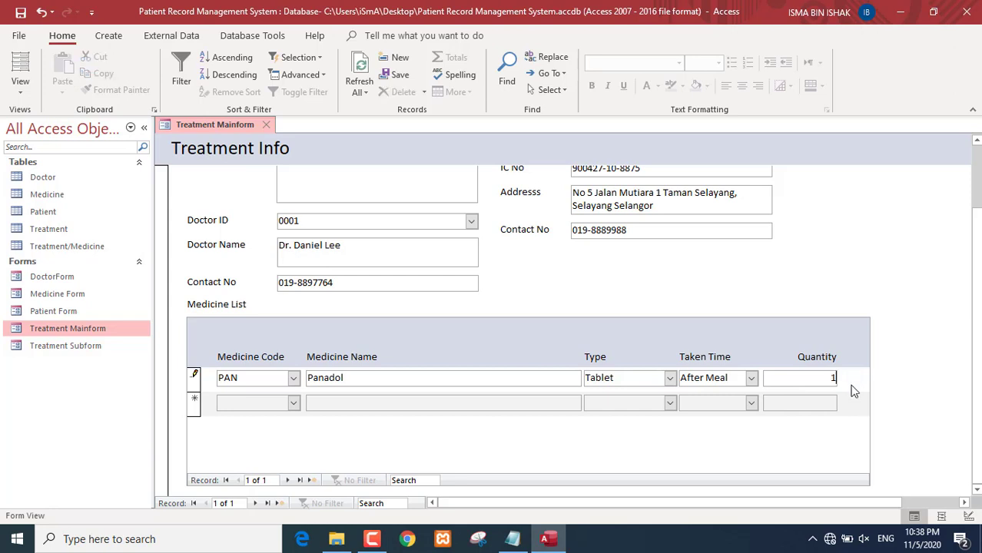
{"action": "double_click", "coordinate": [832, 377]}
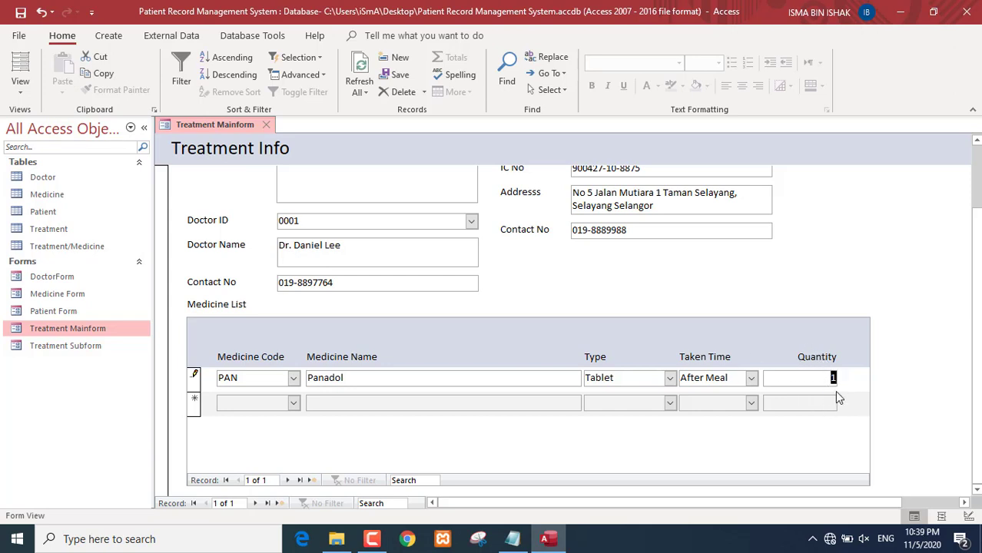
{"action": "left_click", "coordinate": [267, 123]}
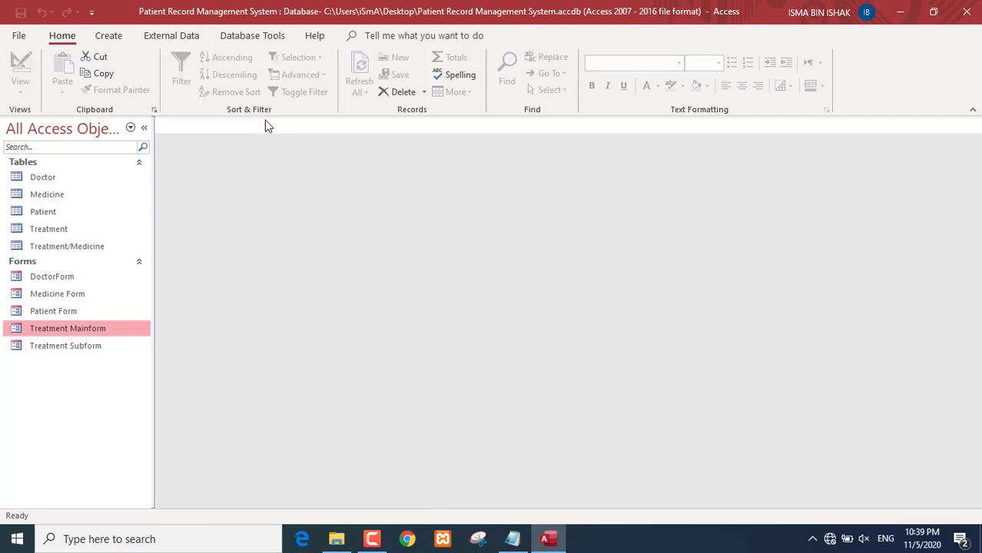
- Examine the Quantity in stock field's properties in the Medicine table's design, and close the table
{"action": "double_click", "coordinate": [47, 194]}
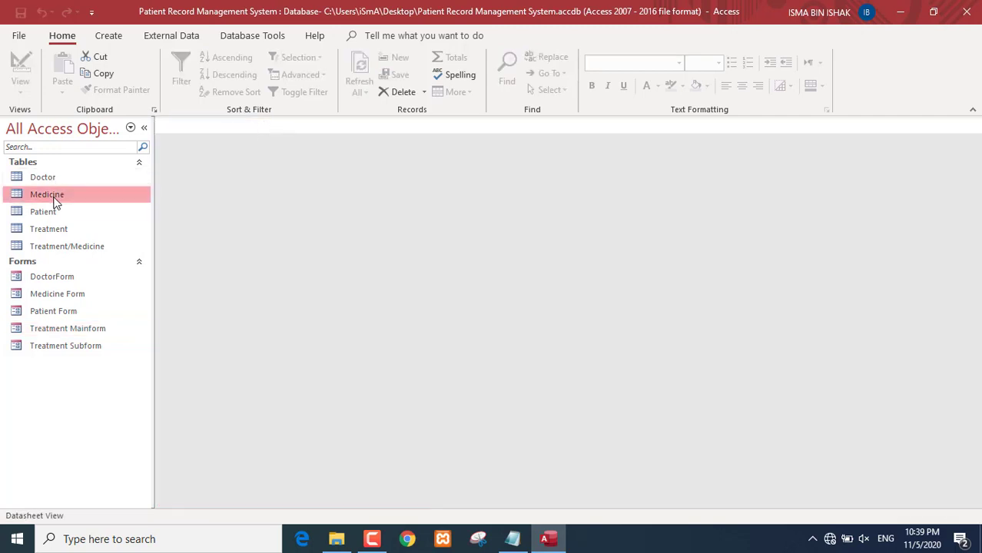
{"action": "left_click", "coordinate": [20, 73]}
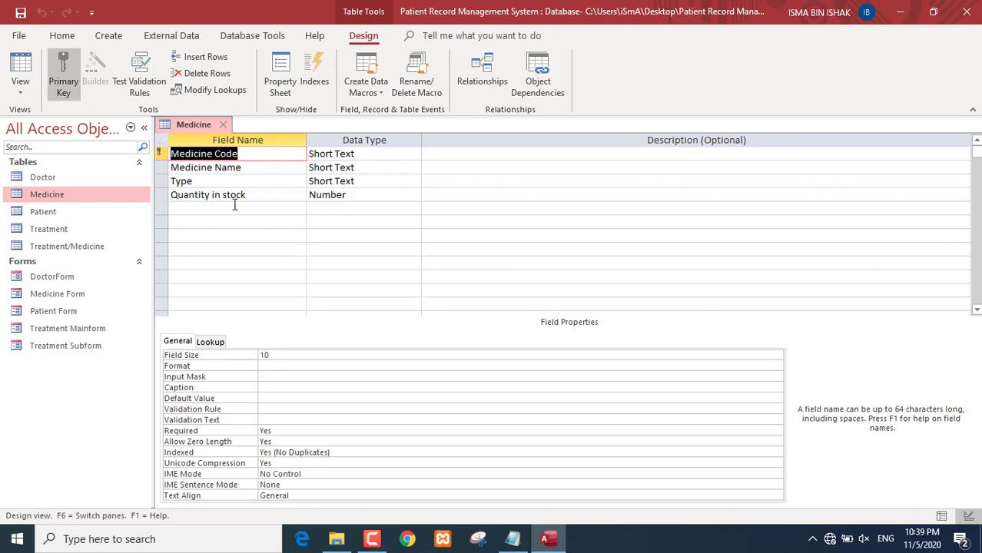
{"action": "left_click", "coordinate": [227, 194]}
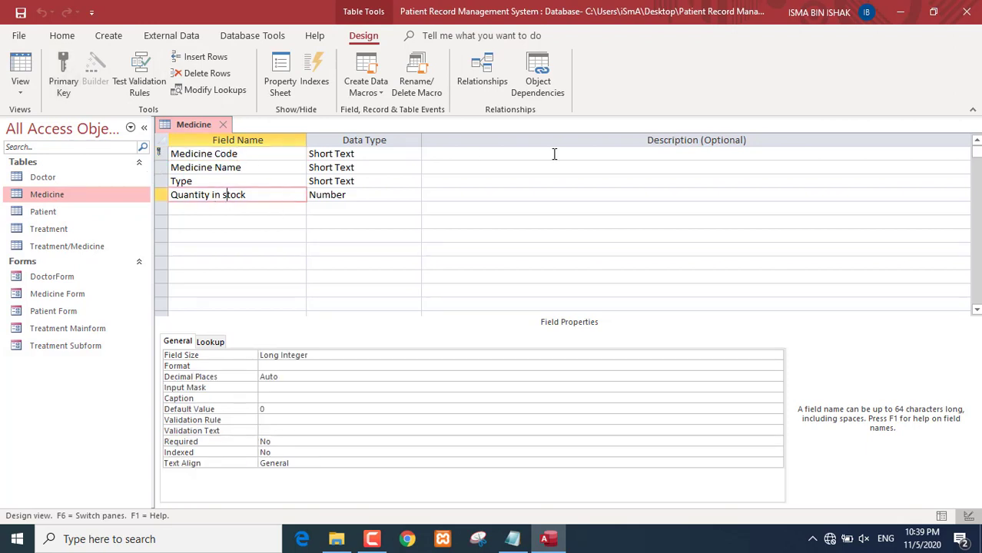
{"action": "left_click", "coordinate": [222, 124]}
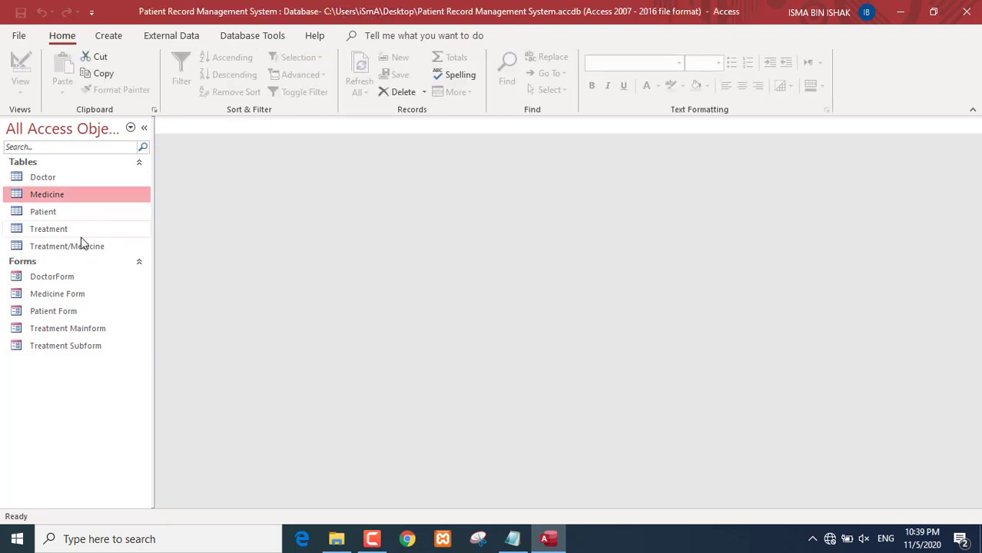
- Change the Treatment/Medicine table's Quantity field to Short Text with field size 50, and save and close the table
{"action": "double_click", "coordinate": [67, 248]}
{"action": "left_click", "coordinate": [20, 89]}
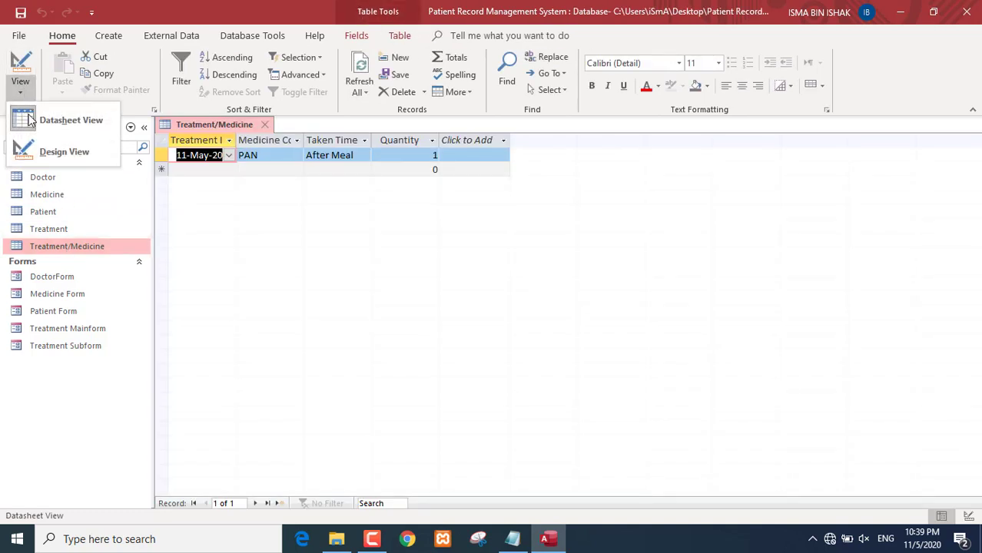
{"action": "left_click", "coordinate": [38, 151]}
{"action": "left_click", "coordinate": [241, 198]}
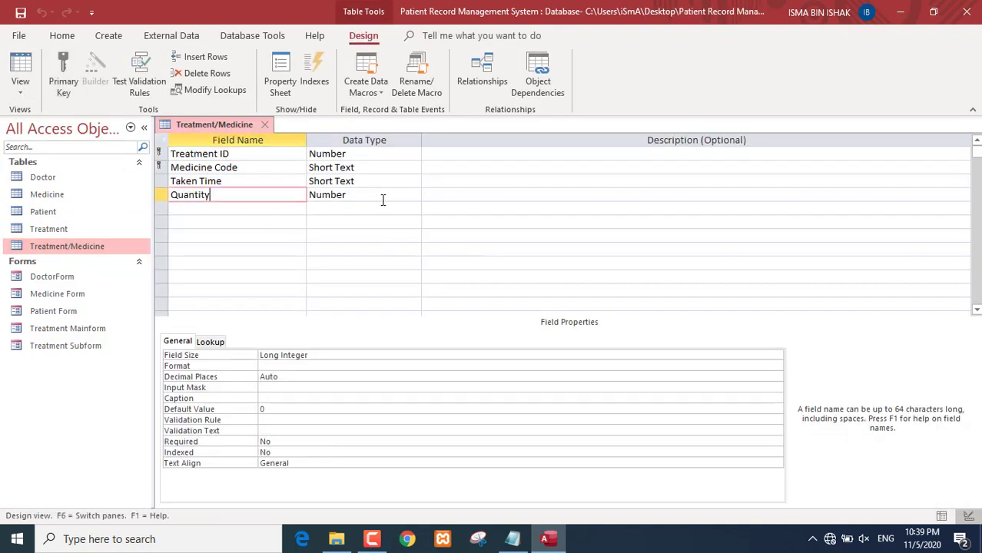
{"action": "left_click", "coordinate": [415, 195]}
{"action": "left_click", "coordinate": [415, 195]}
{"action": "left_click", "coordinate": [415, 210]}
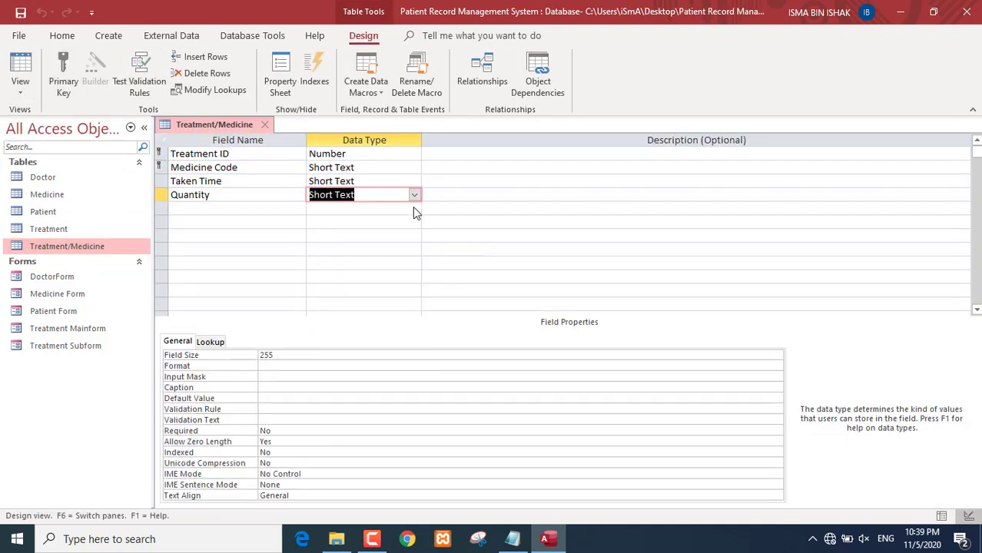
{"action": "left_click", "coordinate": [230, 353]}
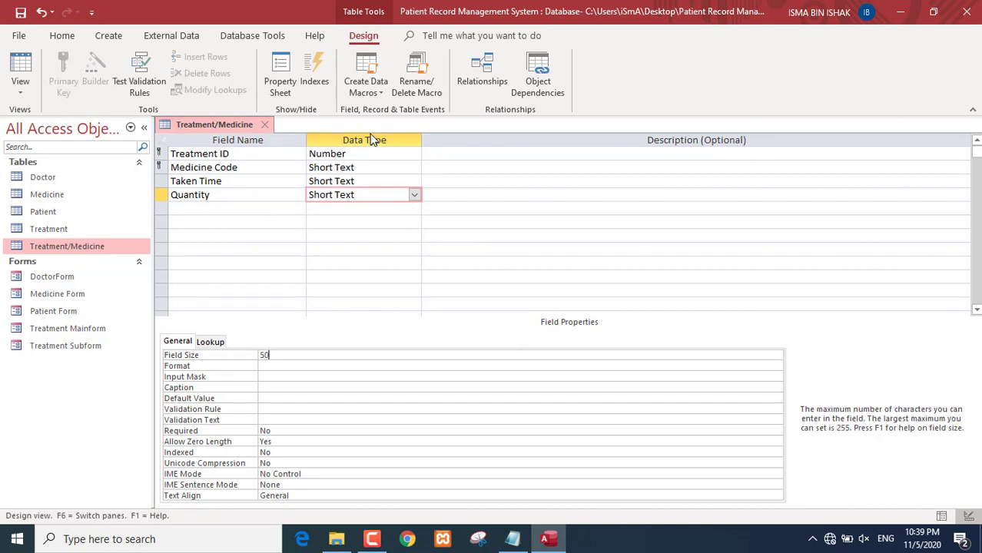
{"action": "left_click", "coordinate": [265, 125]}
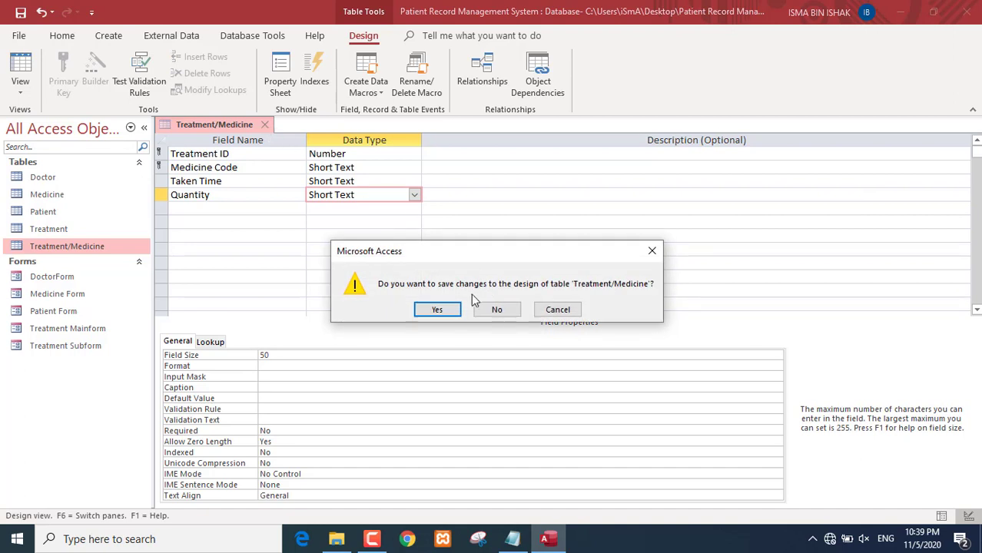
{"action": "left_click", "coordinate": [449, 311]}
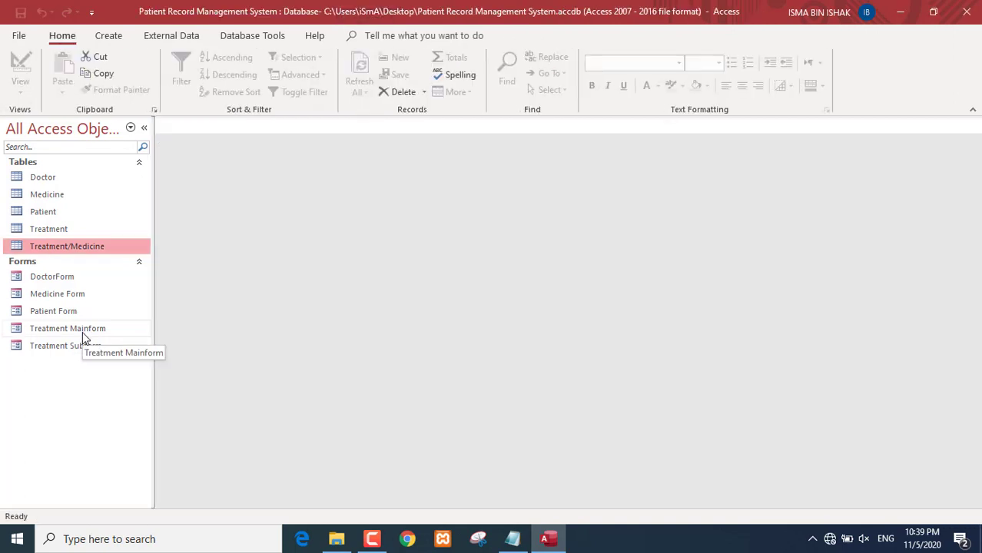
- In the Treatment Mainform's Medicine List, set the Panadol row's quantity to "3 times per day"
{"action": "double_click", "coordinate": [83, 330]}
{"action": "left_click", "coordinate": [789, 450]}
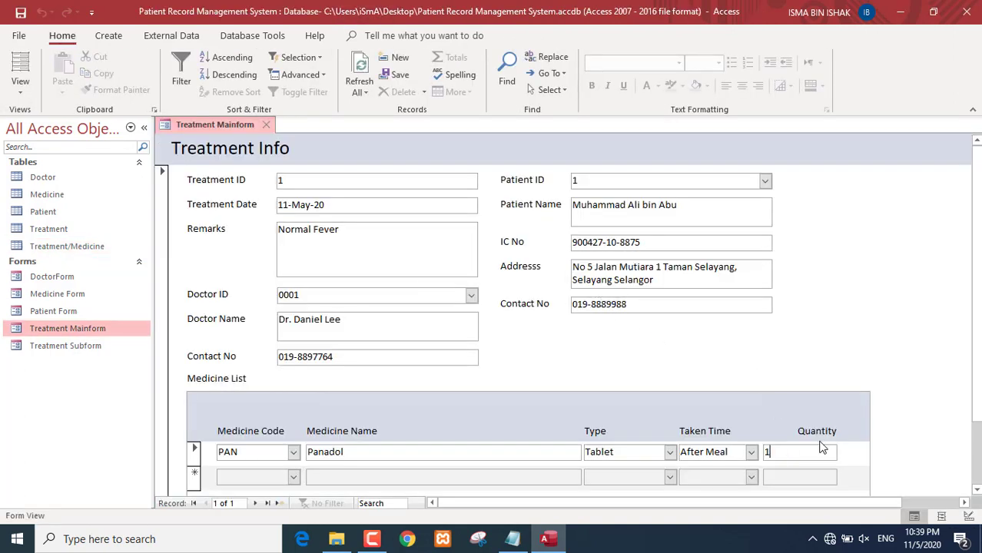
{"action": "key", "text": "BackSpace"}
{"action": "type", "text": "3 times per day"}
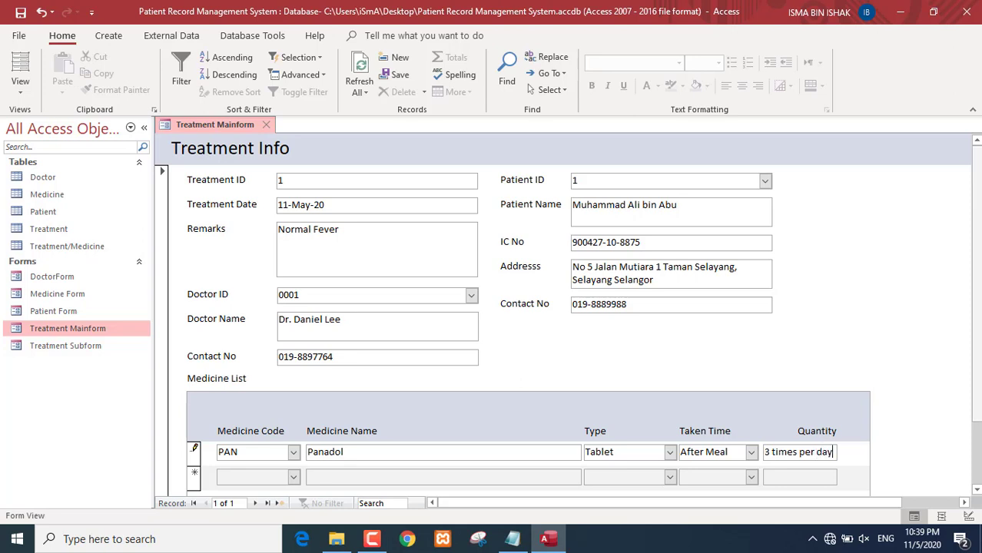
{"action": "mouse_move", "coordinate": [978, 345]}
{"action": "left_mouse_down"}
{"action": "mouse_move", "coordinate": [978, 408]}
{"action": "mouse_move", "coordinate": [980, 348]}
{"action": "left_mouse_up"}
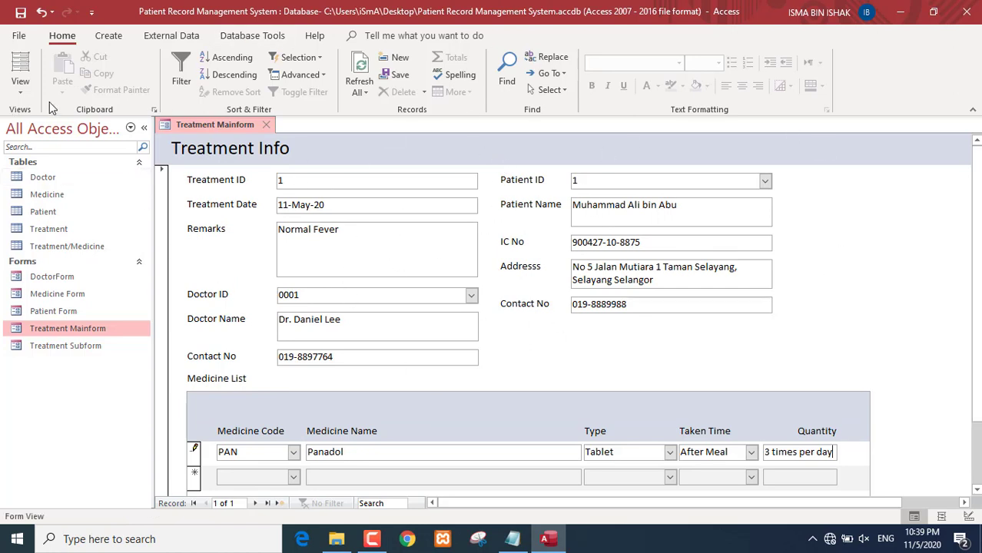
- Paste the copied Add, Save, Find and Delete Record and Close Form buttons into the Treatment Mainform's footer in Design View
{"action": "left_click", "coordinate": [20, 90]}
{"action": "left_click", "coordinate": [31, 184]}
{"action": "scroll", "coordinate": [445, 245], "scroll_direction": "down", "scroll_amount": 5}
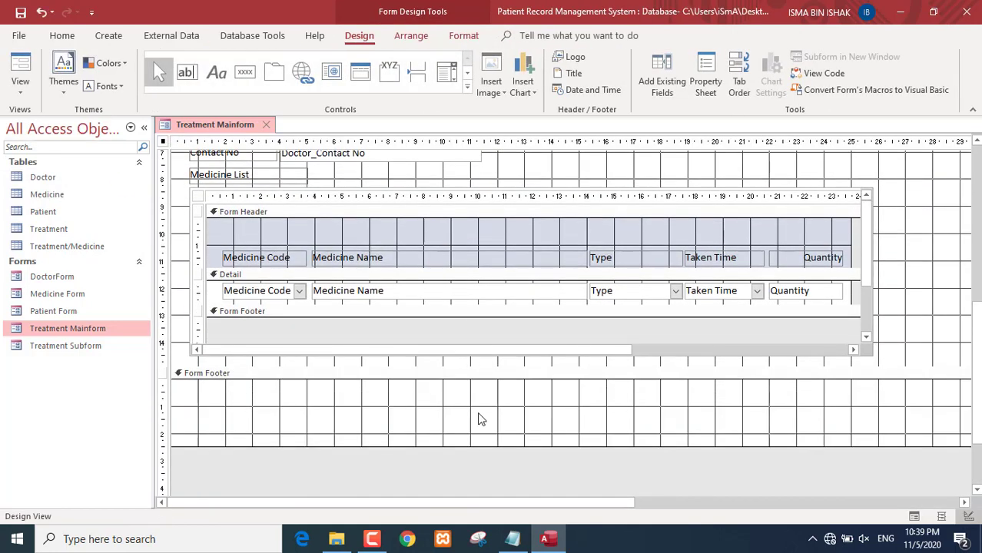
{"action": "left_click", "coordinate": [473, 413]}
{"action": "key", "text": "ctrl+v"}
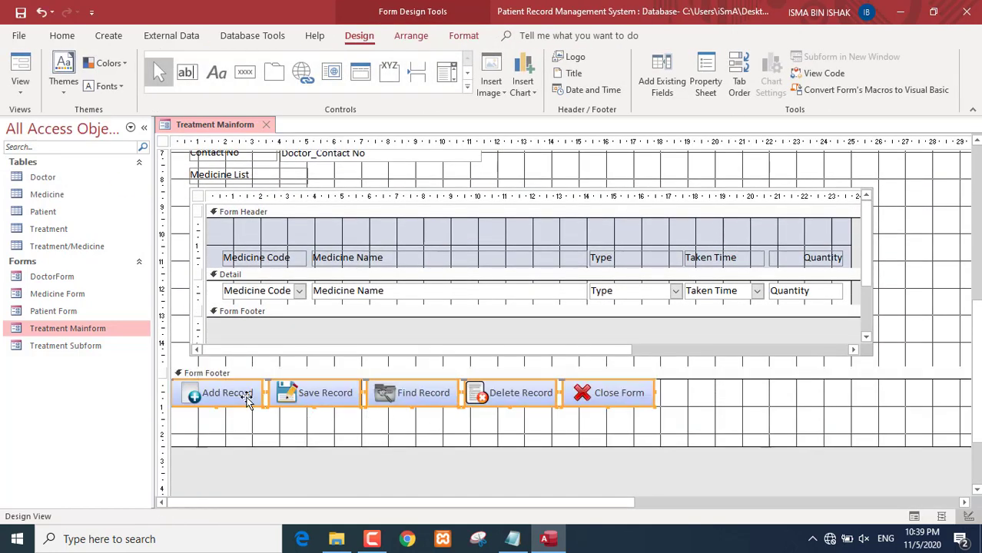
- Inset the button row from the footer's upper-left corner, shorten the footer to fit it, and check the record in Form View
{"action": "left_click_drag", "start_coordinate": [247, 400], "coordinate": [265, 411]}
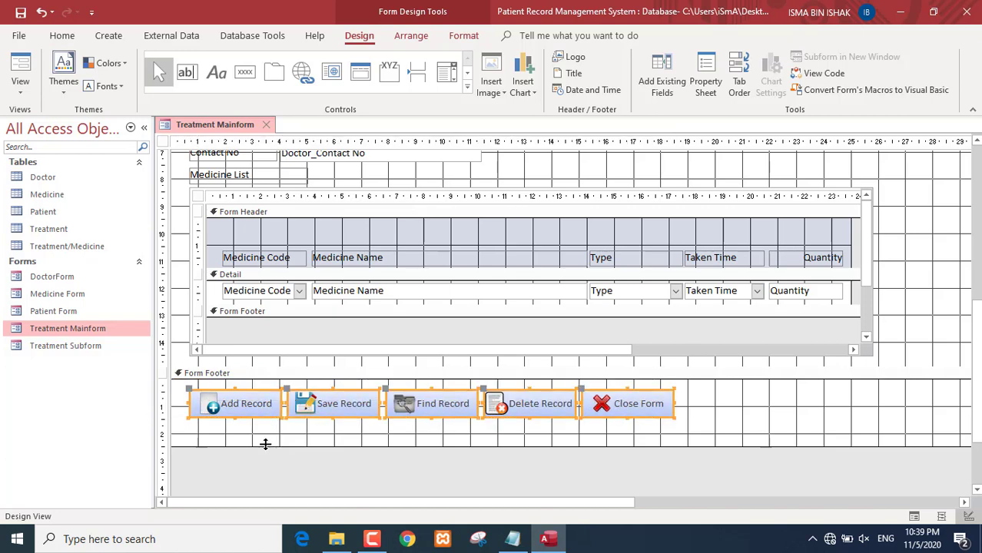
{"action": "left_click_drag", "start_coordinate": [263, 444], "coordinate": [265, 427]}
{"action": "left_click", "coordinate": [21, 77]}
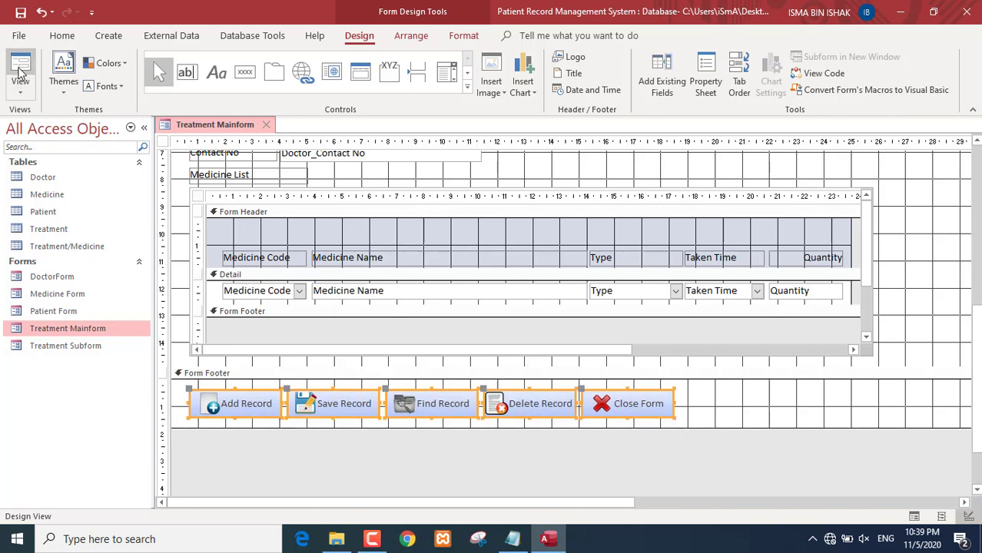
{"action": "left_click", "coordinate": [164, 175]}
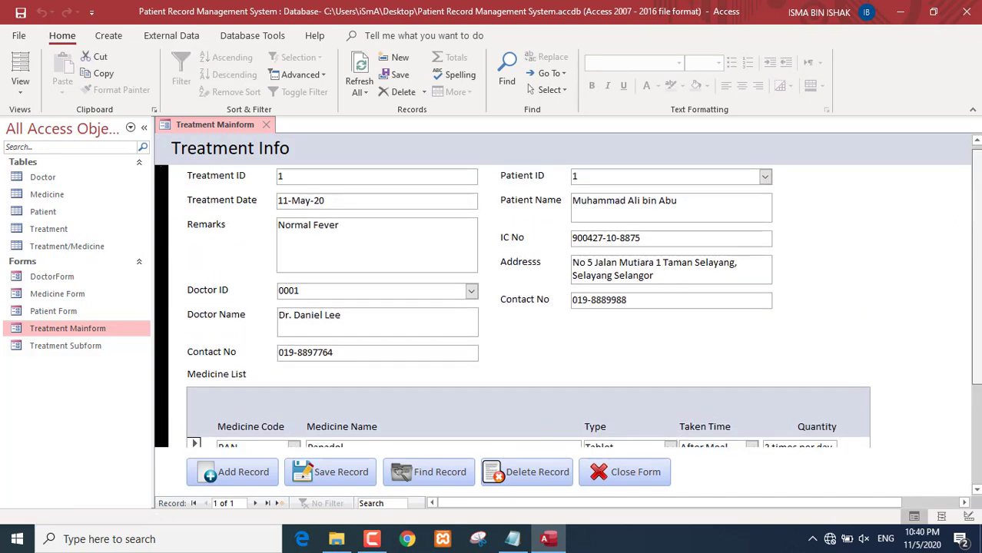
- Open the Doctor, Medicine and Patient forms to review them, and return to the Treatment Mainform
{"action": "double_click", "coordinate": [59, 282]}
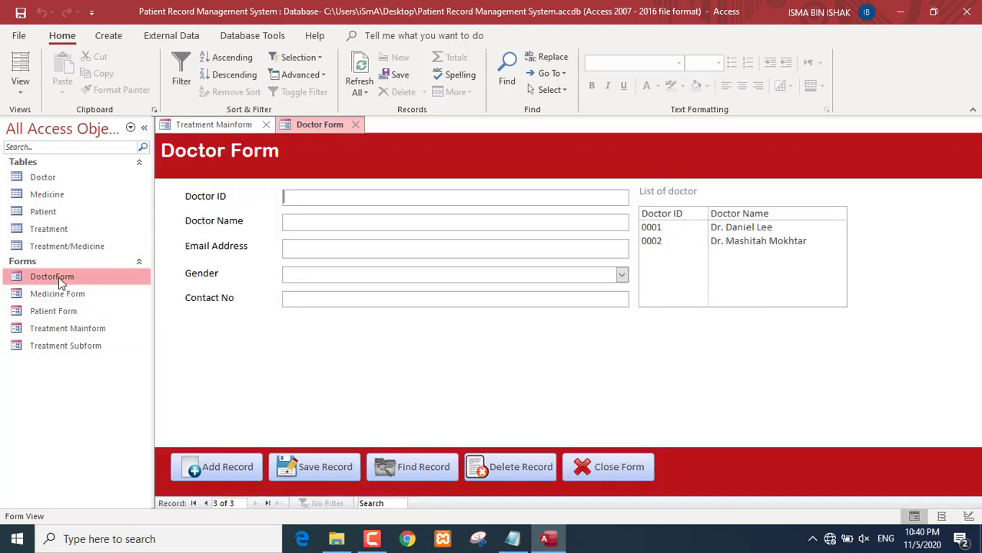
{"action": "left_click", "coordinate": [73, 297]}
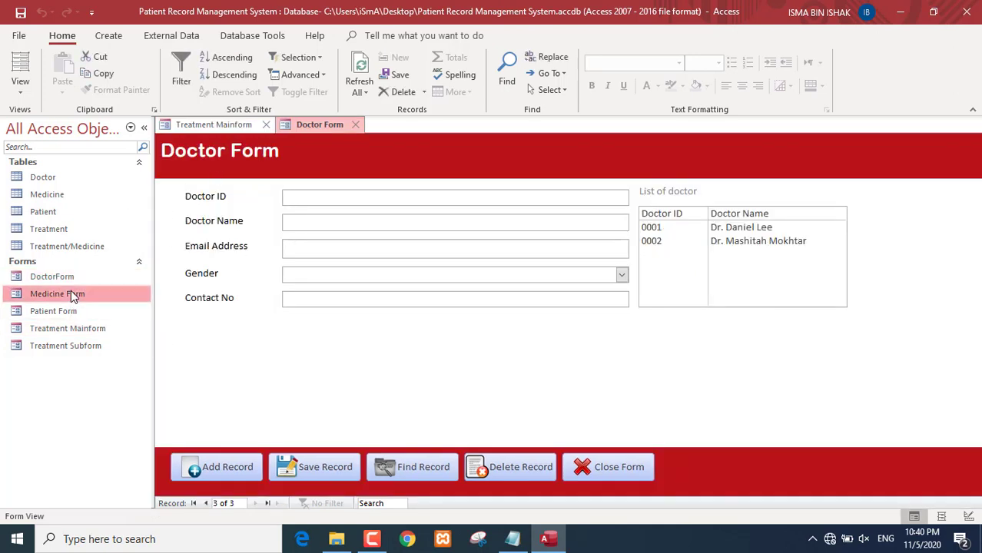
{"action": "double_click", "coordinate": [73, 295]}
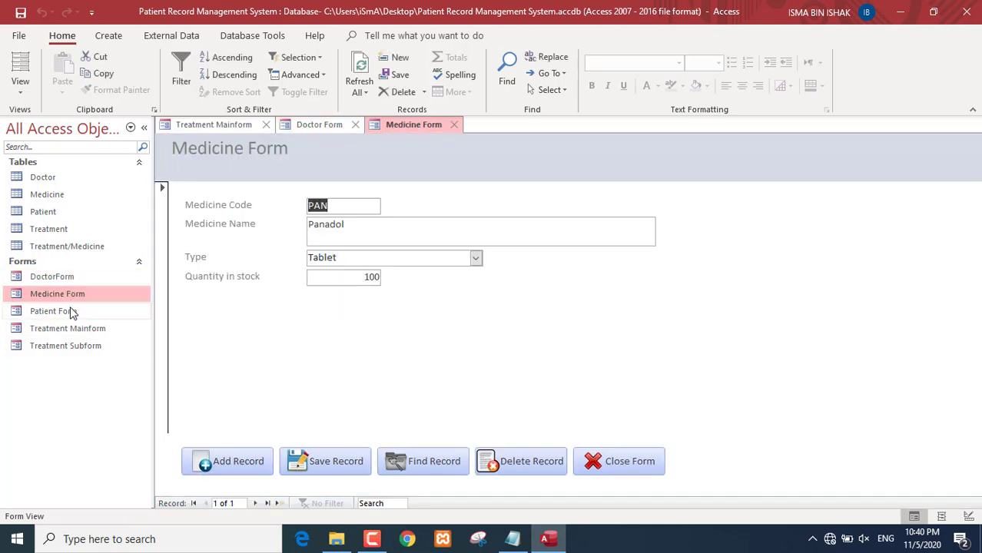
{"action": "double_click", "coordinate": [70, 311]}
{"action": "left_click", "coordinate": [90, 329]}
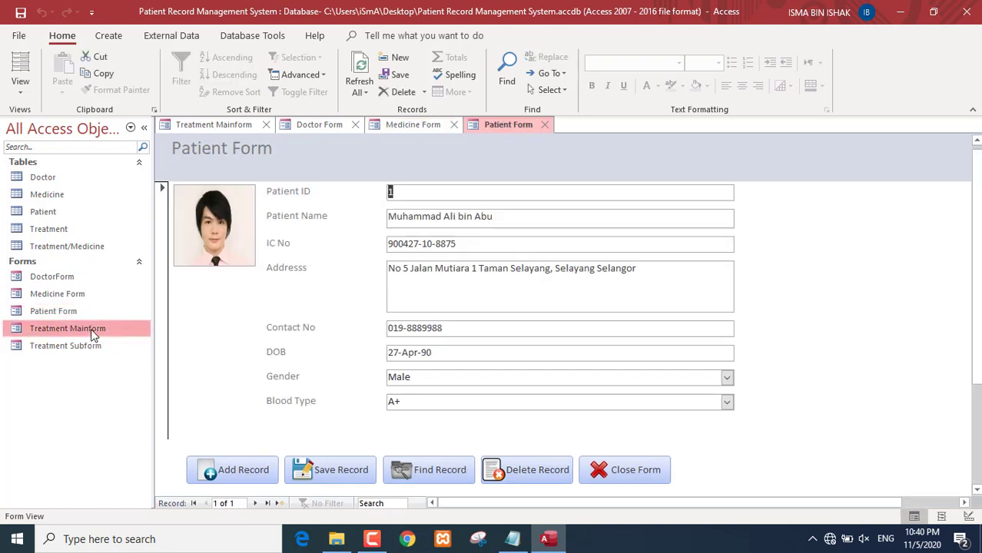
{"action": "double_click", "coordinate": [90, 328]}
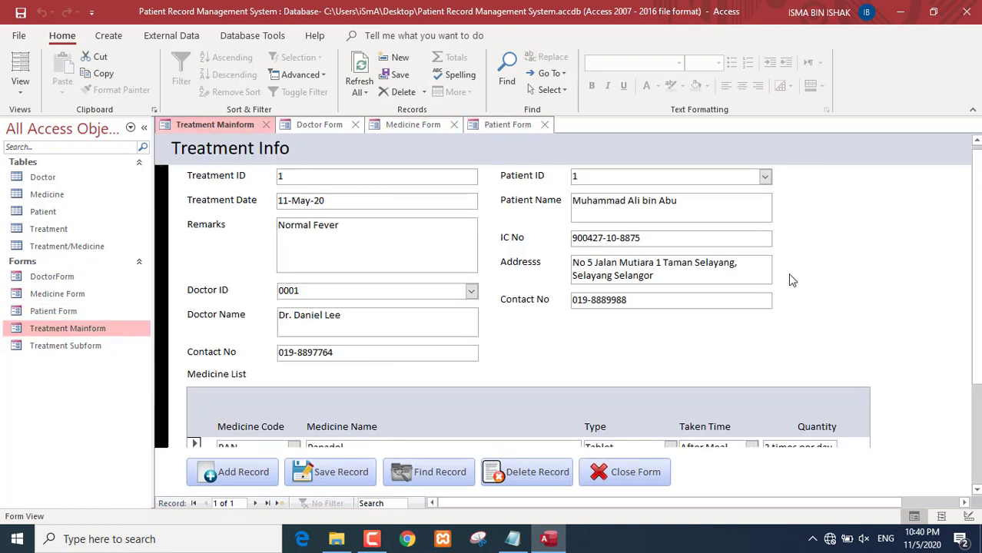